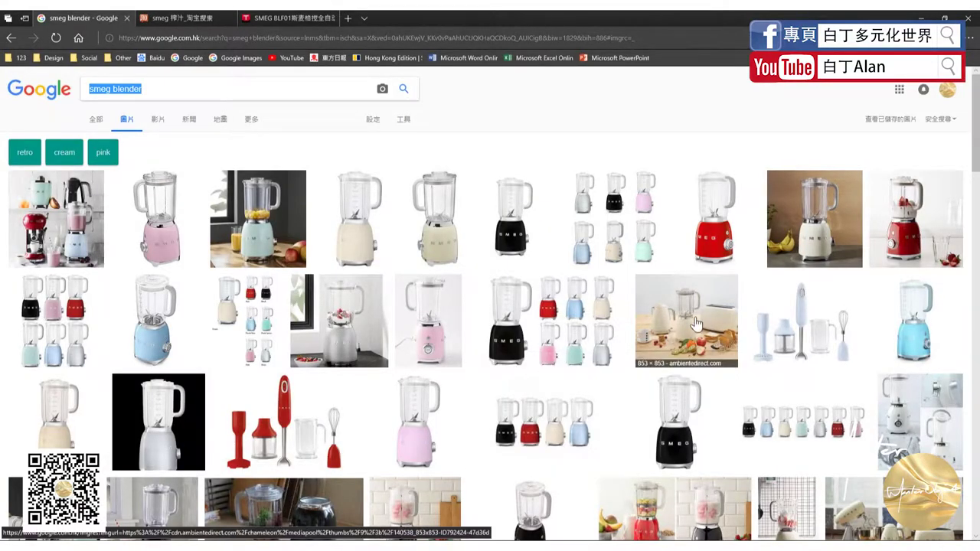
# - Save the cream Smeg BLF01 blender picture from Google Images into Pictures
pyautogui.scroll(-4, 536, 383)
pyautogui.scroll(2, 567, 436)
pyautogui.scroll(2, 564, 435)
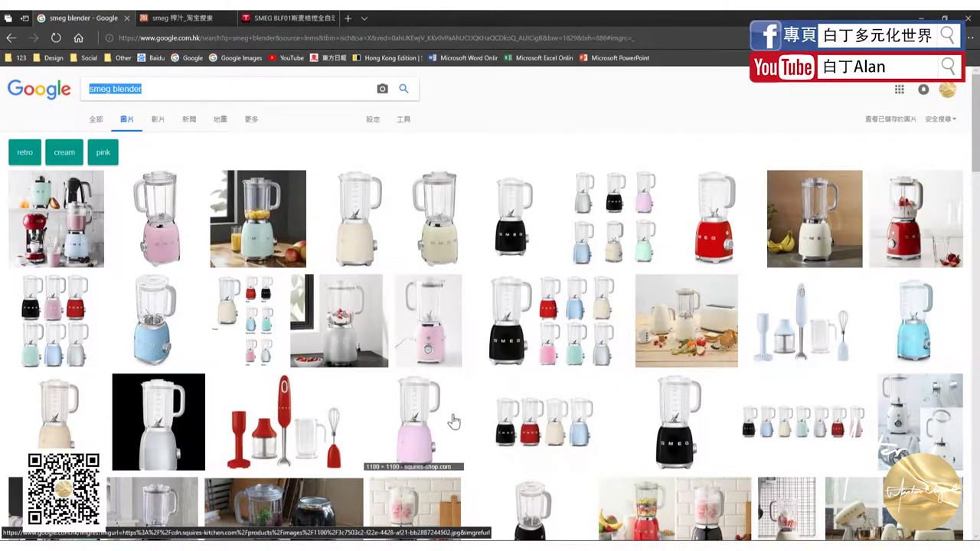
pyautogui.scroll(-2, 455, 417)
pyautogui.scroll(2, 399, 306)
pyautogui.click(355, 223)
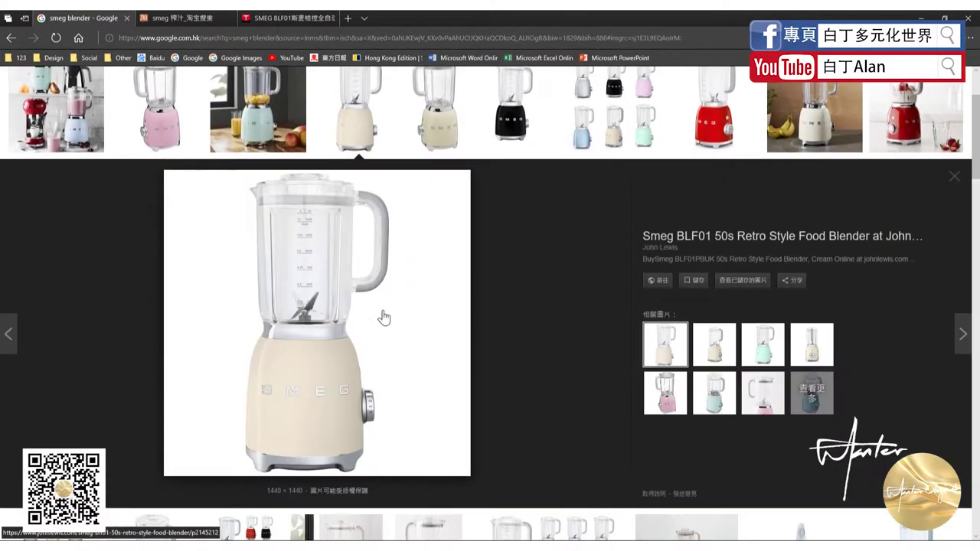
pyautogui.rightClick(376, 224)
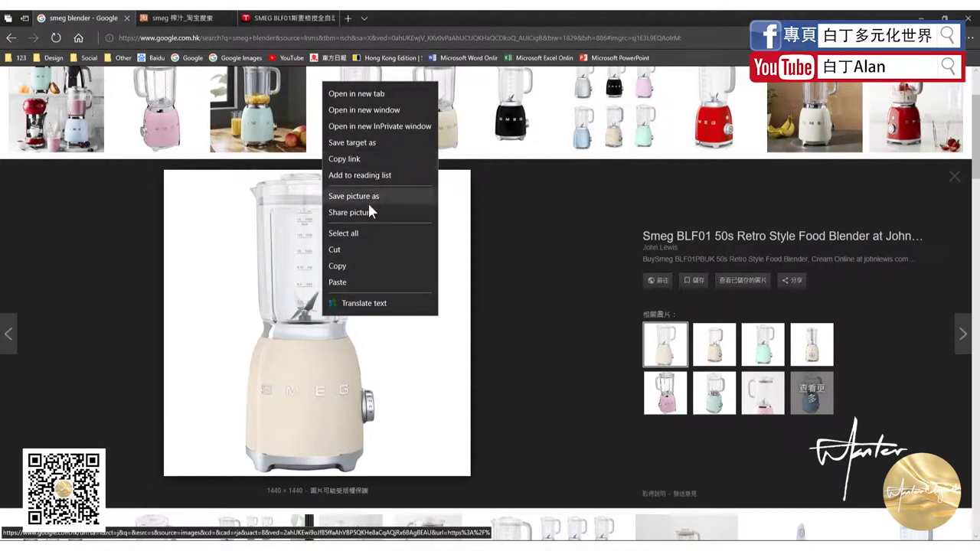
pyautogui.click(376, 197)
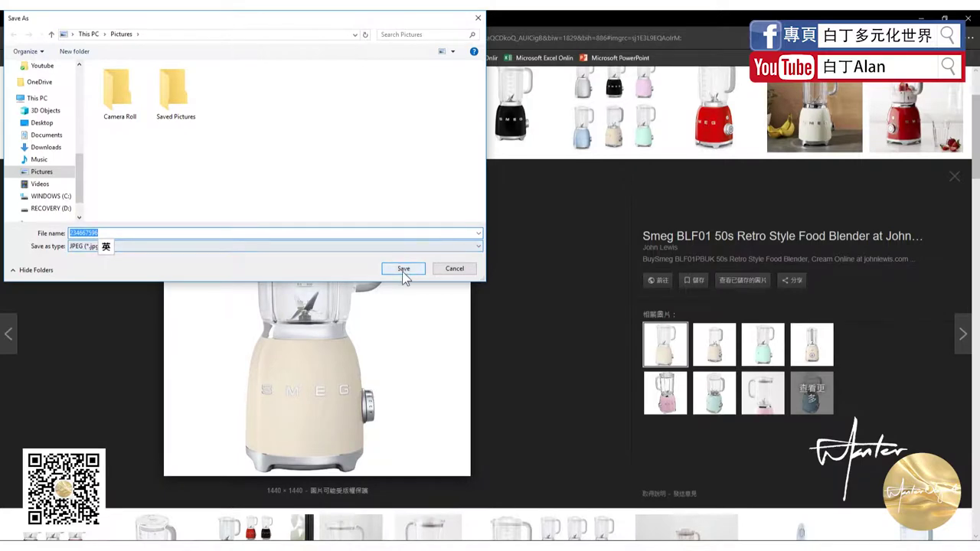
pyautogui.click(404, 269)
pyautogui.click(952, 176)
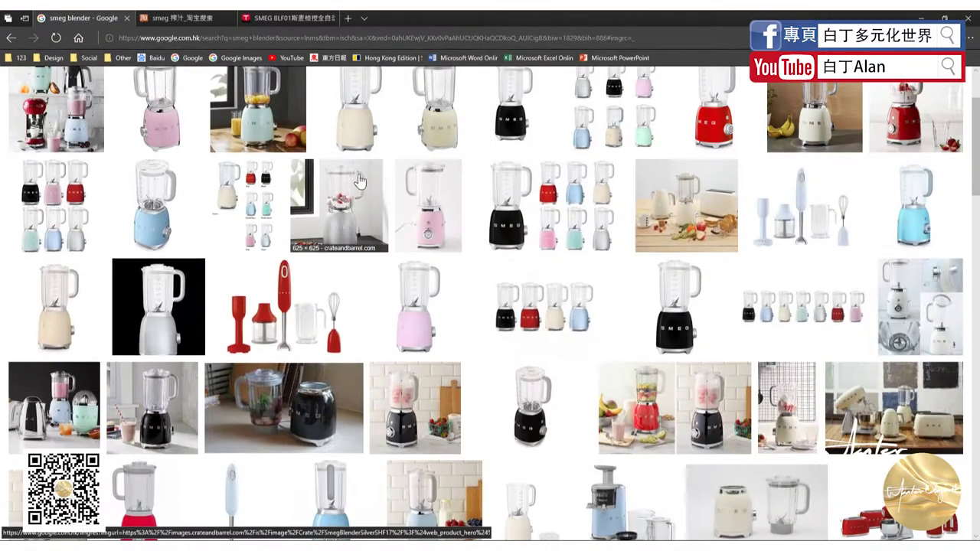
# - Save the pastel blue Smeg blender picture into Pictures as a PNG
pyautogui.scroll(-2, 376, 322)
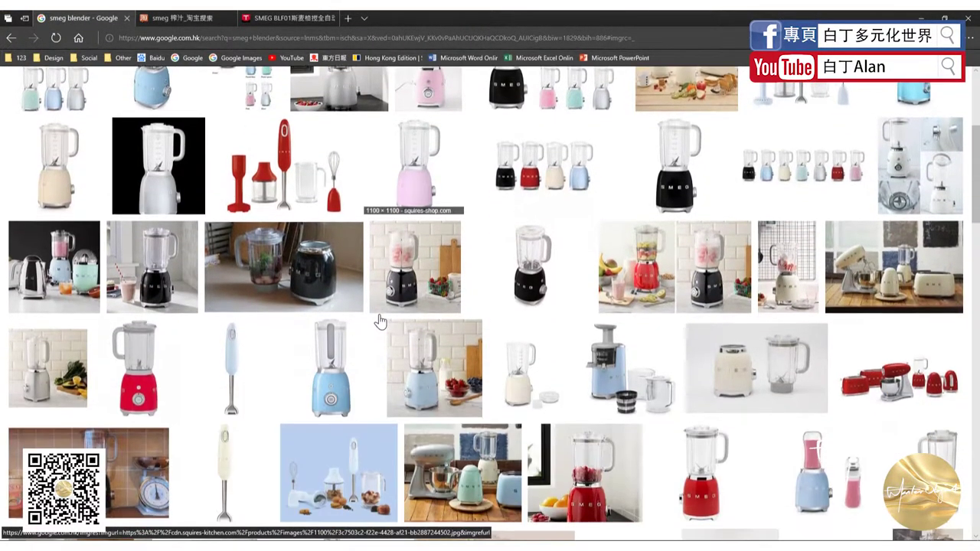
pyautogui.click(346, 368)
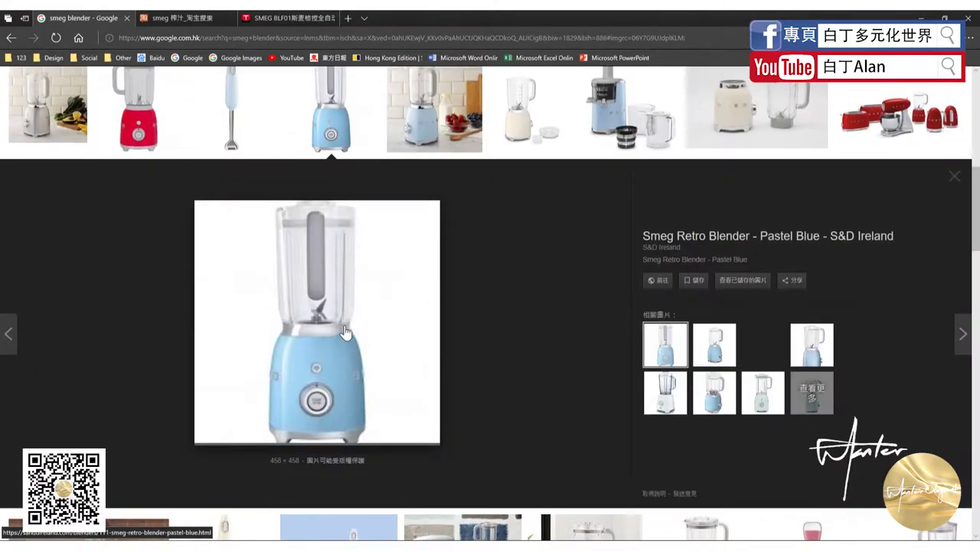
pyautogui.rightClick(344, 275)
pyautogui.click(391, 390)
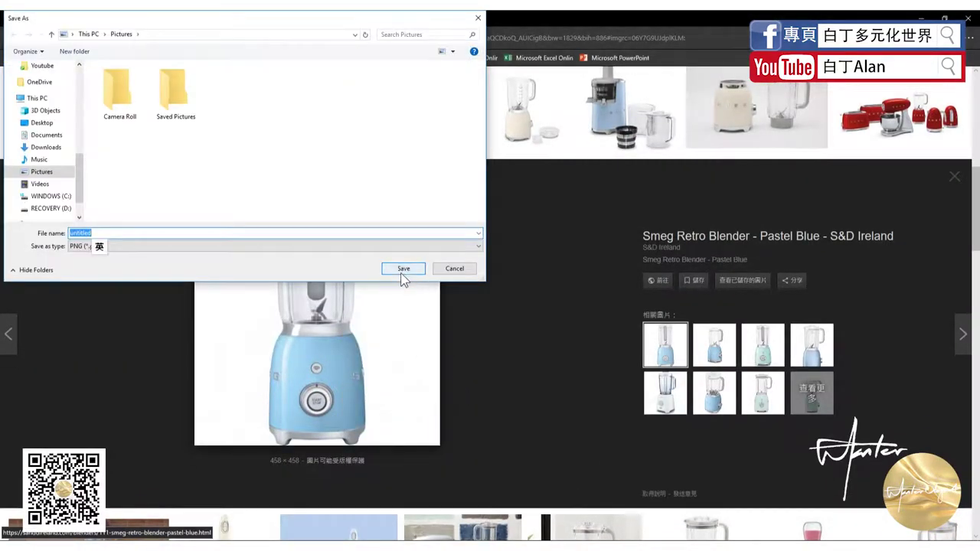
pyautogui.click(401, 269)
pyautogui.click(319, 255)
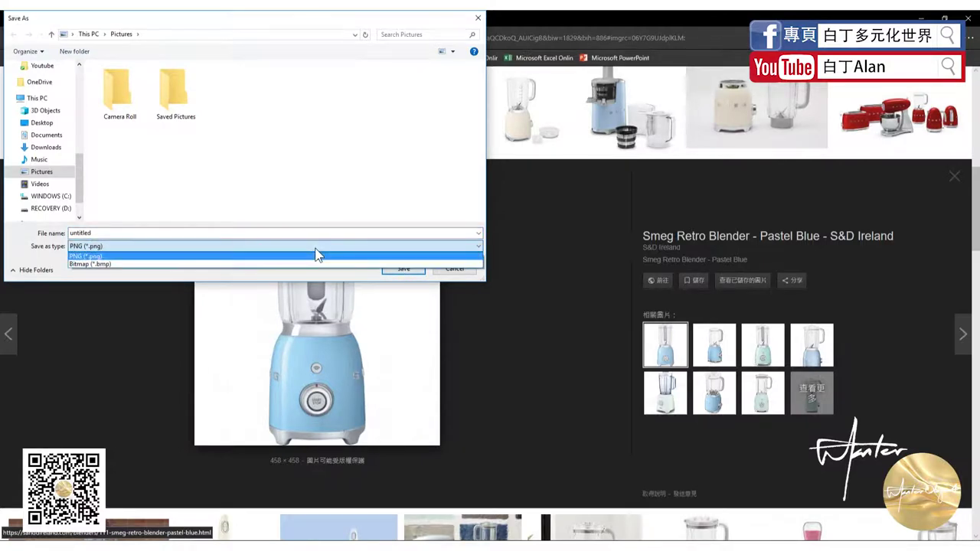
pyautogui.click(316, 256)
pyautogui.click(403, 270)
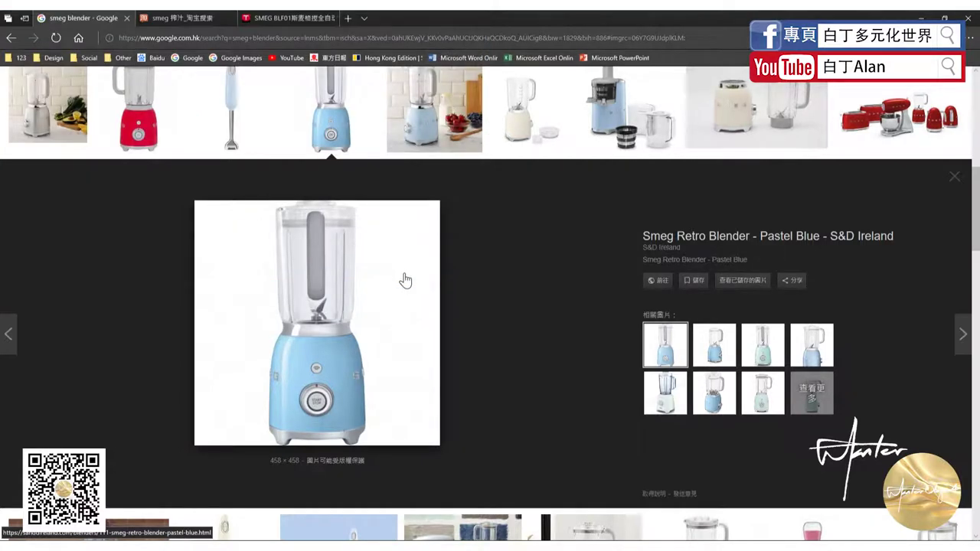
pyautogui.scroll(-5, 412, 340)
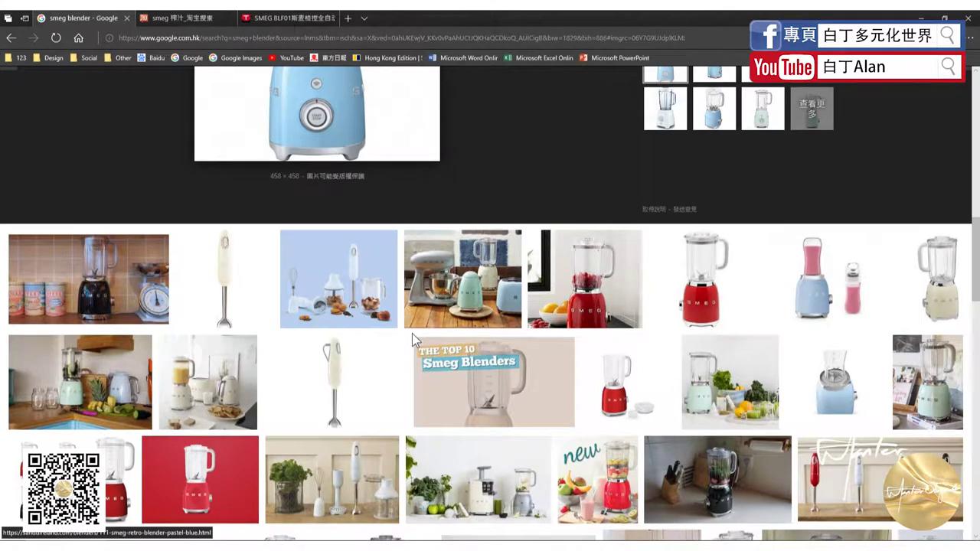
pyautogui.scroll(-4, 412, 335)
pyautogui.scroll(-1, 475, 329)
pyautogui.scroll(-3, 531, 326)
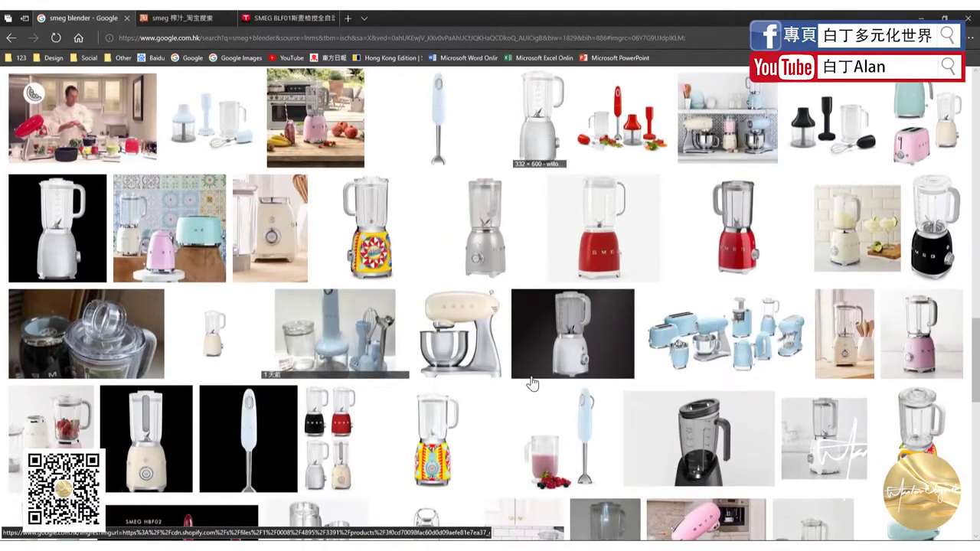
pyautogui.scroll(5, 547, 400)
pyautogui.scroll(5, 546, 399)
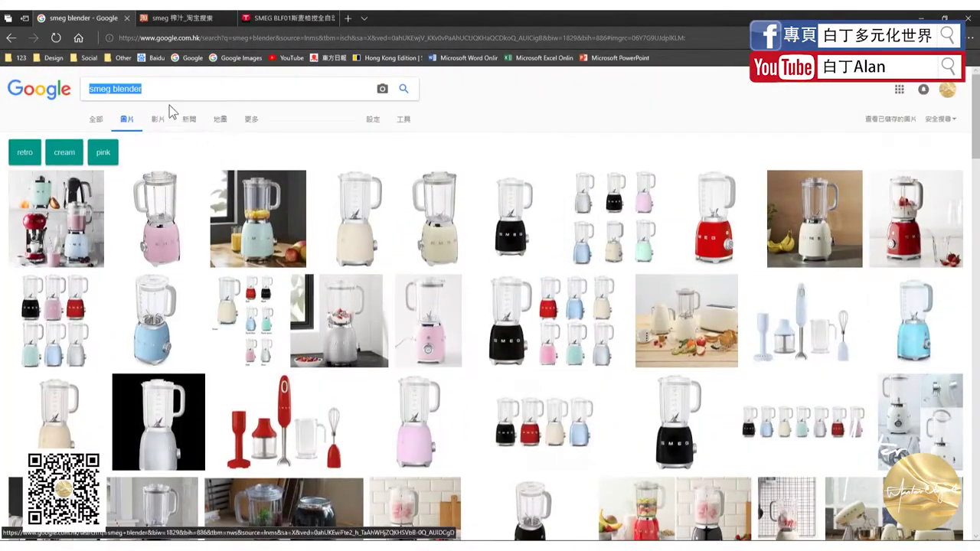
# - Search 'smeg blender top' and save the close-up picture of the BLF01 jug lid
pyautogui.write('top')
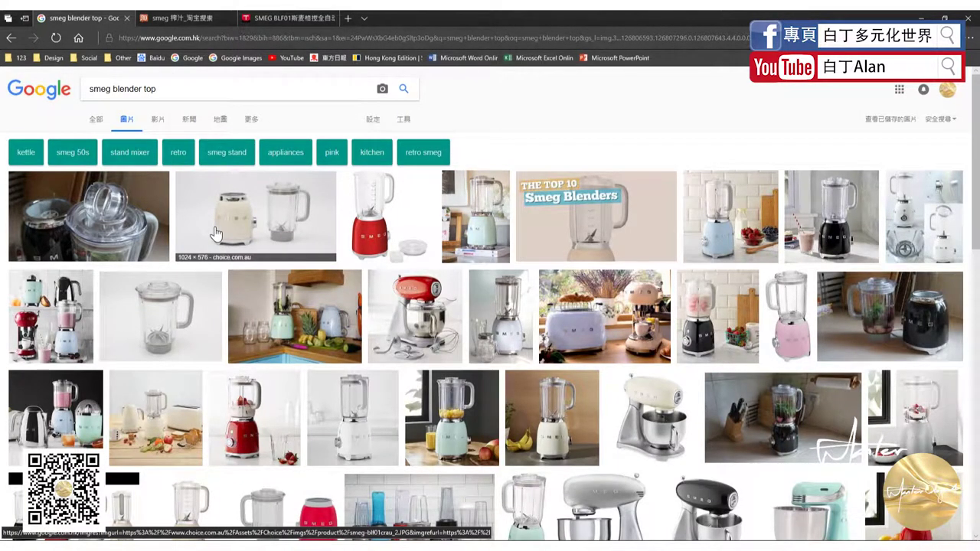
pyautogui.scroll(-5, 195, 315)
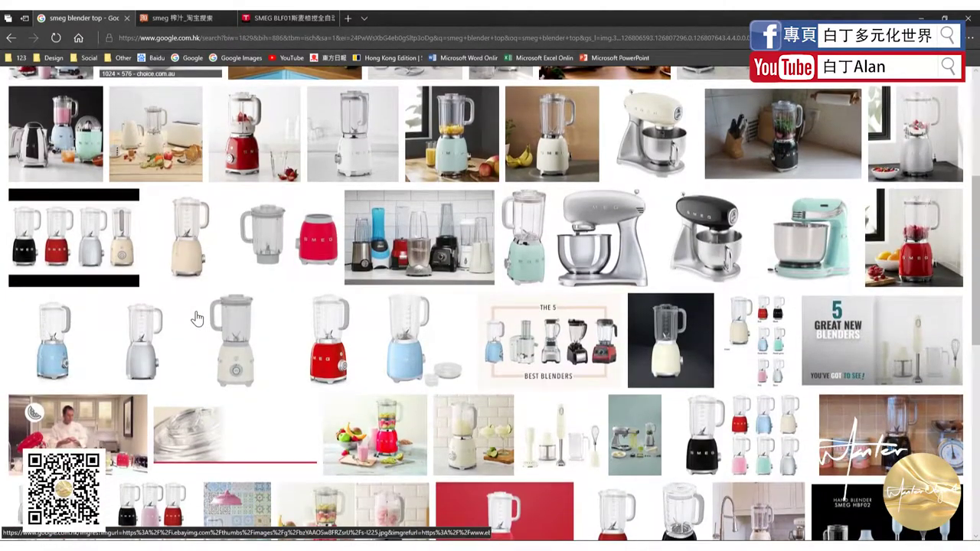
pyautogui.scroll(-5, 402, 395)
pyautogui.scroll(5, 402, 395)
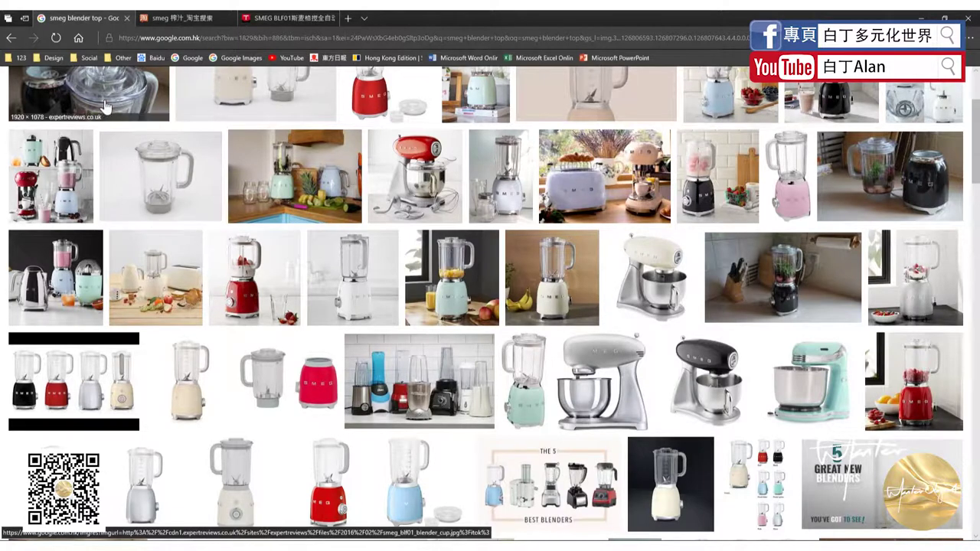
pyautogui.click(105, 109)
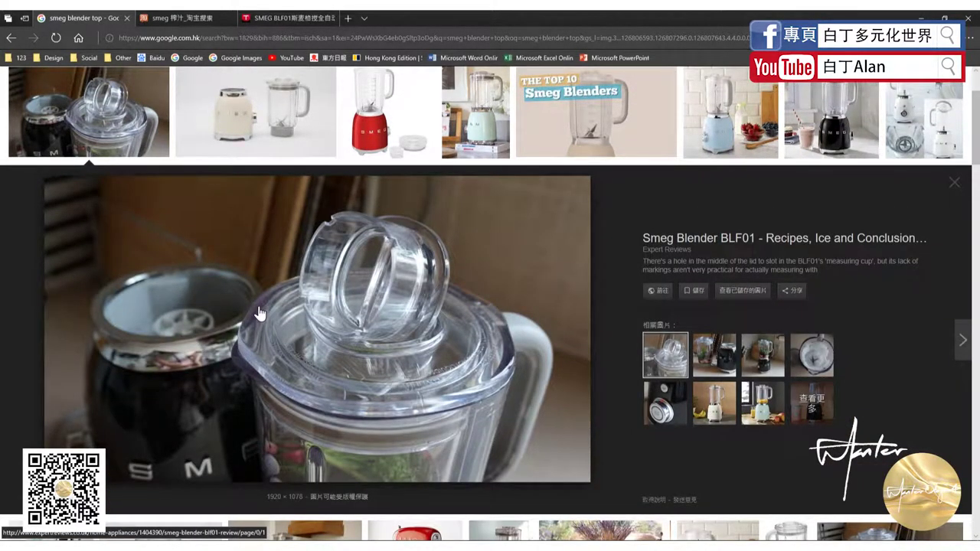
pyautogui.rightClick(311, 313)
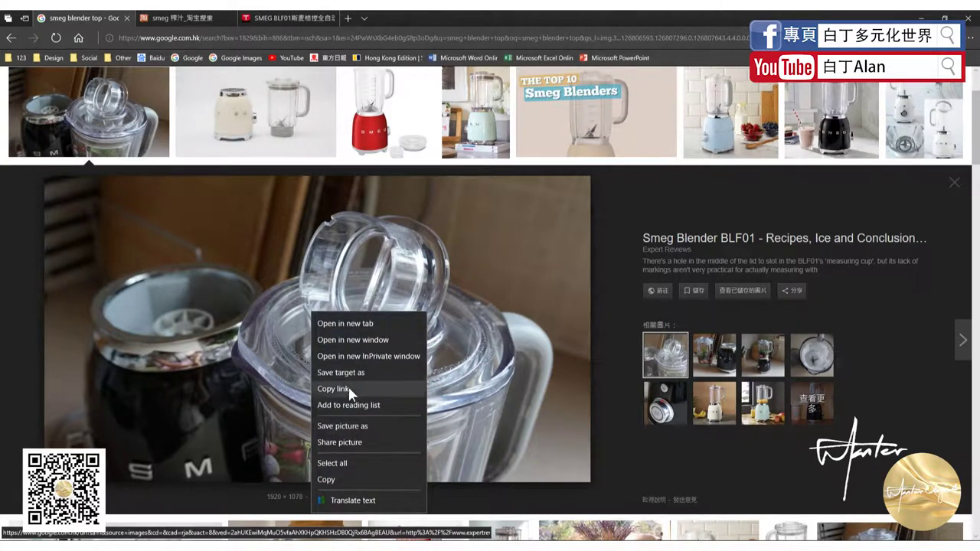
pyautogui.click(350, 427)
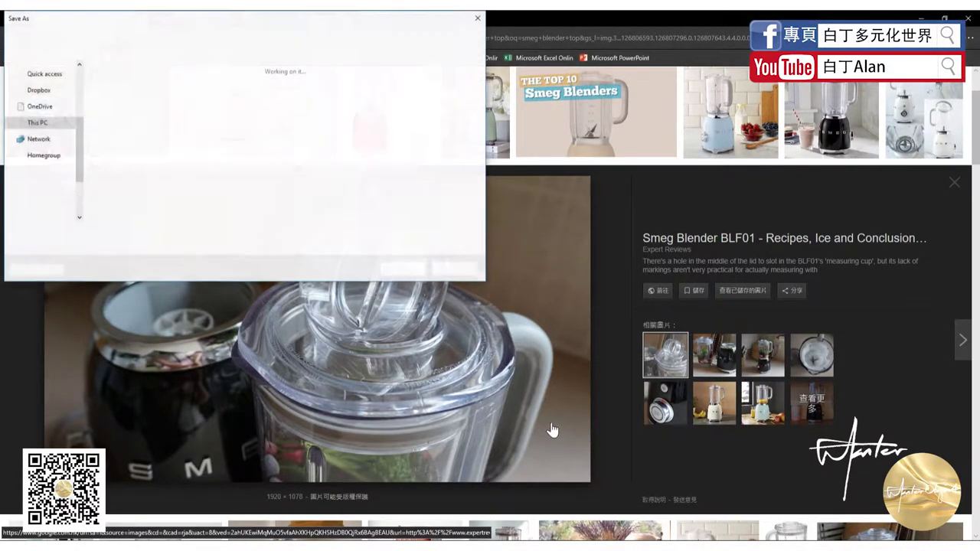
pyautogui.click(395, 269)
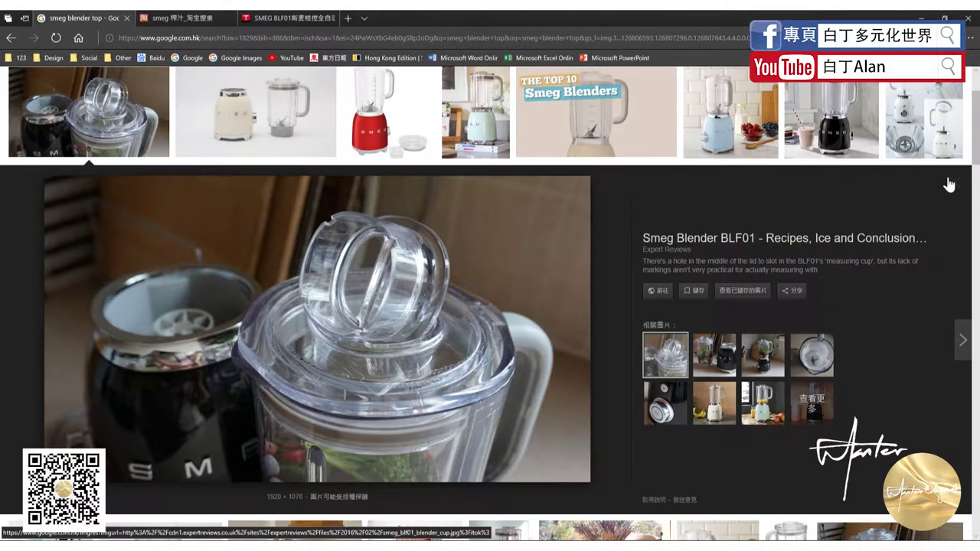
pyautogui.click(948, 184)
# - Browse more results, preview the blue Smeg blender, then switch to the Taobao listings
pyautogui.scroll(-3, 382, 365)
pyautogui.scroll(-2, 382, 365)
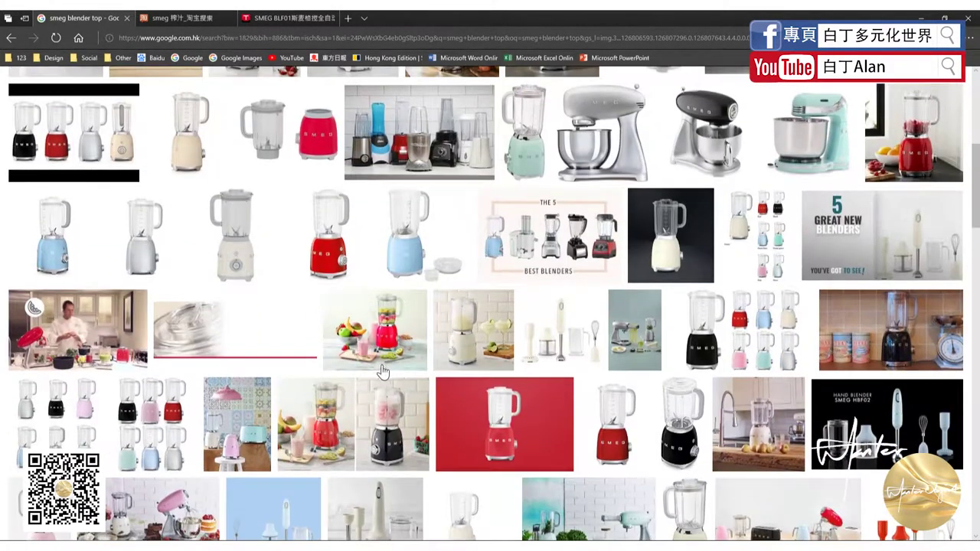
pyautogui.scroll(-1, 382, 365)
pyautogui.scroll(-1, 368, 379)
pyautogui.scroll(-2, 353, 390)
pyautogui.scroll(-4, 353, 390)
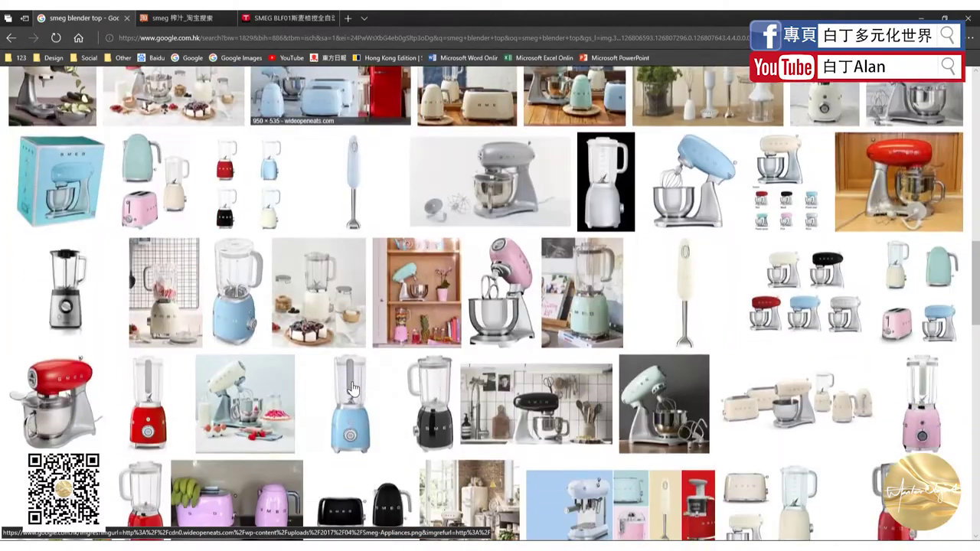
pyautogui.click(238, 275)
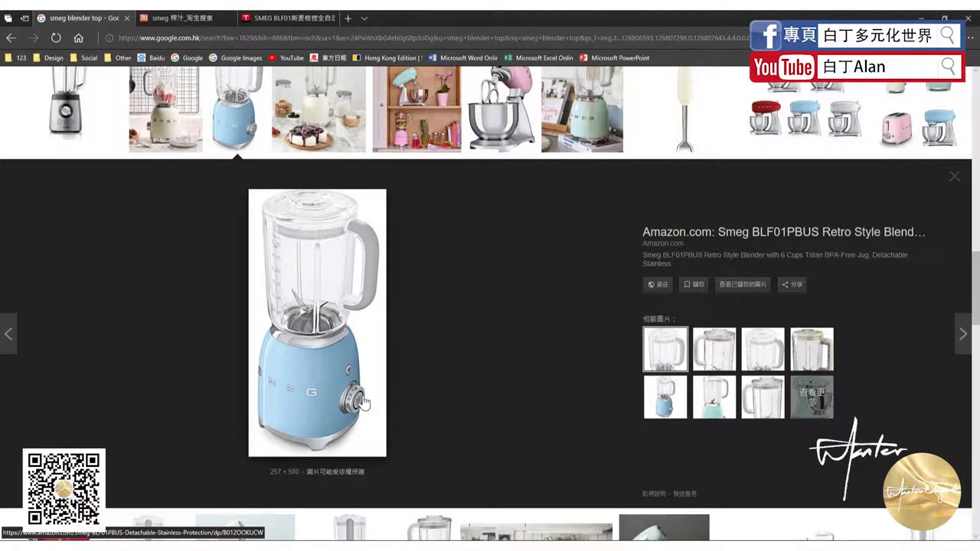
pyautogui.scroll(4, 364, 404)
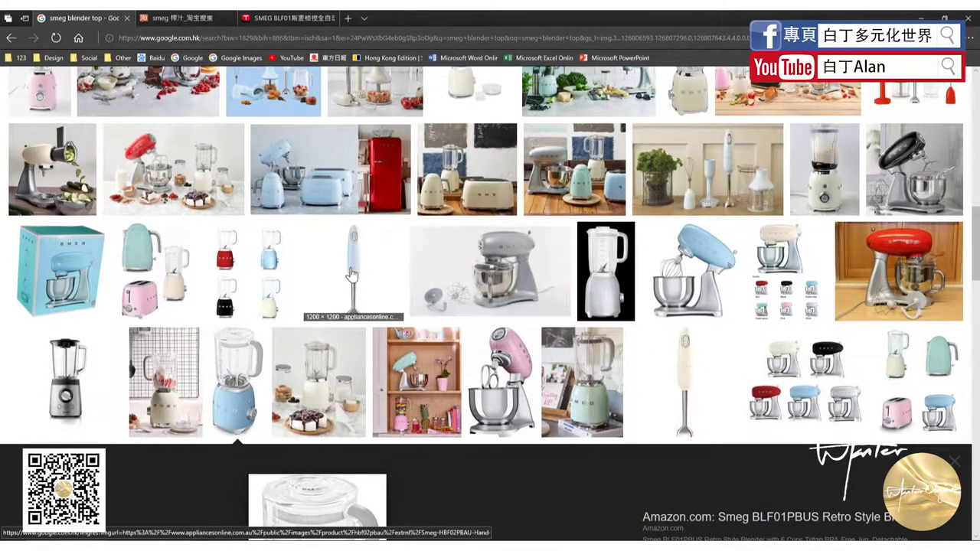
pyautogui.scroll(-5, 351, 275)
pyautogui.scroll(-5, 436, 305)
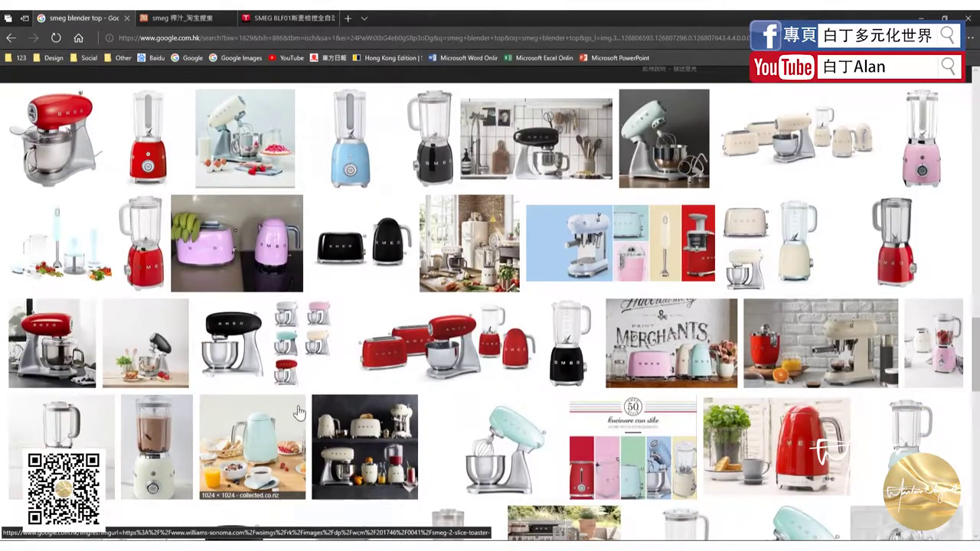
pyautogui.hotkey('ctrl', 'Tab')
pyautogui.scroll(-5, 341, 329)
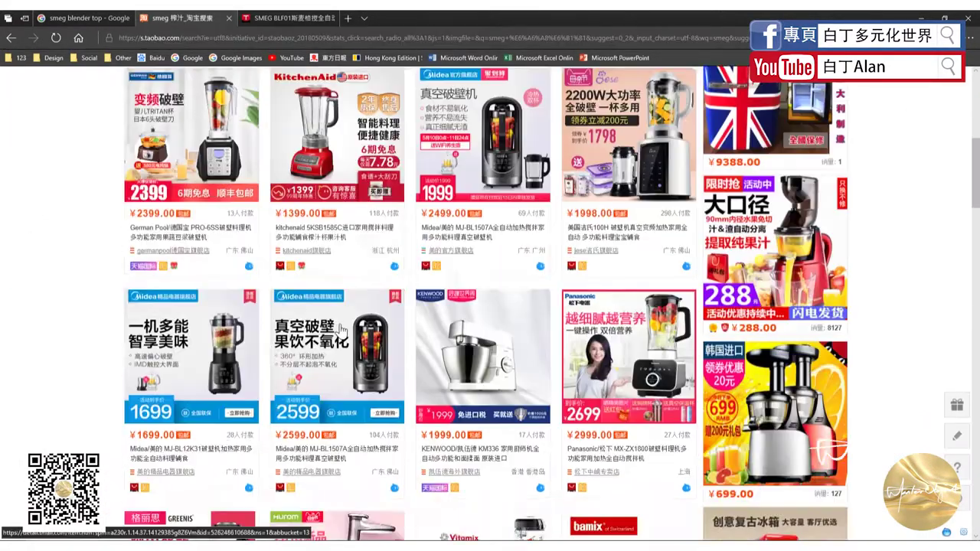
pyautogui.scroll(5, 340, 329)
pyautogui.hotkey('ctrl', 't')
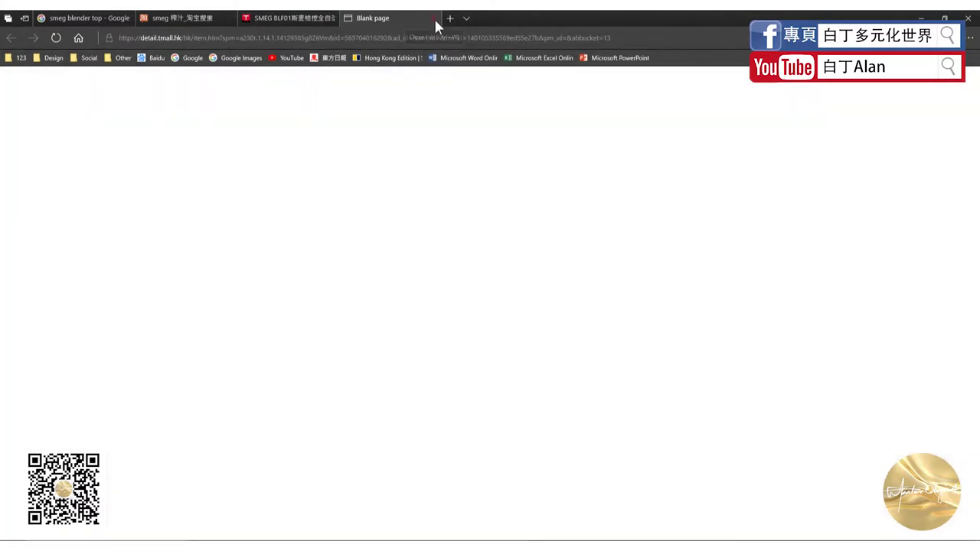
pyautogui.click(433, 18)
pyautogui.scroll(-3, 428, 300)
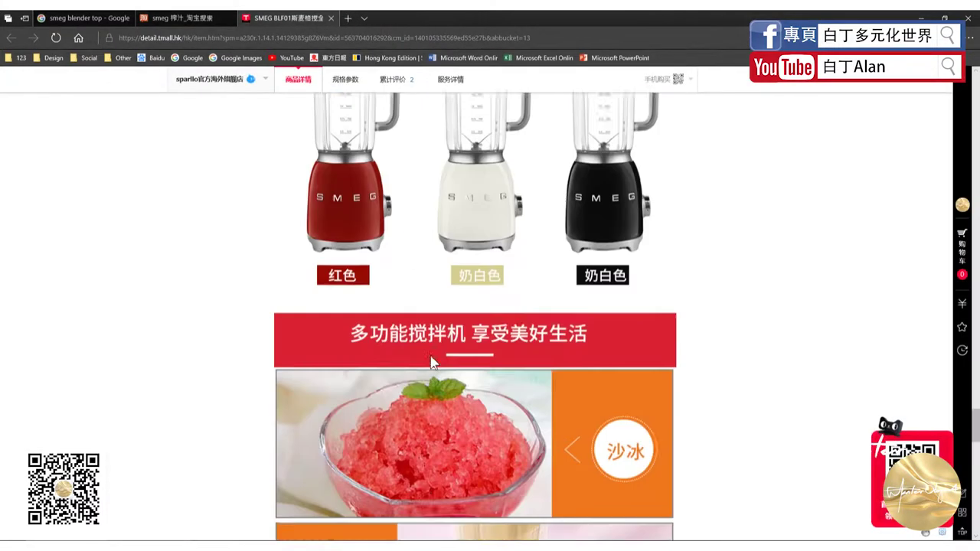
pyautogui.scroll(-2, 456, 271)
pyautogui.scroll(-3, 457, 274)
pyautogui.scroll(-2, 456, 274)
pyautogui.scroll(3, 456, 289)
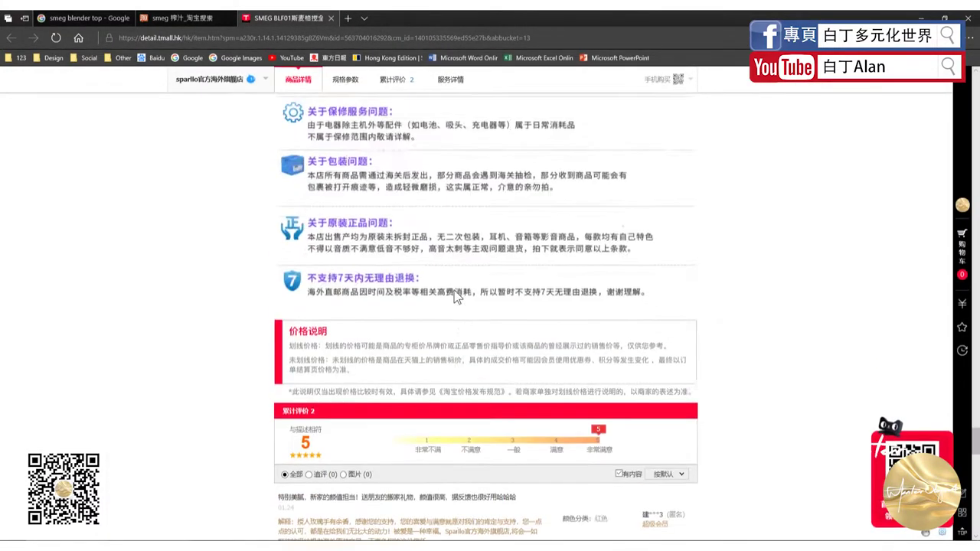
pyautogui.scroll(2, 454, 290)
pyautogui.scroll(5, 449, 302)
pyautogui.scroll(5, 449, 303)
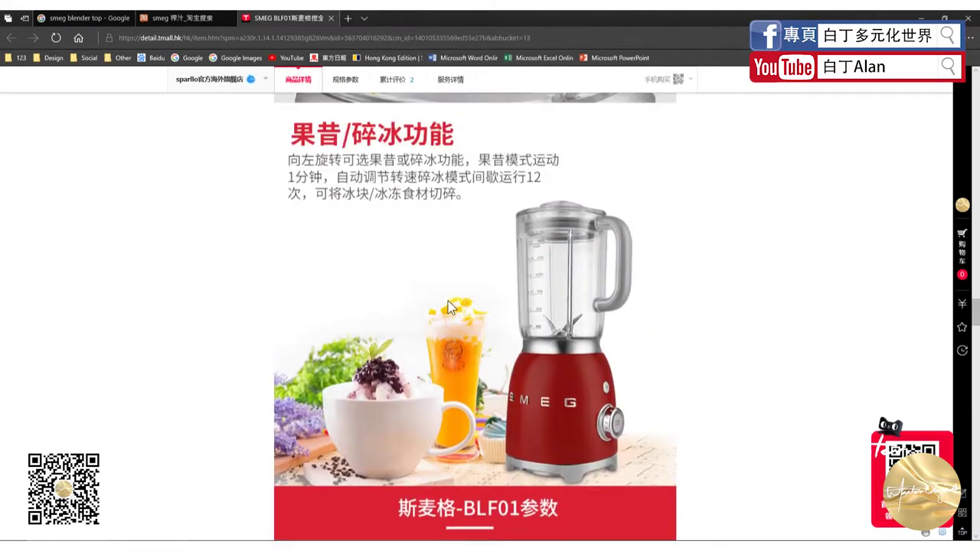
pyautogui.scroll(3, 450, 305)
pyautogui.scroll(3, 450, 305)
pyautogui.scroll(3, 450, 305)
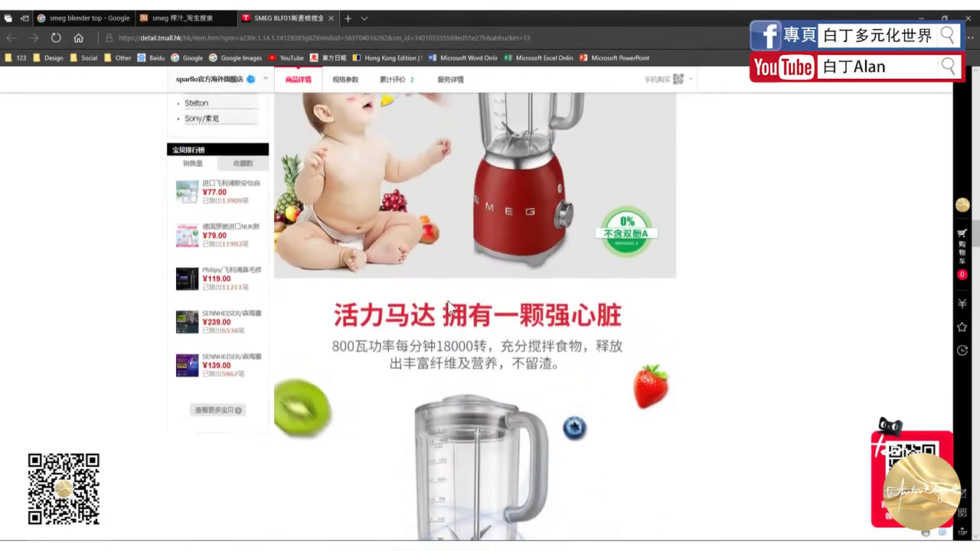
pyautogui.scroll(2, 450, 305)
pyautogui.scroll(3, 448, 301)
pyautogui.scroll(3, 448, 301)
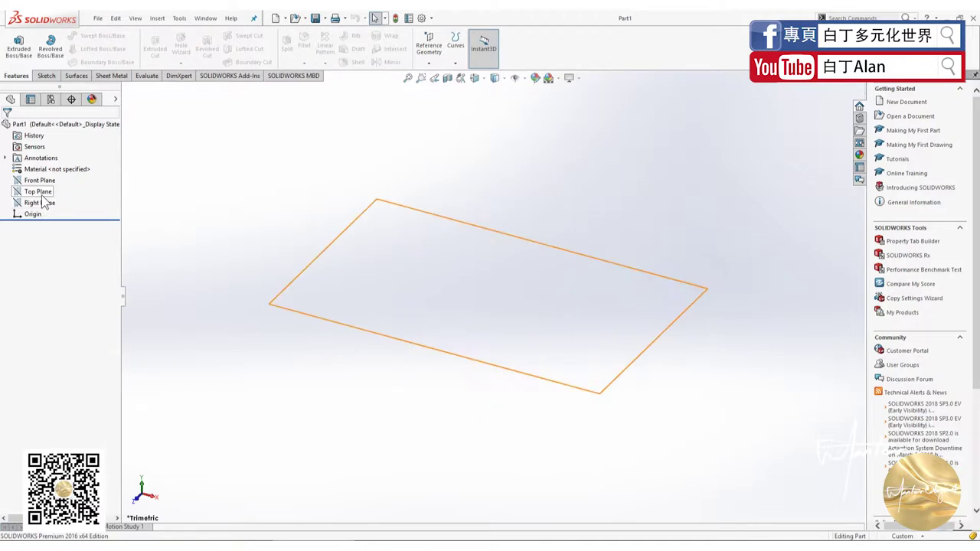
# - Start a new sketch on the Front Plane
pyautogui.click(31, 181)
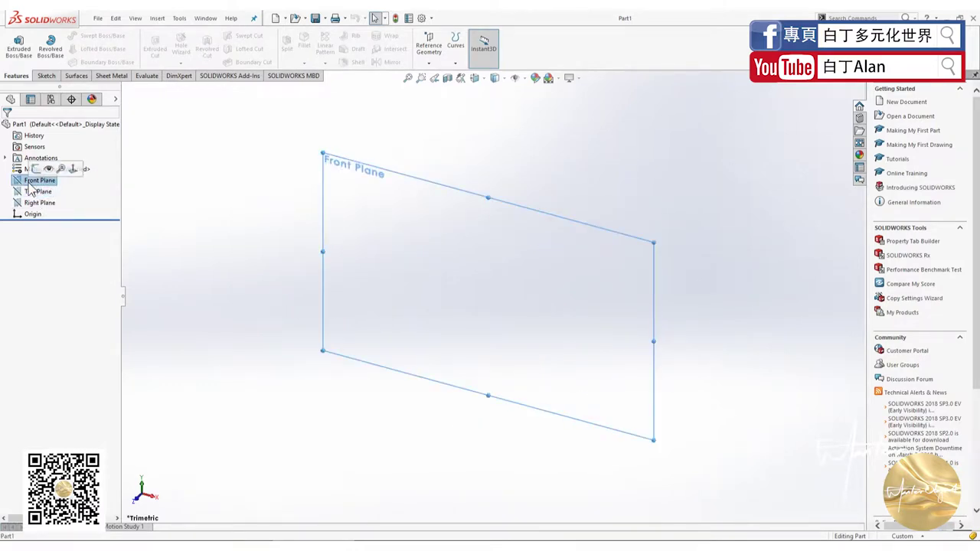
pyautogui.click(44, 76)
pyautogui.click(14, 43)
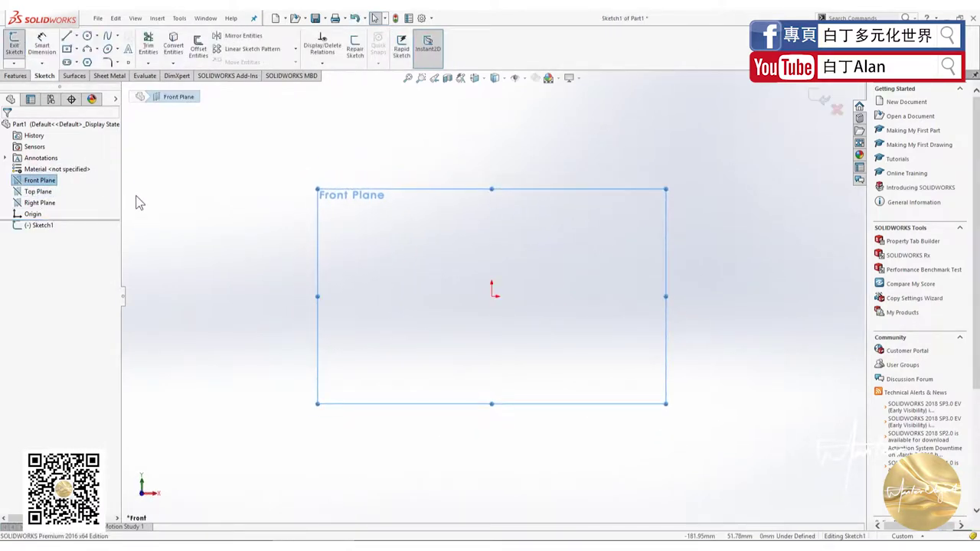
# - Launch Tools > Sketch Tools > Sketch Picture and browse the Desktop for picture files
pyautogui.click(180, 20)
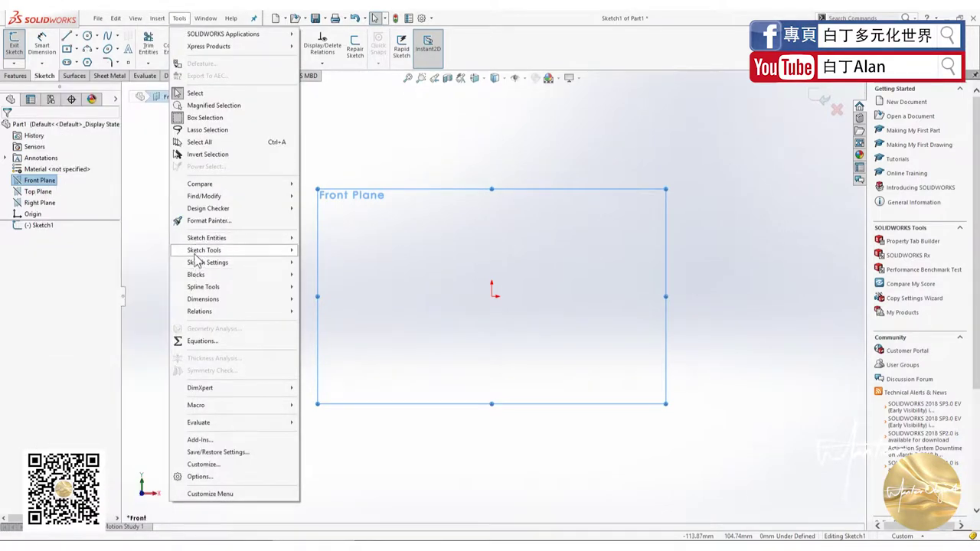
pyautogui.moveTo(204, 250)
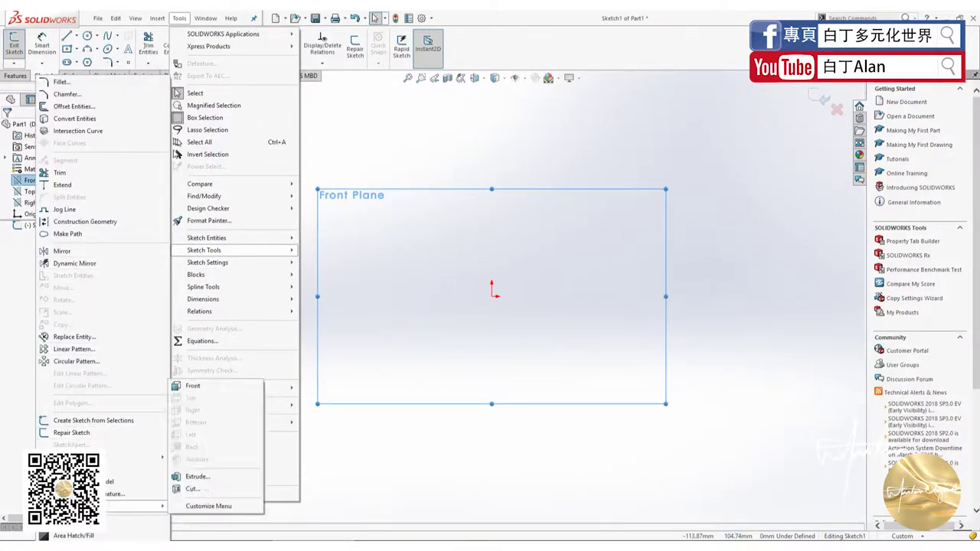
pyautogui.click(251, 418)
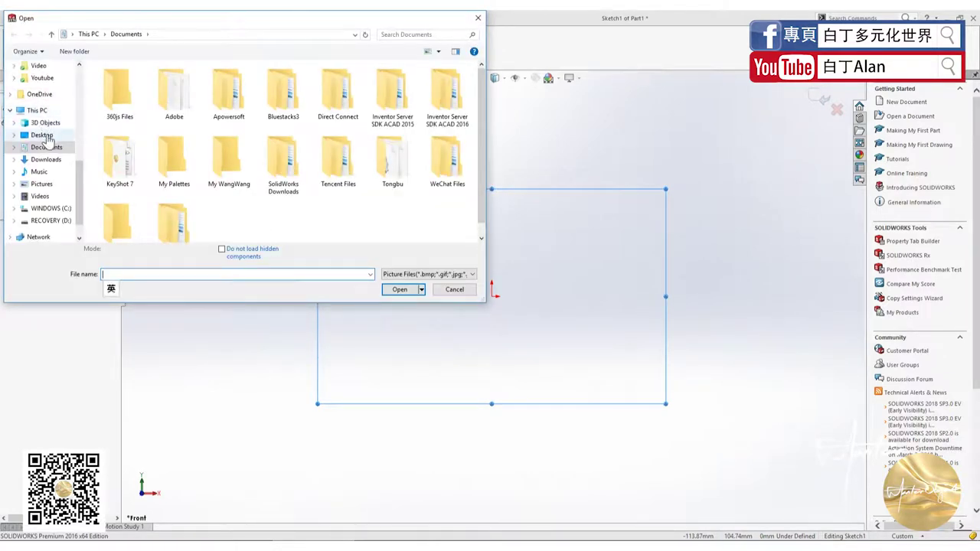
pyautogui.click(42, 134)
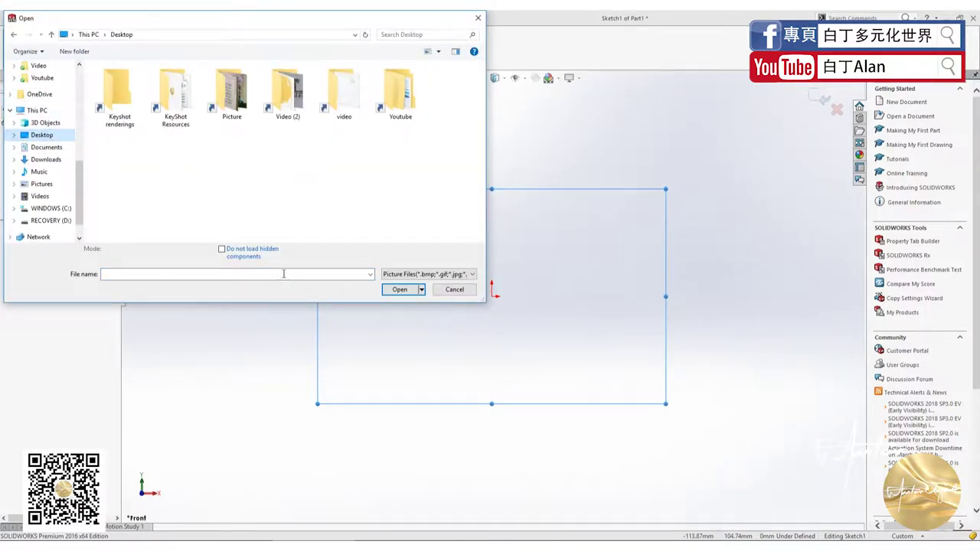
pyautogui.click(433, 277)
pyautogui.click(435, 280)
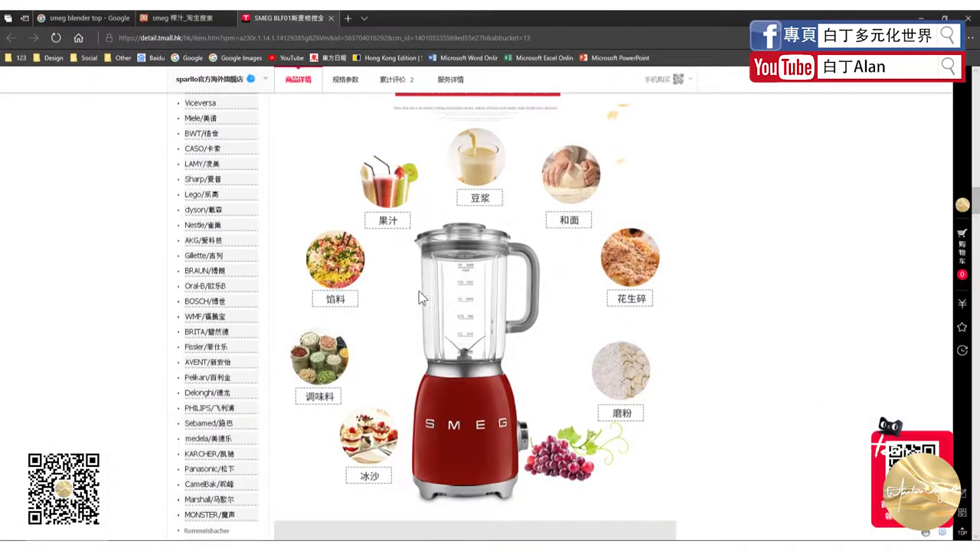
pyautogui.rightClick(418, 292)
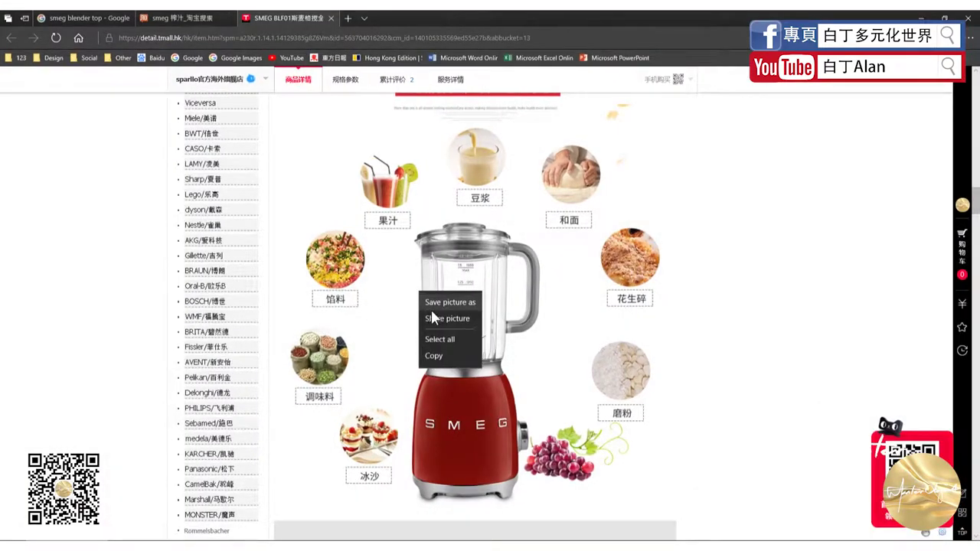
pyautogui.click(450, 304)
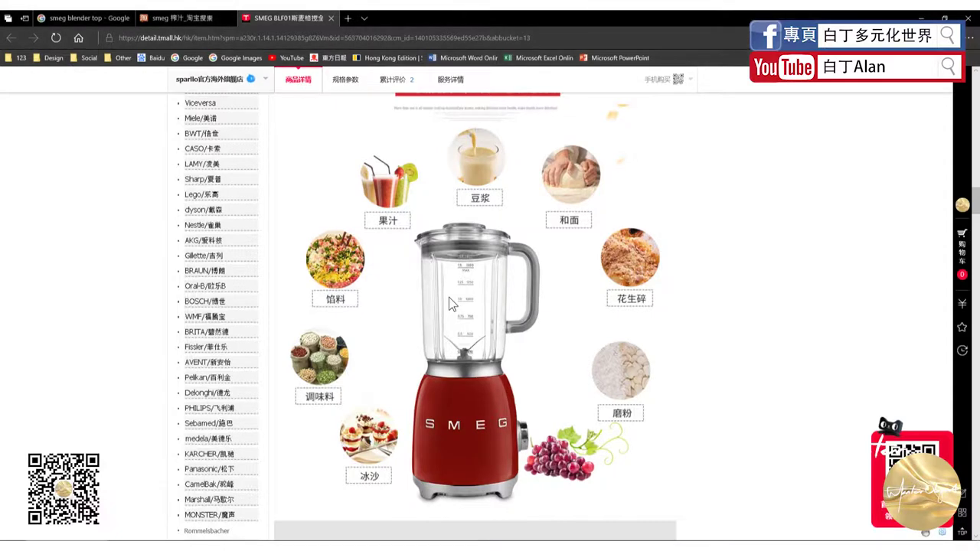
pyautogui.click(154, 36)
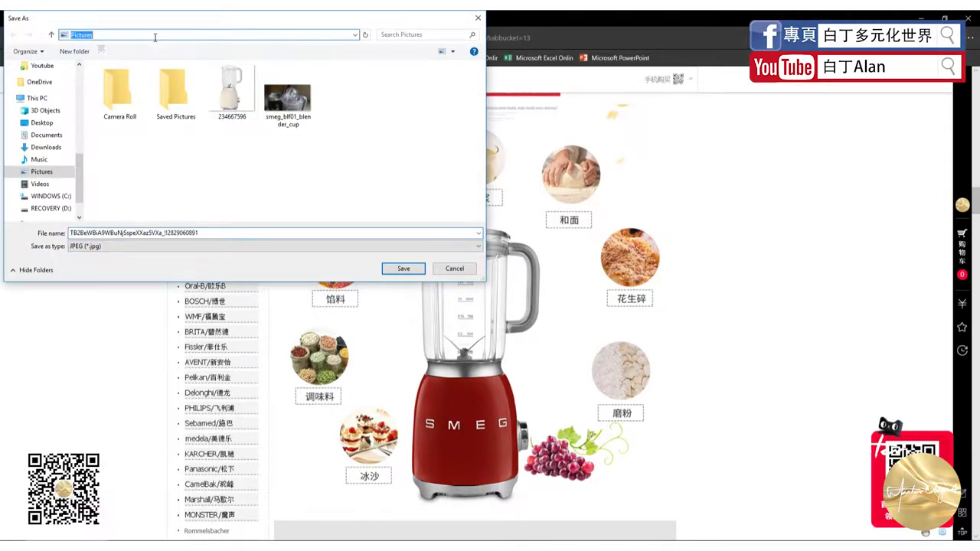
pyautogui.click(318, 175)
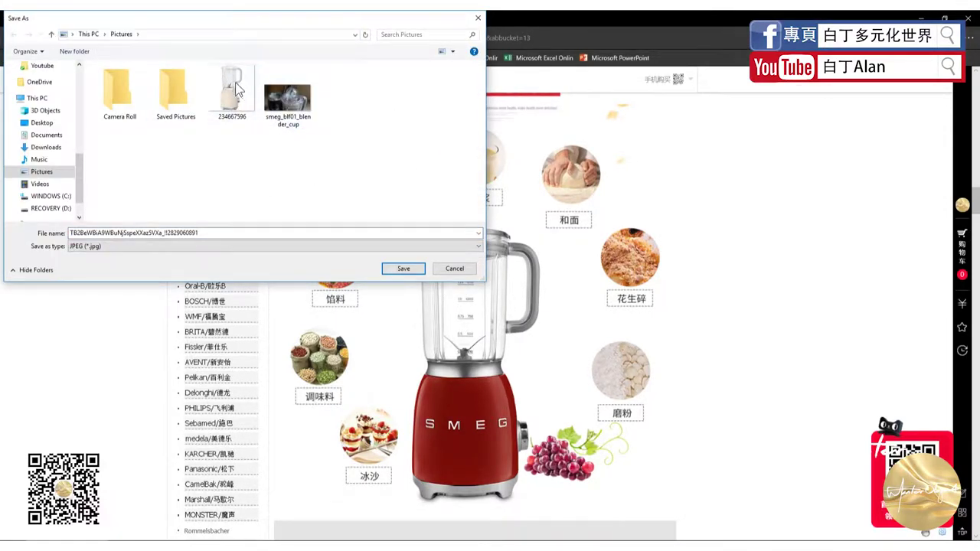
pyautogui.click(445, 272)
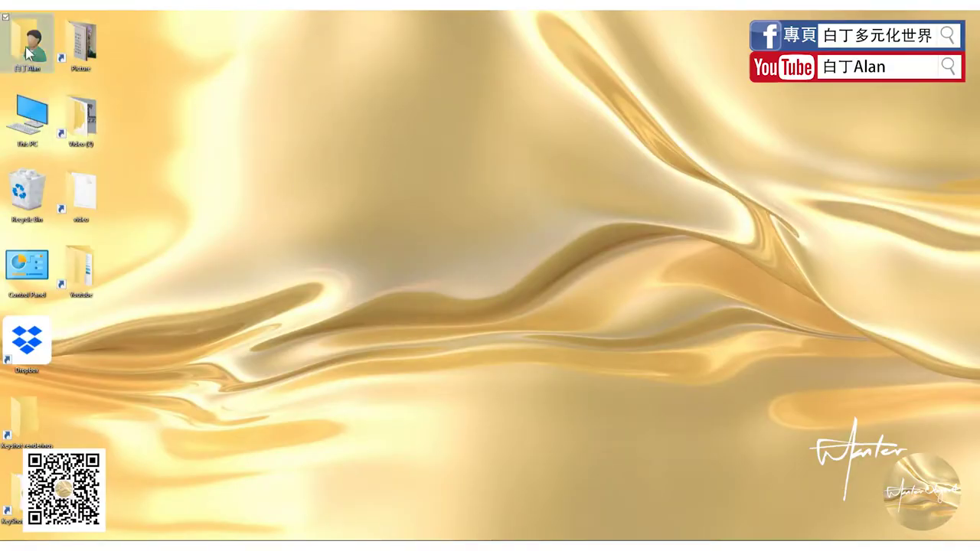
# - In File Explorer, find the Pictures folder holding the blender images and select all three
pyautogui.doubleClick(29, 44)
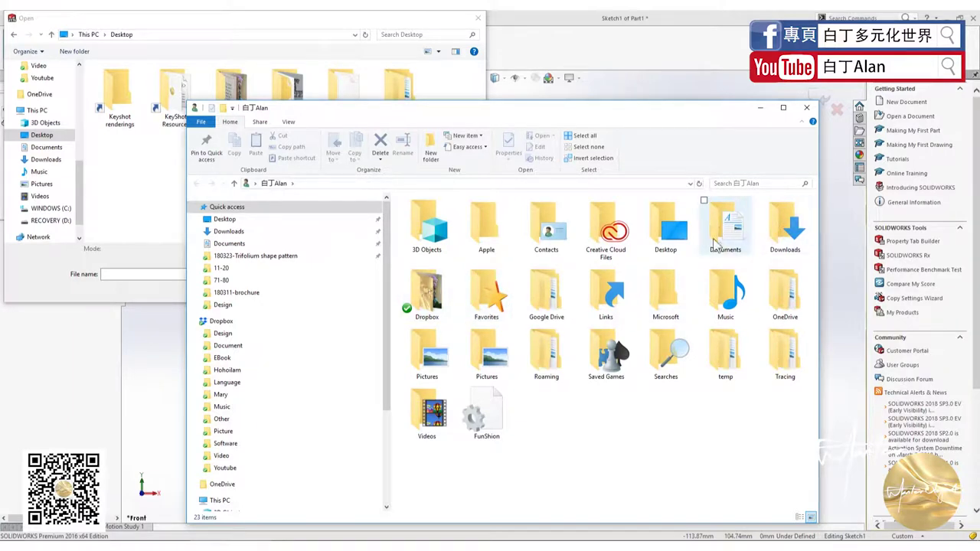
pyautogui.doubleClick(481, 351)
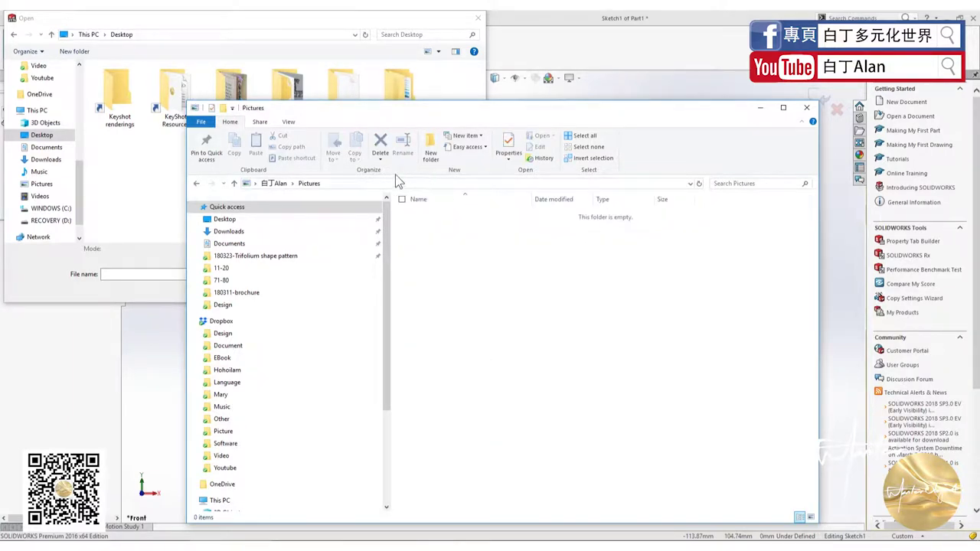
pyautogui.click(269, 187)
pyautogui.doubleClick(422, 288)
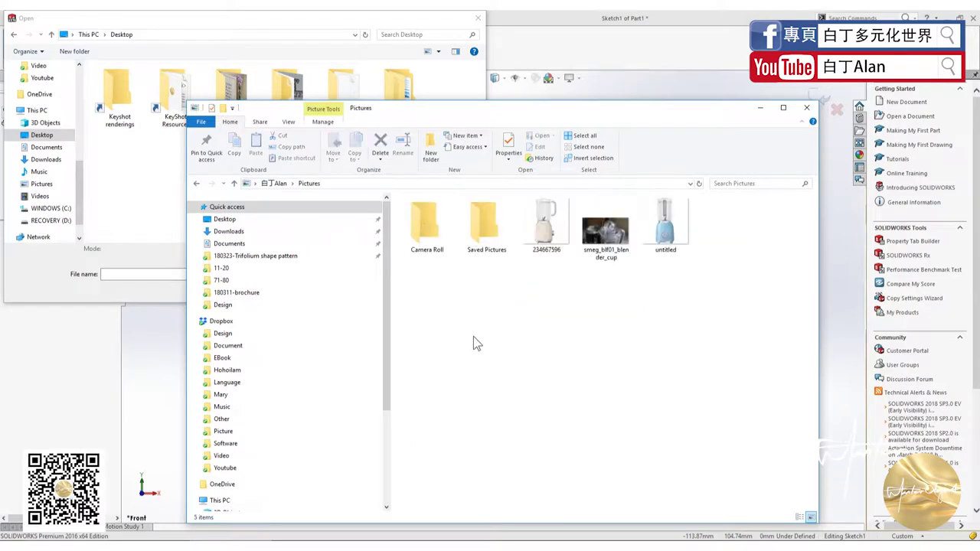
pyautogui.moveTo(655, 260); pyautogui.dragTo(560, 215)
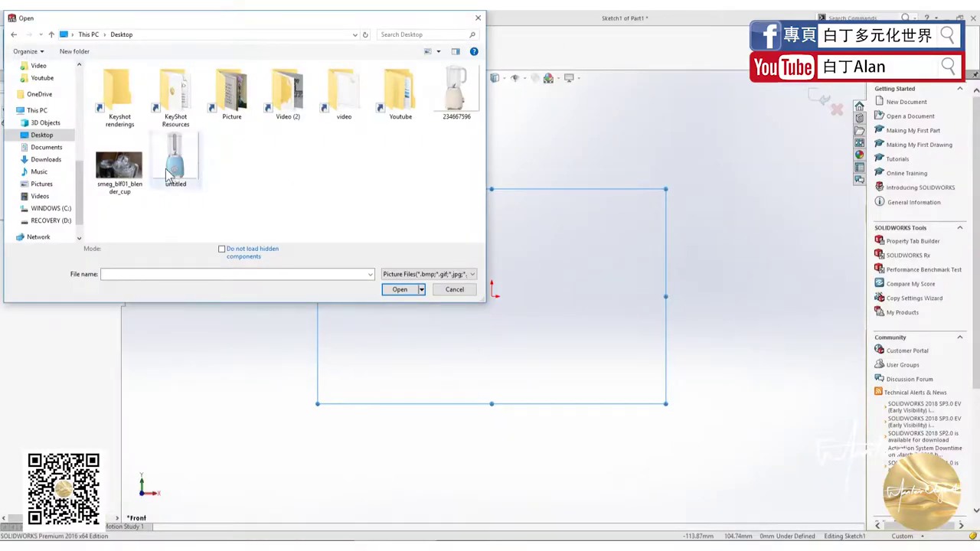
# - Insert the blue blender picture into the sketch and centre it on the origin
pyautogui.doubleClick(170, 174)
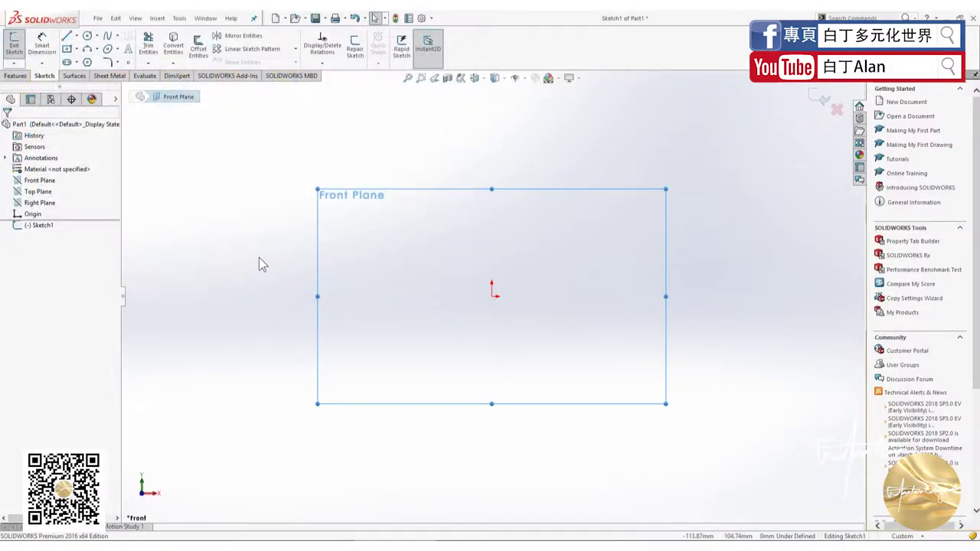
pyautogui.moveTo(637, 256); pyautogui.dragTo(463, 353)
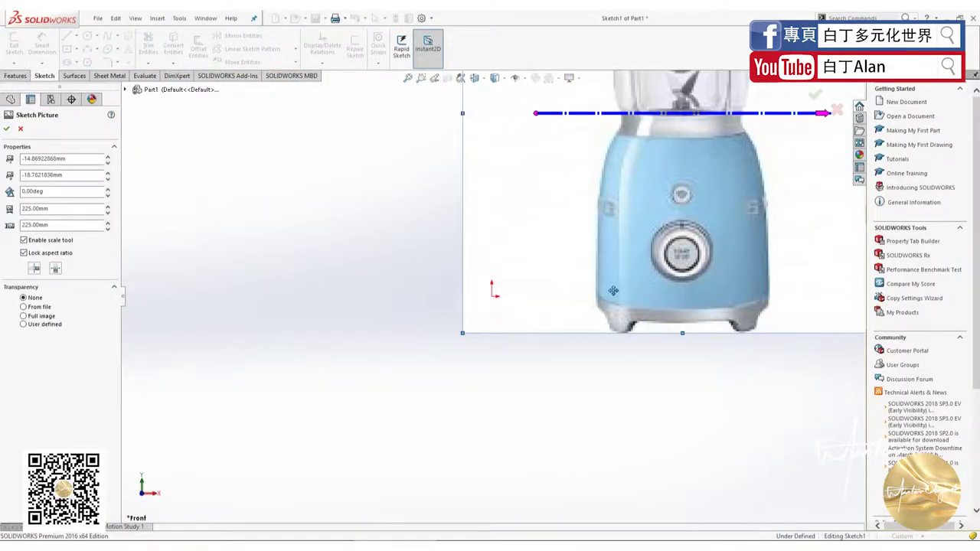
pyautogui.scroll(-2, 463, 354)
pyautogui.scroll(3, 475, 411)
pyautogui.scroll(2, 494, 299)
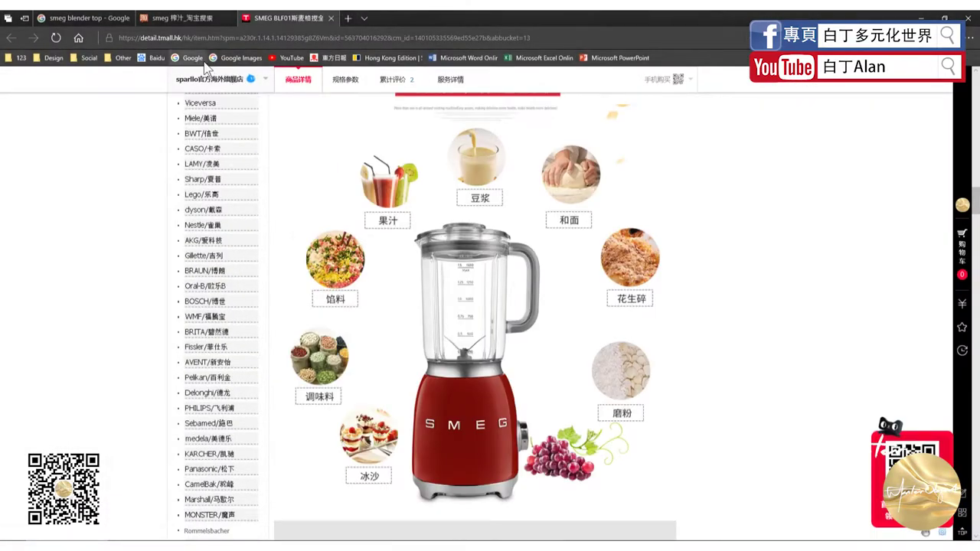
# - Scroll through the Tmall SMEG BLF01 product page to review its details
pyautogui.scroll(-5, 348, 318)
pyautogui.scroll(-5, 348, 317)
pyautogui.scroll(15, 322, 299)
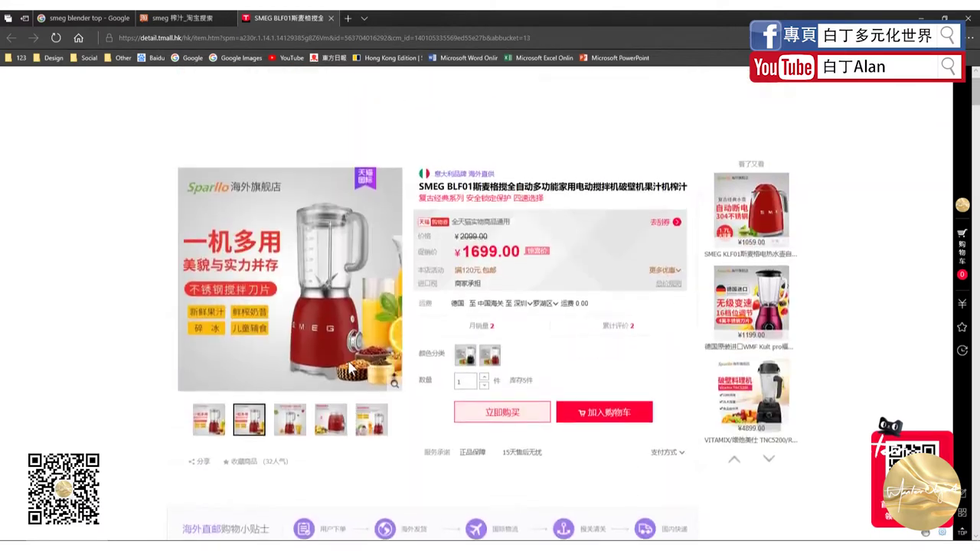
pyautogui.scroll(3, 290, 283)
pyautogui.scroll(-3, 279, 278)
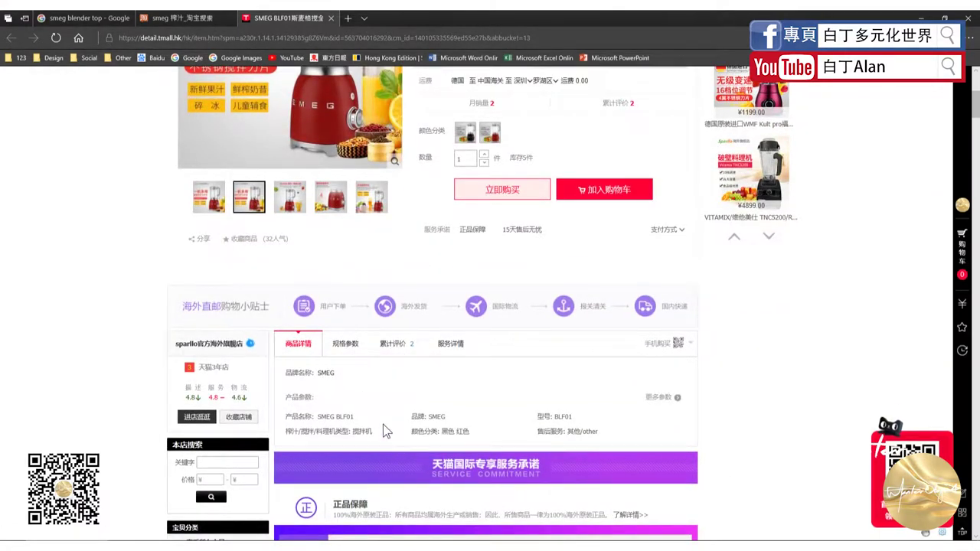
pyautogui.scroll(-5, 383, 424)
pyautogui.scroll(-10, 382, 424)
pyautogui.scroll(-5, 383, 422)
pyautogui.scroll(-5, 383, 422)
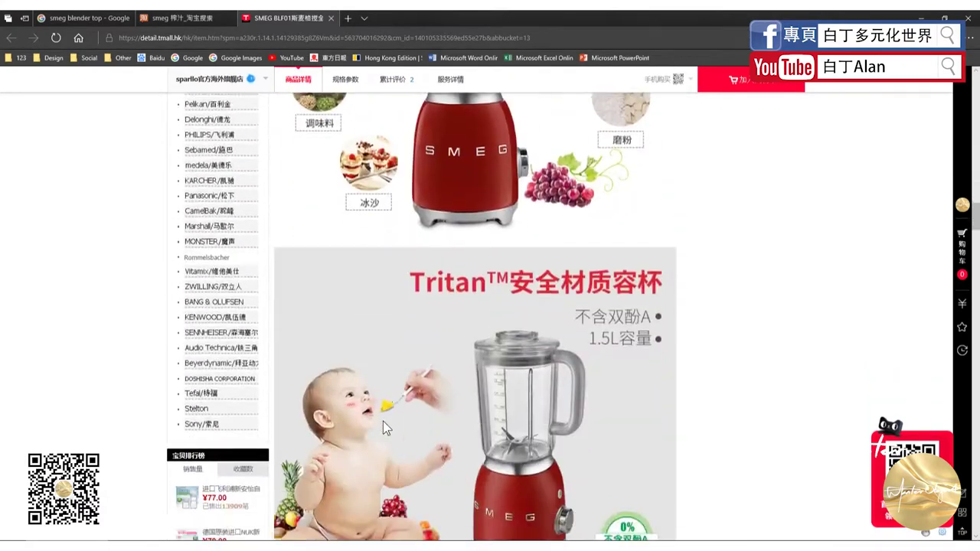
pyautogui.scroll(-5, 383, 422)
pyautogui.scroll(-5, 383, 422)
pyautogui.scroll(-4, 383, 426)
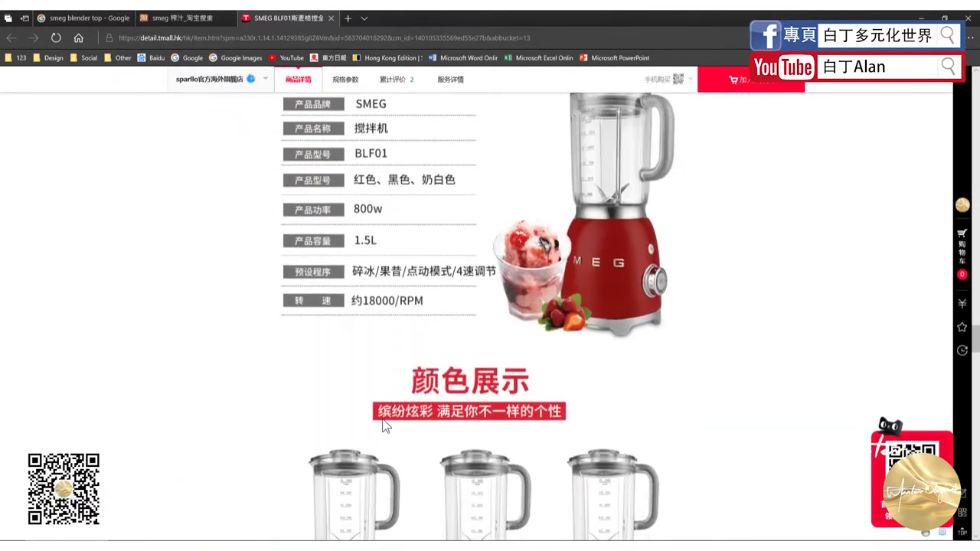
pyautogui.scroll(-3, 383, 426)
pyautogui.scroll(-5, 383, 426)
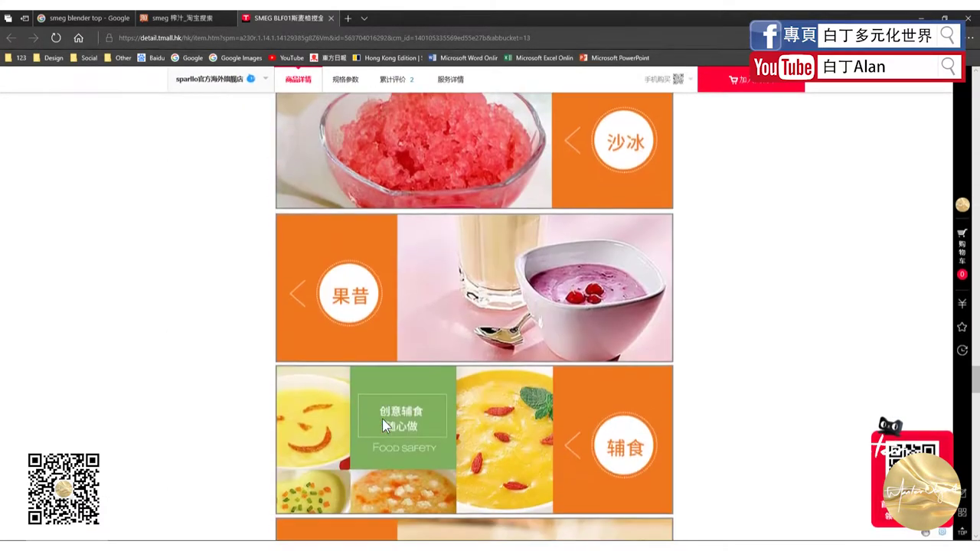
pyautogui.scroll(-5, 383, 425)
pyautogui.scroll(2, 383, 425)
pyautogui.scroll(5, 383, 425)
pyautogui.scroll(4, 382, 425)
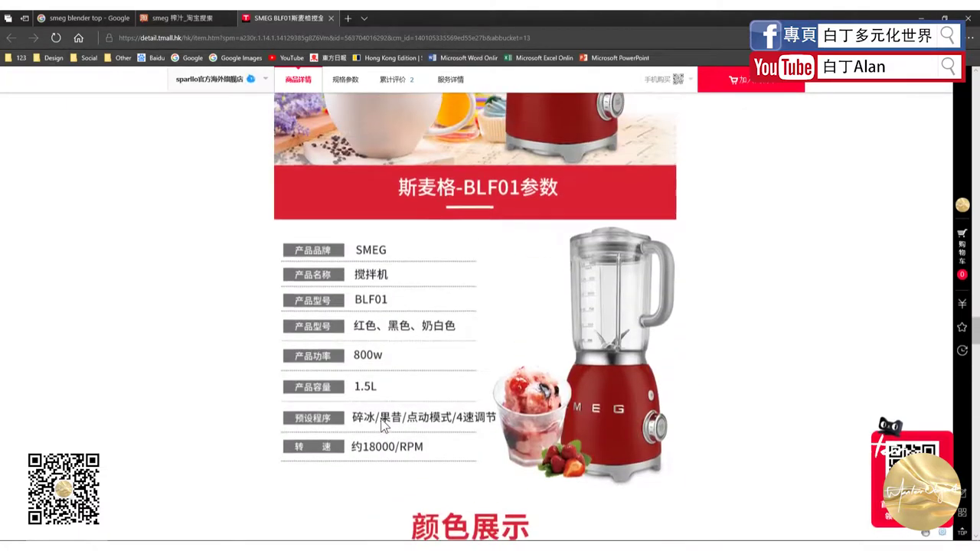
pyautogui.scroll(3, 406, 450)
pyautogui.scroll(4, 405, 450)
pyautogui.scroll(4, 406, 453)
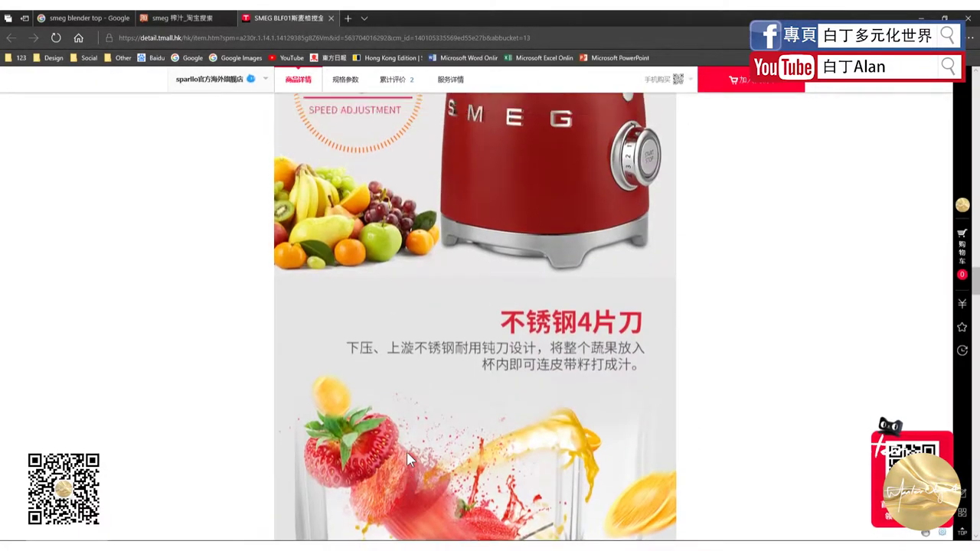
pyautogui.scroll(4, 406, 453)
pyautogui.scroll(4, 406, 453)
pyautogui.scroll(3, 406, 452)
pyautogui.scroll(3, 406, 455)
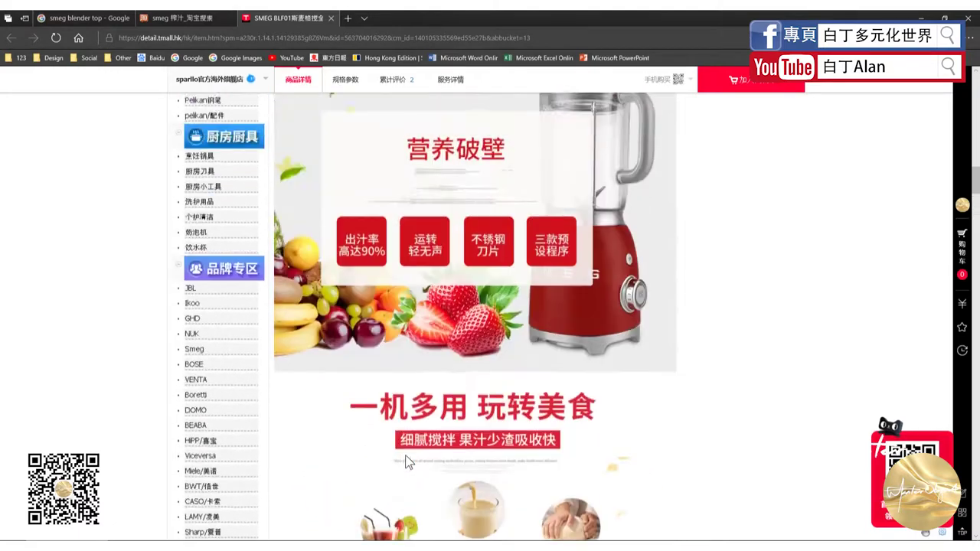
pyautogui.scroll(4, 407, 461)
pyautogui.scroll(2, 406, 458)
pyautogui.scroll(4, 406, 457)
pyautogui.scroll(5, 382, 383)
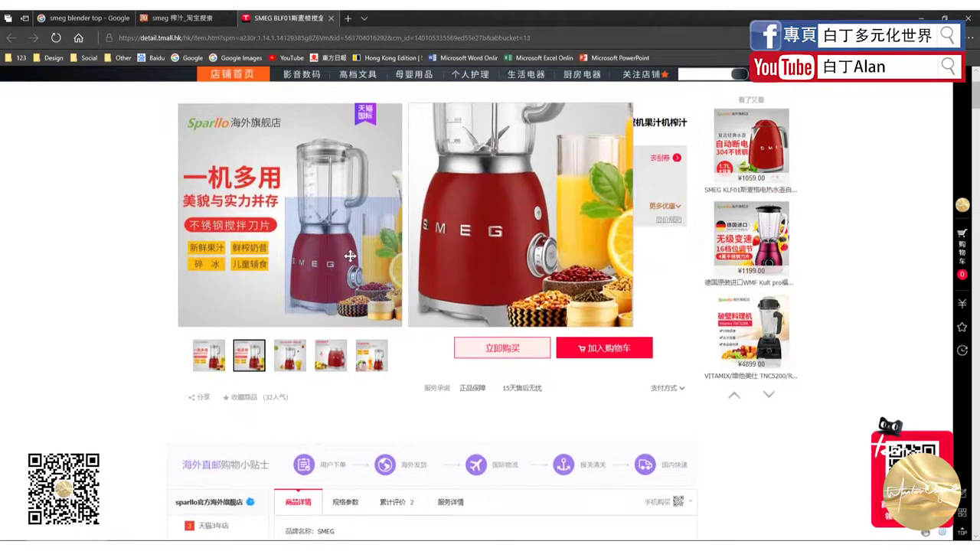
# - View the 规格参数 specifications, then close the Tmall product page
pyautogui.scroll(-2, 367, 253)
pyautogui.scroll(-2, 388, 246)
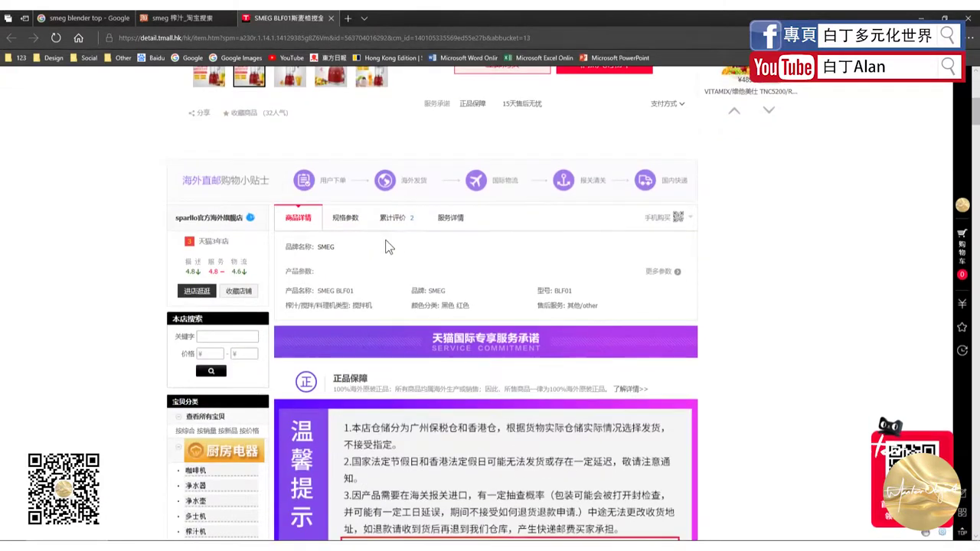
pyautogui.click(342, 221)
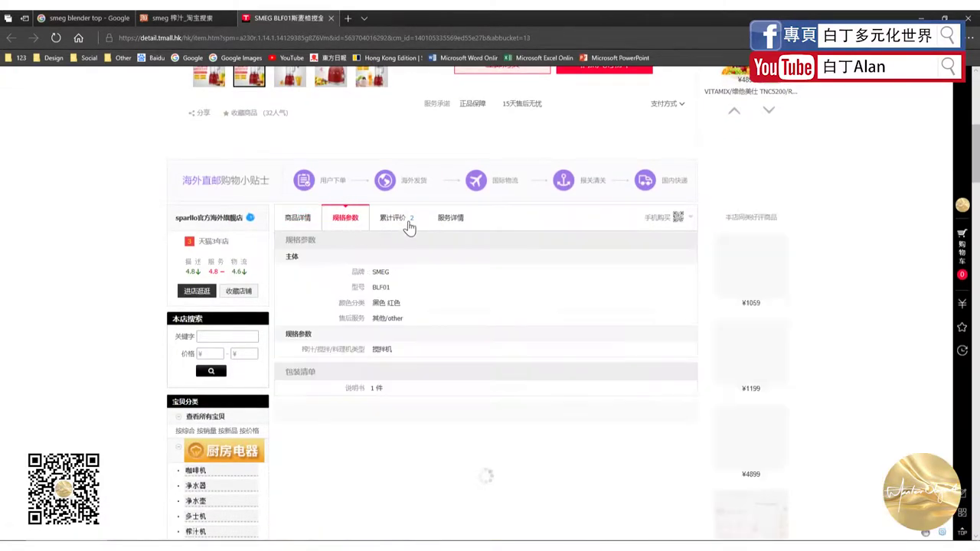
pyautogui.scroll(-2, 389, 314)
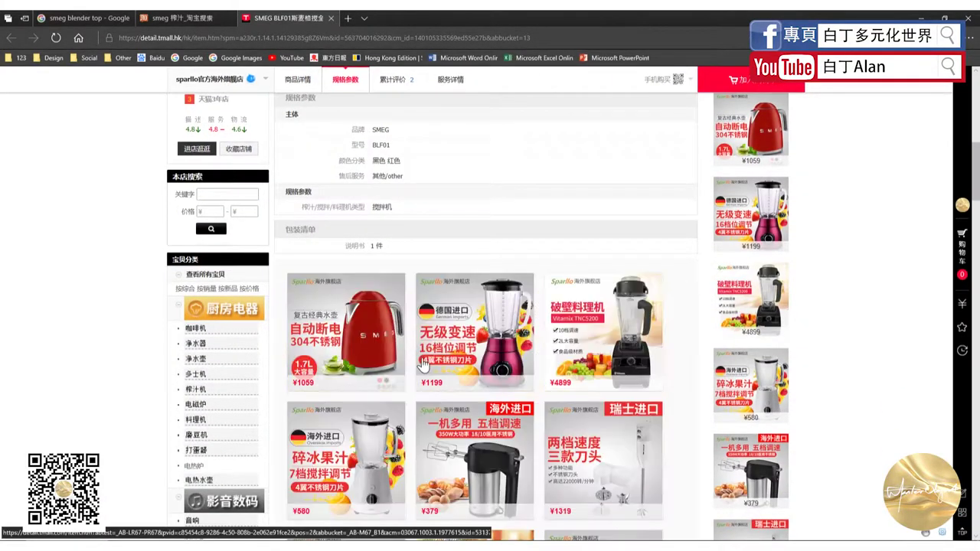
pyautogui.click(331, 17)
# - Open the ¥1899.00 SMEG BLF01 listing and scroll to its 397*197*163mm size specs
pyautogui.scroll(-1, 356, 255)
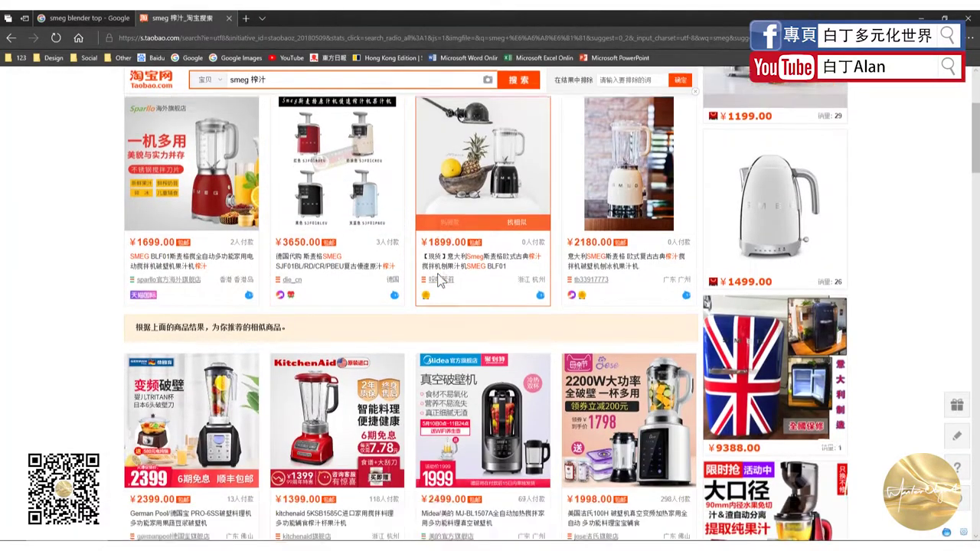
pyautogui.scroll(1, 459, 230)
pyautogui.click(474, 234)
pyautogui.click(293, 17)
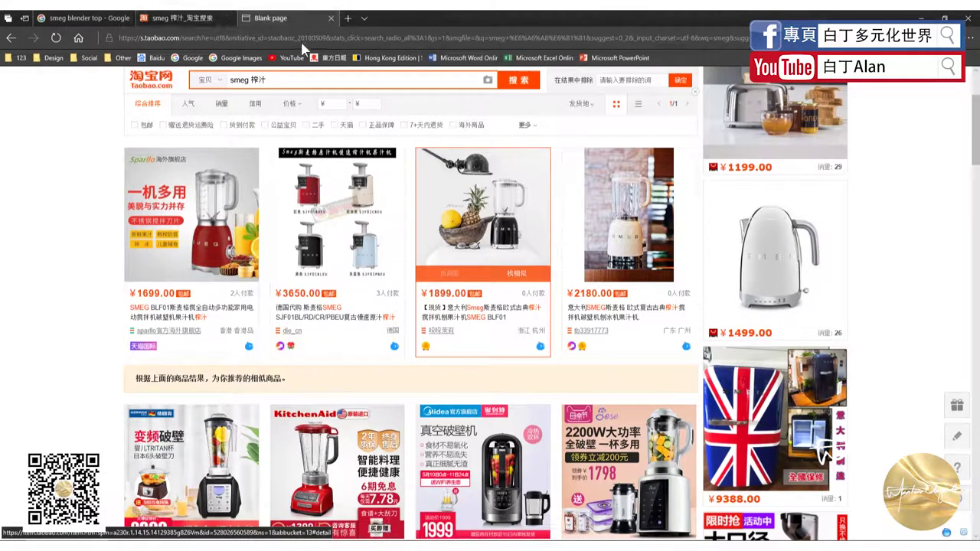
pyautogui.scroll(-3, 304, 292)
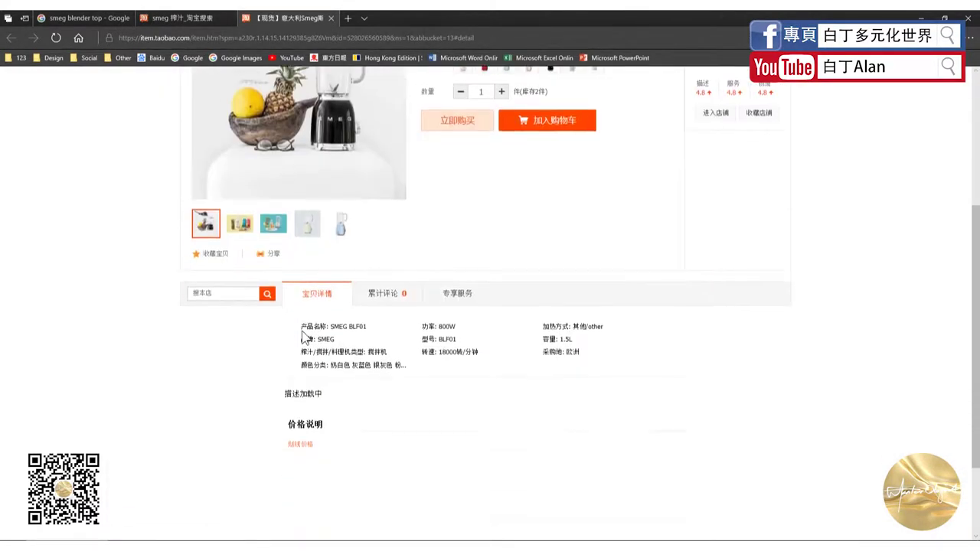
pyautogui.scroll(-5, 302, 334)
pyautogui.scroll(-3, 302, 334)
pyautogui.scroll(-2, 302, 335)
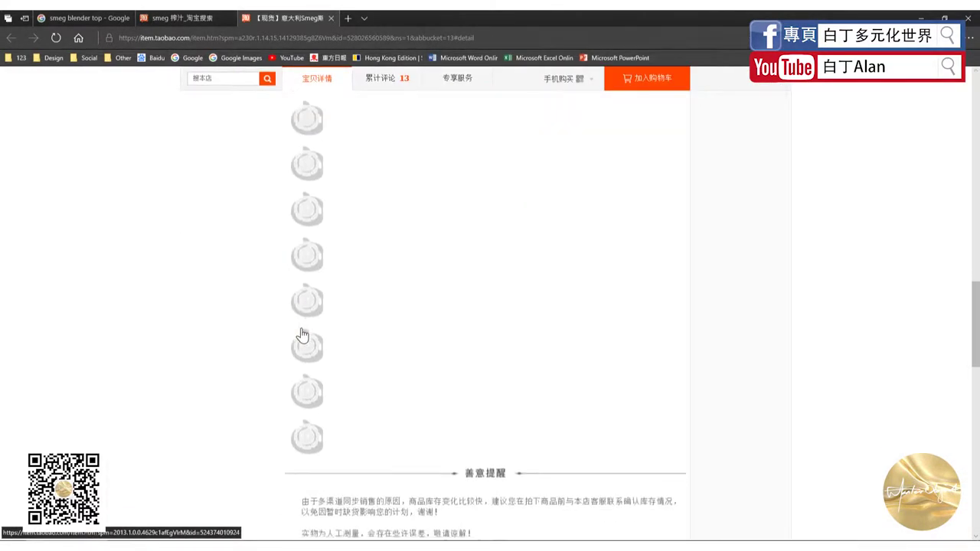
pyautogui.scroll(-3, 300, 329)
pyautogui.scroll(-3, 300, 330)
pyautogui.scroll(-3, 300, 329)
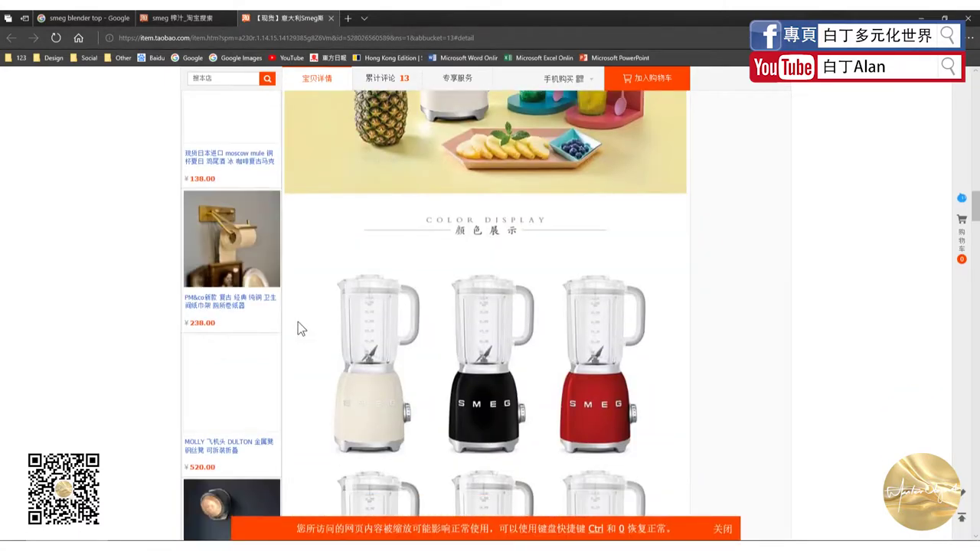
pyautogui.scroll(-3, 299, 327)
pyautogui.scroll(-3, 299, 327)
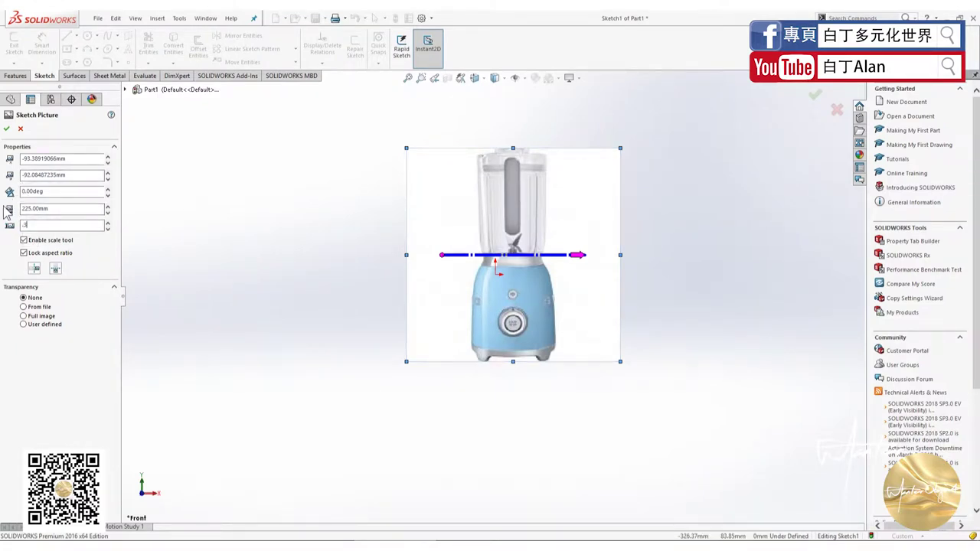
# - Scale the sketch picture to 397 mm and align the origin with the base's bottom centre
pyautogui.press('Return')
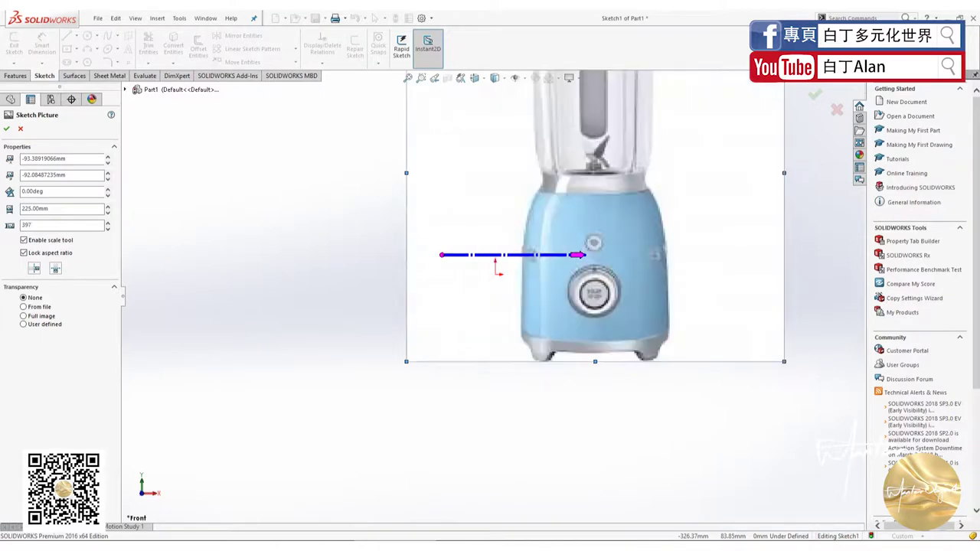
pyautogui.scroll(-2, 241, 359)
pyautogui.scroll(3, 342, 350)
pyautogui.scroll(2, 475, 299)
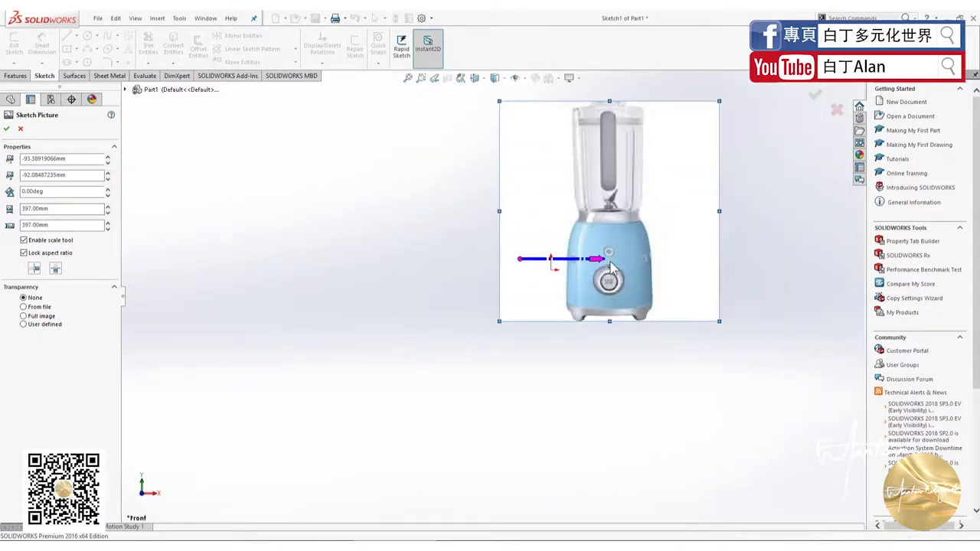
pyautogui.scroll(2, 603, 245)
pyautogui.moveTo(580, 252); pyautogui.dragTo(547, 258)
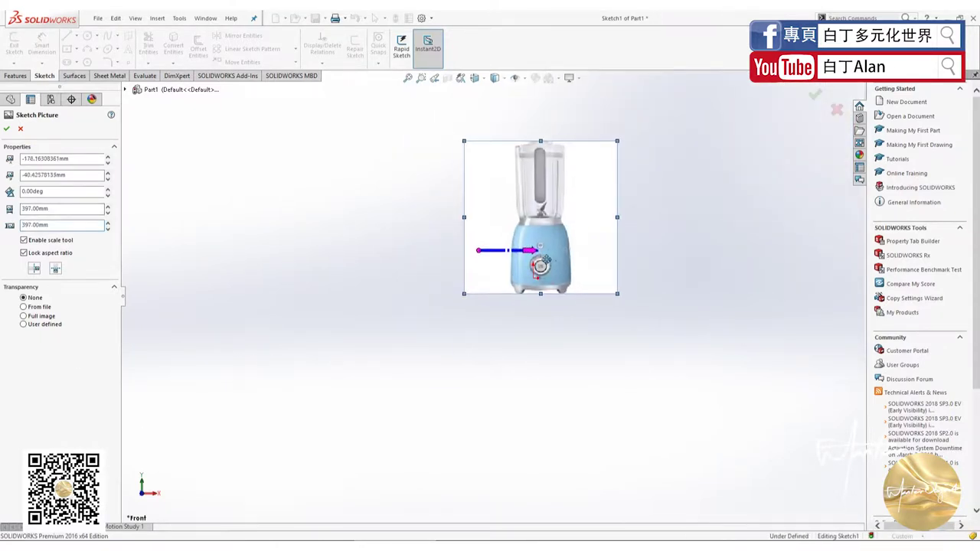
pyautogui.scroll(-1, 546, 257)
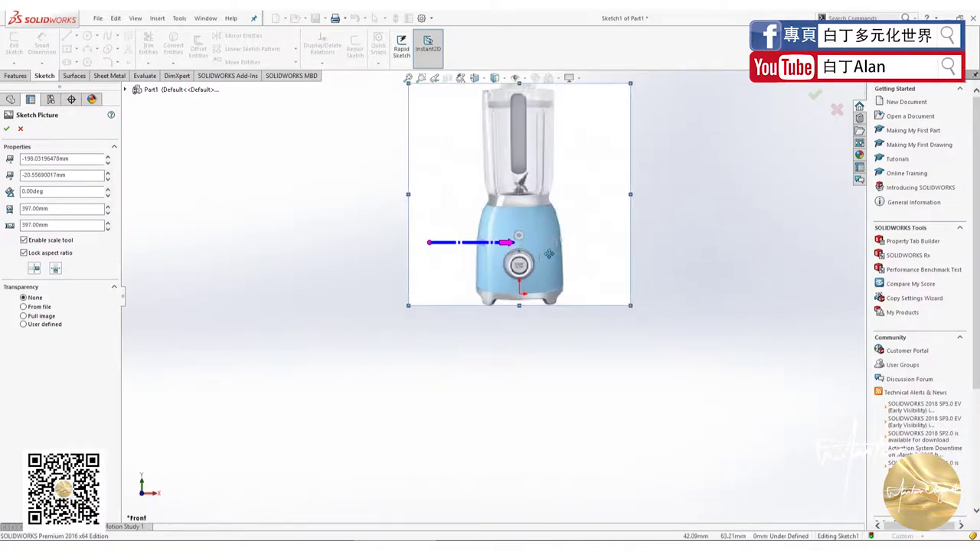
pyautogui.scroll(-1, 542, 262)
pyautogui.scroll(-1, 538, 267)
pyautogui.moveTo(534, 263); pyautogui.dragTo(534, 267)
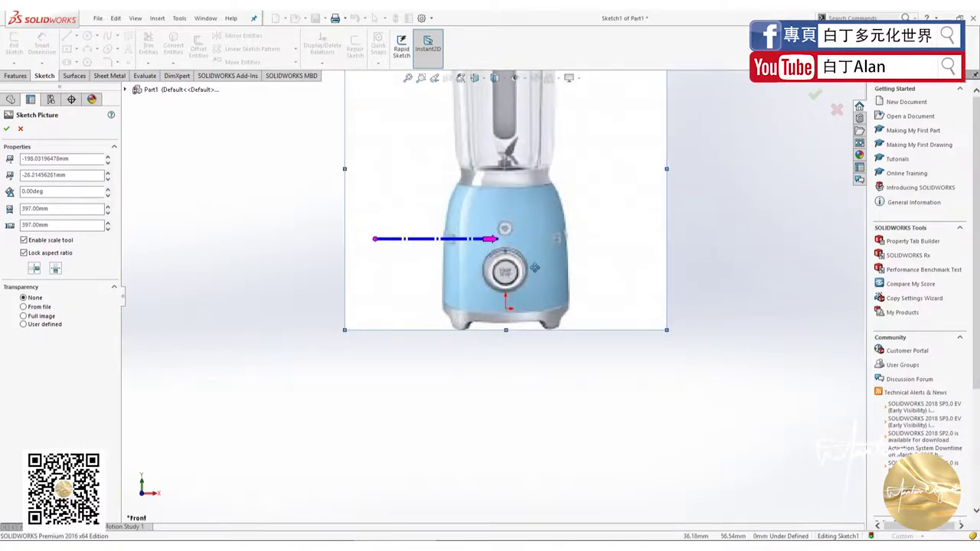
pyautogui.click(7, 128)
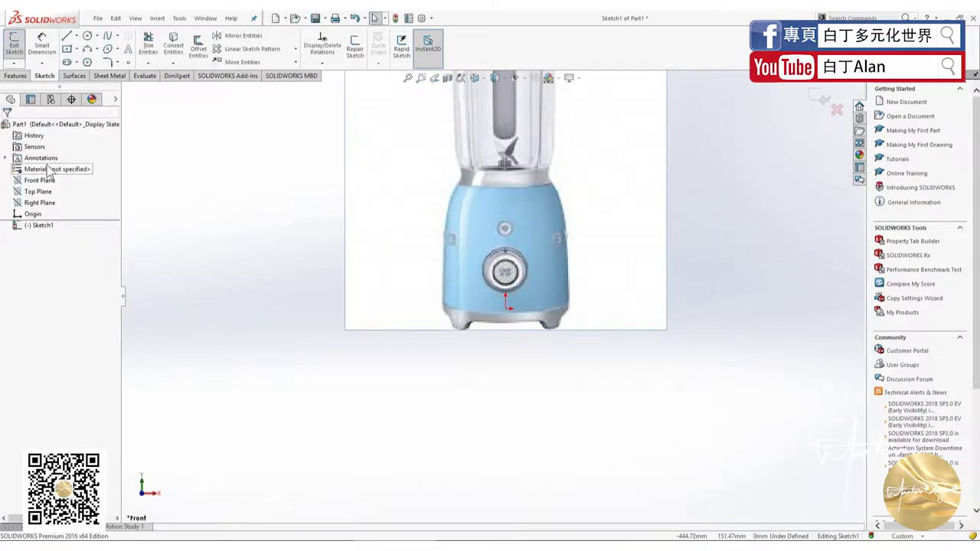
# - Exit the picture sketch and orbit to see the picture at an angle
pyautogui.press('z')
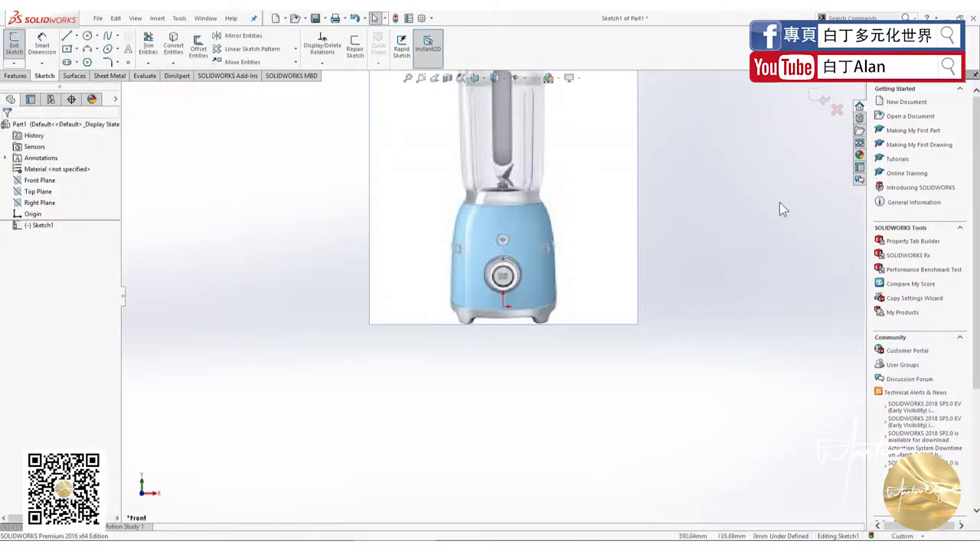
pyautogui.click(819, 98)
pyautogui.press('z')
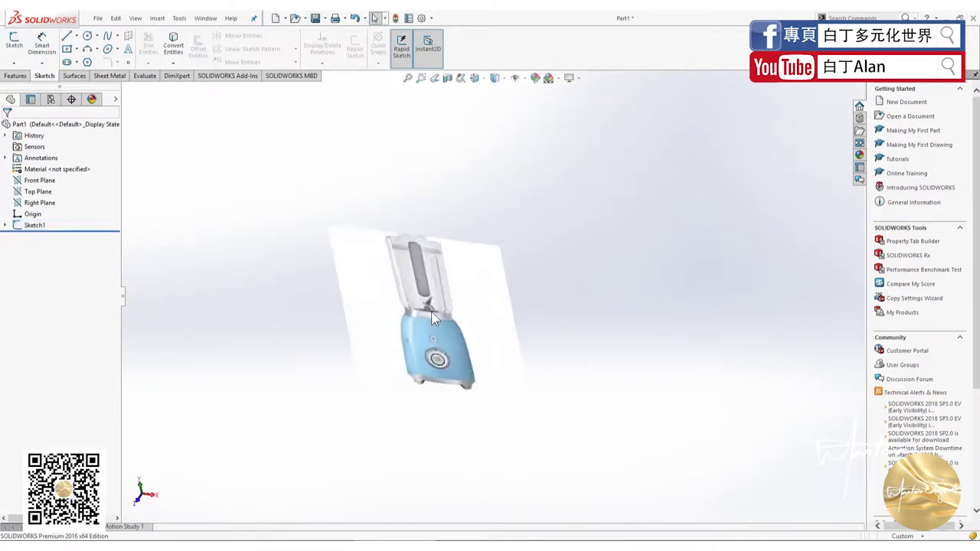
pyautogui.moveTo(635, 271); pyautogui.dragTo(431, 311, button='middle')
# - Start Sketch2 on the Top Plane, viewed from above
pyautogui.click(36, 191)
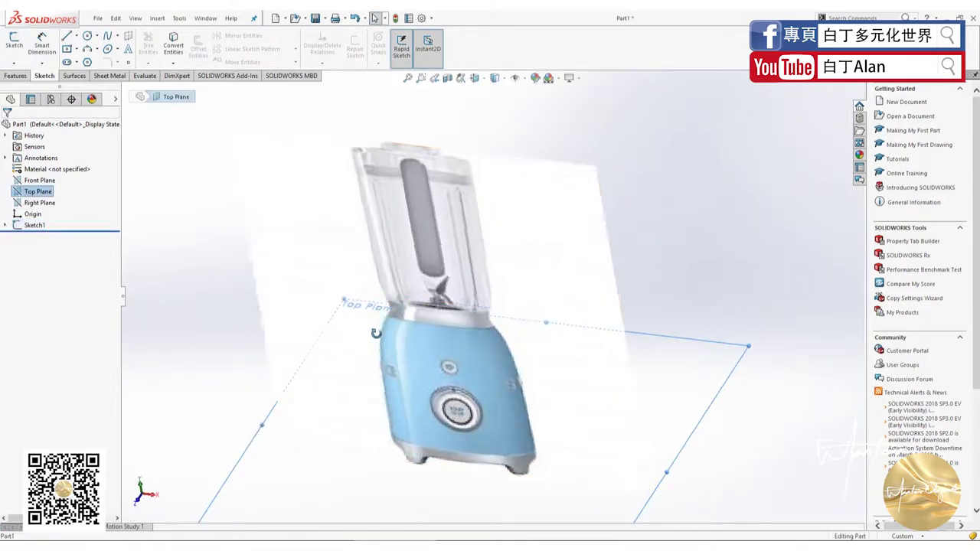
pyautogui.moveTo(321, 321); pyautogui.dragTo(365, 347, button='middle')
pyautogui.hotkey('ctrl', '1')
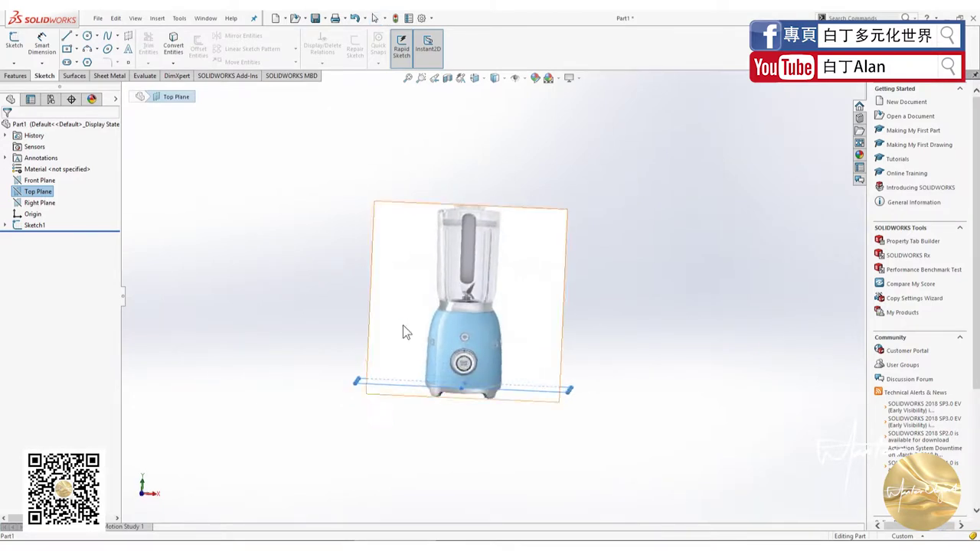
pyautogui.scroll(-3, 491, 414)
pyautogui.moveTo(491, 414); pyautogui.dragTo(453, 390, button='middle')
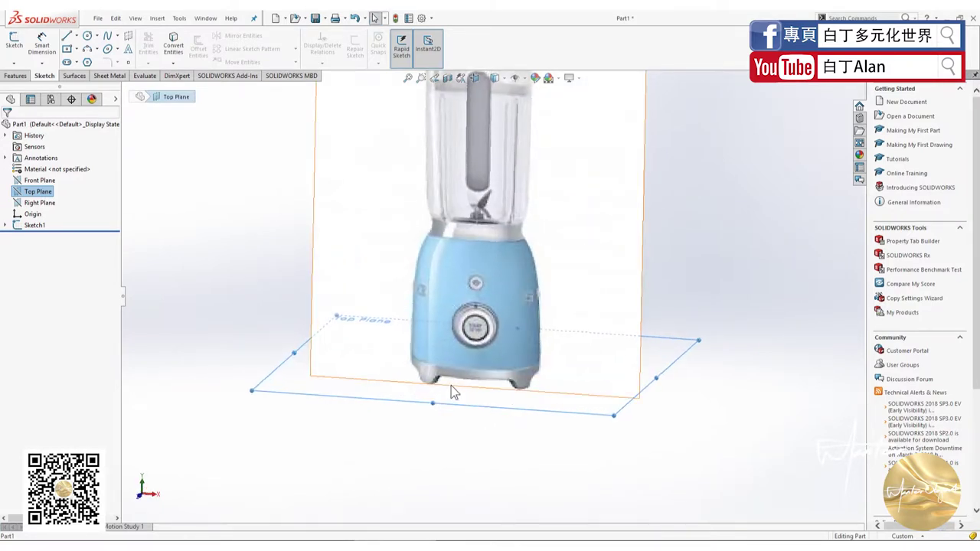
pyautogui.click(15, 45)
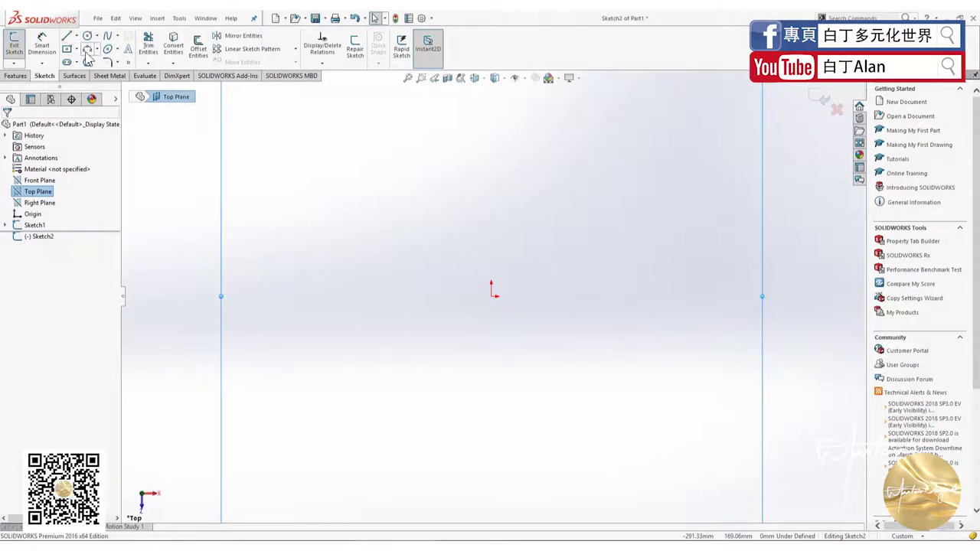
# - Draw a centre rectangle anchored at the origin in Sketch2
pyautogui.click(76, 48)
pyautogui.click(90, 76)
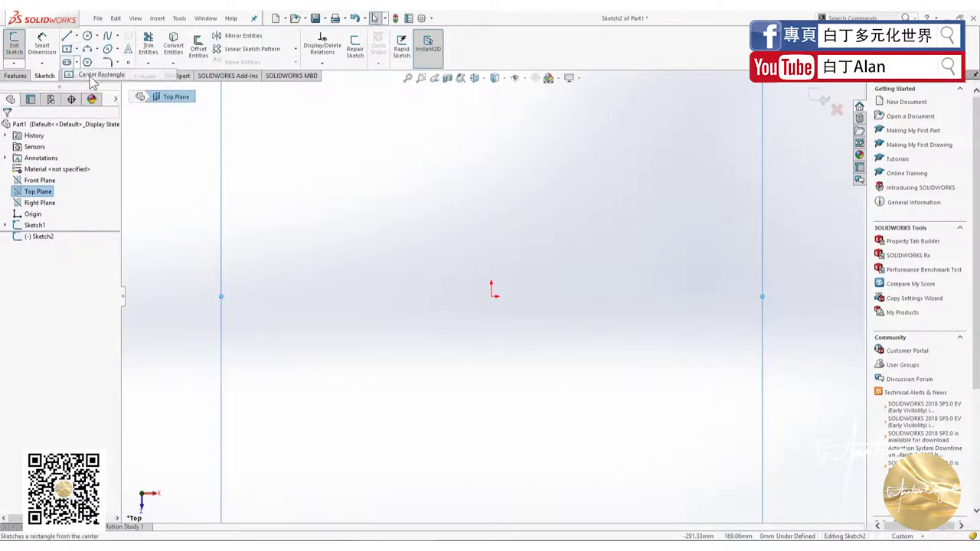
pyautogui.click(491, 296)
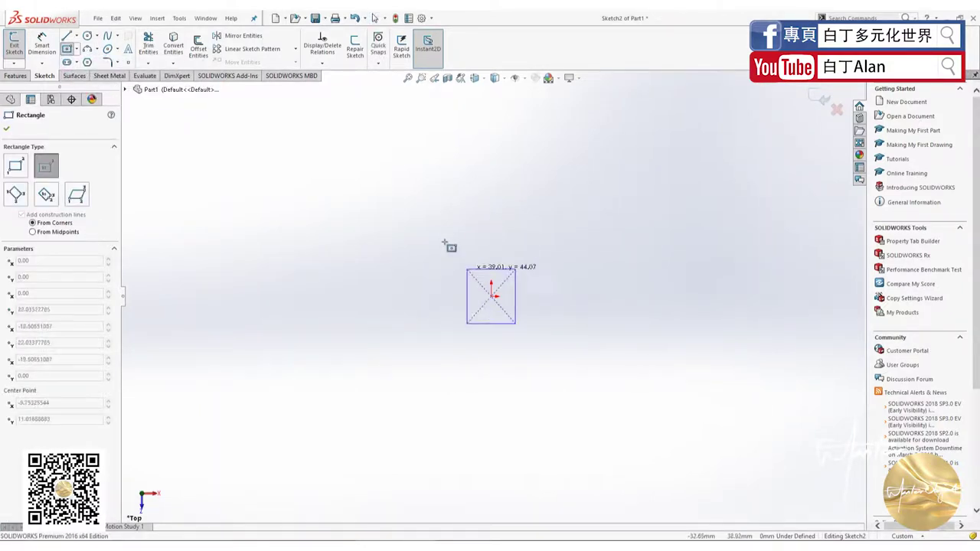
pyautogui.click(399, 212)
pyautogui.press('Escape')
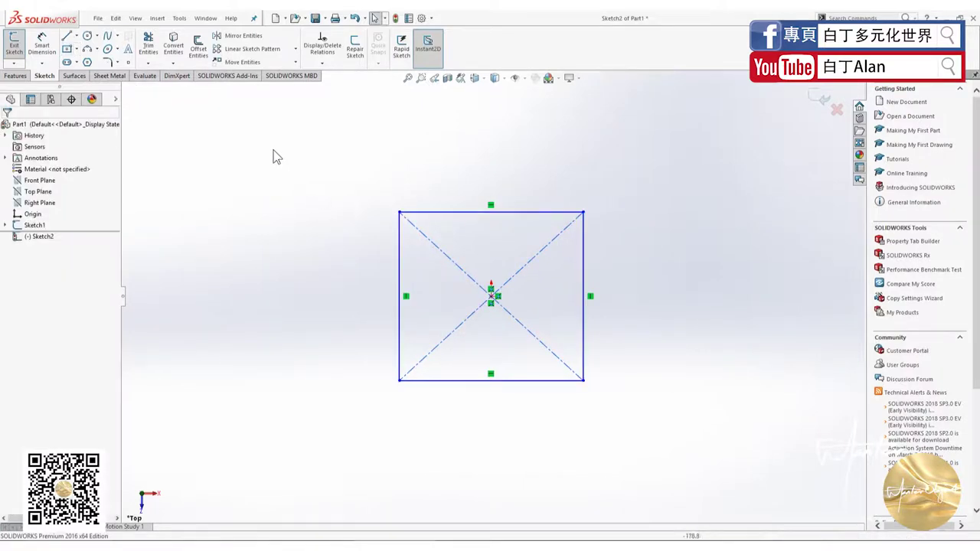
# - Add an Equal relation to all four rectangle sides to make it a square
pyautogui.click(450, 213)
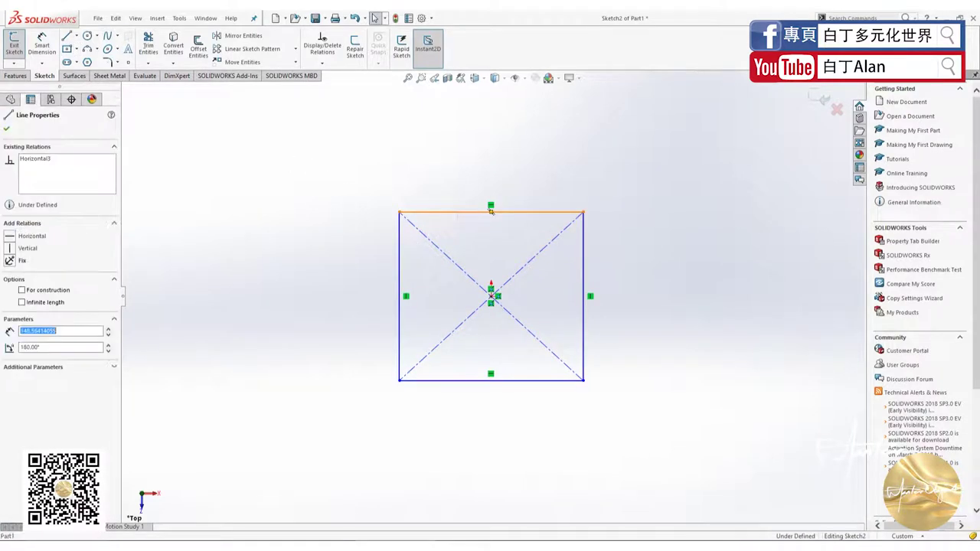
pyautogui.keyDown('ctrl'); pyautogui.click(399, 296); pyautogui.keyUp('ctrl')
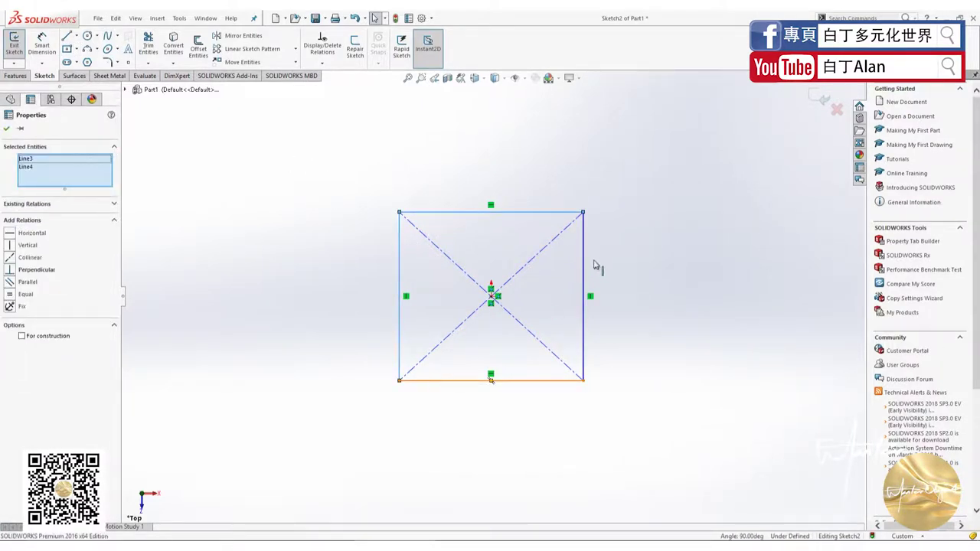
pyautogui.keyDown('ctrl'); pyautogui.click(491, 380); pyautogui.keyUp('ctrl')
pyautogui.keyDown('ctrl'); pyautogui.click(582, 259); pyautogui.keyUp('ctrl')
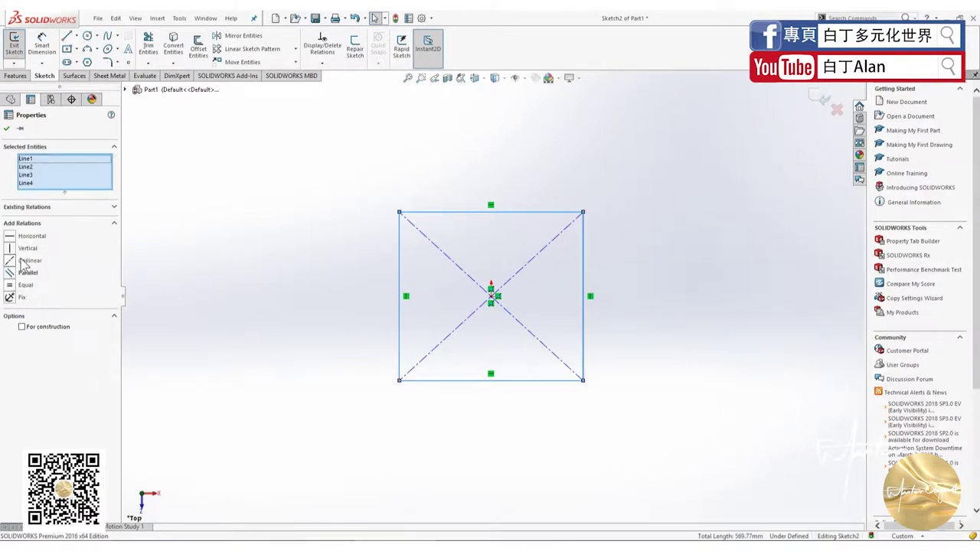
pyautogui.click(11, 286)
pyautogui.click(300, 224)
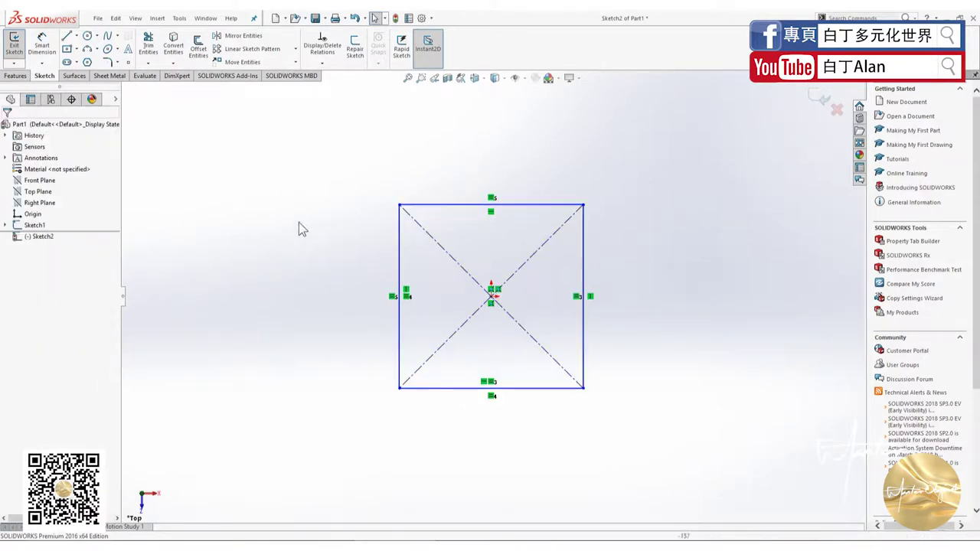
# - Dimension the square's left side at 150 mm, then return to the Top view
pyautogui.scroll(3, 398, 319)
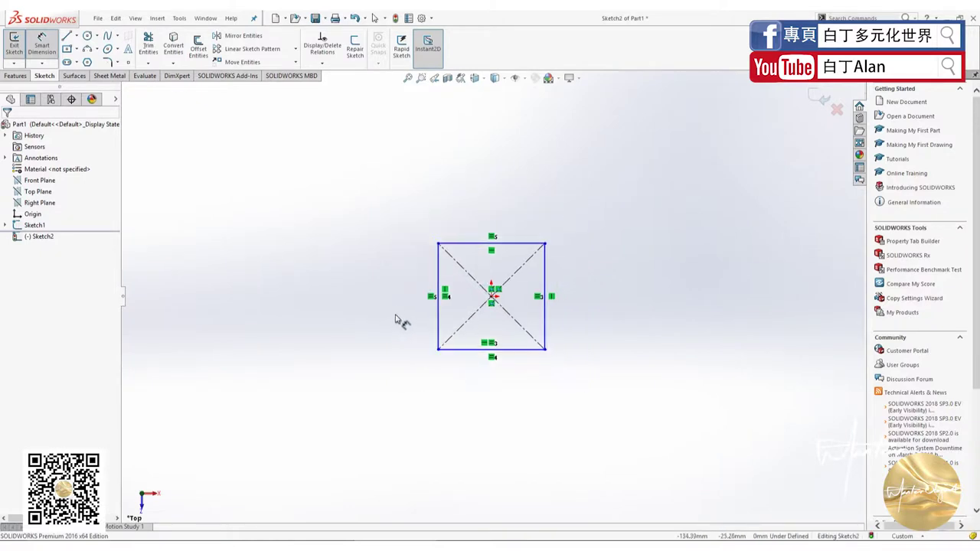
pyautogui.moveTo(398, 319)
pyautogui.mouseDown(button='middle')
pyautogui.moveTo(399, 220)
pyautogui.moveTo(411, 357)
pyautogui.mouseUp(button='middle')
pyautogui.click(440, 359)
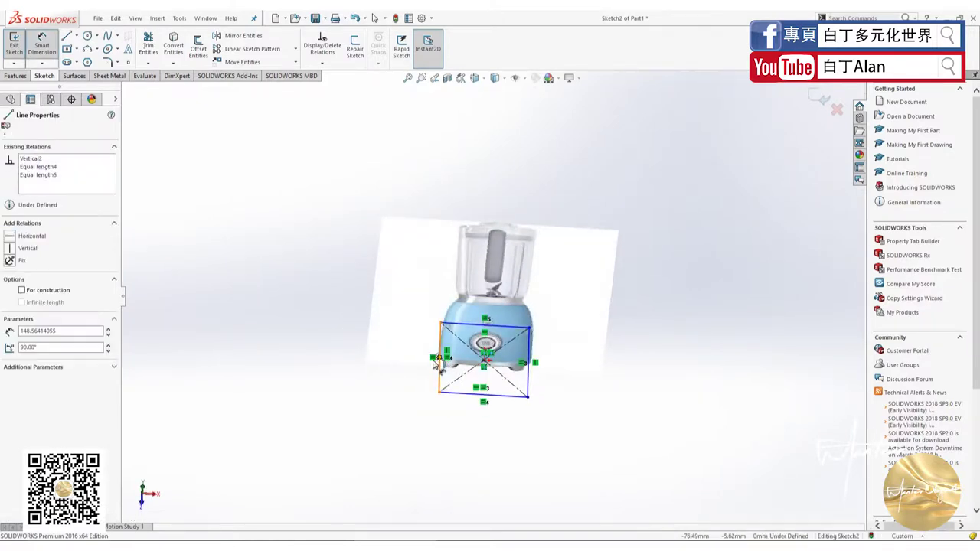
pyautogui.click(411, 365)
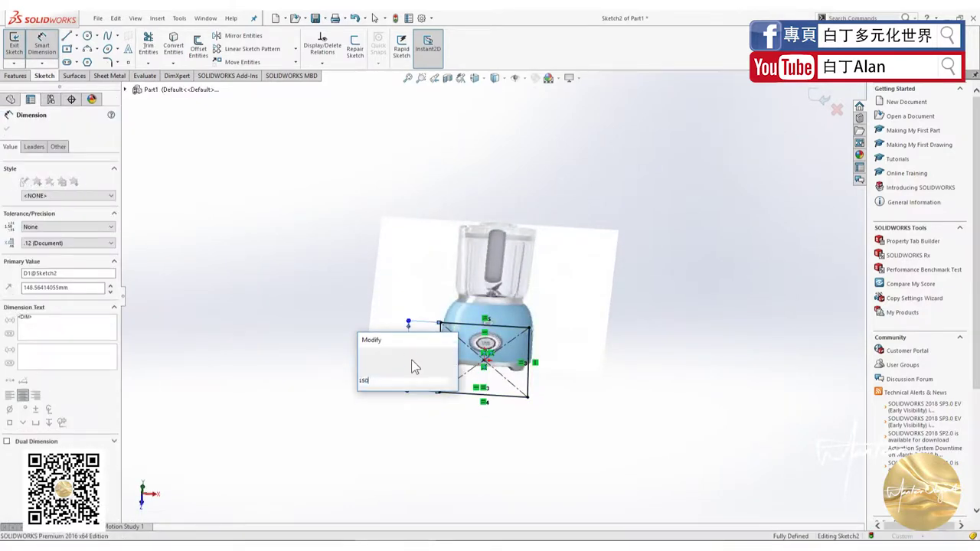
pyautogui.write('150')
pyautogui.press('Return')
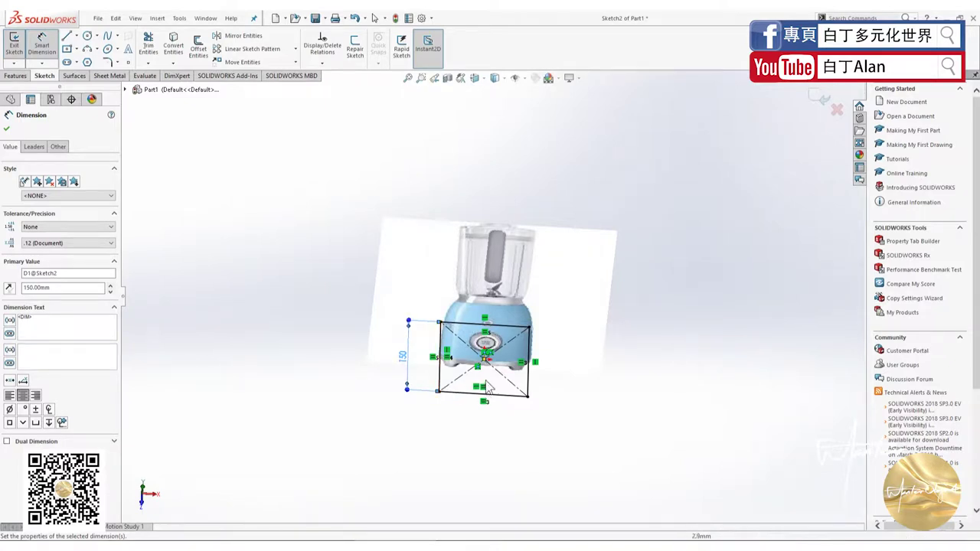
pyautogui.hotkey('ctrl', '5')
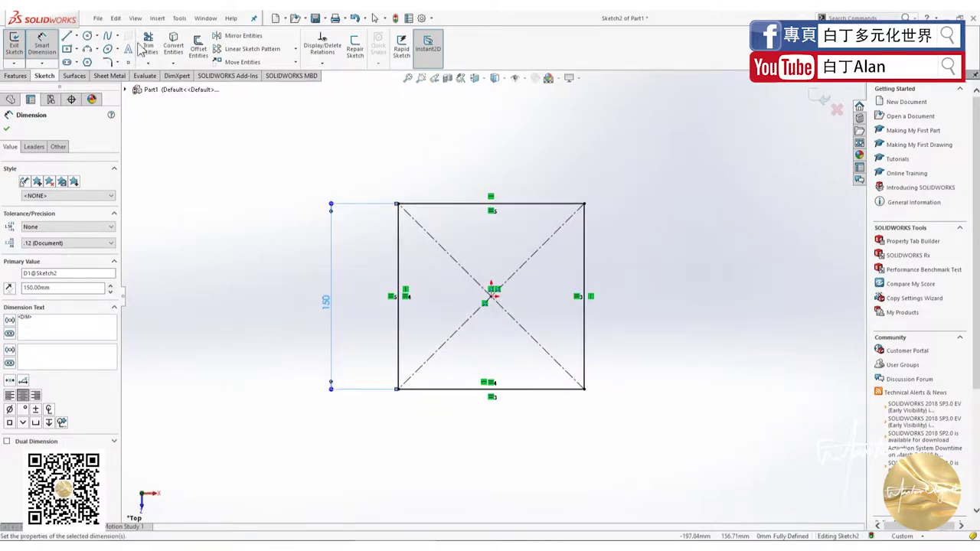
pyautogui.press('Escape')
# - Draw a 3-point arc bulging outward on the square's left side between top and bottom edges
pyautogui.click(87, 48)
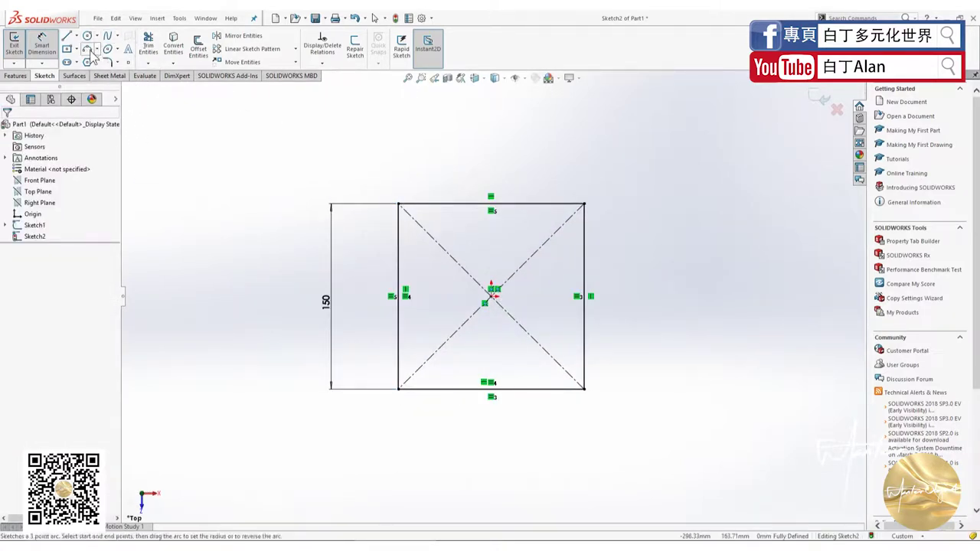
pyautogui.click(427, 389)
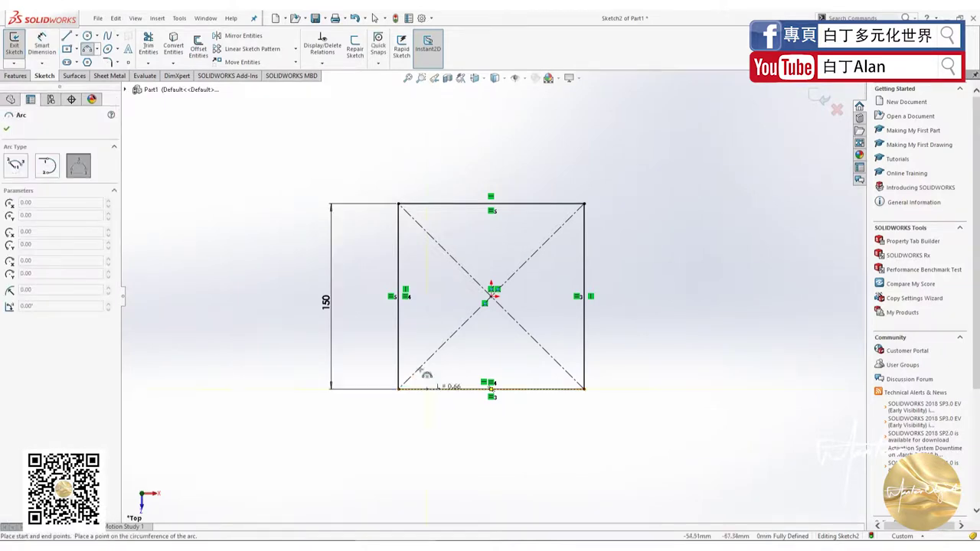
pyautogui.click(426, 203)
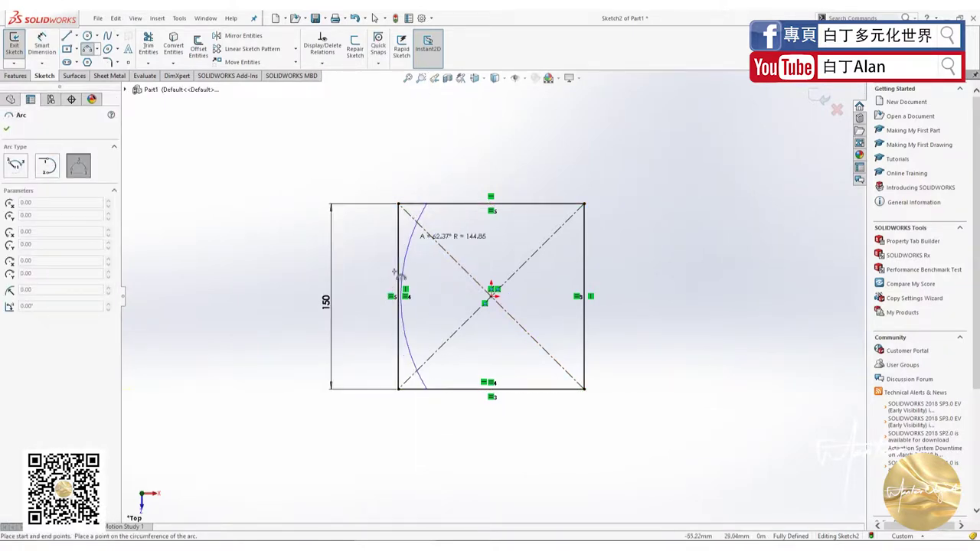
pyautogui.click(406, 294)
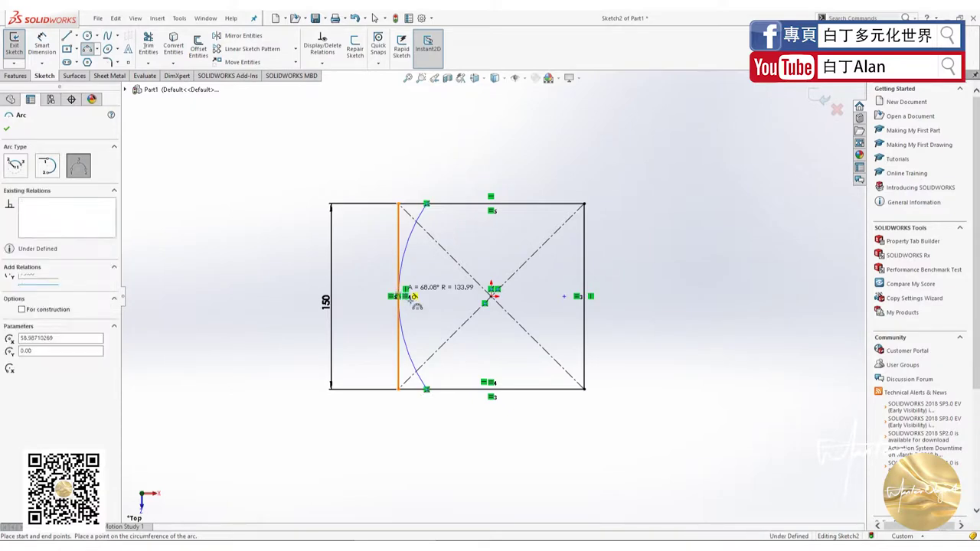
pyautogui.press('Escape')
pyautogui.scroll(-2, 425, 341)
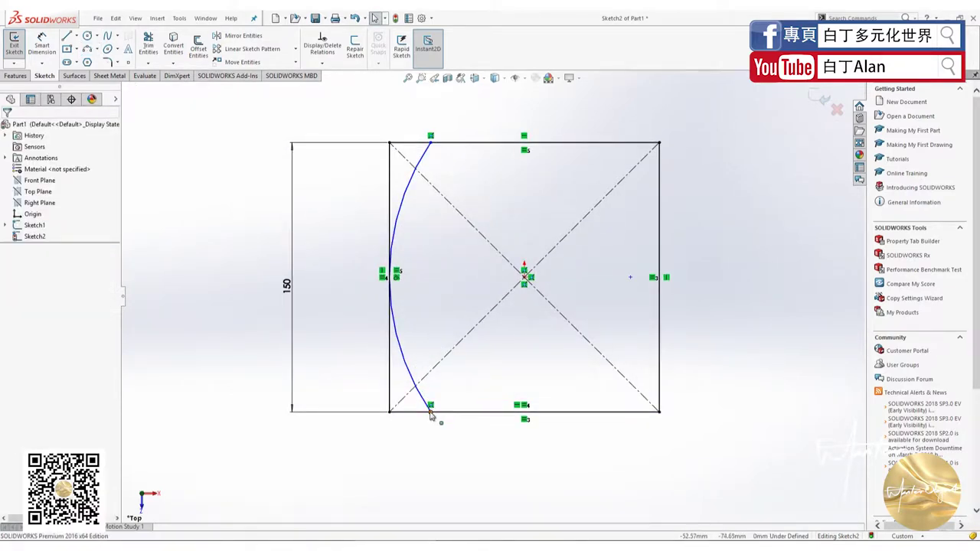
pyautogui.moveTo(430, 406); pyautogui.dragTo(414, 406)
# - Add a Vertical relation between the arc's top and bottom endpoints
pyautogui.click(430, 143)
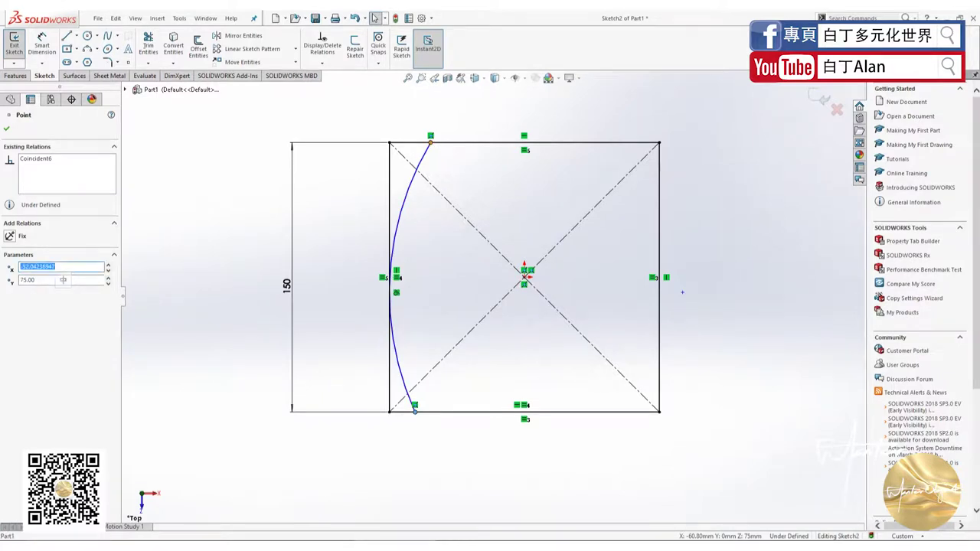
pyautogui.keyDown('ctrl'); pyautogui.click(415, 408); pyautogui.keyUp('ctrl')
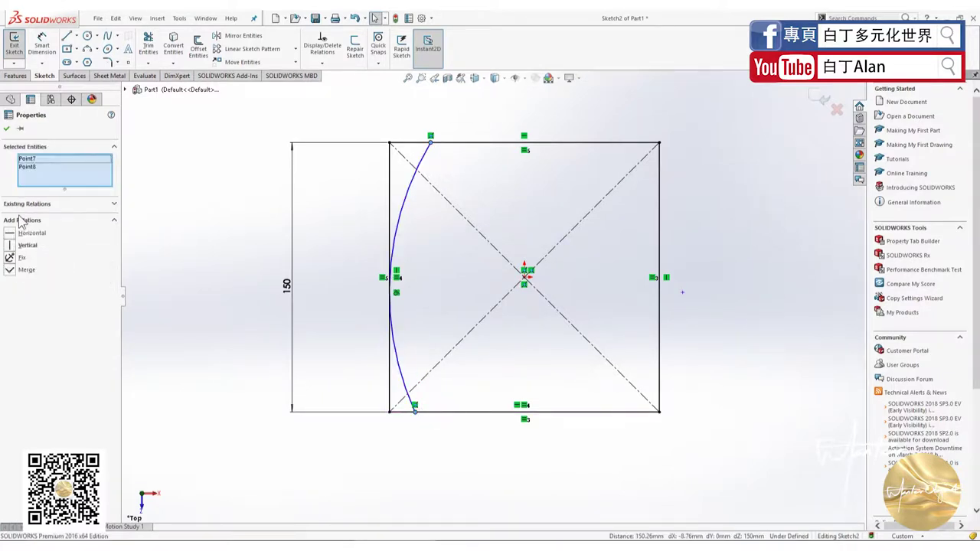
pyautogui.click(10, 245)
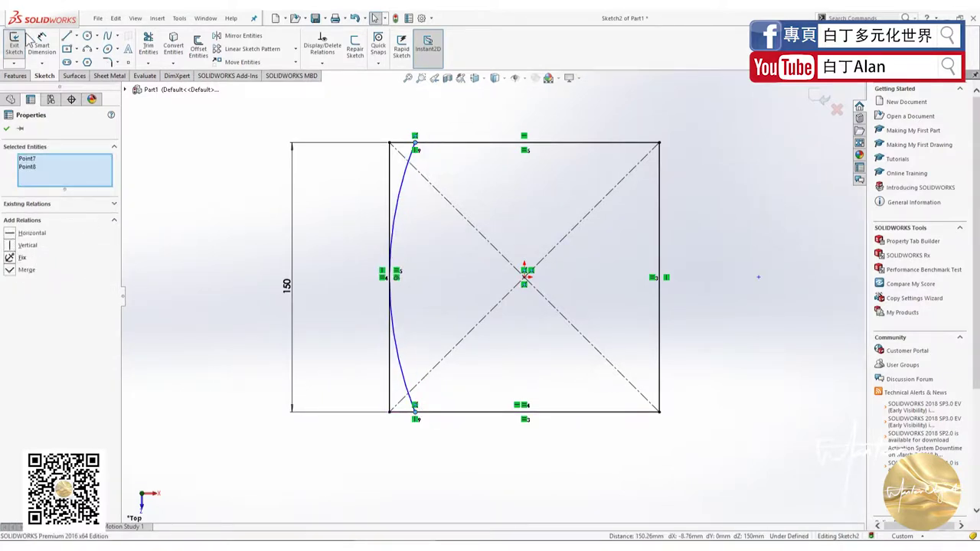
pyautogui.press('Escape')
pyautogui.click(389, 412)
pyautogui.press('Escape')
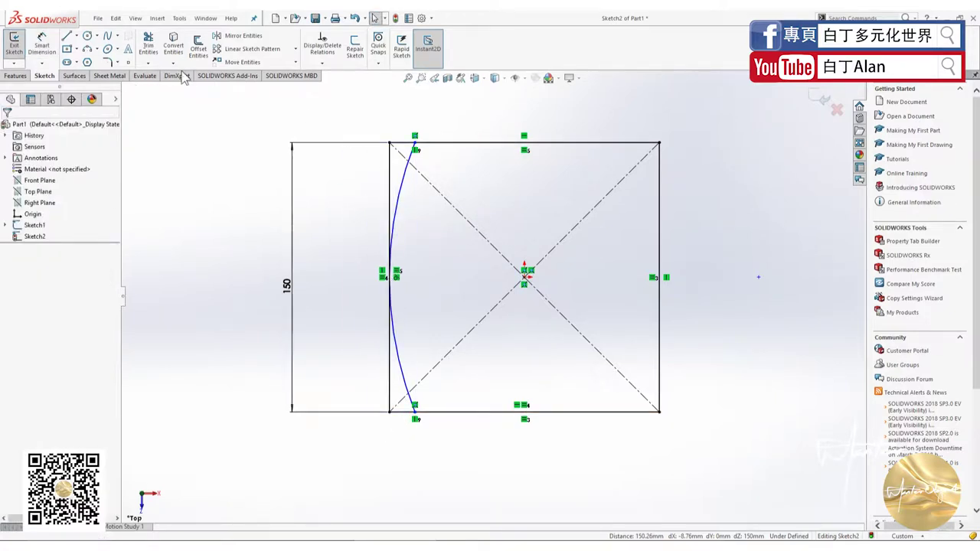
# - Dimension the arc's top endpoint 15 mm from the square's top-left corner
pyautogui.click(42, 44)
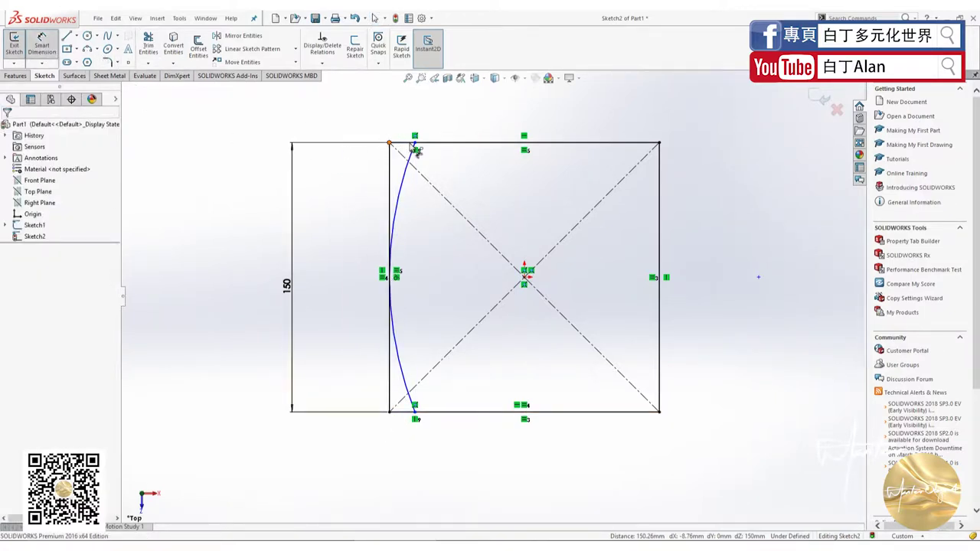
pyautogui.click(389, 143)
pyautogui.click(414, 143)
pyautogui.click(408, 128)
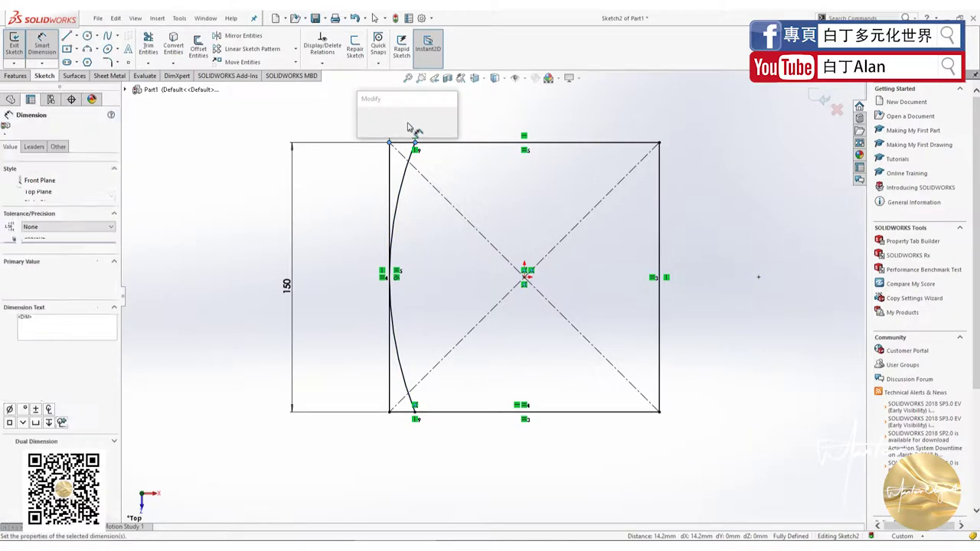
pyautogui.write('15')
pyautogui.press('Return')
pyautogui.press('Escape')
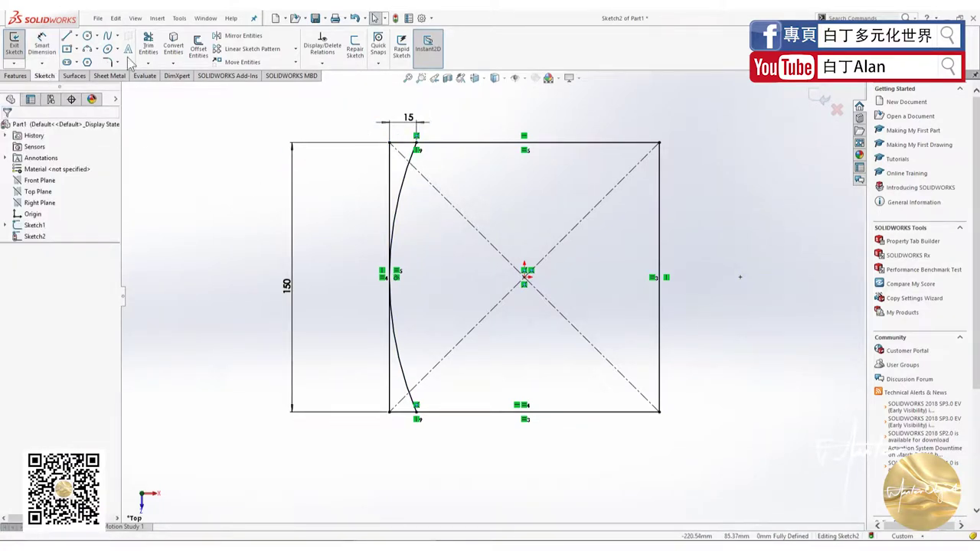
pyautogui.click(296, 49)
# - Circular-pattern the left arc into 4 instances around the origin over 360°
pyautogui.click(245, 72)
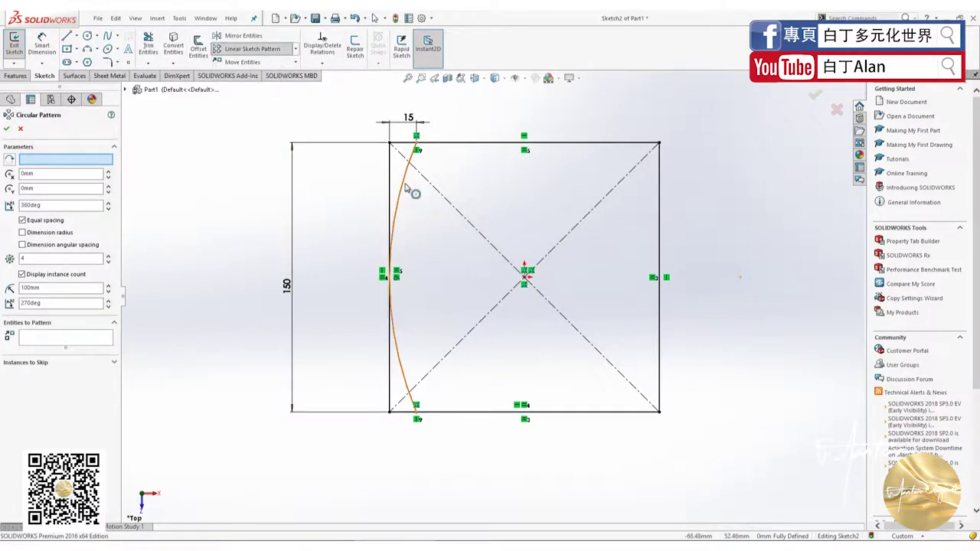
pyautogui.click(406, 189)
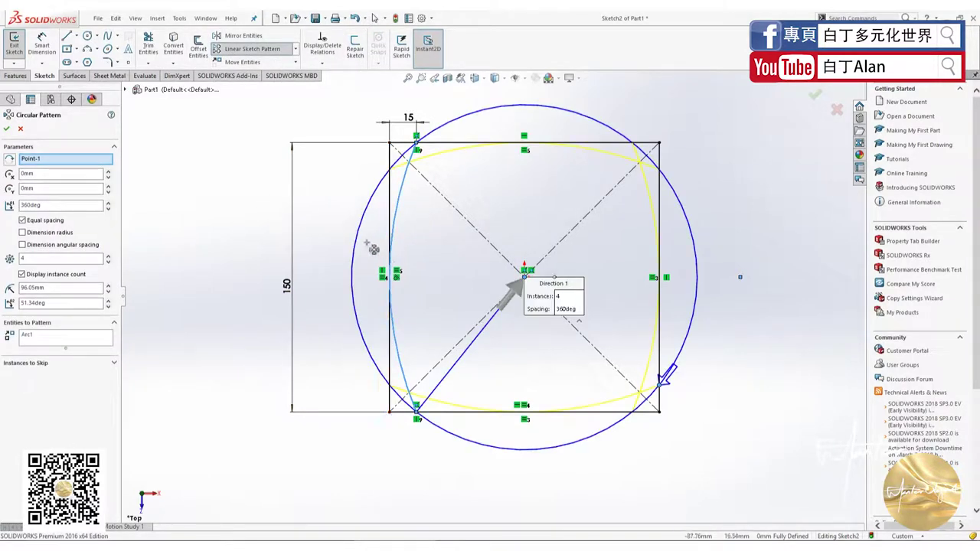
pyautogui.click(6, 129)
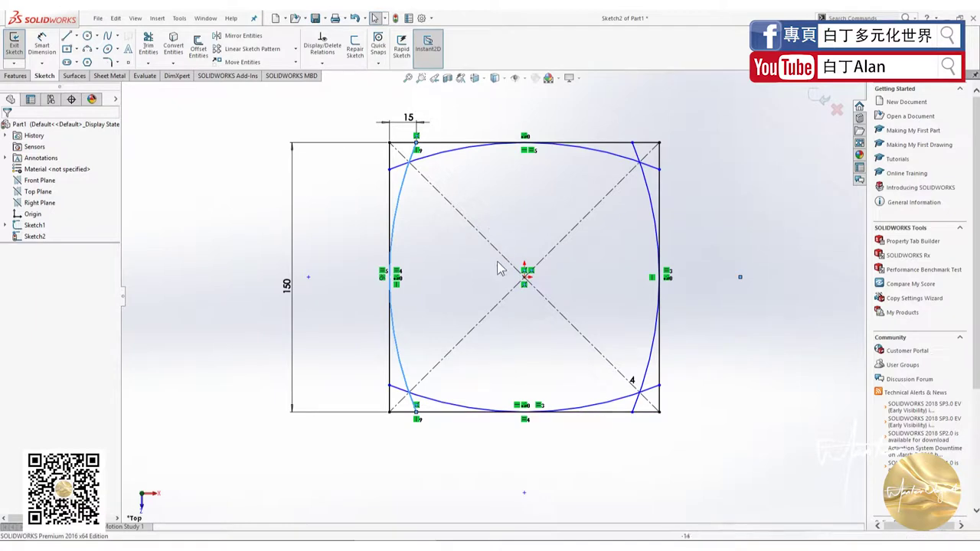
pyautogui.click(191, 273)
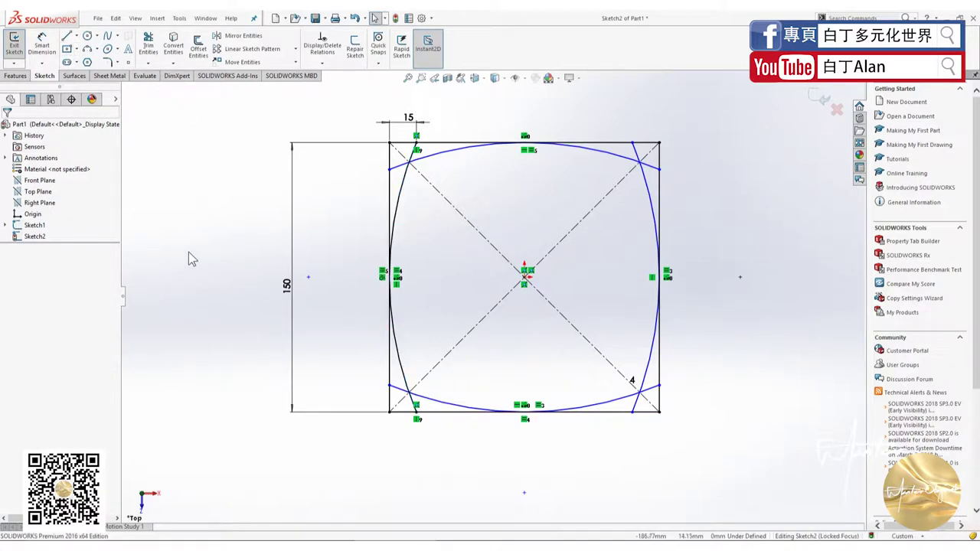
# - Power-trim the square's straight edges and arc overhangs, leaving four joined arcs
pyautogui.click(158, 44)
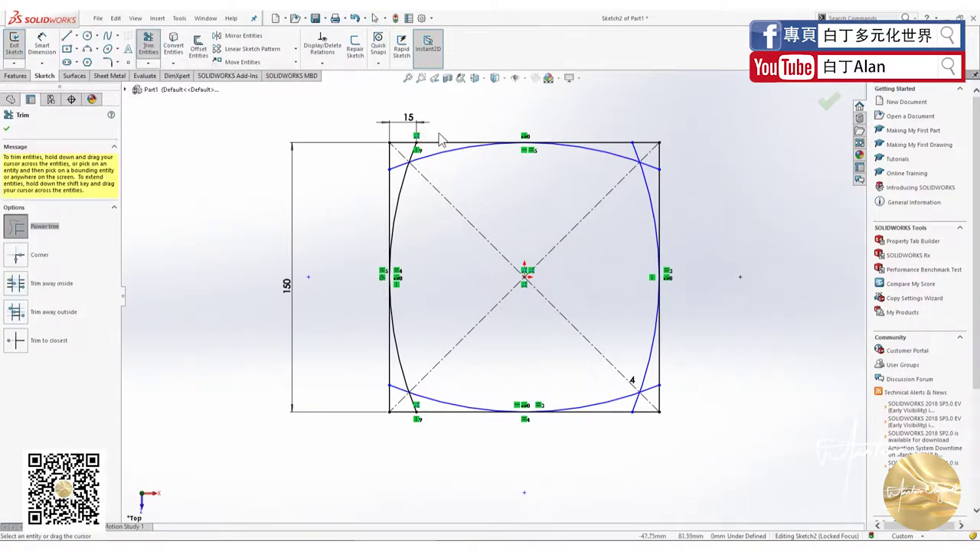
pyautogui.moveTo(440, 138); pyautogui.dragTo(393, 163)
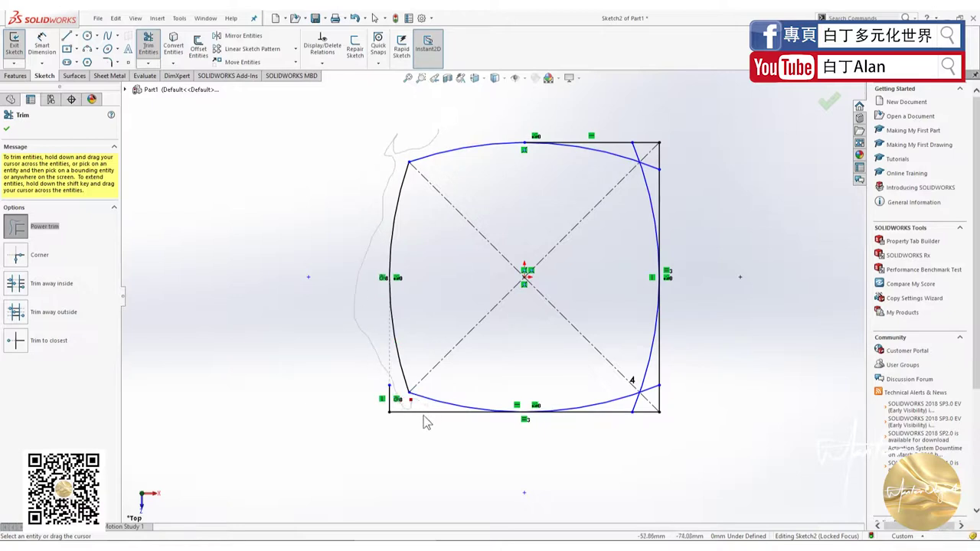
pyautogui.moveTo(426, 422); pyautogui.dragTo(392, 411)
pyautogui.moveTo(620, 426); pyautogui.dragTo(671, 399)
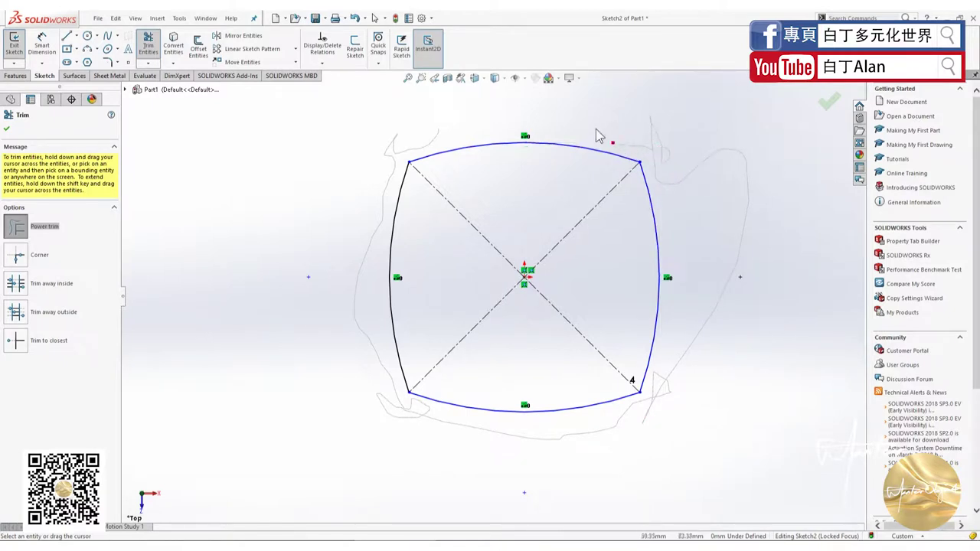
pyautogui.moveTo(599, 136); pyautogui.dragTo(605, 134)
pyautogui.click(6, 130)
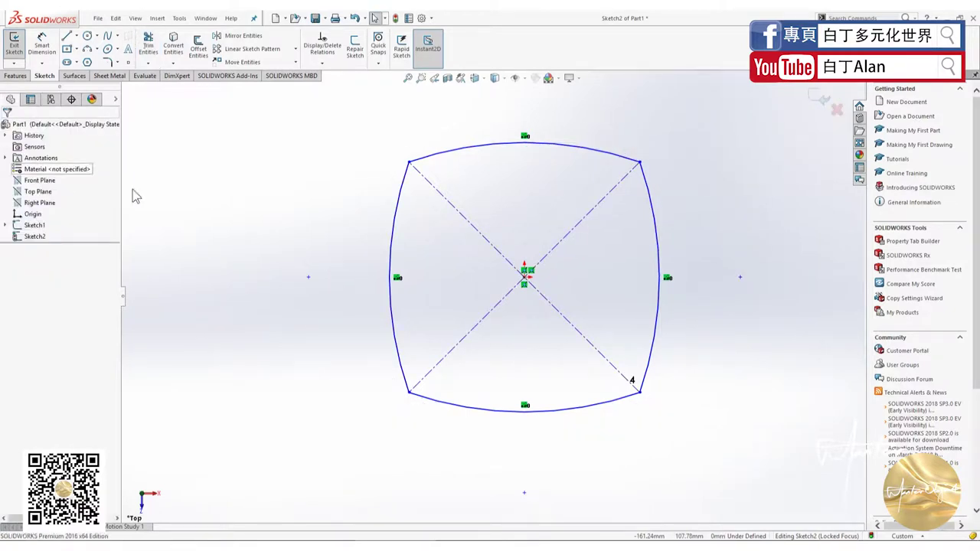
# - Dimension the right-hand corner points with a 128.29 mm vertical height
pyautogui.moveTo(385, 299); pyautogui.dragTo(388, 336, button='middle')
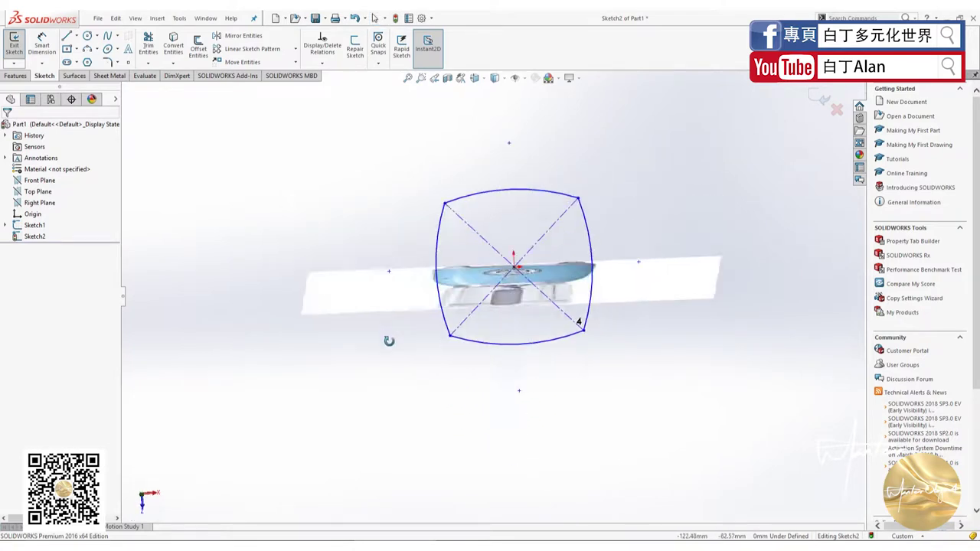
pyautogui.hotkey('ctrl', '5')
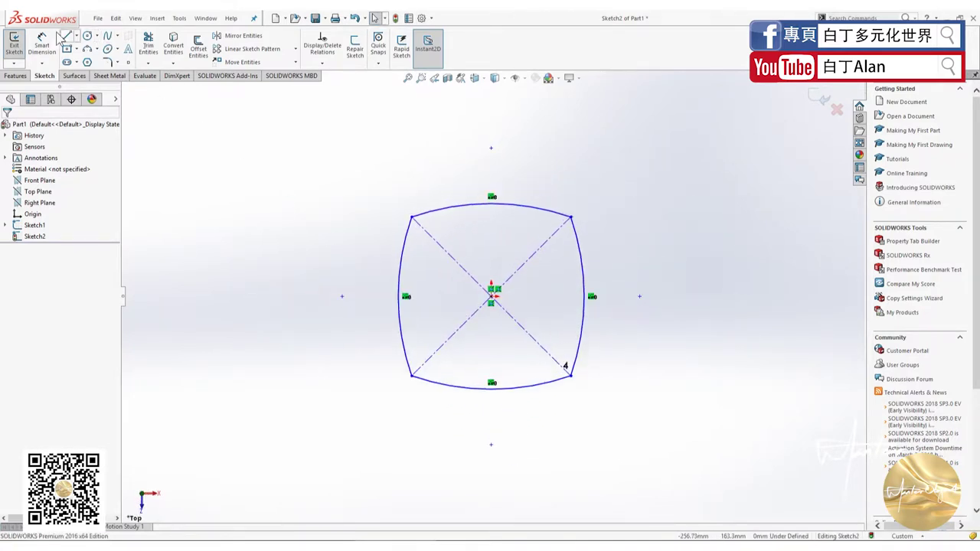
pyautogui.click(570, 219)
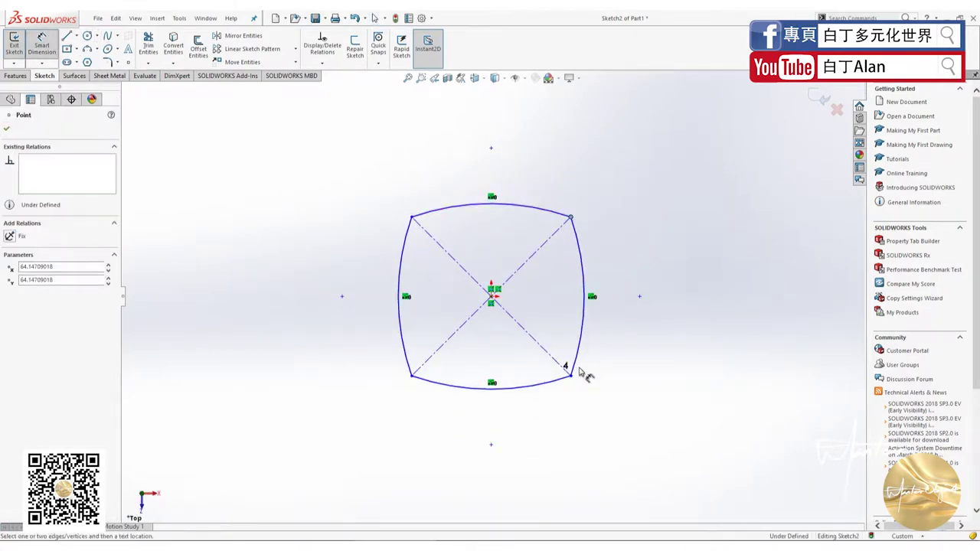
pyautogui.click(571, 379)
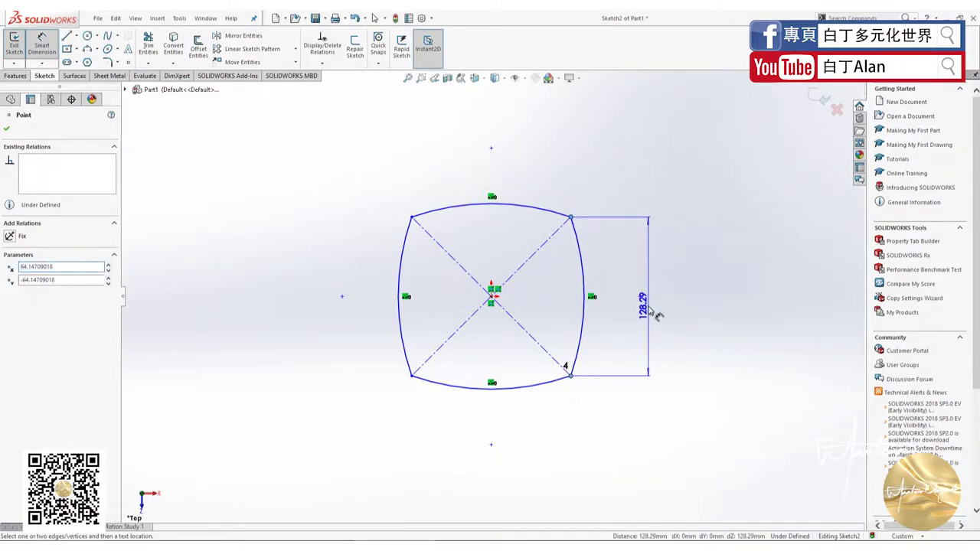
pyautogui.click(651, 315)
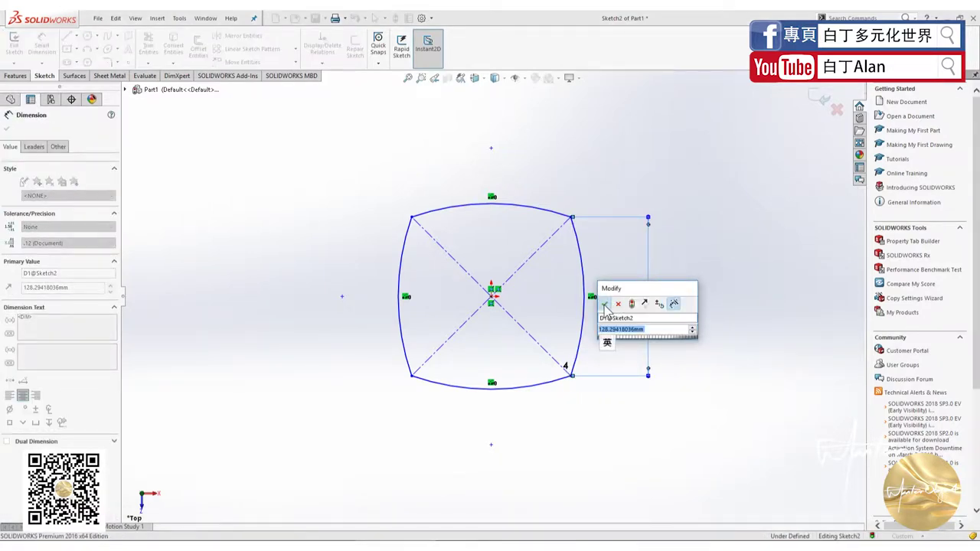
pyautogui.press('Return')
pyautogui.press('Escape')
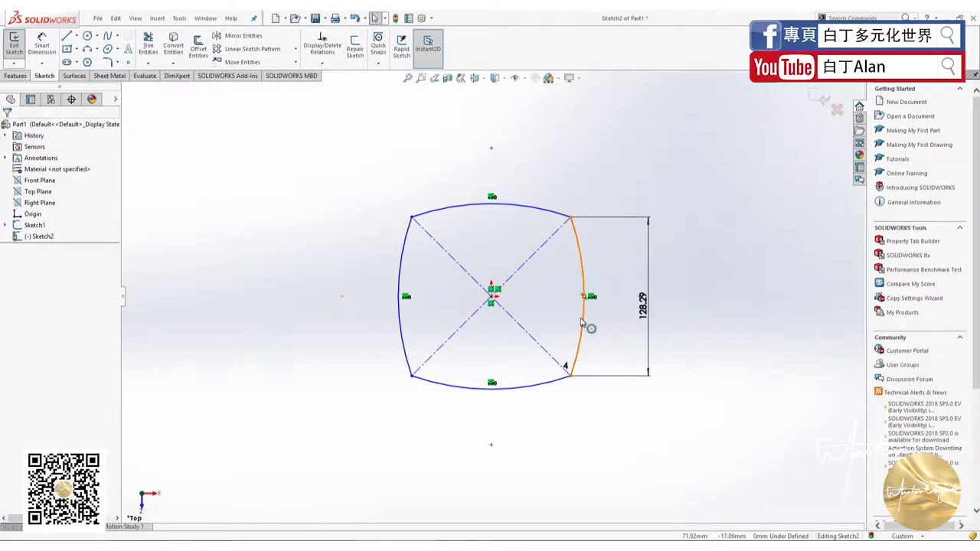
# - Make all four curved sides of the base equal
pyautogui.click(581, 322)
pyautogui.keyDown('ctrl'); pyautogui.click(491, 203); pyautogui.keyUp('ctrl')
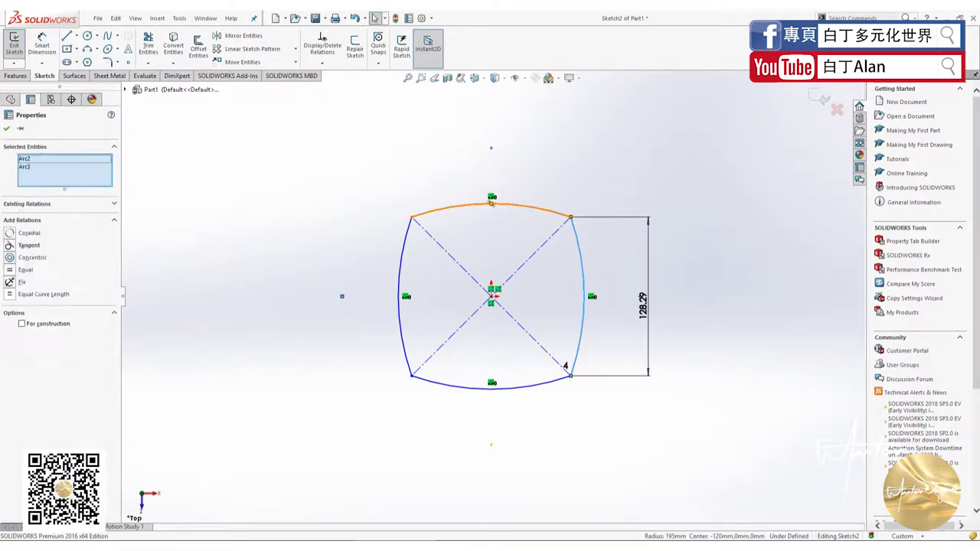
pyautogui.keyDown('ctrl'); pyautogui.click(405, 247); pyautogui.keyUp('ctrl')
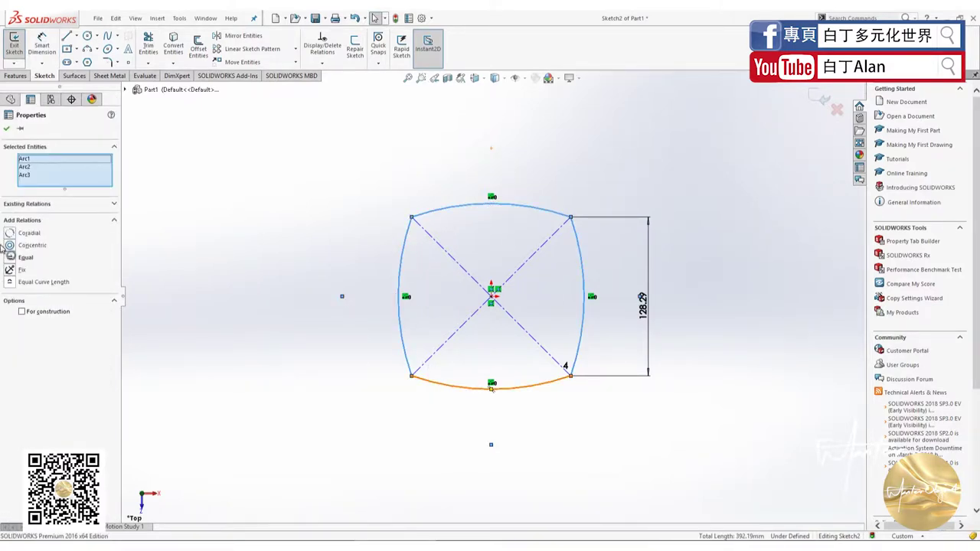
pyautogui.click(10, 262)
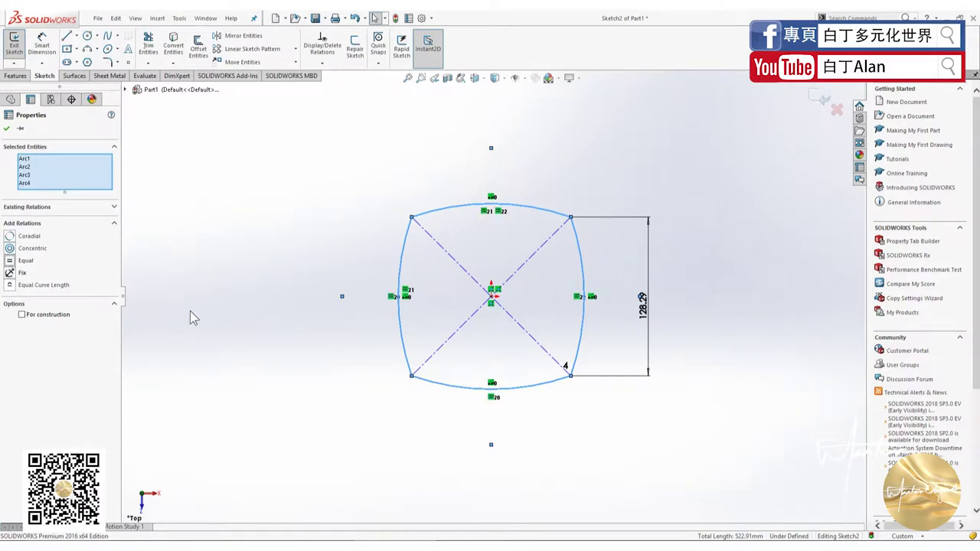
pyautogui.click(303, 309)
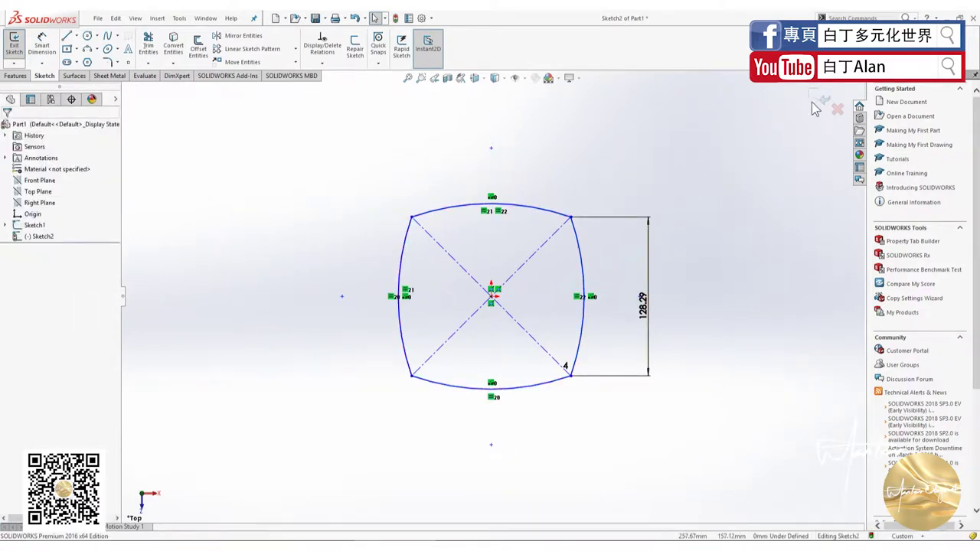
# - Exit Sketch2 and start a new reference plane from the Top Plane
pyautogui.moveTo(631, 340)
pyautogui.mouseDown(button='middle')
pyautogui.moveTo(635, 271)
pyautogui.moveTo(624, 302)
pyautogui.mouseUp(button='middle')
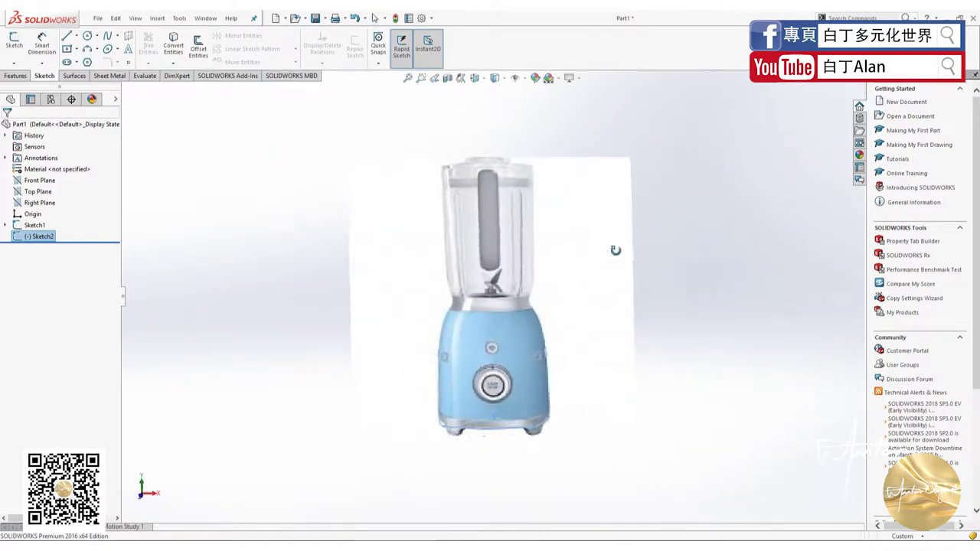
pyautogui.scroll(-3, 503, 376)
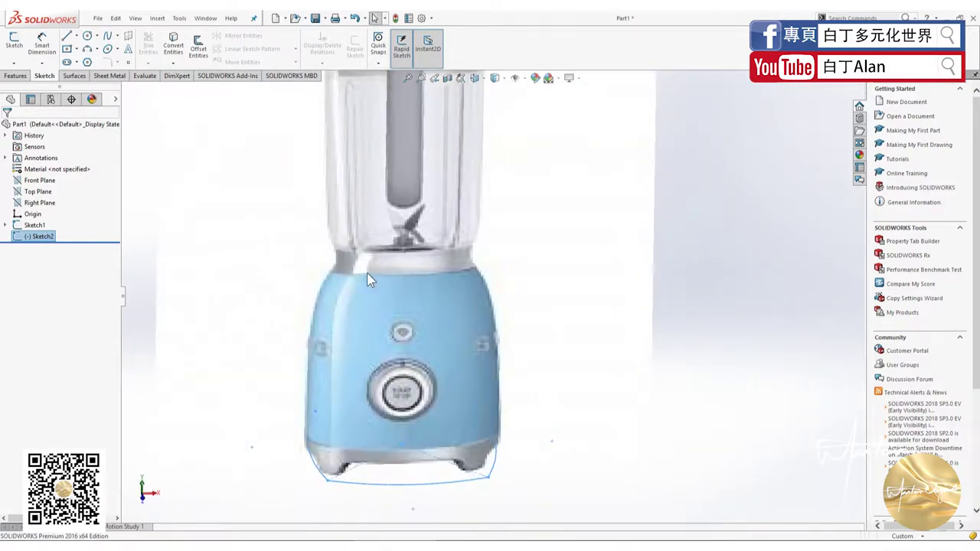
pyautogui.click(34, 193)
pyautogui.click(15, 76)
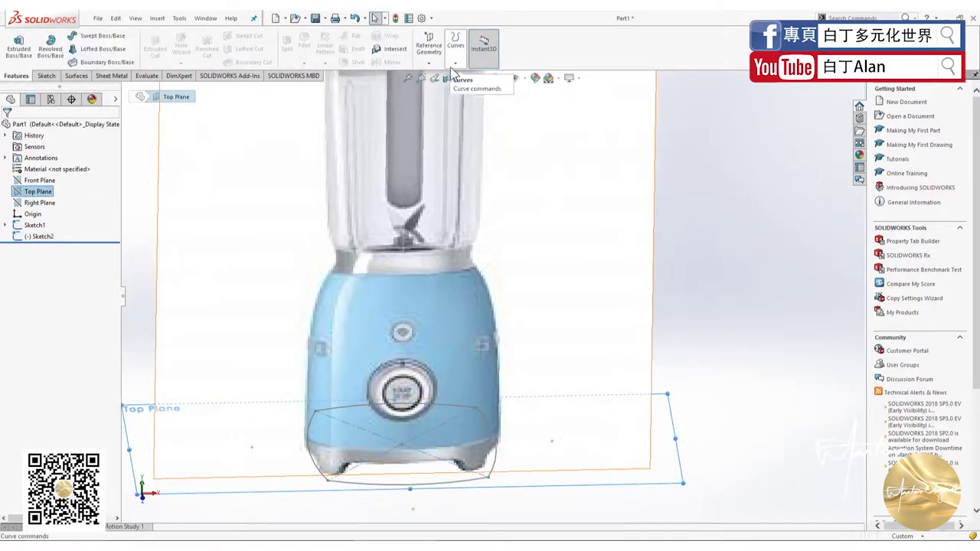
pyautogui.click(429, 47)
pyautogui.click(436, 76)
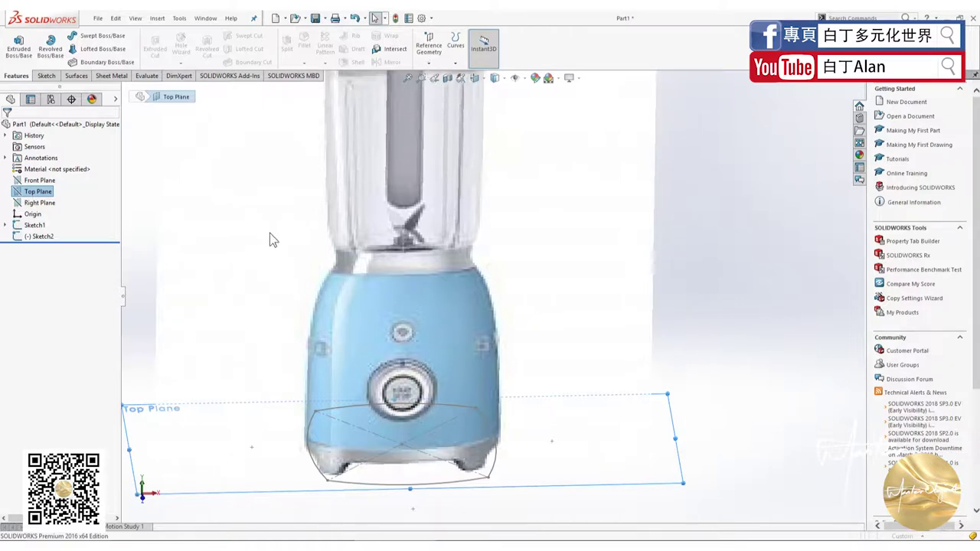
pyautogui.press('p')
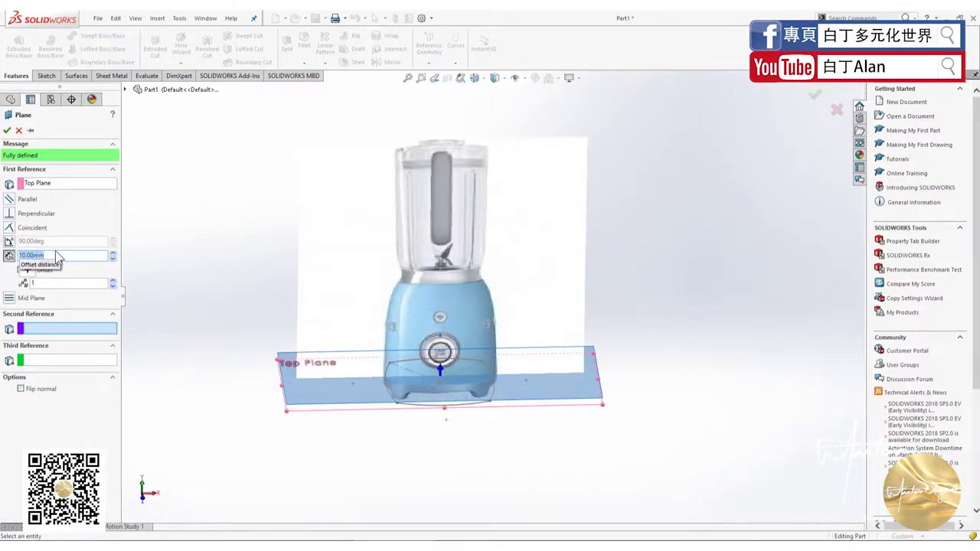
pyautogui.write('80')
# - Create Plane1 offset 150 mm above the Top Plane
pyautogui.press('Return')
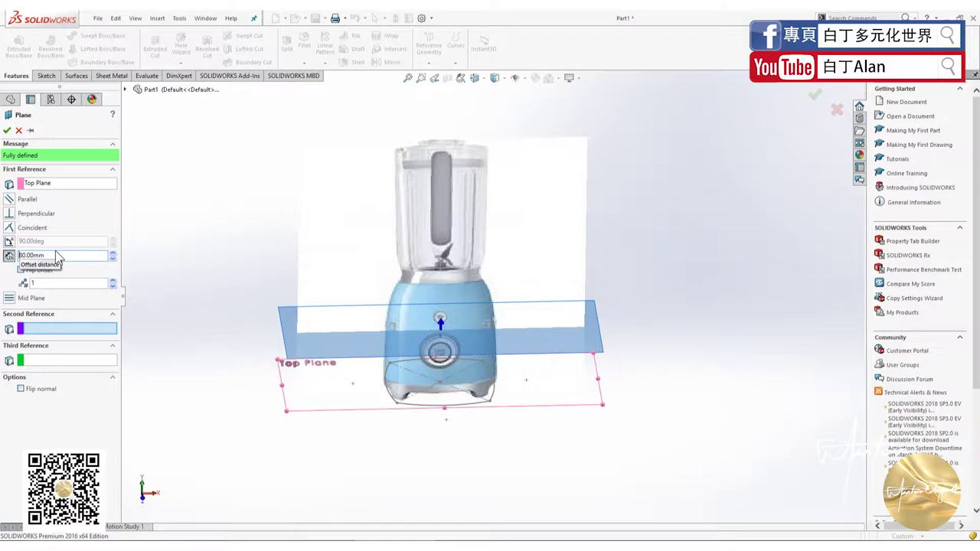
pyautogui.click(55, 253)
pyautogui.write('120')
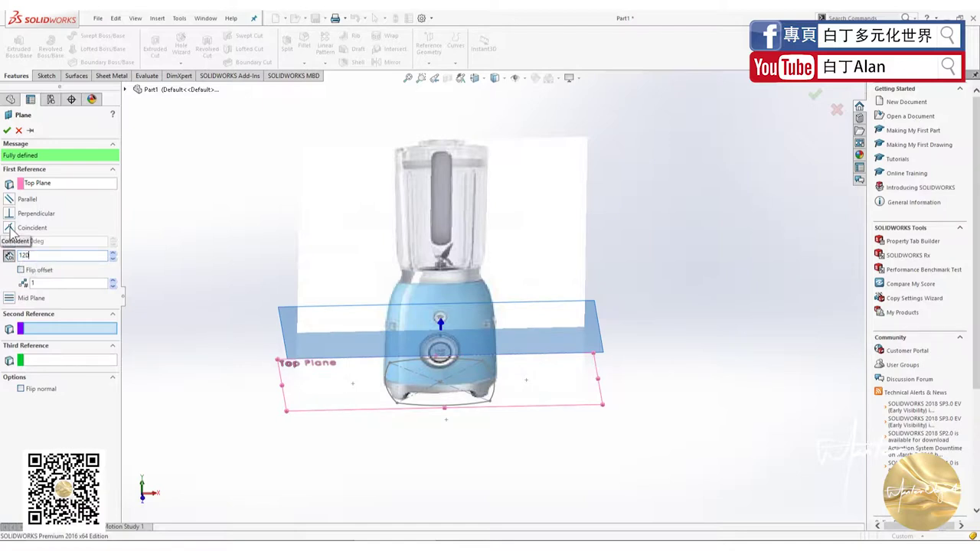
pyautogui.press('Return')
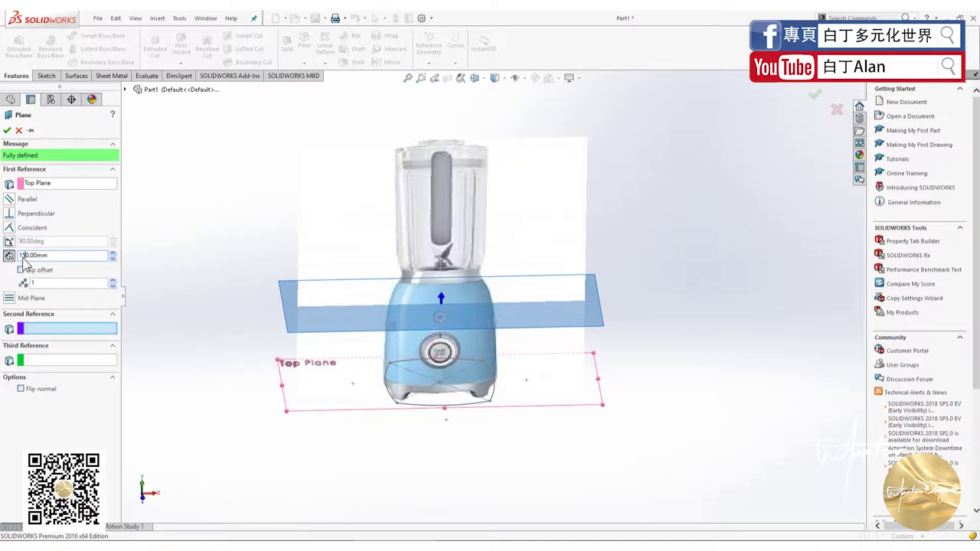
pyautogui.scroll(1, 24, 260)
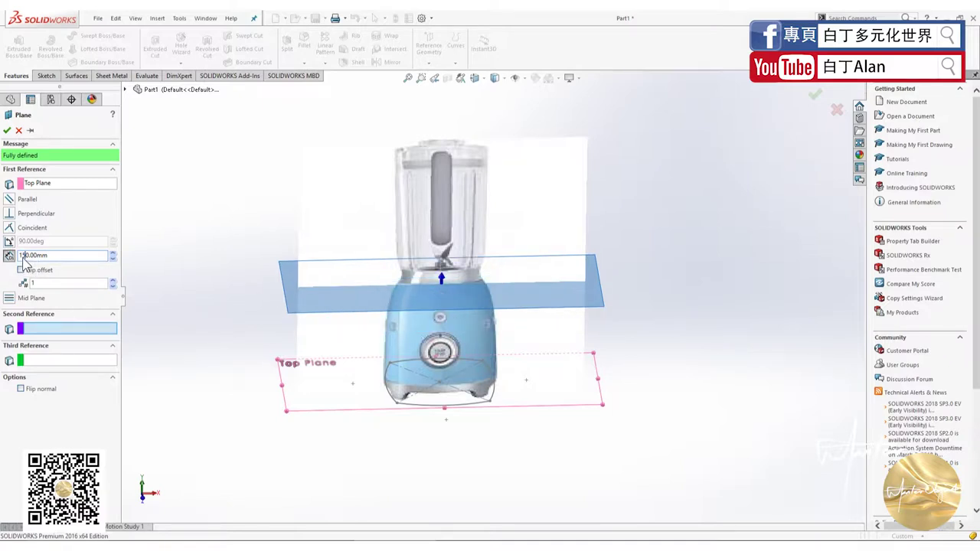
pyautogui.click(7, 129)
pyautogui.moveTo(514, 289); pyautogui.dragTo(504, 311, button='middle')
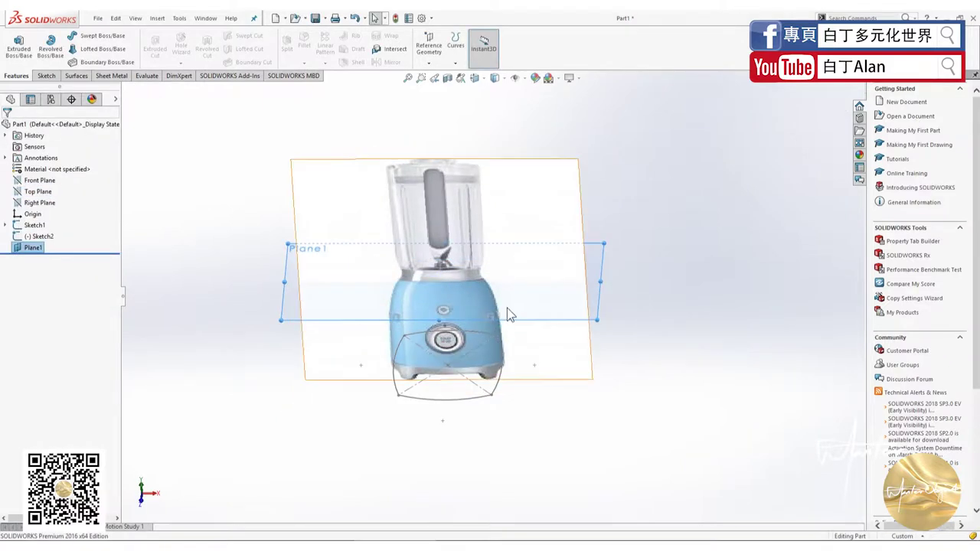
# - Start a sketch normal to Plane1 and draw a circle centred on the origin
pyautogui.hotkey('ctrl', '8')
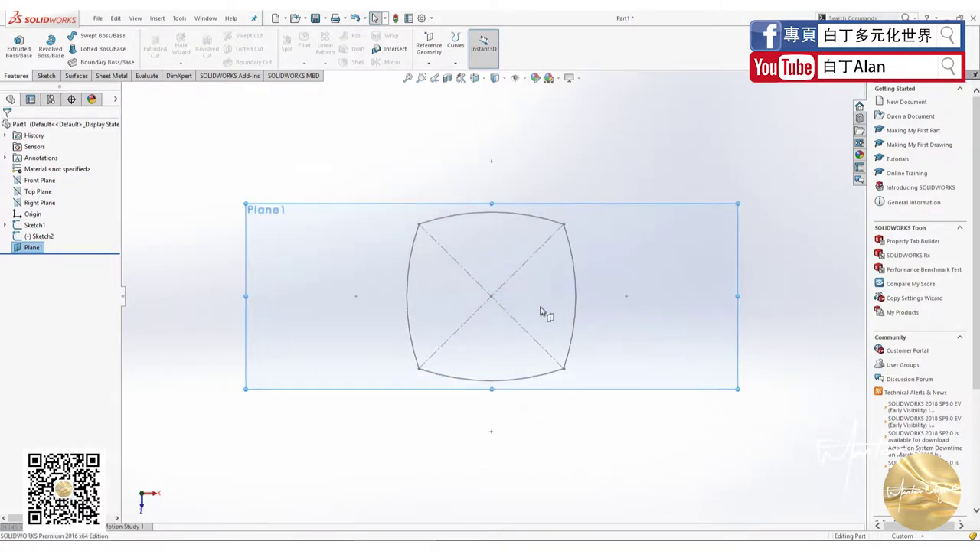
pyautogui.click(46, 75)
pyautogui.click(14, 42)
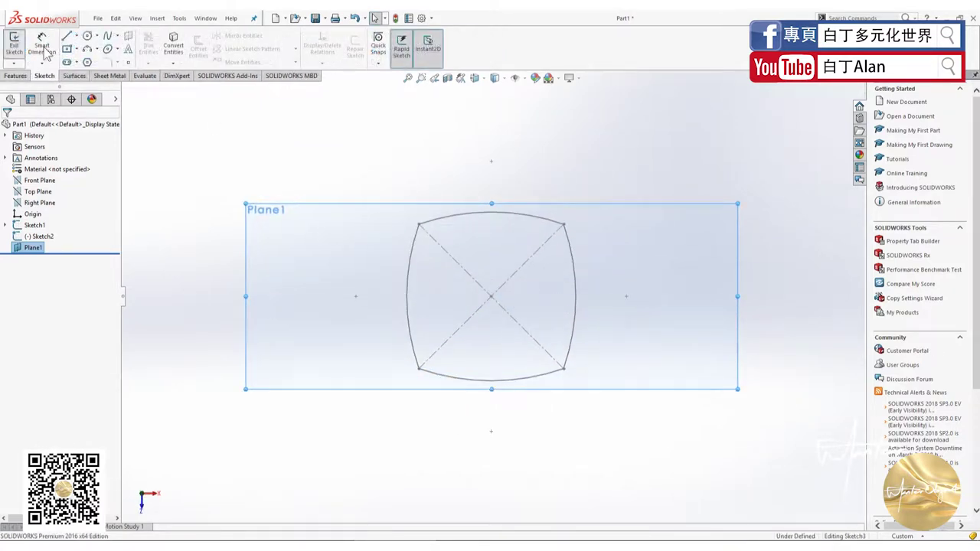
pyautogui.click(87, 36)
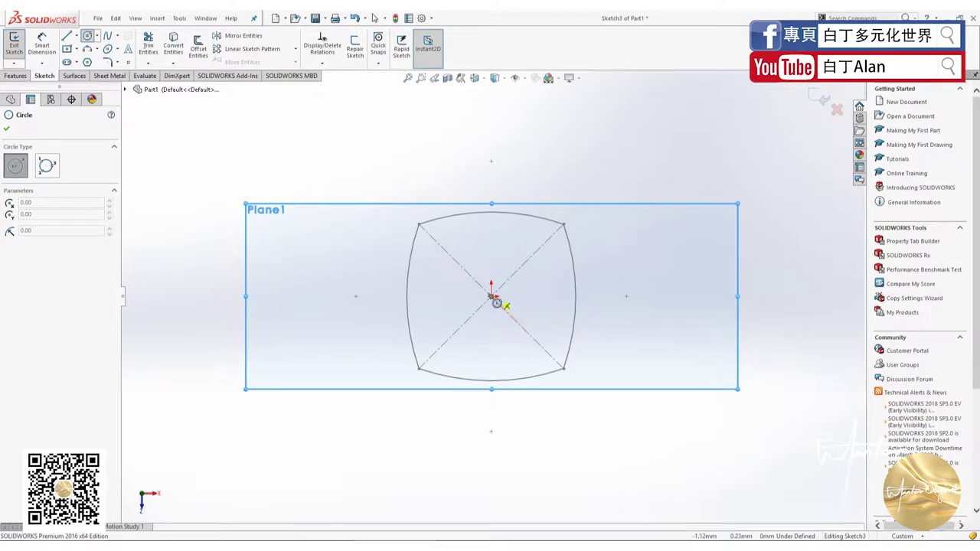
pyautogui.click(490, 296)
pyautogui.click(549, 296)
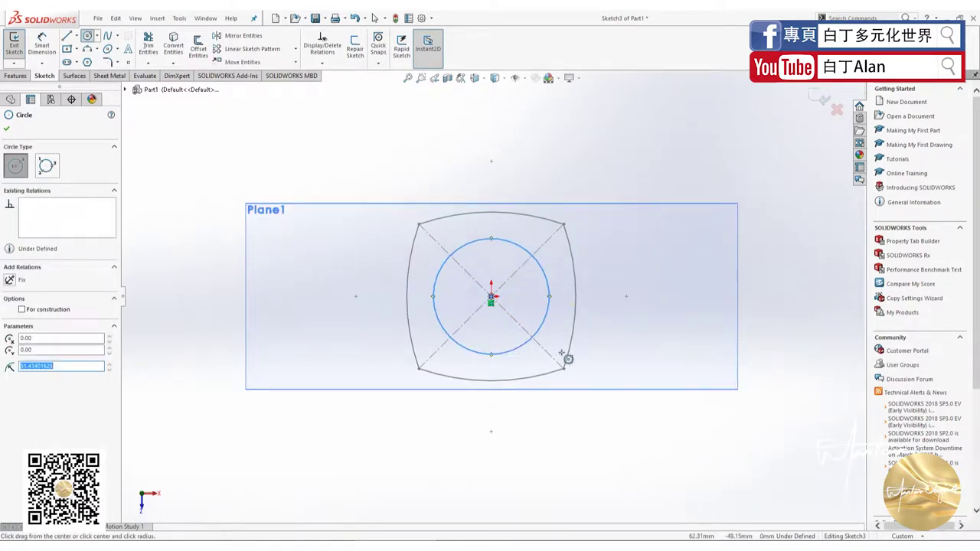
# - Dimension the circle's diameter to 115 mm and exit Sketch3
pyautogui.click(42, 46)
pyautogui.click(550, 313)
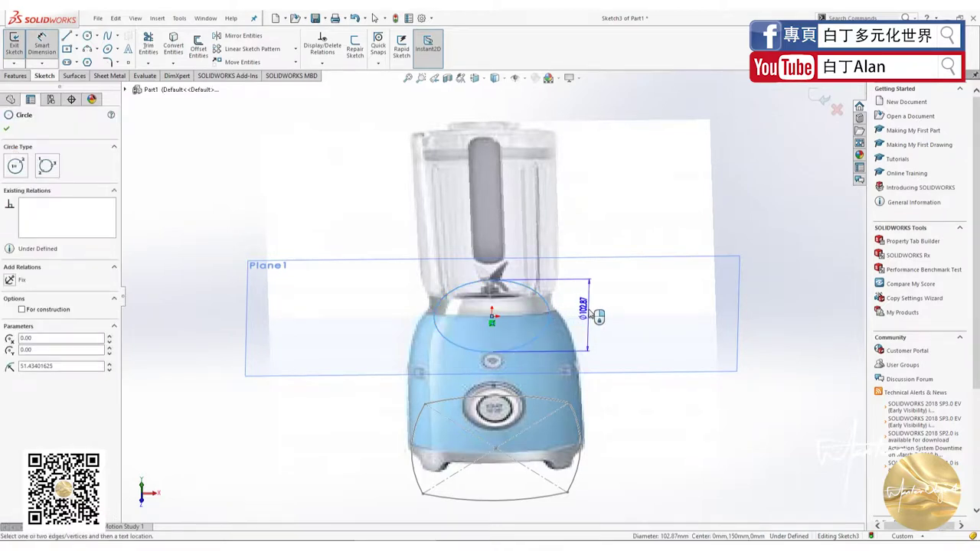
pyautogui.click(598, 315)
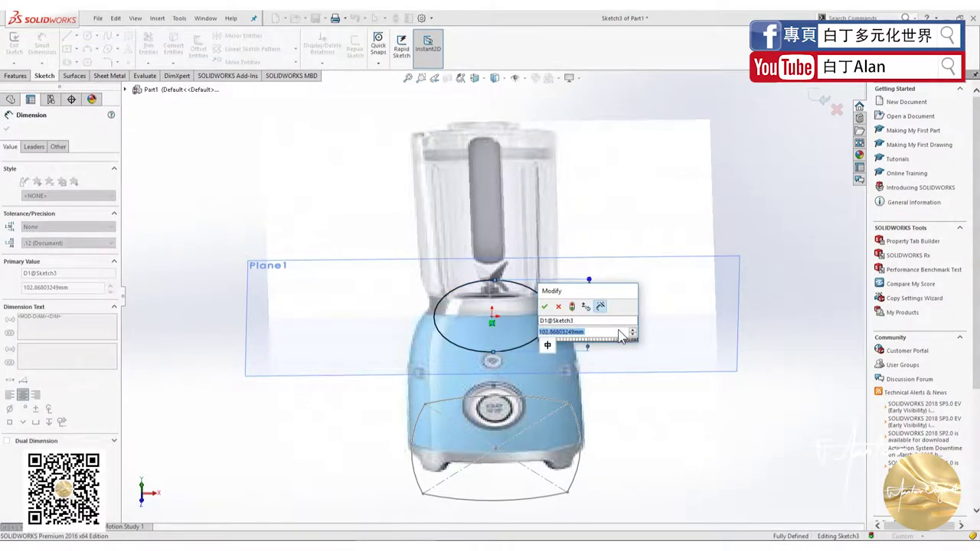
pyautogui.write('110')
pyautogui.press('Return')
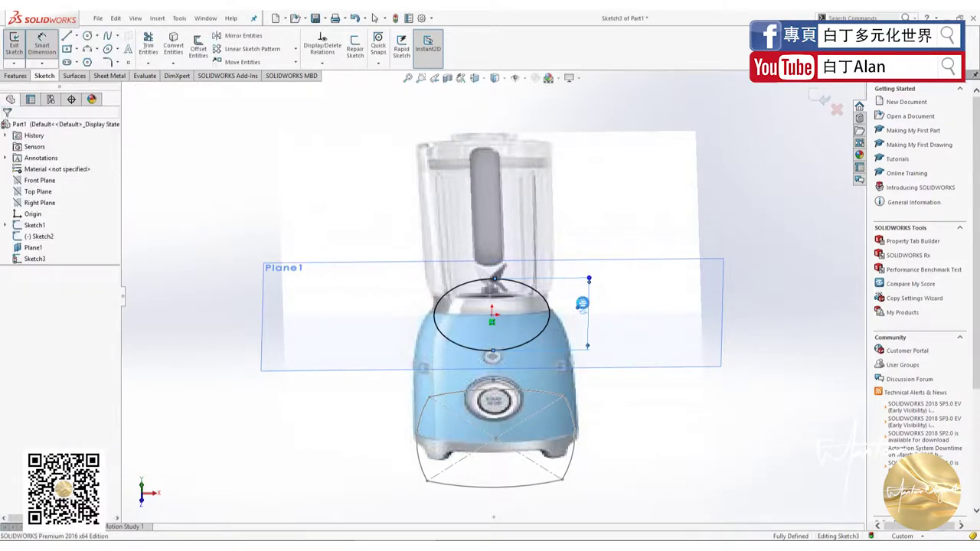
pyautogui.doubleClick(581, 306)
pyautogui.write('115')
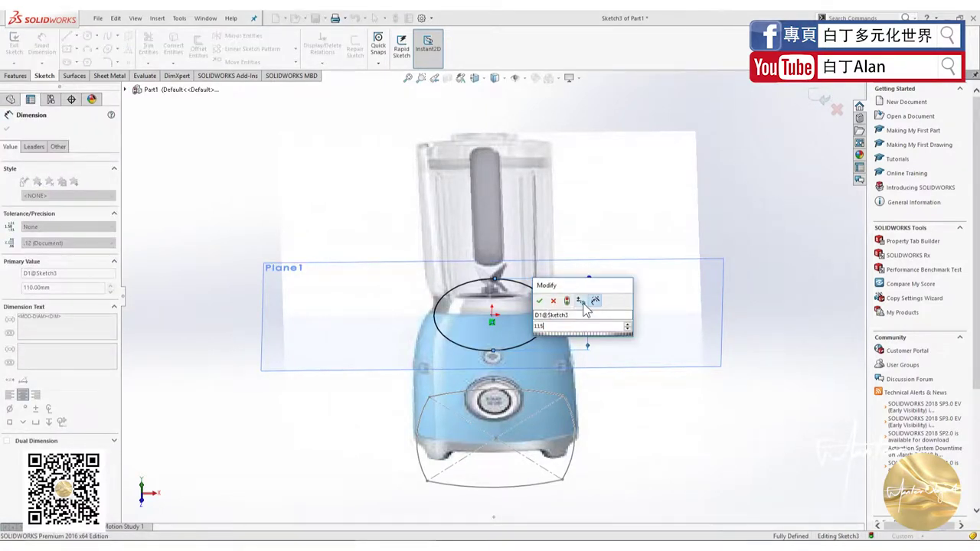
pyautogui.press('Return')
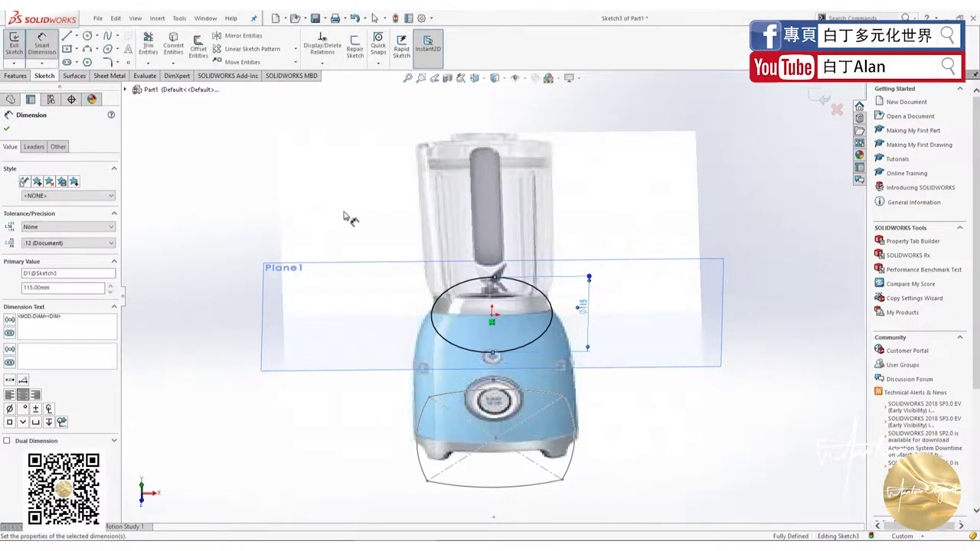
pyautogui.click(158, 210)
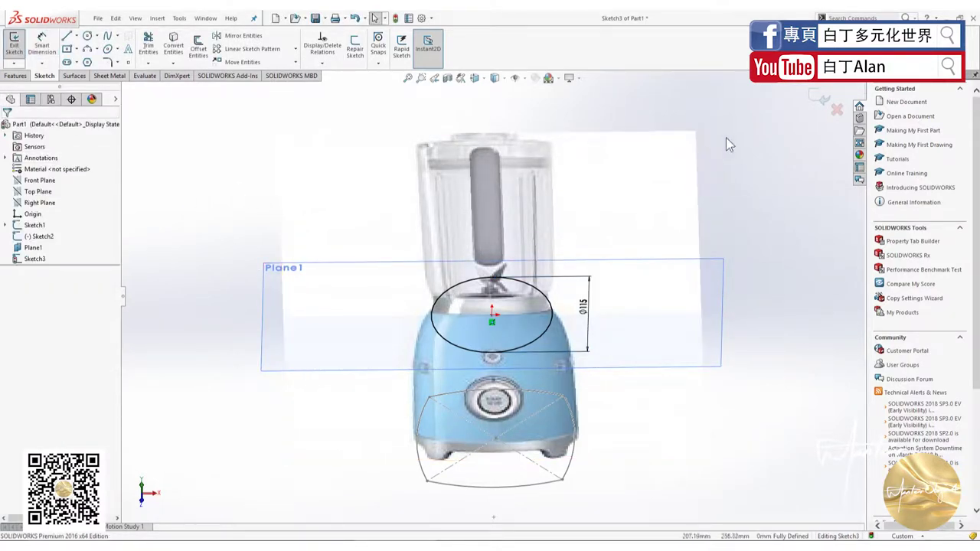
pyautogui.click(823, 104)
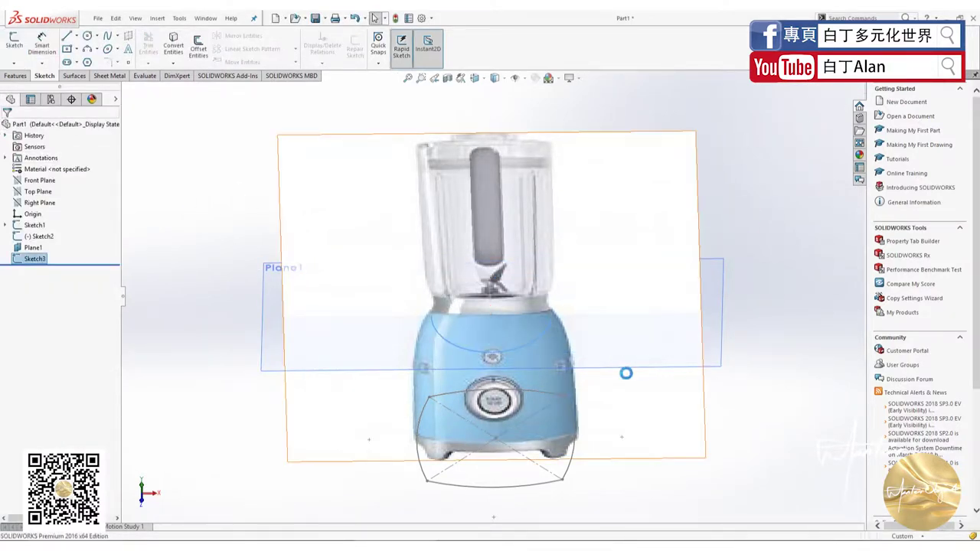
# - Check the Top and Front plane views, then hide Plane1
pyautogui.click(42, 203)
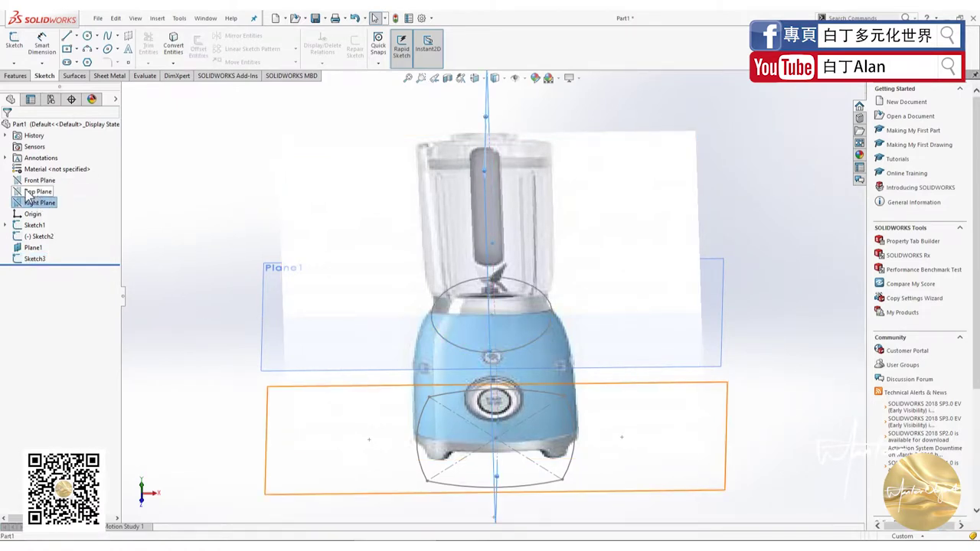
pyautogui.click(37, 192)
pyautogui.hotkey('ctrl', '8')
pyautogui.click(38, 180)
pyautogui.hotkey('ctrl', '8')
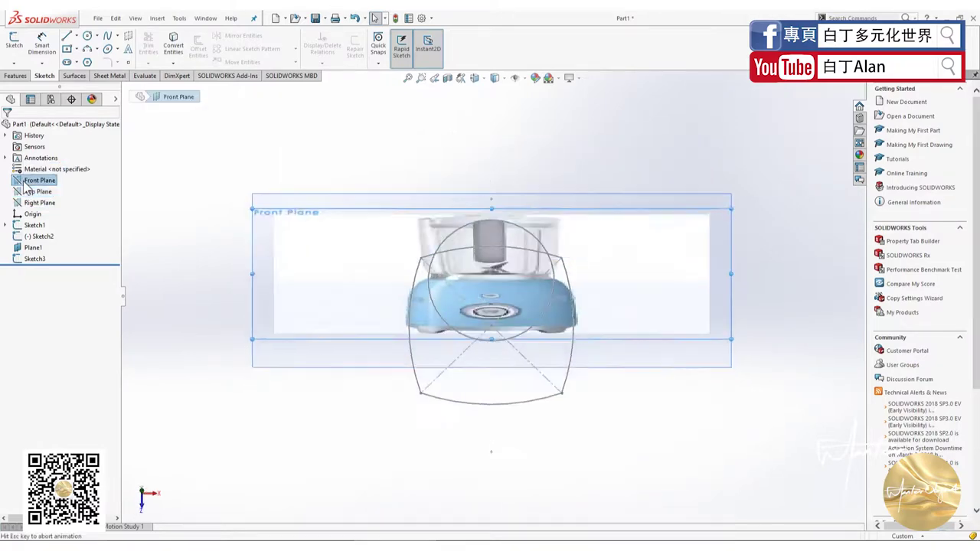
pyautogui.click(33, 247)
pyautogui.rightClick(33, 248)
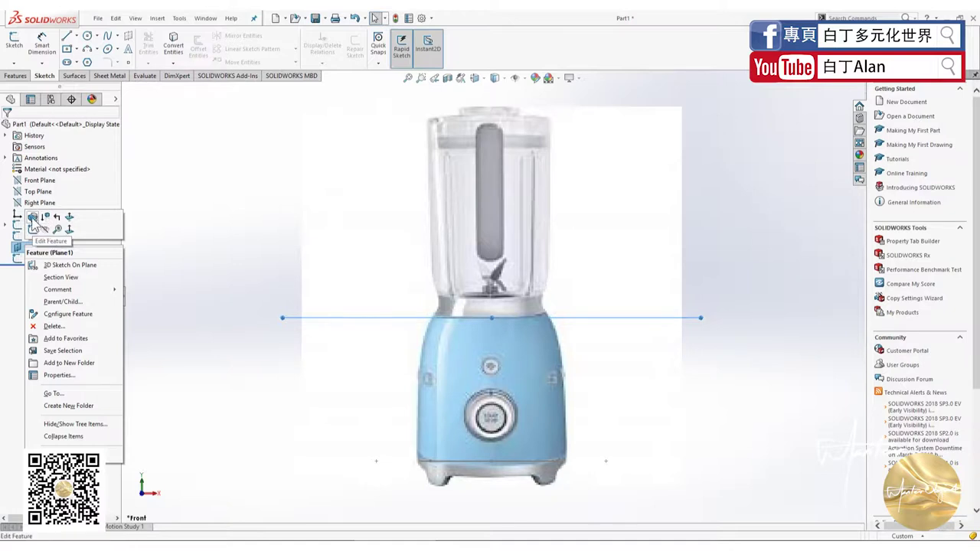
pyautogui.click(42, 230)
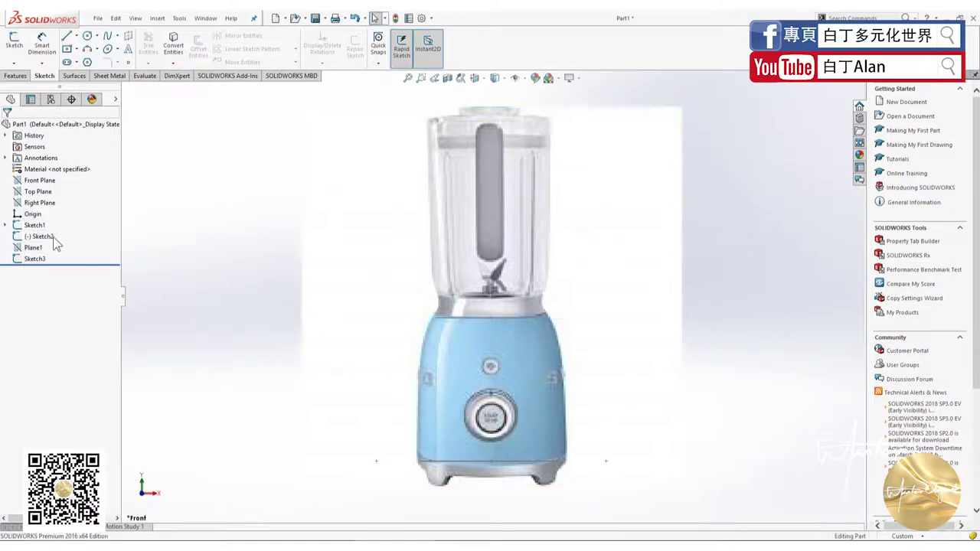
# - Start a new sketch, Sketch4, on the Front Plane
pyautogui.click(38, 181)
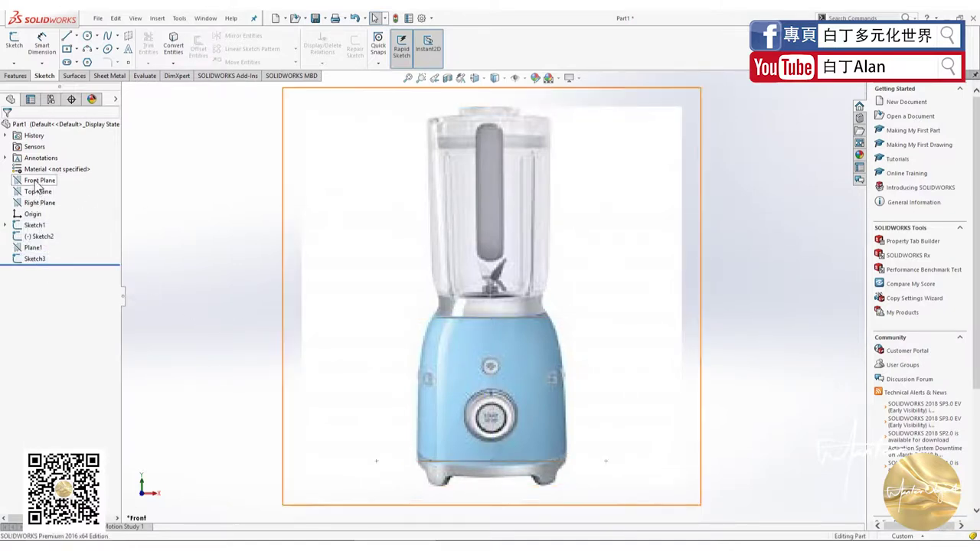
pyautogui.click(30, 78)
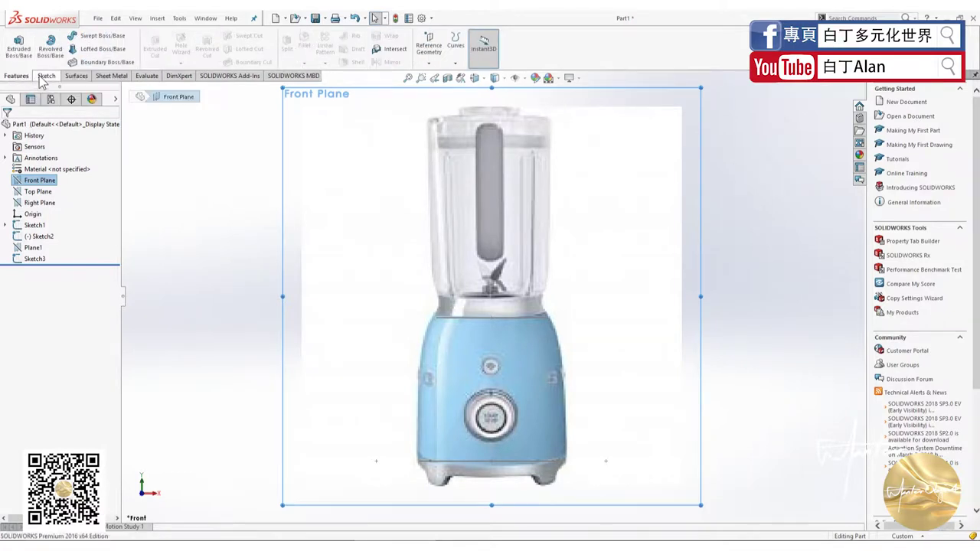
pyautogui.click(45, 75)
pyautogui.click(13, 44)
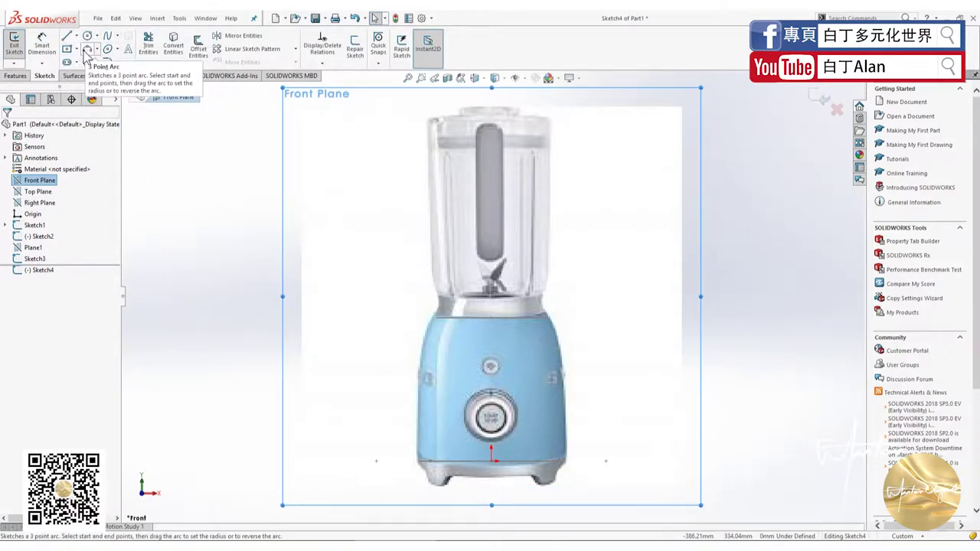
# - Draw a spline from the base's top-right corner down the right side to its bottom-right corner
pyautogui.click(107, 35)
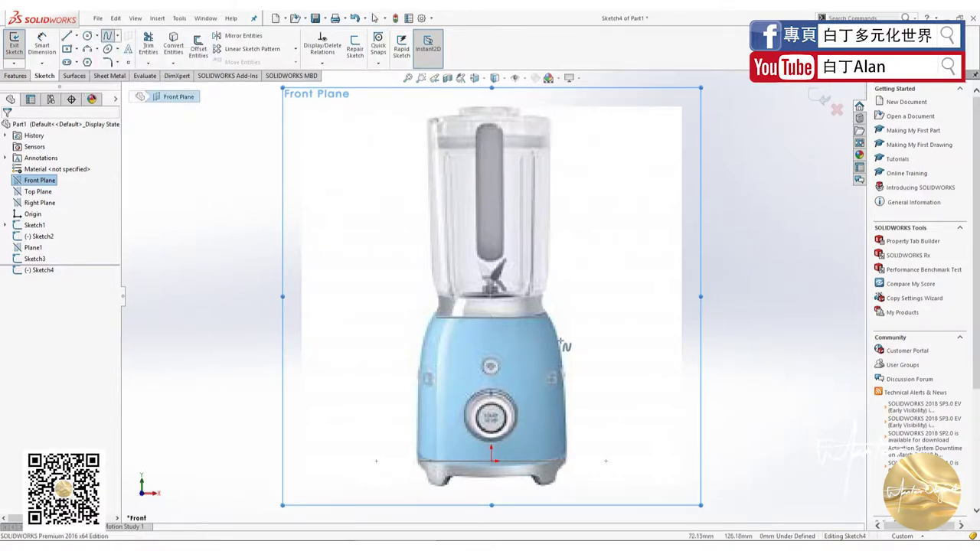
pyautogui.scroll(-3, 559, 341)
pyautogui.click(331, 291)
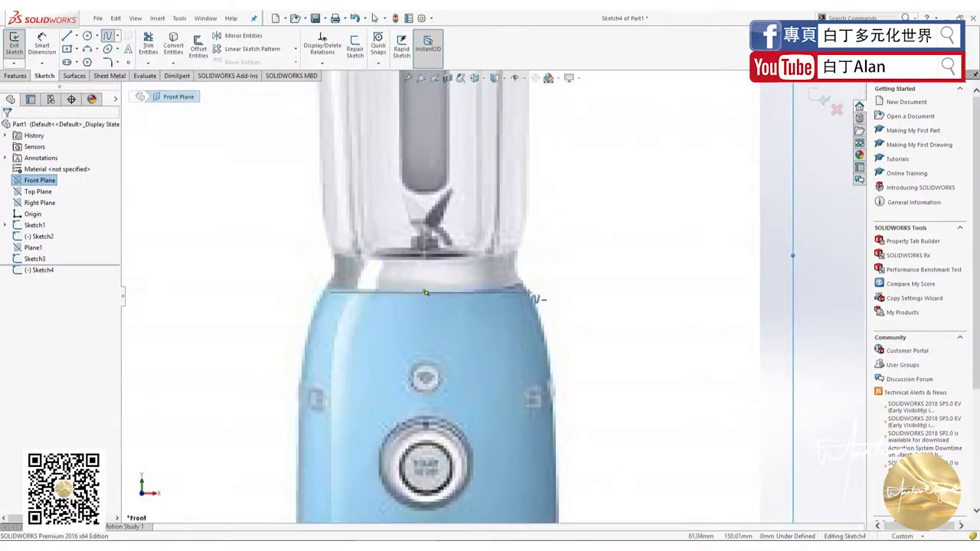
pyautogui.click(528, 292)
pyautogui.scroll(-2, 547, 321)
pyautogui.click(572, 376)
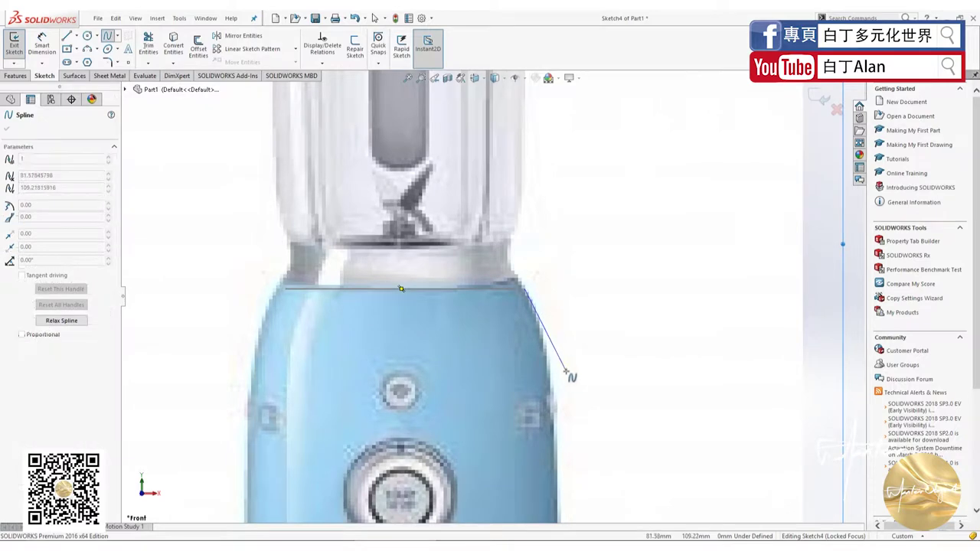
pyautogui.scroll(-3, 545, 328)
pyautogui.scroll(3, 551, 360)
pyautogui.scroll(2, 554, 374)
pyautogui.scroll(-1, 528, 429)
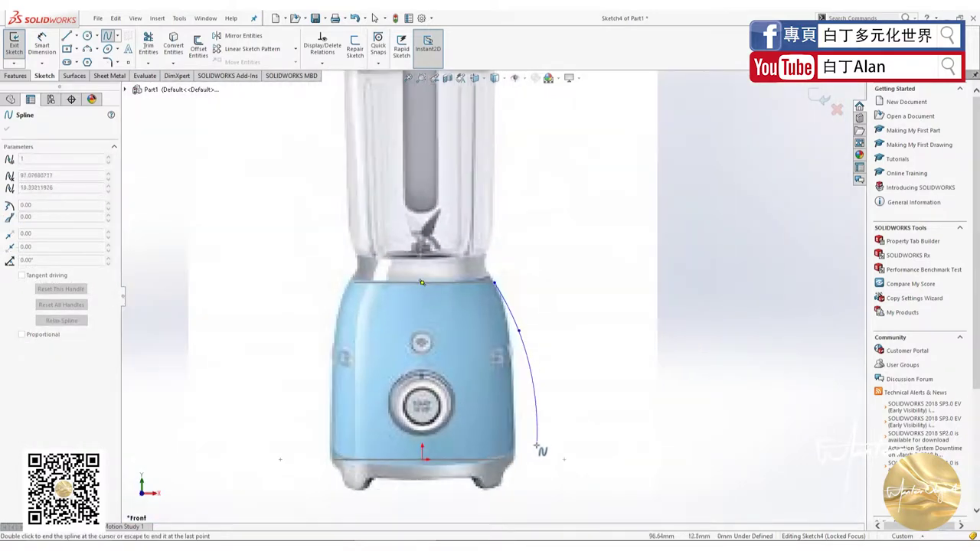
pyautogui.scroll(-2, 522, 451)
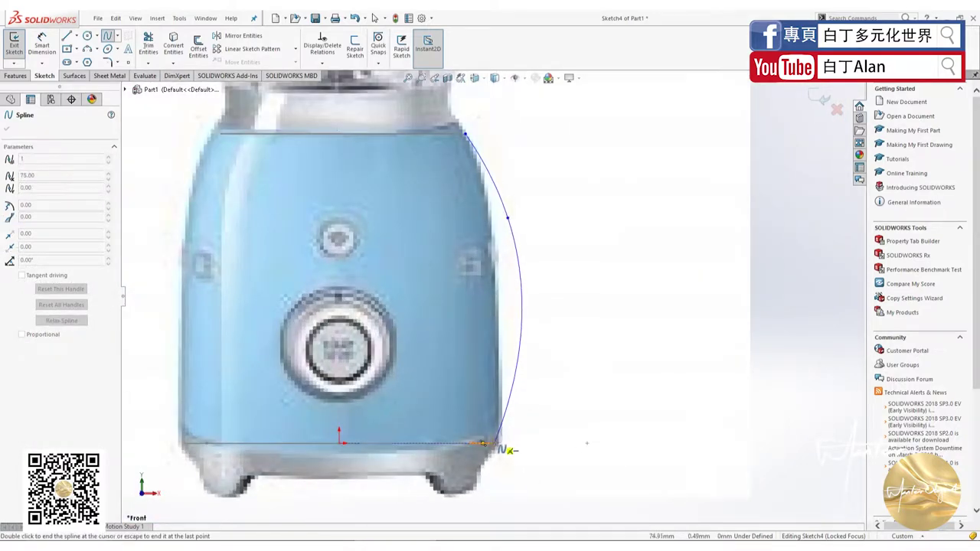
pyautogui.doubleClick(504, 444)
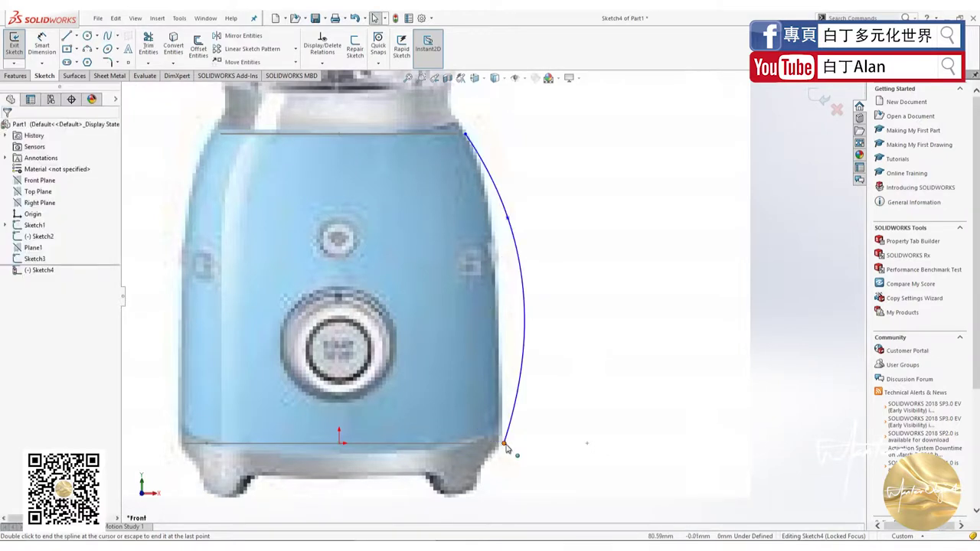
# - Make the spline's bottom and top endpoints coincident with the bottom and top arcs, then nudge a point
pyautogui.click(504, 442)
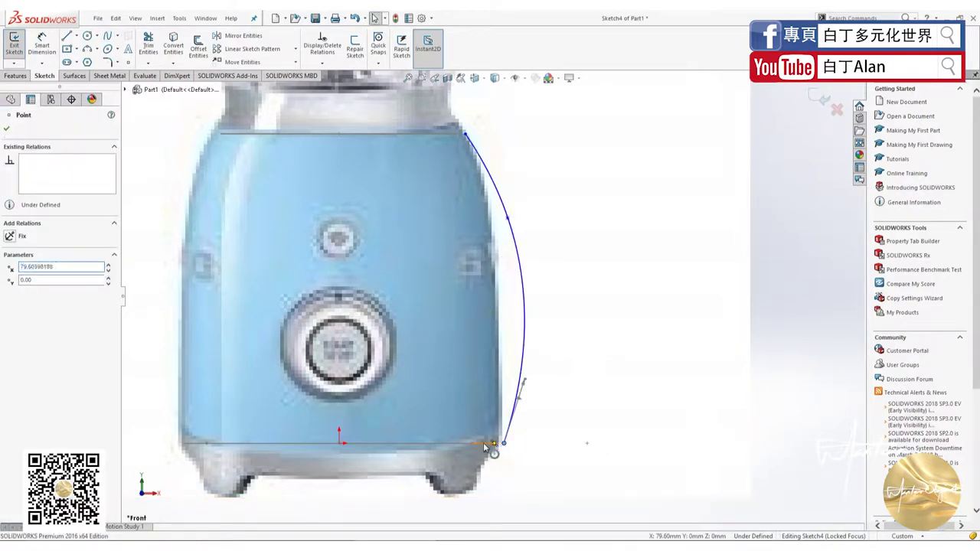
pyautogui.press('Escape')
pyautogui.keyDown('ctrl'); pyautogui.click(491, 443); pyautogui.keyUp('ctrl')
pyautogui.click(32, 258)
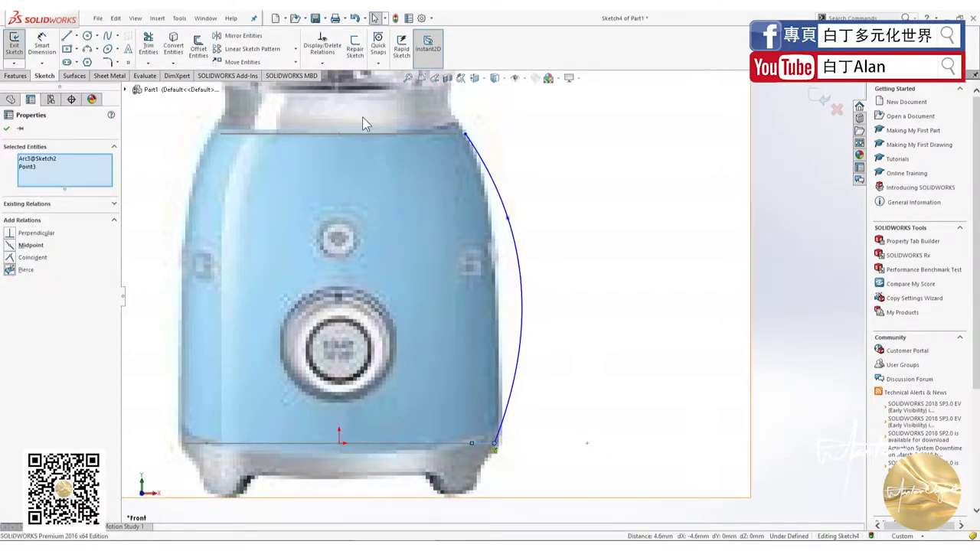
pyautogui.click(465, 134)
pyautogui.keyDown('ctrl'); pyautogui.click(435, 134); pyautogui.keyUp('ctrl')
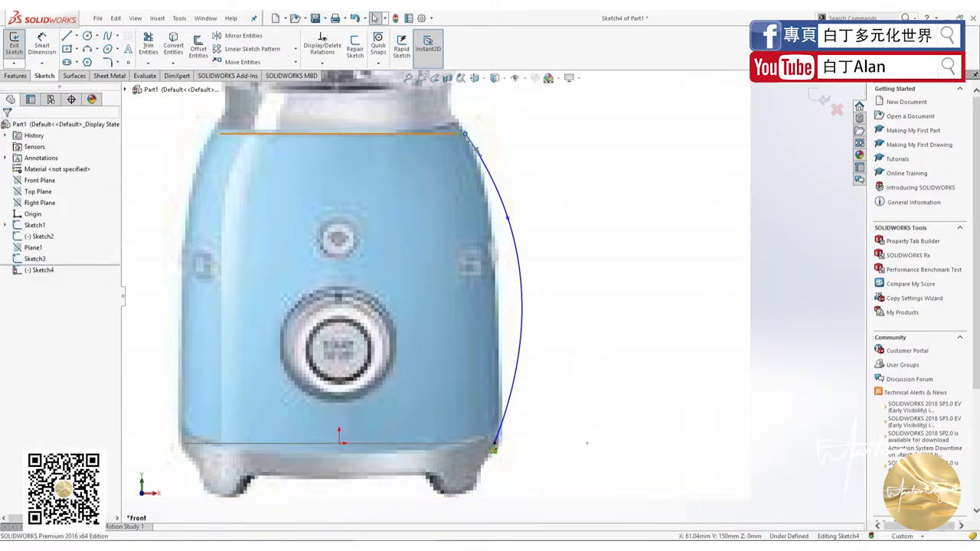
pyautogui.click(10, 258)
pyautogui.click(577, 219)
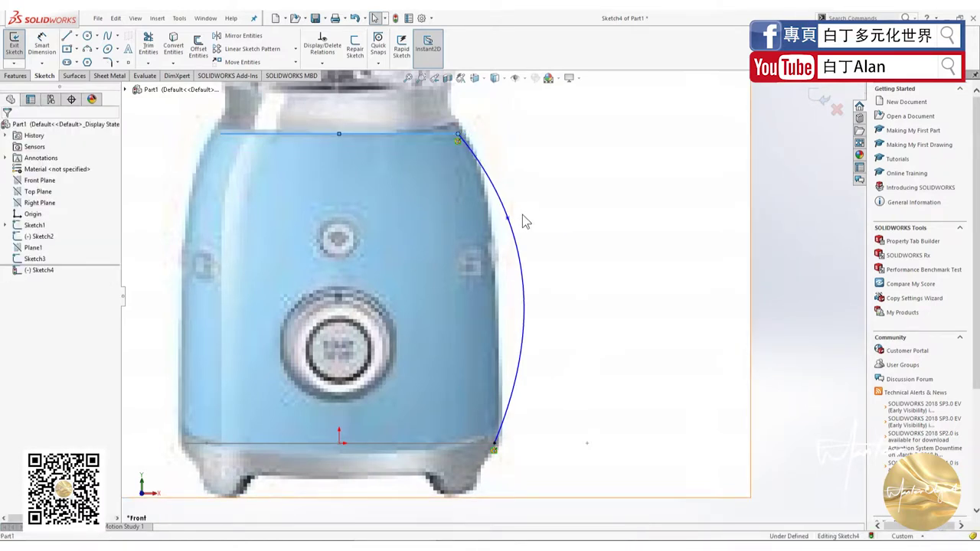
pyautogui.moveTo(508, 221)
pyautogui.mouseDown()
pyautogui.moveTo(525, 195)
pyautogui.moveTo(539, 205)
pyautogui.moveTo(496, 175)
pyautogui.mouseUp()
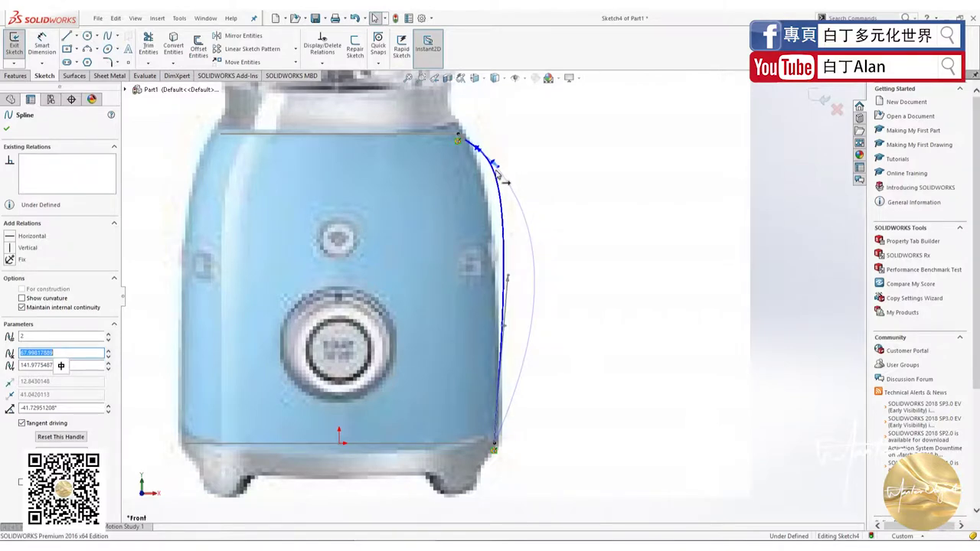
# - Make the spline's lower end run vertically at its bottom endpoint
pyautogui.scroll(-2, 475, 429)
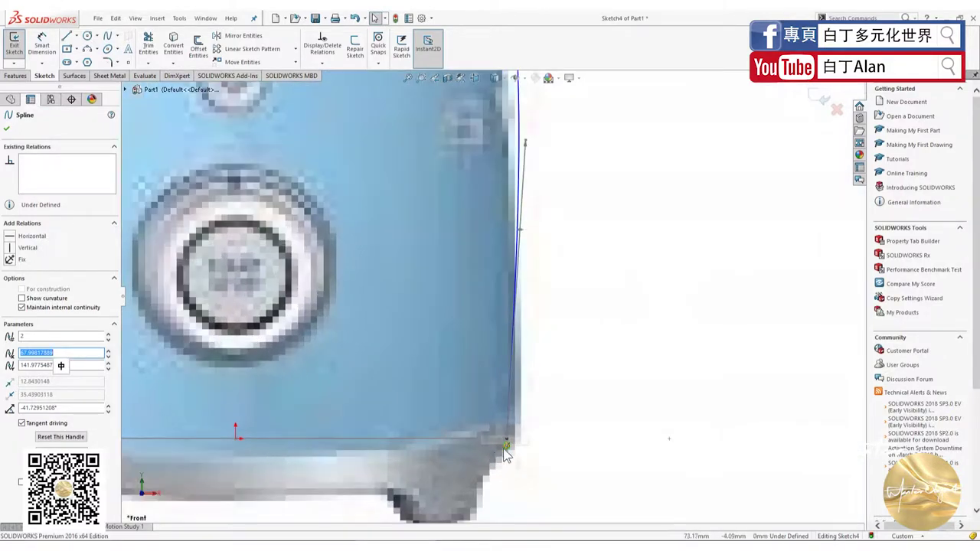
pyautogui.scroll(3, 512, 432)
pyautogui.scroll(3, 494, 314)
pyautogui.scroll(-2, 494, 310)
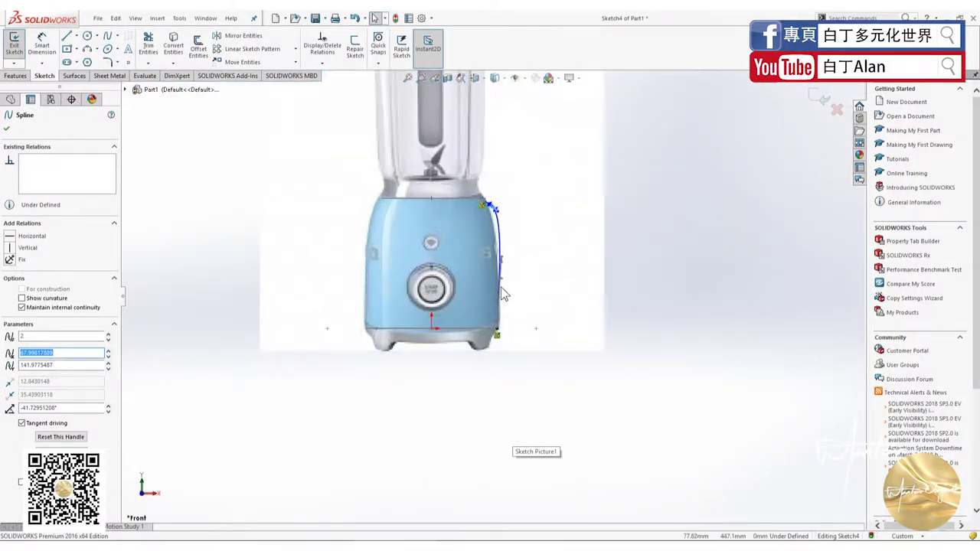
pyautogui.scroll(-3, 499, 280)
pyautogui.click(490, 379)
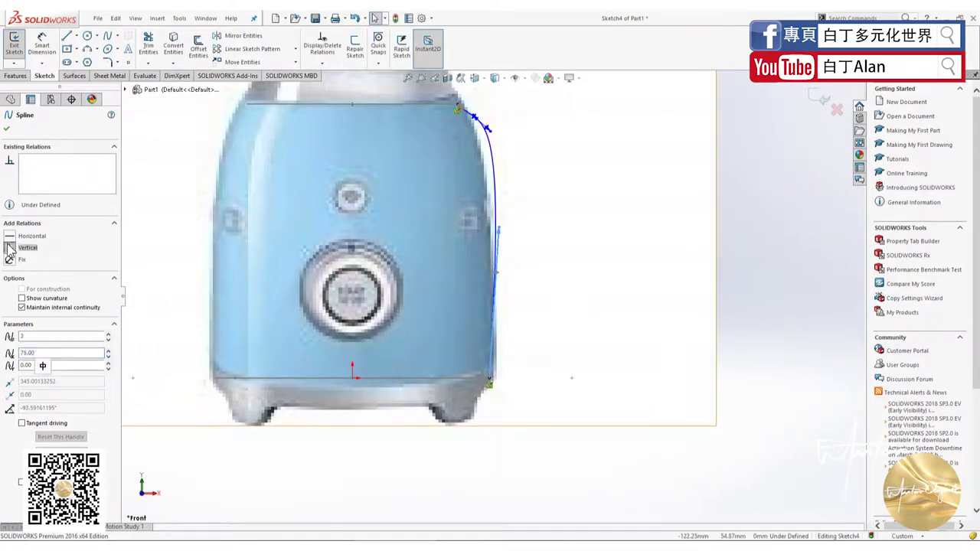
pyautogui.click(9, 247)
pyautogui.scroll(2, 498, 301)
pyautogui.click(544, 302)
pyautogui.scroll(-3, 493, 191)
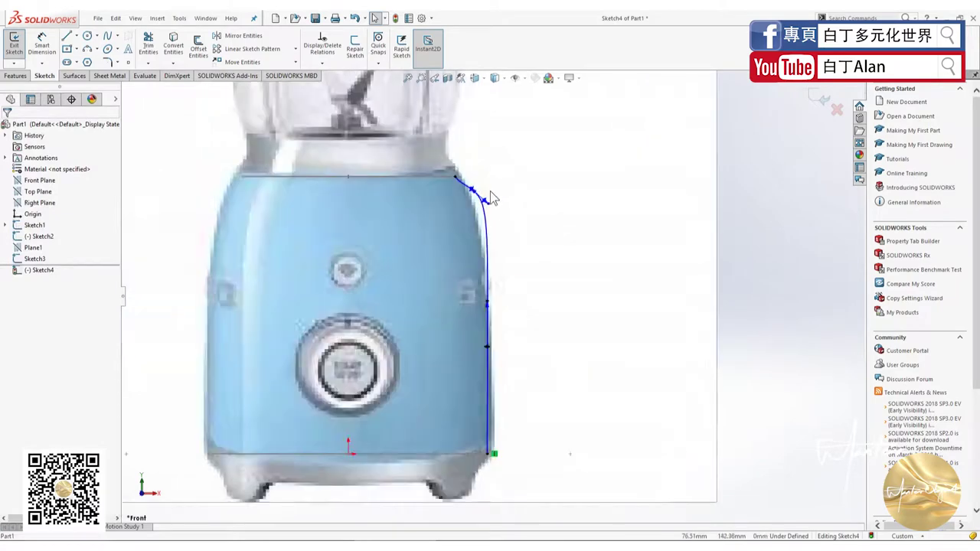
pyautogui.scroll(-2, 491, 194)
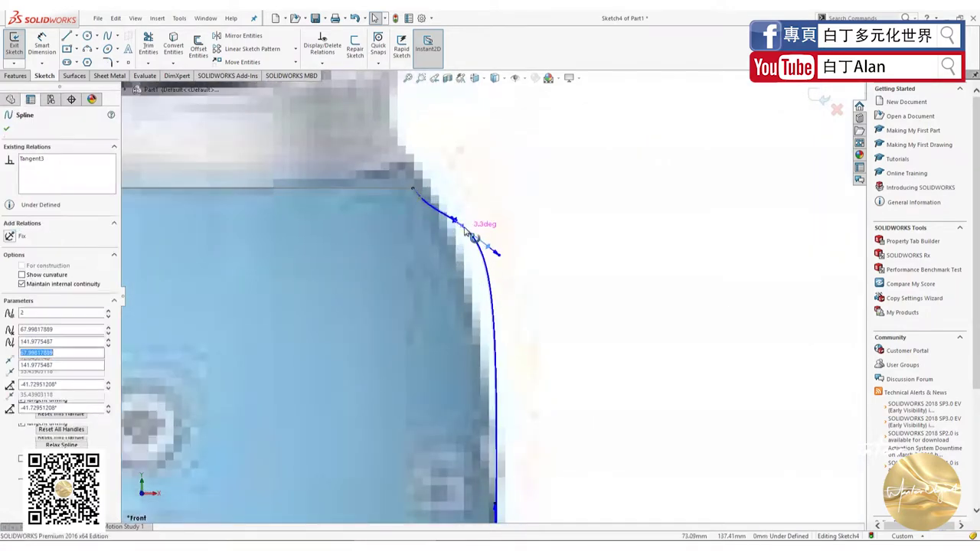
# - Reshape the spline's upper point and tangent to follow the body's rounded shoulder
pyautogui.moveTo(488, 250); pyautogui.dragTo(479, 267)
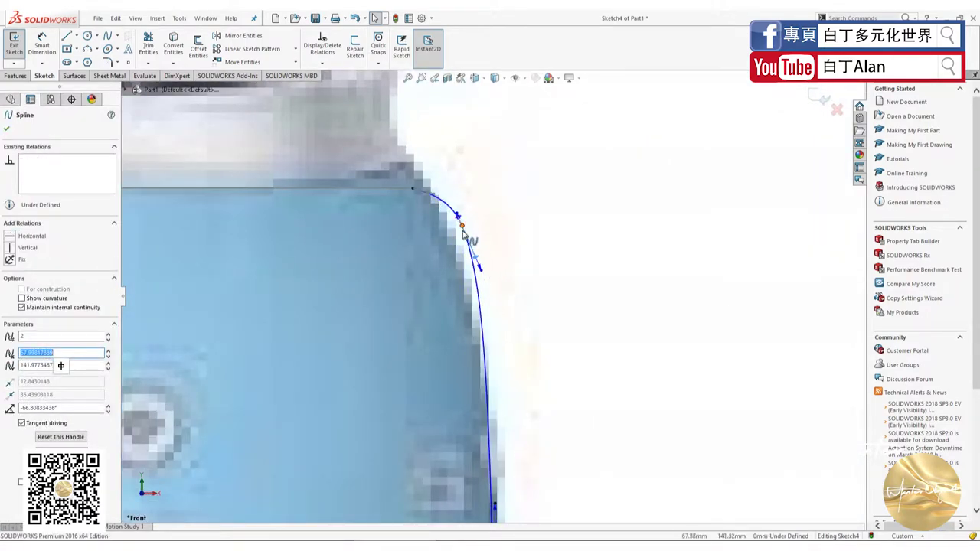
pyautogui.moveTo(457, 217); pyautogui.dragTo(450, 226)
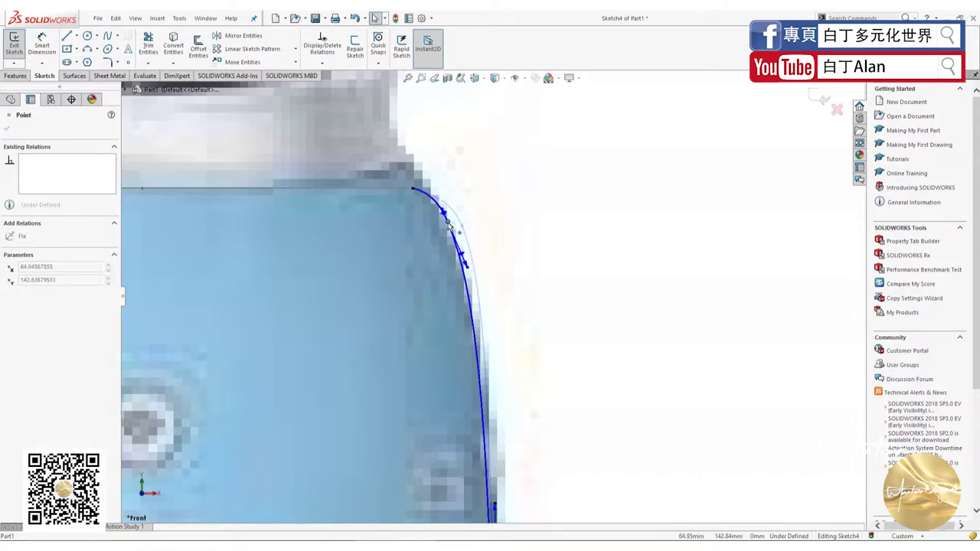
pyautogui.scroll(2, 475, 231)
pyautogui.click(525, 311)
pyautogui.scroll(3, 526, 311)
pyautogui.scroll(3, 510, 395)
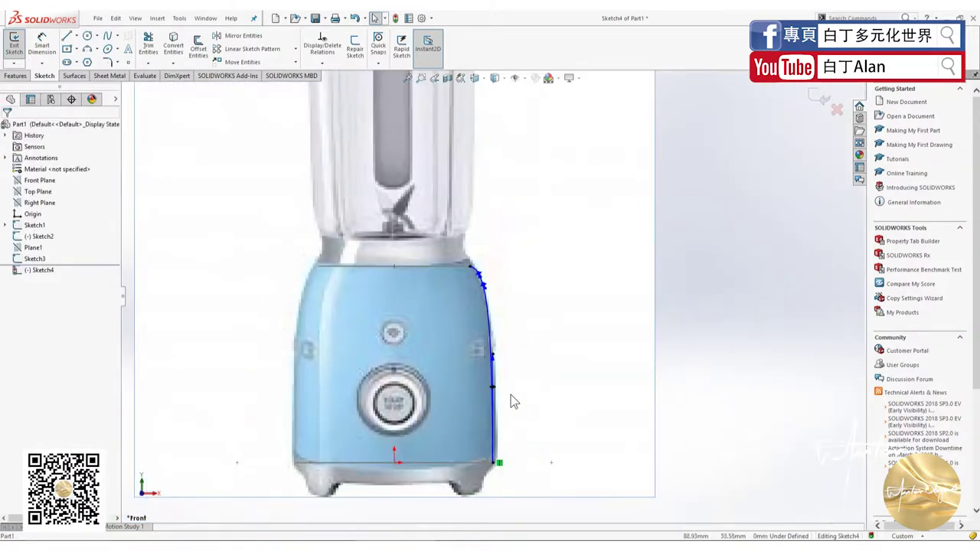
pyautogui.scroll(-2, 500, 397)
pyautogui.scroll(-1, 501, 383)
pyautogui.scroll(2, 504, 362)
pyautogui.scroll(2, 505, 321)
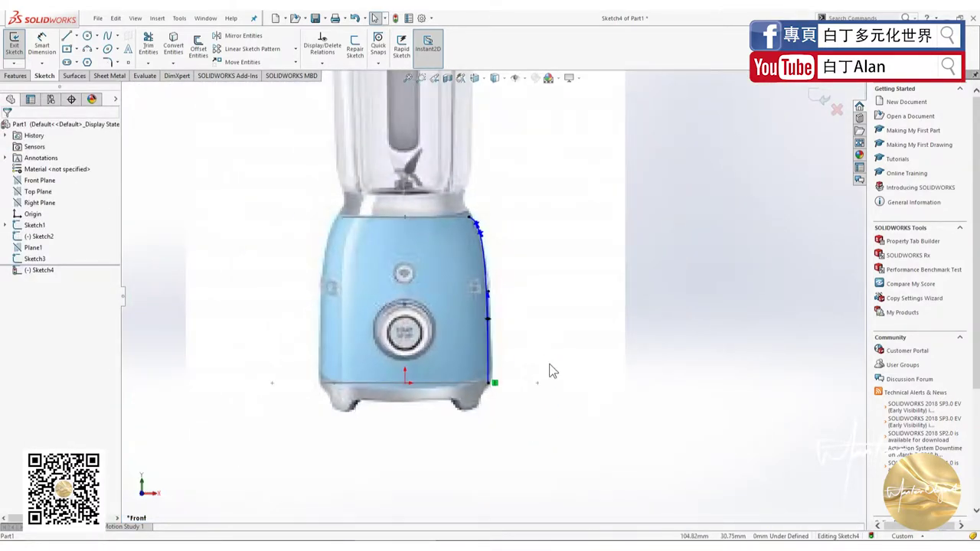
pyautogui.scroll(1, 503, 273)
pyautogui.scroll(-1, 503, 274)
pyautogui.scroll(-2, 495, 289)
pyautogui.scroll(-3, 495, 289)
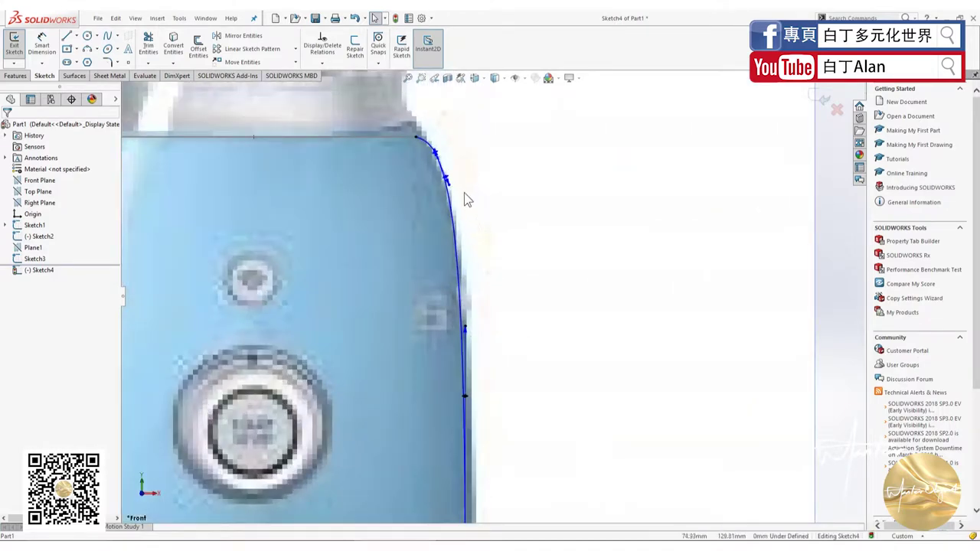
pyautogui.moveTo(455, 181); pyautogui.dragTo(462, 192)
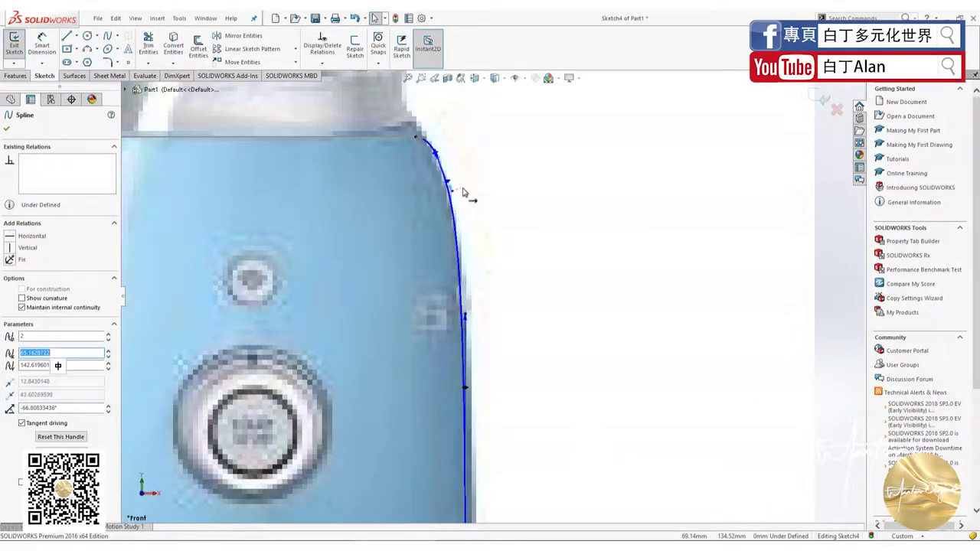
# - Clear the spline selection and exit Sketch4
pyautogui.scroll(2, 461, 199)
pyautogui.click(496, 294)
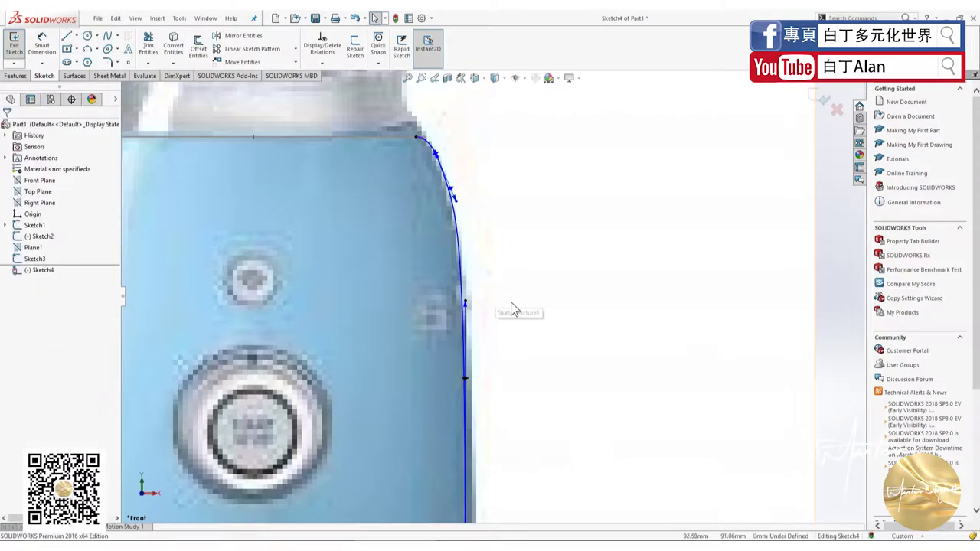
pyautogui.scroll(3, 516, 304)
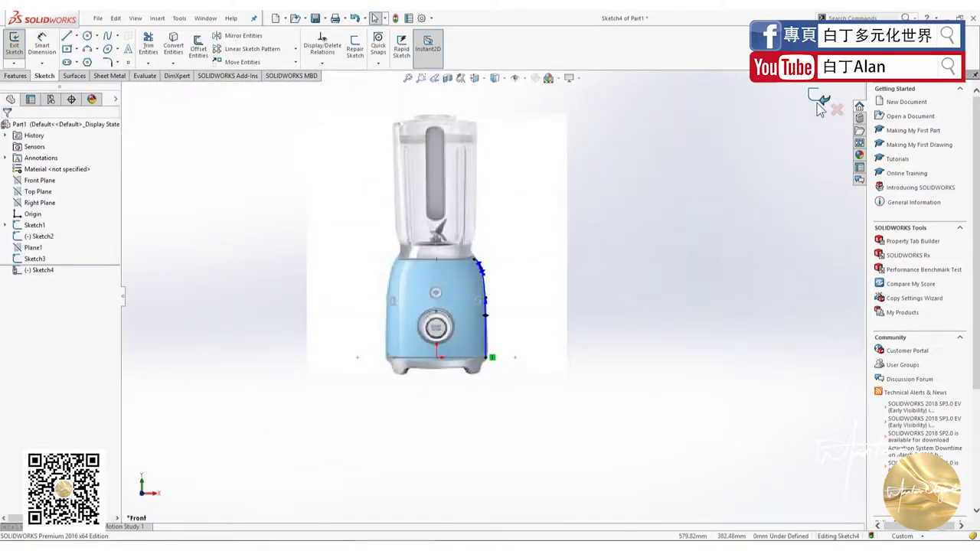
pyautogui.scroll(-2, 482, 358)
pyautogui.scroll(-3, 482, 358)
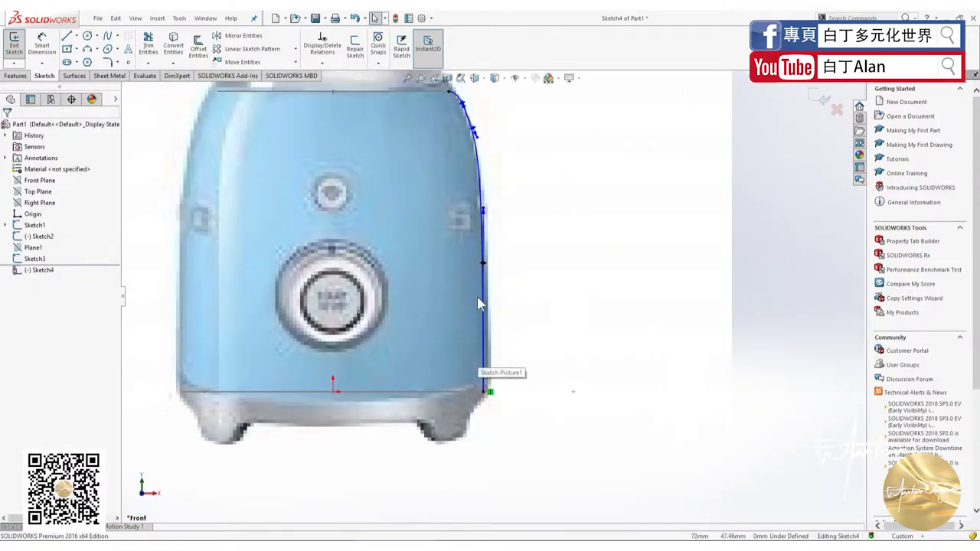
pyautogui.scroll(3, 478, 303)
pyautogui.click(822, 97)
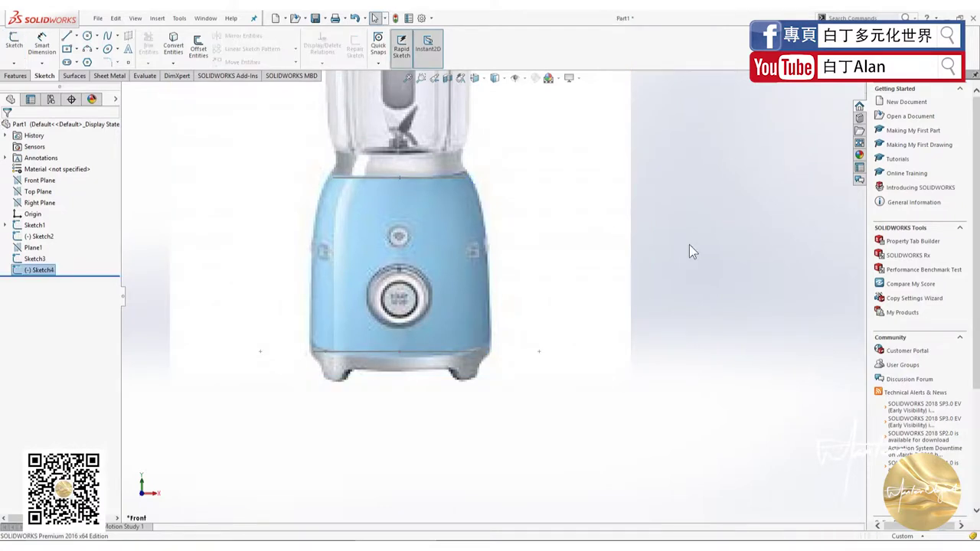
# - Look at the Front Plane head-on, then orbit back to a tilted view of the blender
pyautogui.moveTo(678, 277); pyautogui.dragTo(663, 328, button='middle')
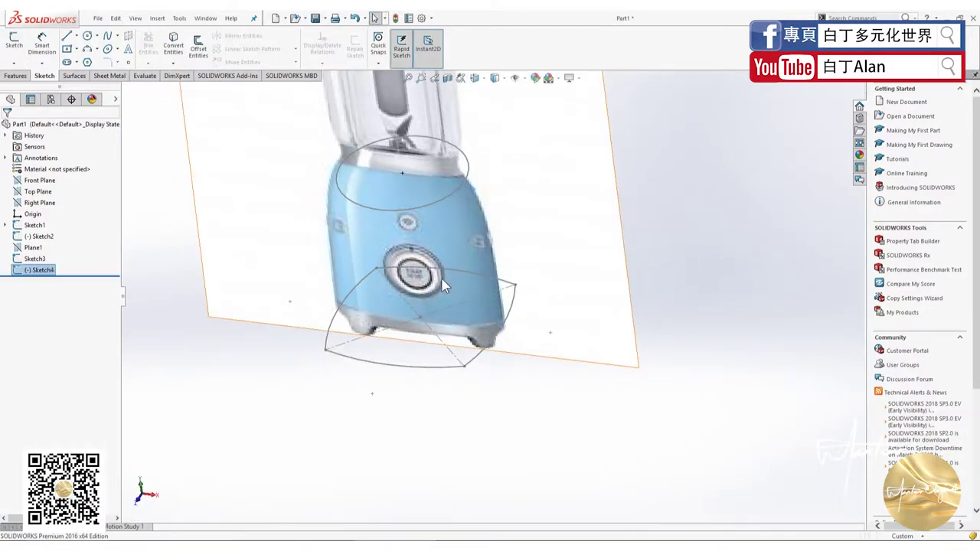
pyautogui.click(13, 43)
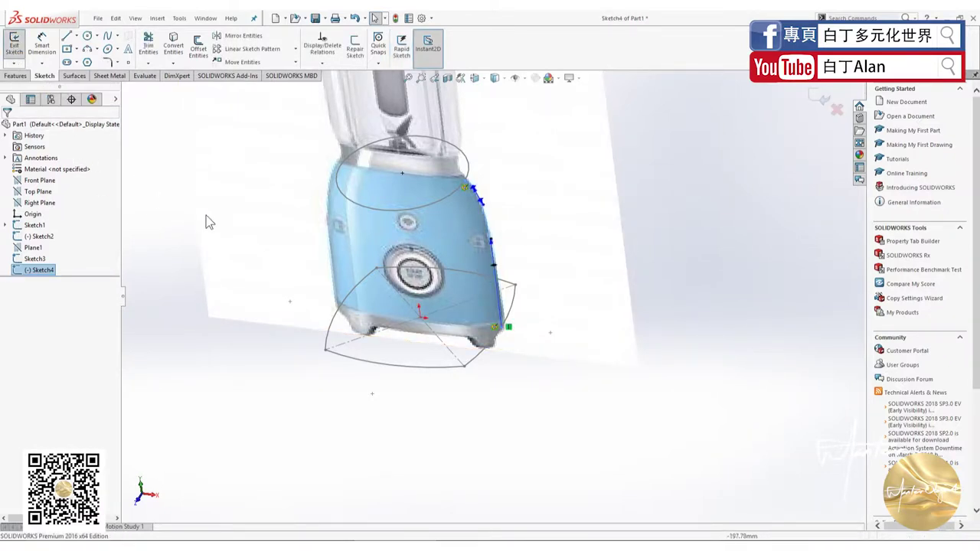
pyautogui.click(37, 182)
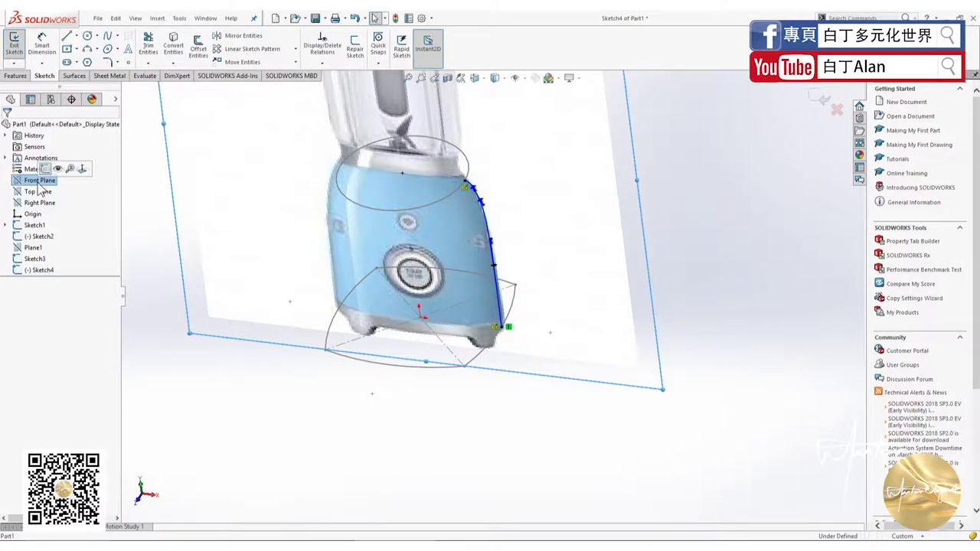
pyautogui.hotkey('ctrl', '8')
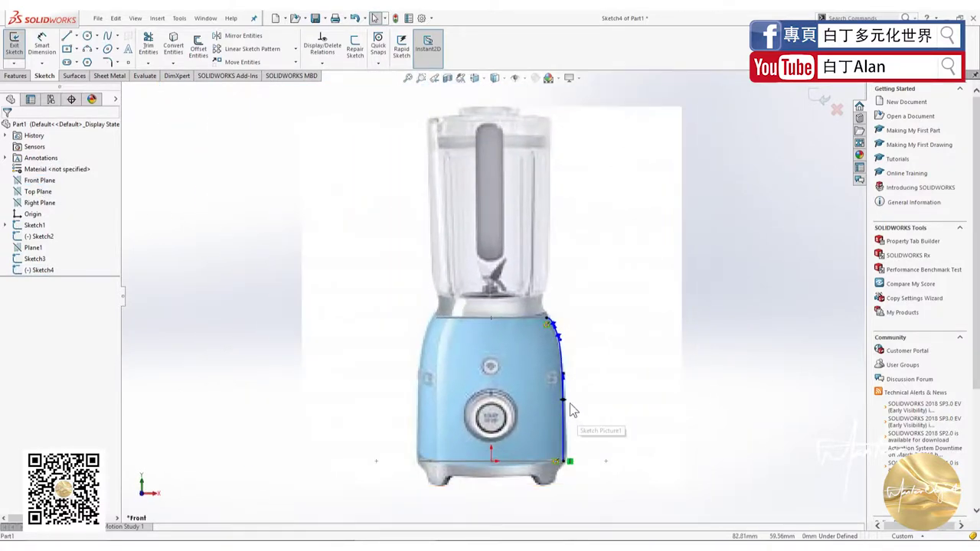
pyautogui.moveTo(576, 365); pyautogui.dragTo(528, 337, button='middle')
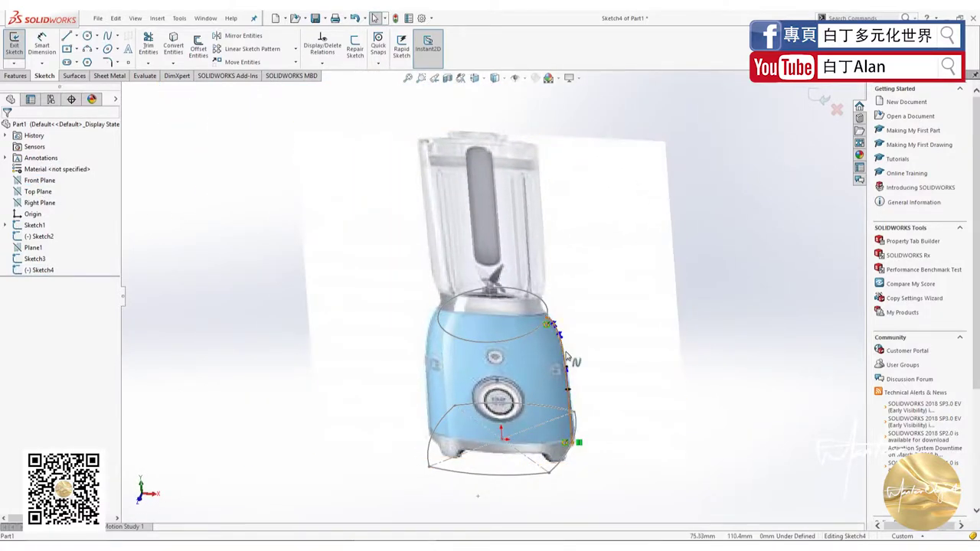
# - Leave the open sketch, then select Sketch4 and reopen it for editing
pyautogui.click(41, 272)
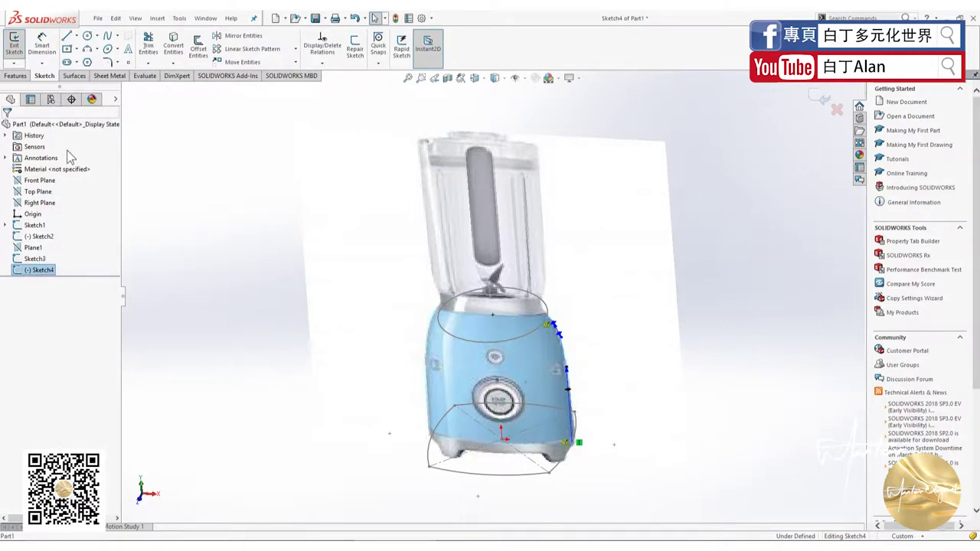
pyautogui.click(16, 76)
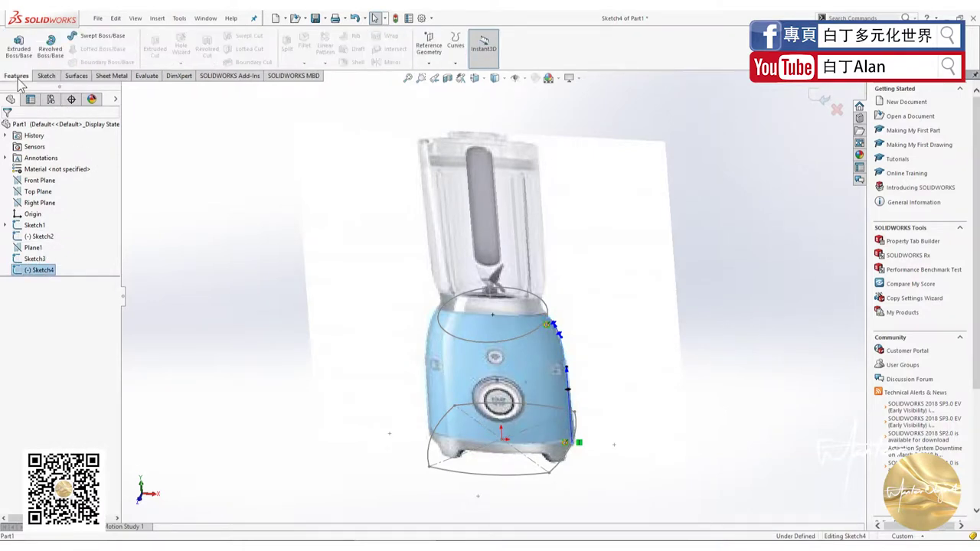
pyautogui.click(46, 75)
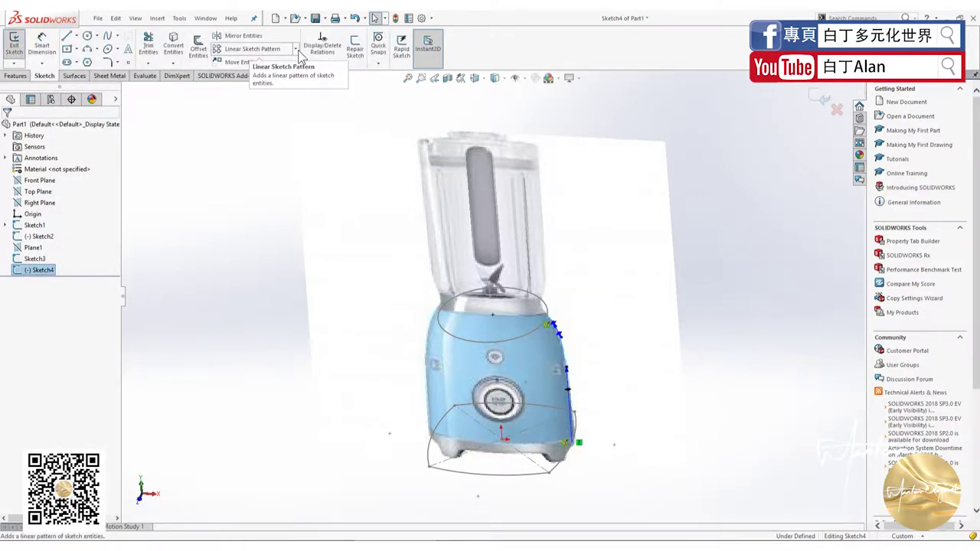
pyautogui.click(825, 101)
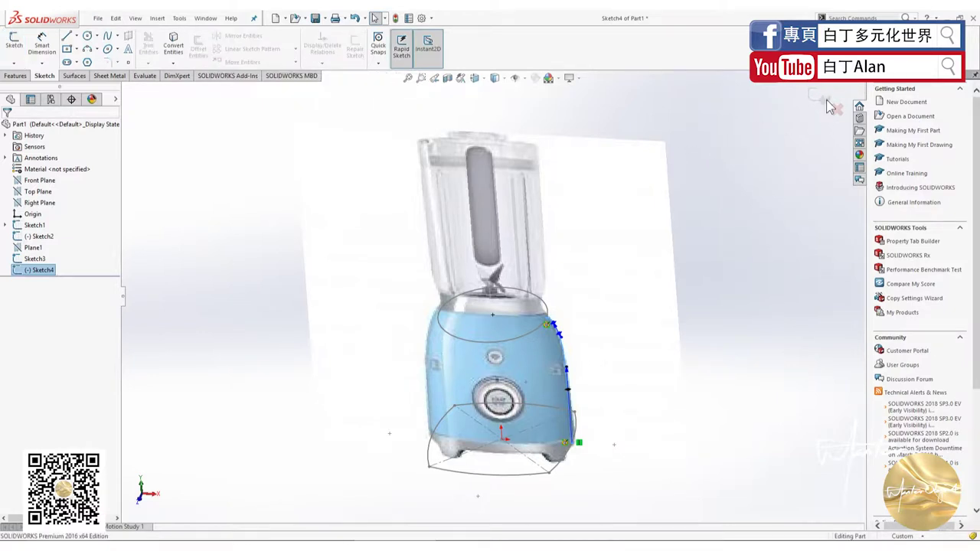
pyautogui.click(15, 76)
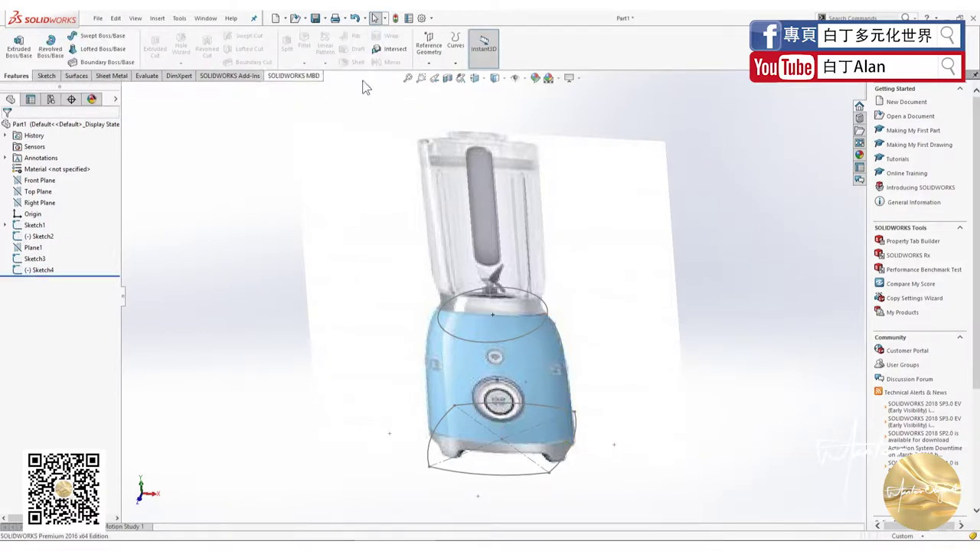
pyautogui.click(38, 270)
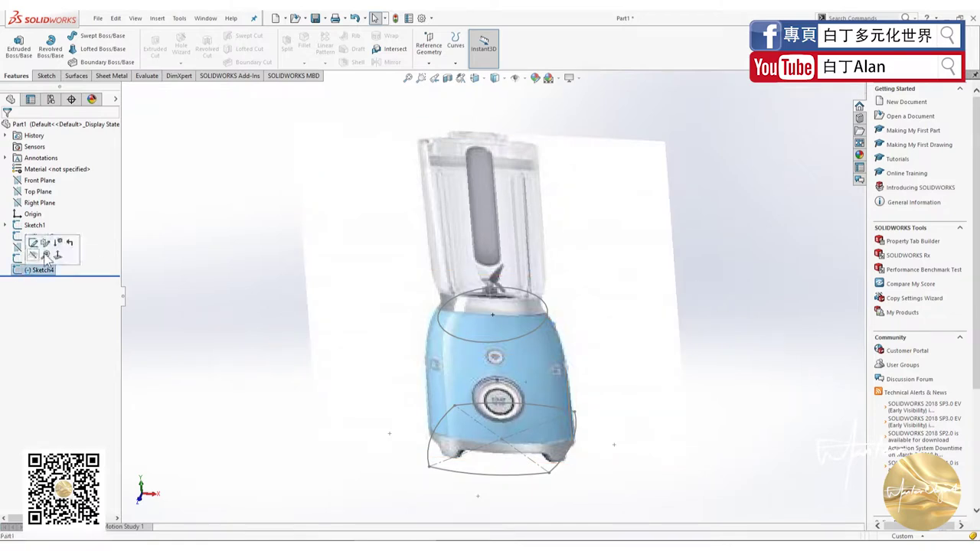
pyautogui.doubleClick(565, 327)
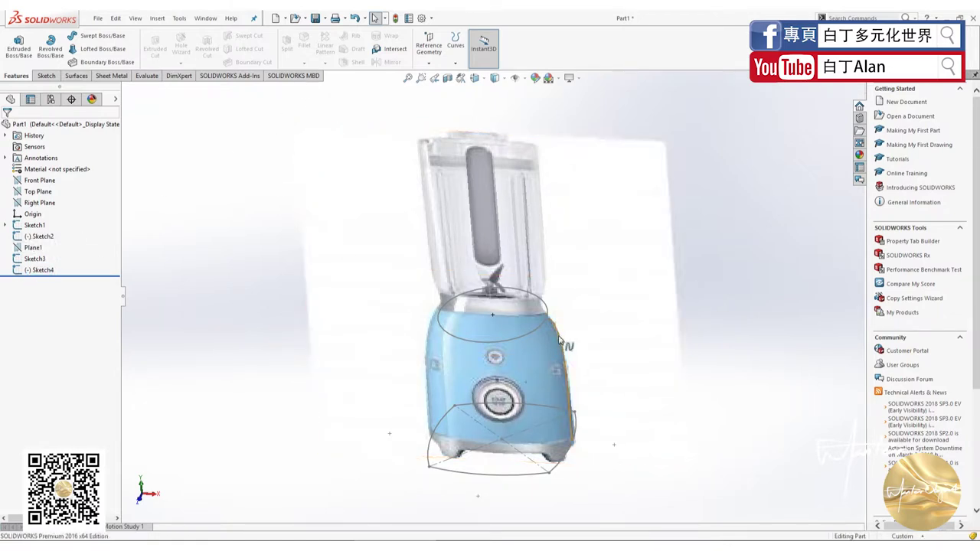
pyautogui.click(47, 76)
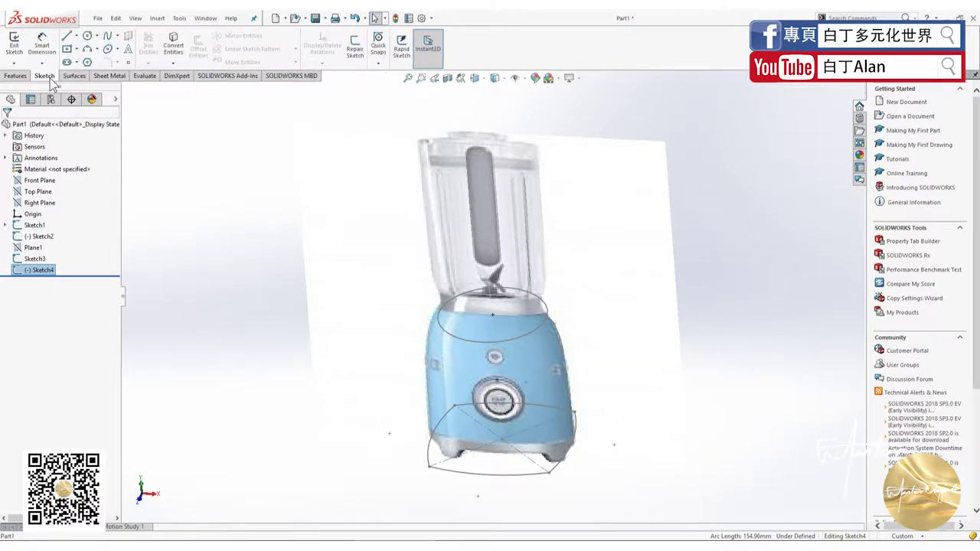
pyautogui.click(15, 66)
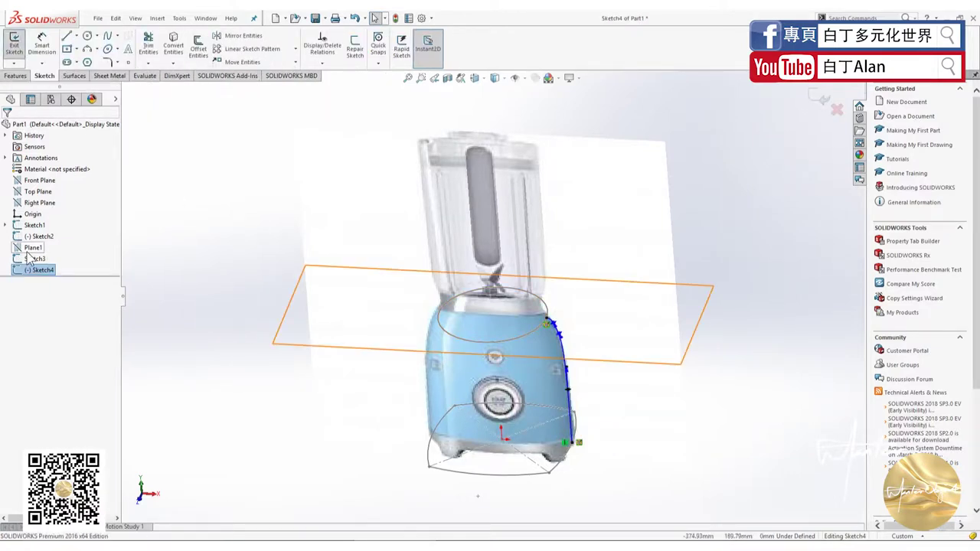
# - View the Front Plane head-on and draw a vertical centerline through the blender's middle to the base bottom
pyautogui.click(41, 183)
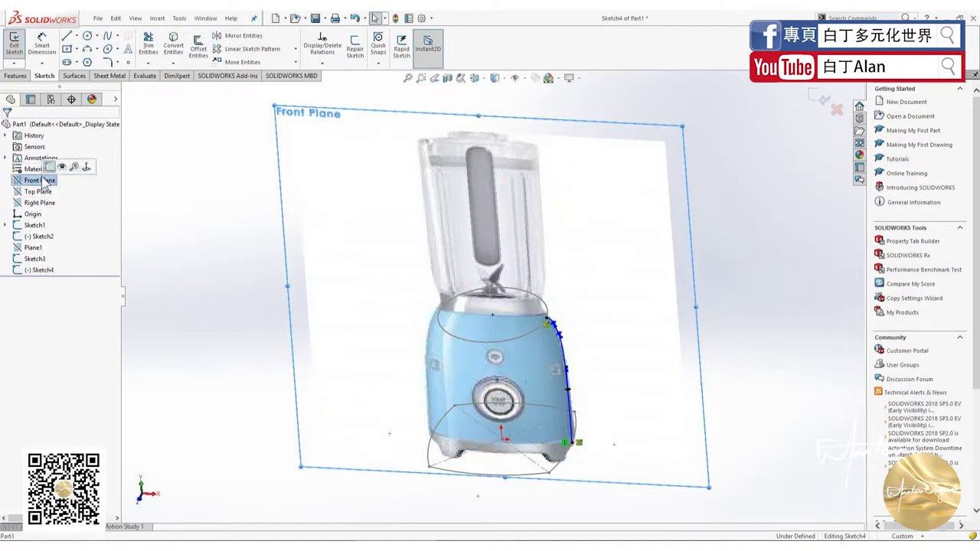
pyautogui.hotkey('ctrl', '8')
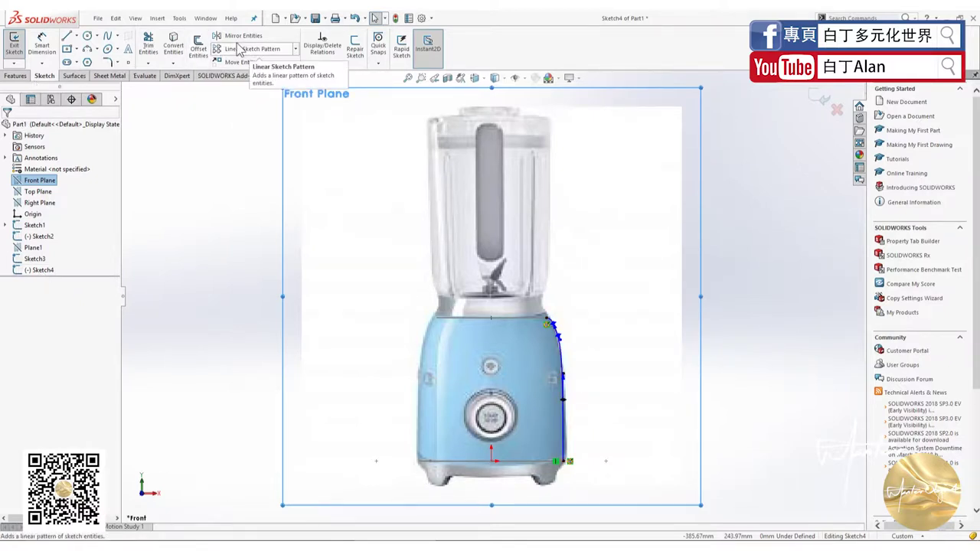
pyautogui.click(77, 36)
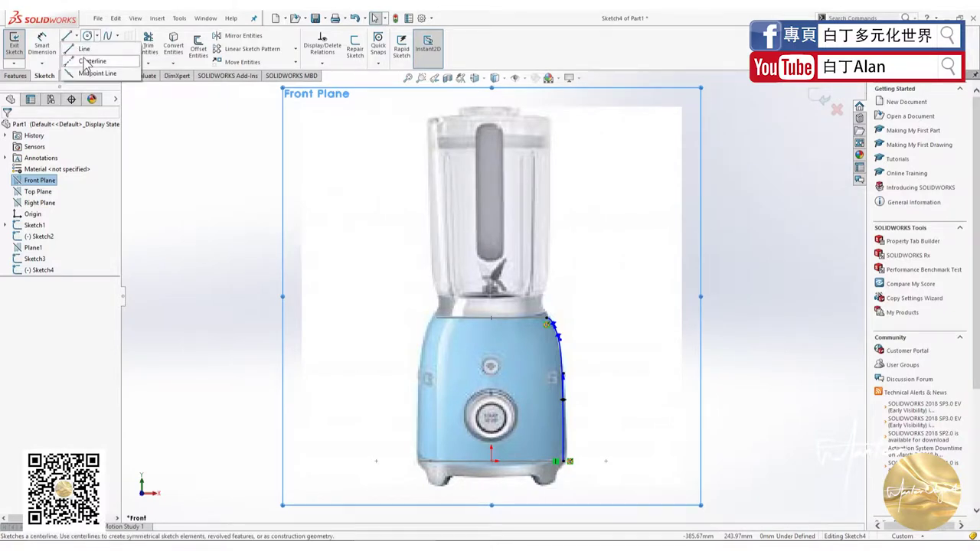
pyautogui.click(91, 57)
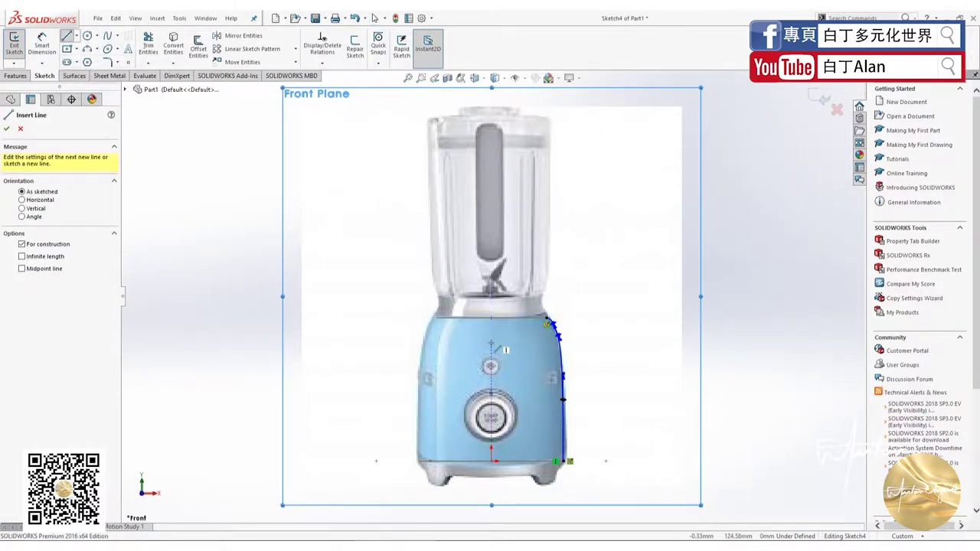
pyautogui.click(491, 344)
pyautogui.click(491, 461)
pyautogui.press('Escape')
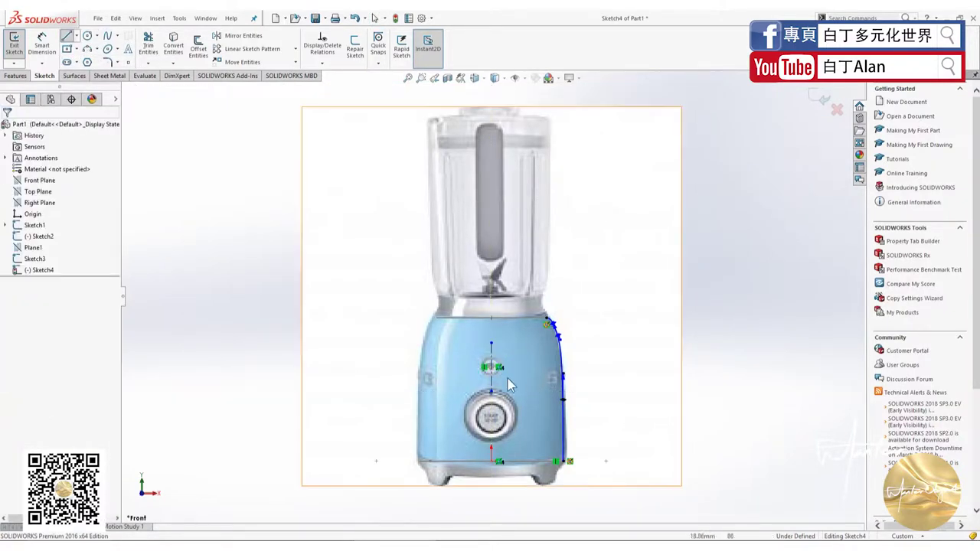
# - Select the right-side spline, whose first point reads 57.50, 150.00 in Spline properties
pyautogui.click(563, 359)
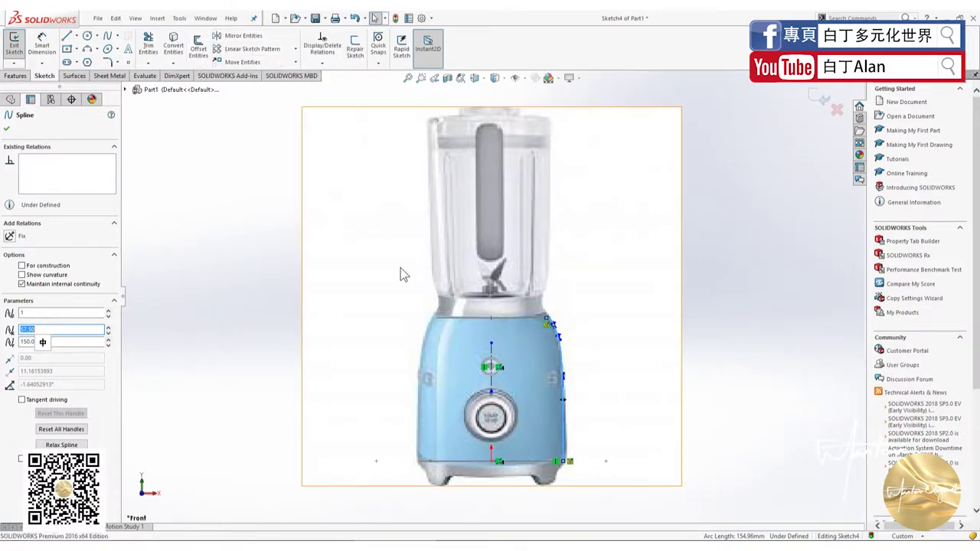
pyautogui.click(128, 90)
pyautogui.click(126, 90)
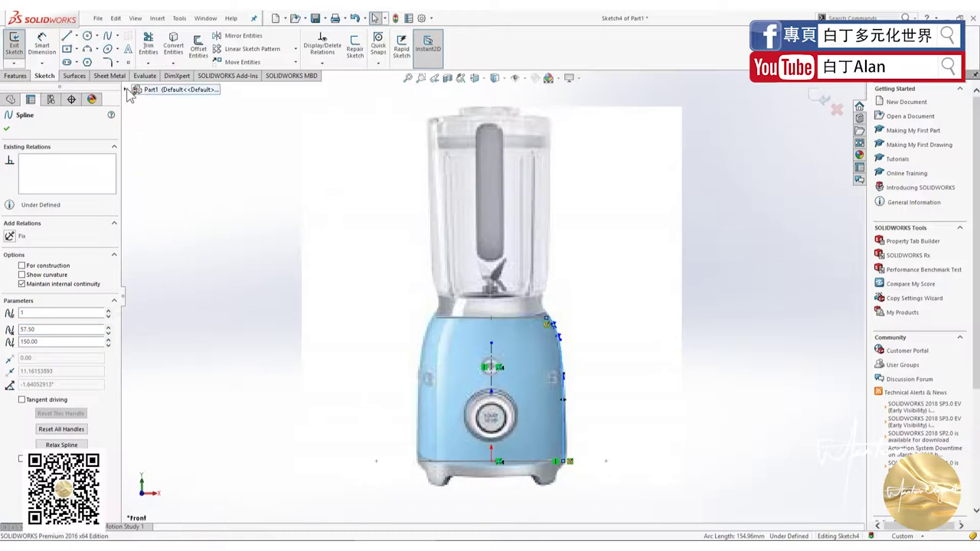
# - Mirror Spline1 about centerline Line6 onto the left side, then exit Sketch4
pyautogui.click(215, 43)
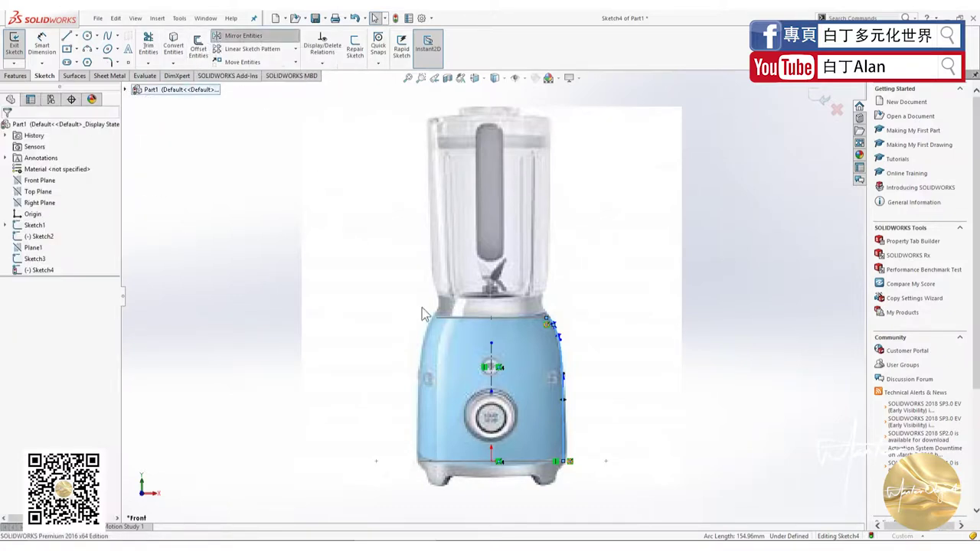
pyautogui.click(491, 383)
pyautogui.rightClick(75, 210)
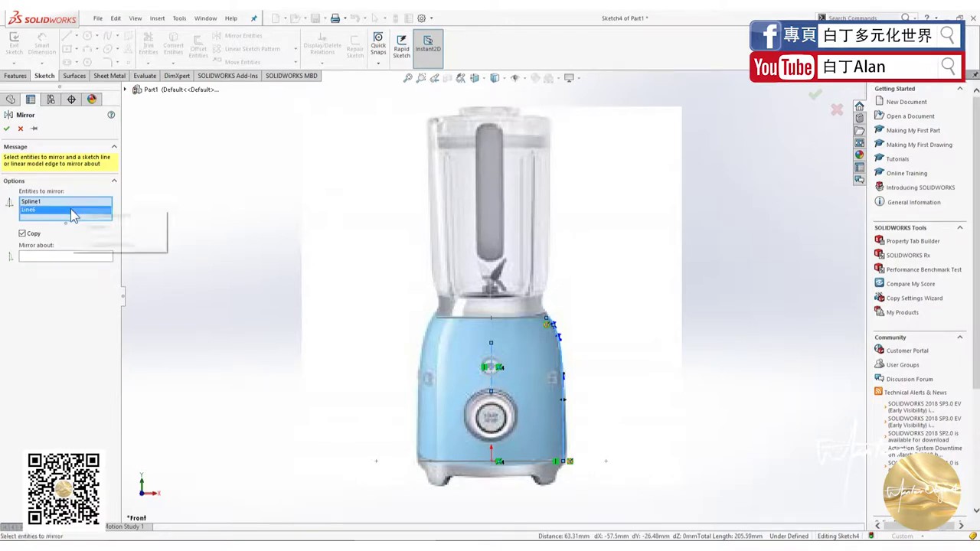
pyautogui.click(88, 228)
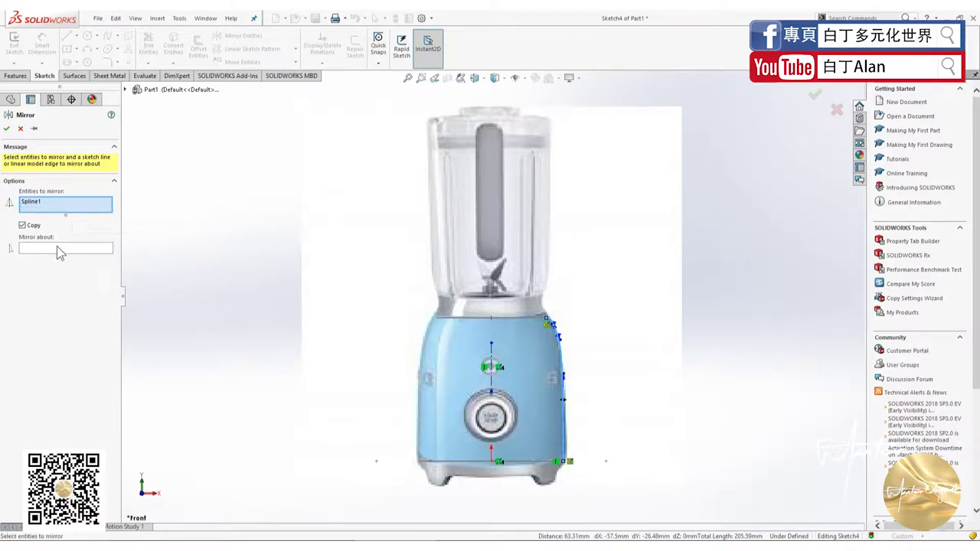
pyautogui.click(492, 382)
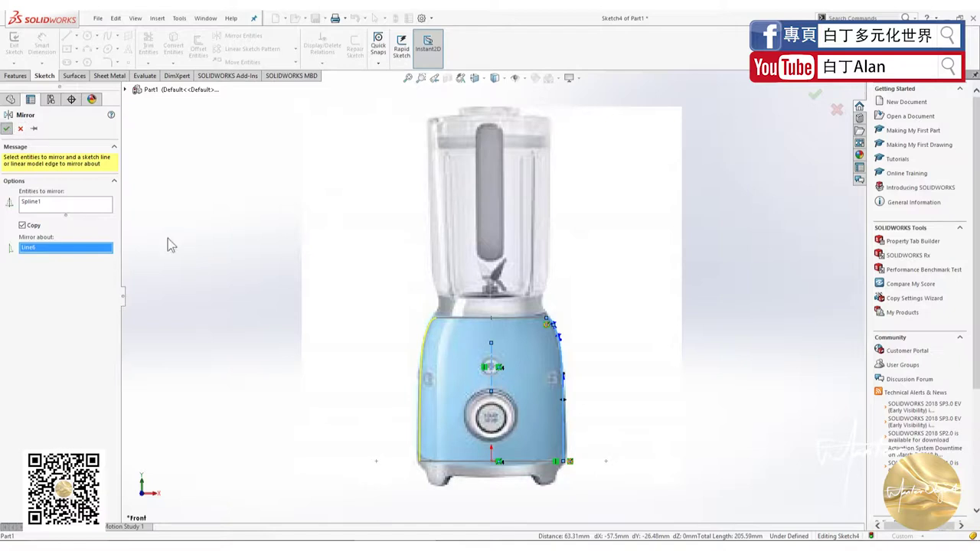
pyautogui.press('Return')
pyautogui.click(822, 106)
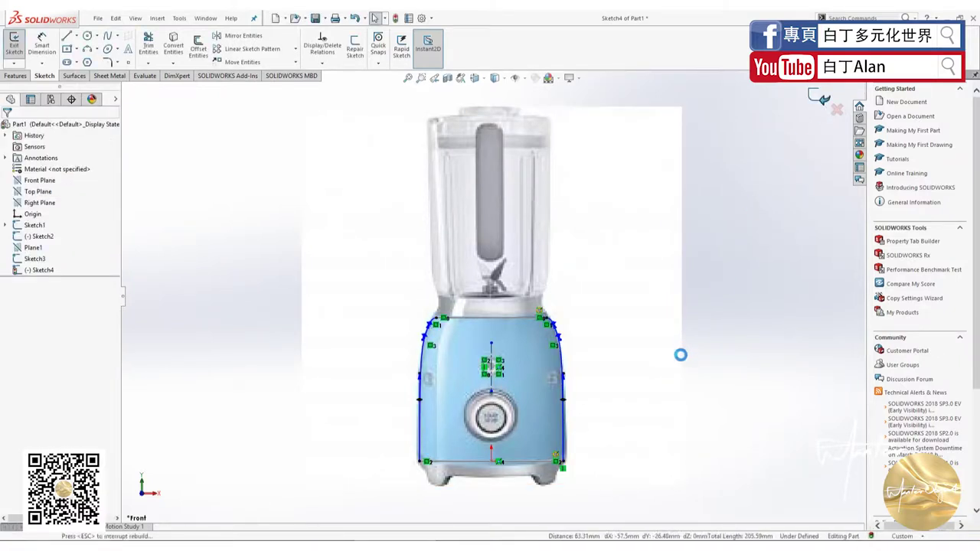
pyautogui.moveTo(676, 350); pyautogui.dragTo(646, 439, button='middle')
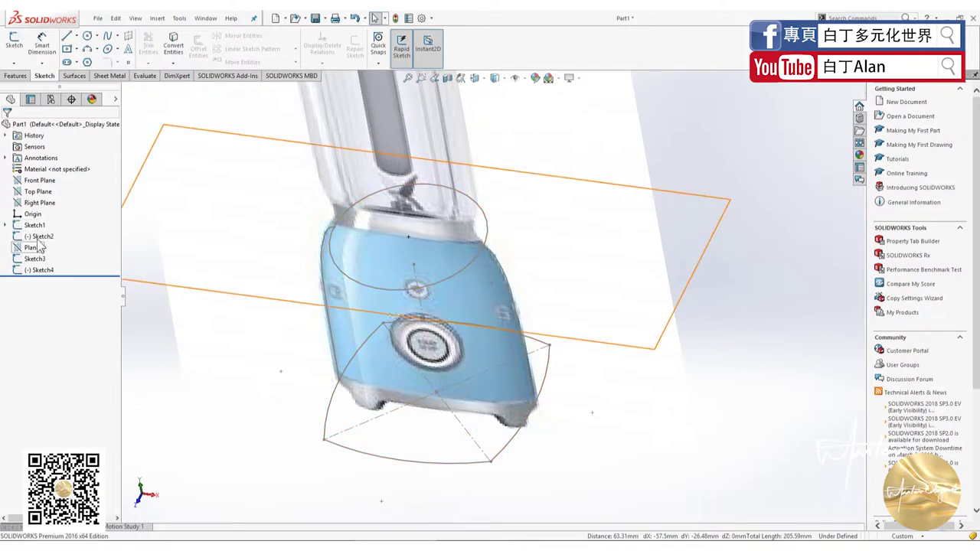
# - On the Right Plane, viewed head-on, draw a three-point spline from the base line to the top line
pyautogui.click(30, 203)
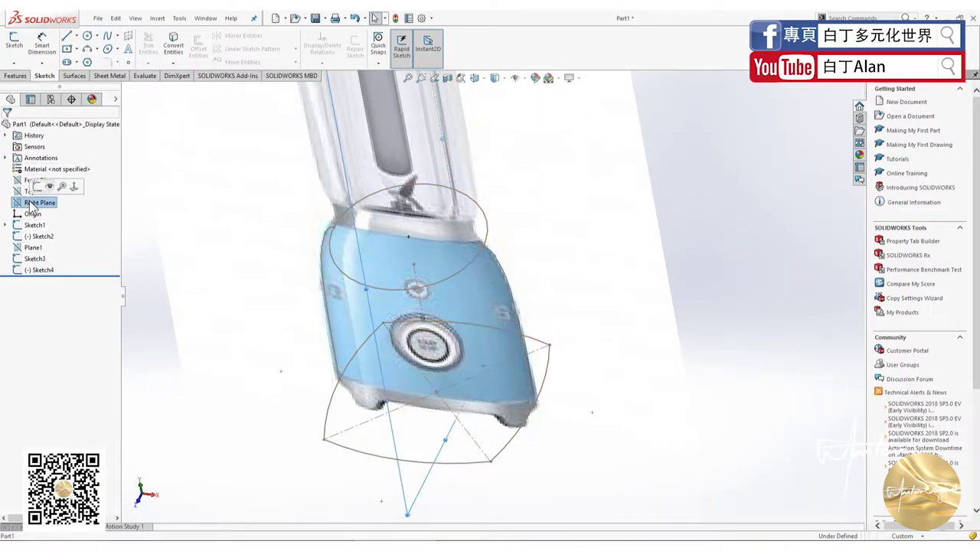
pyautogui.click(73, 186)
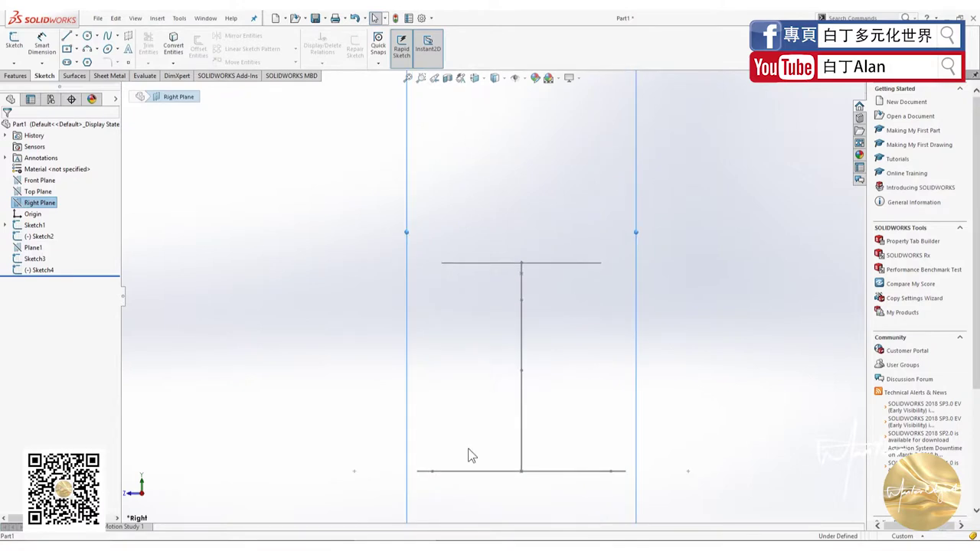
pyautogui.scroll(-1, 471, 456)
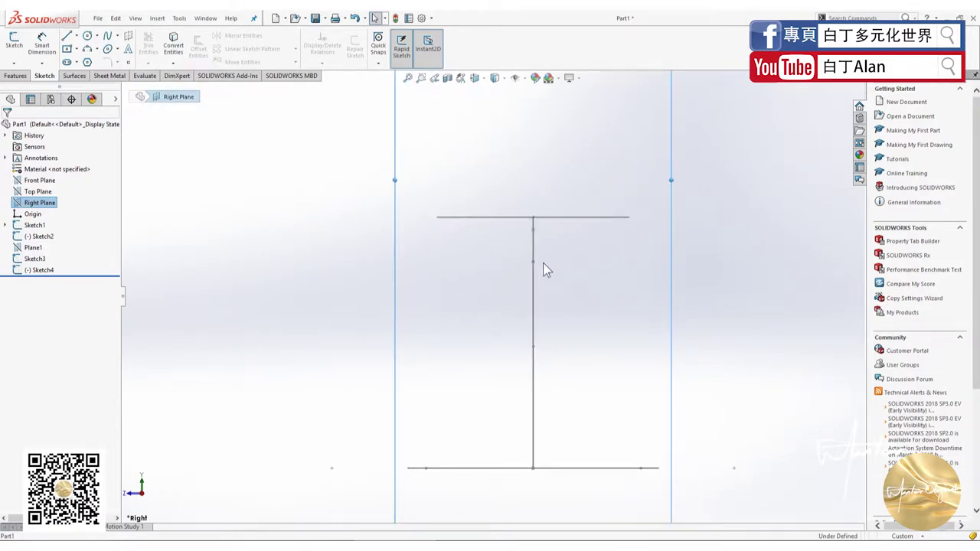
pyautogui.click(107, 36)
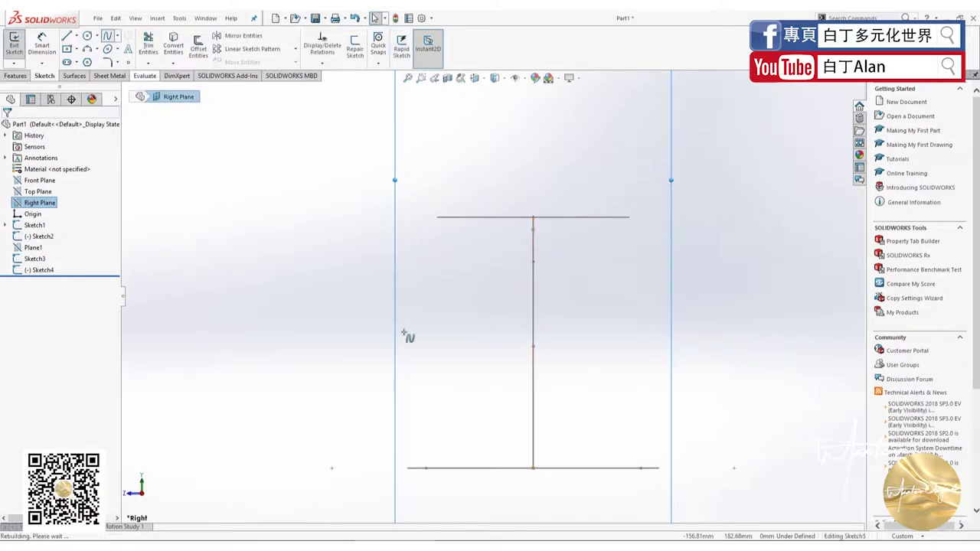
pyautogui.click(393, 468)
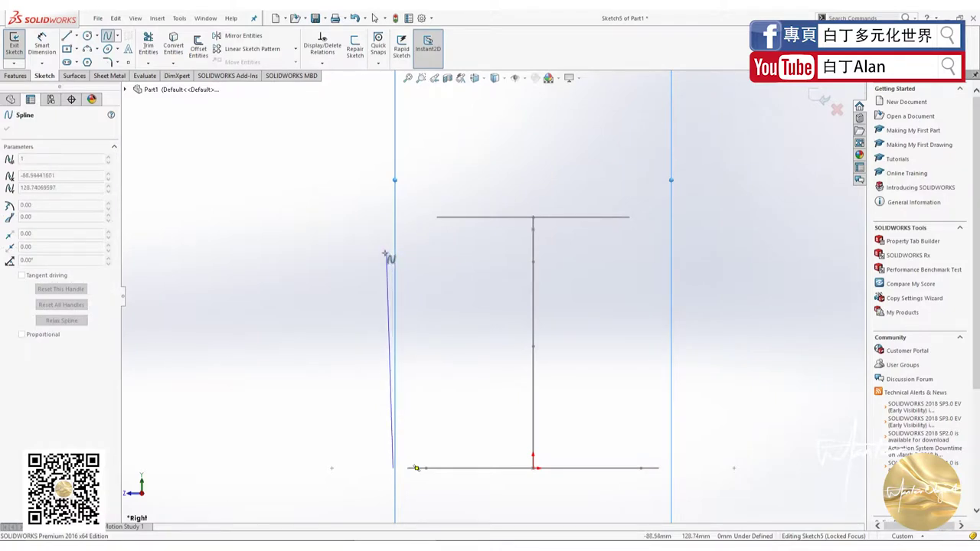
pyautogui.click(402, 251)
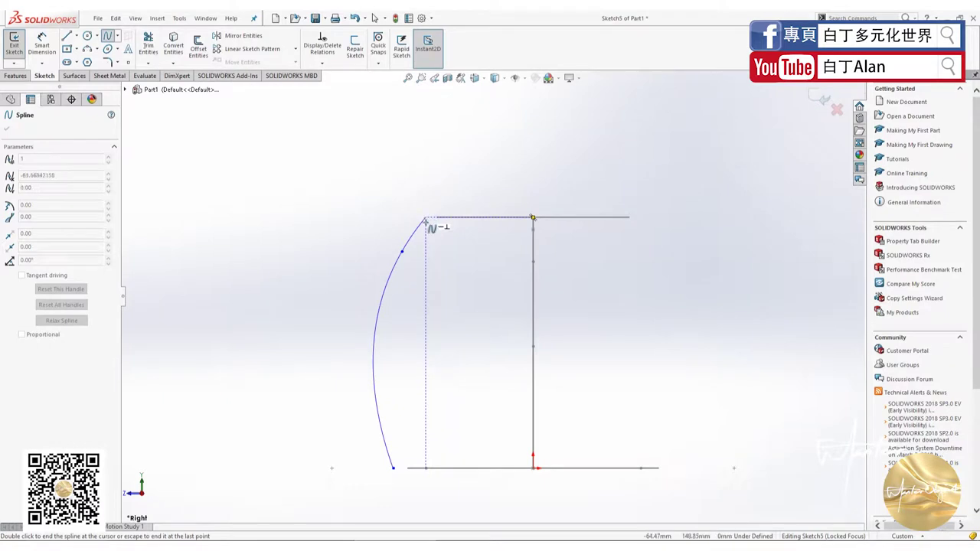
pyautogui.doubleClick(425, 222)
# - Make the spline's top end coincident with the top arc and pierce its bottom end onto the base arc
pyautogui.click(441, 220)
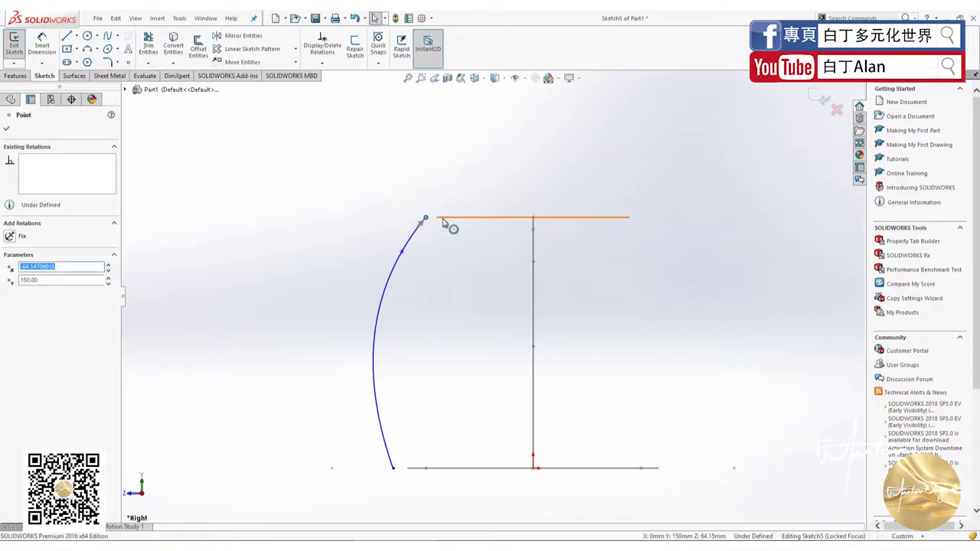
pyautogui.keyDown('ctrl'); pyautogui.click(442, 219); pyautogui.keyUp('ctrl')
pyautogui.click(8, 273)
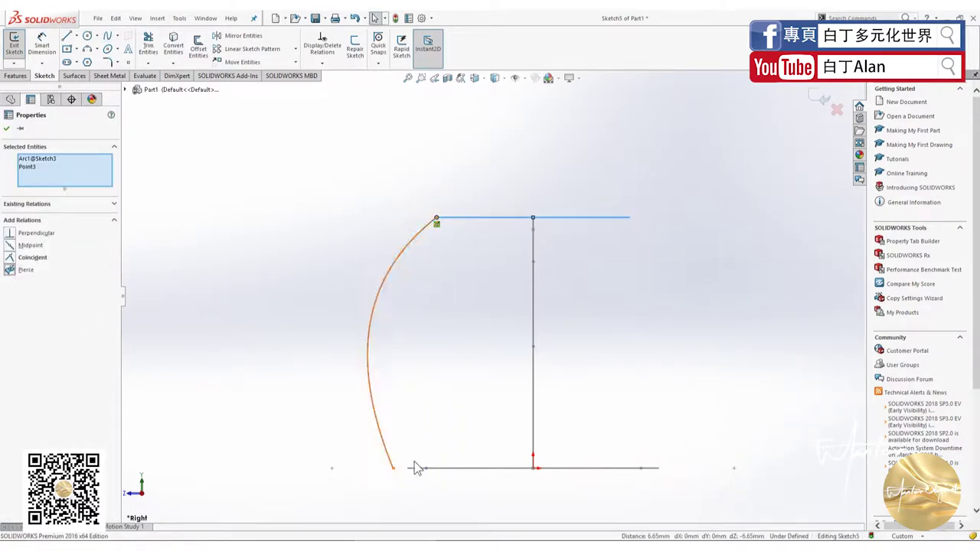
pyautogui.click(394, 468)
pyautogui.keyDown('ctrl'); pyautogui.click(417, 467); pyautogui.keyUp('ctrl')
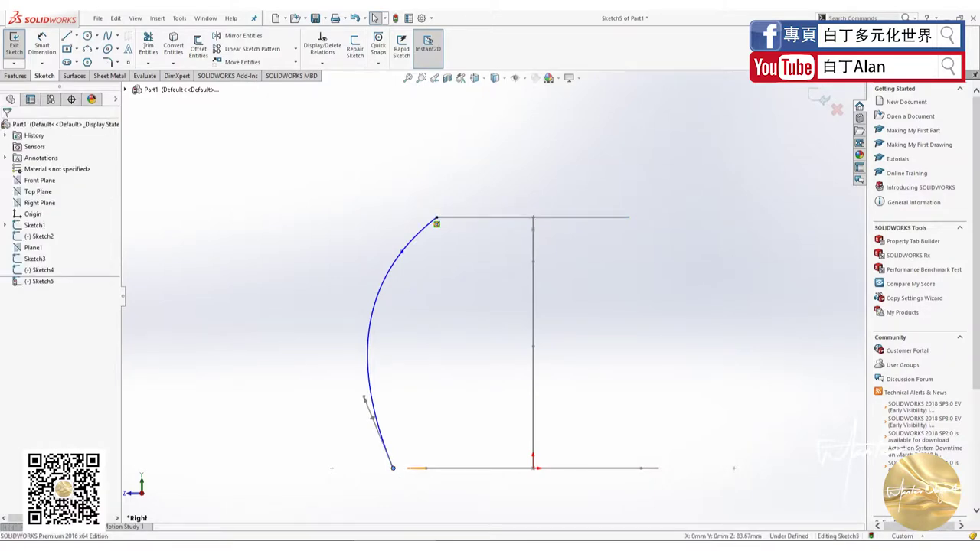
pyautogui.click(9, 271)
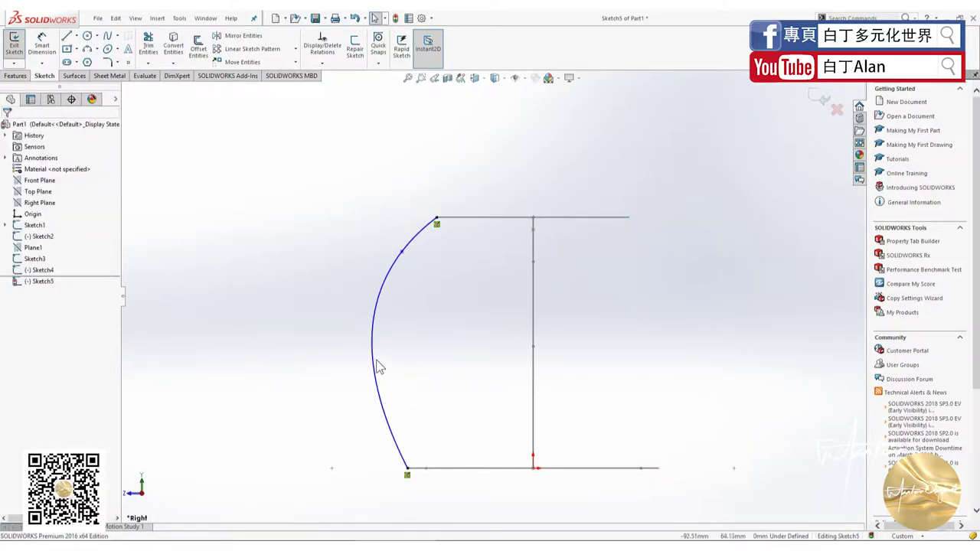
pyautogui.moveTo(402, 256); pyautogui.dragTo(417, 249)
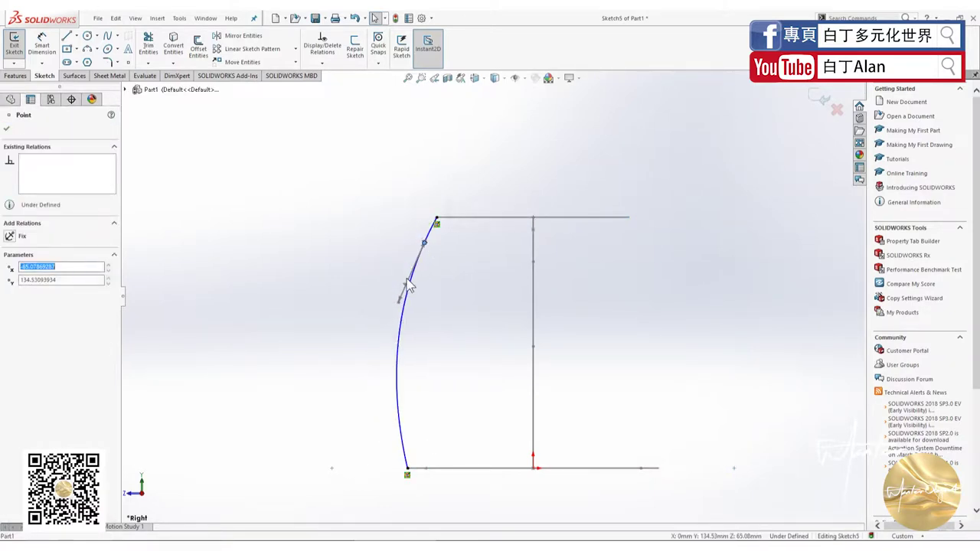
# - Drag Sketch5's spline tangent and upper points so it curves smoothly into the top shoulder, then zoom to fit
pyautogui.moveTo(413, 284); pyautogui.dragTo(408, 270)
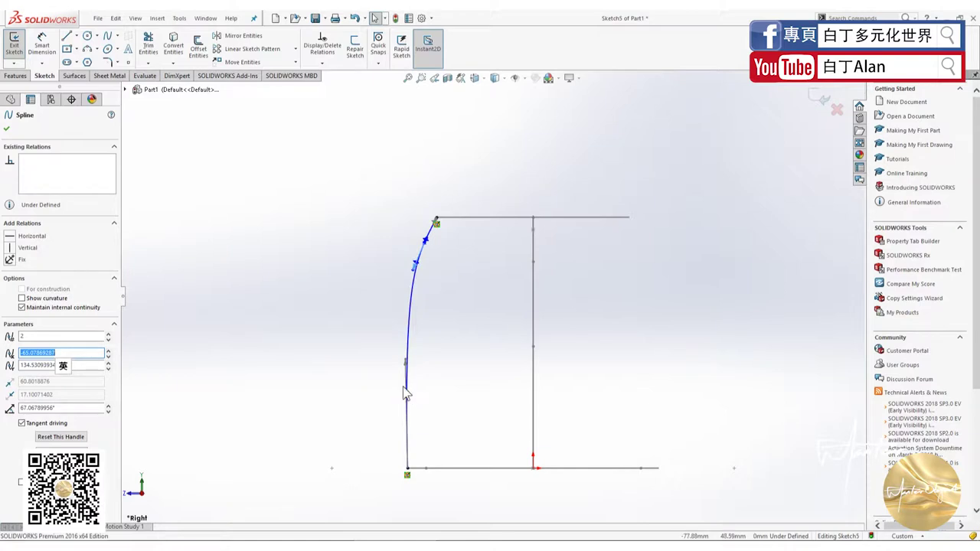
pyautogui.click(406, 375)
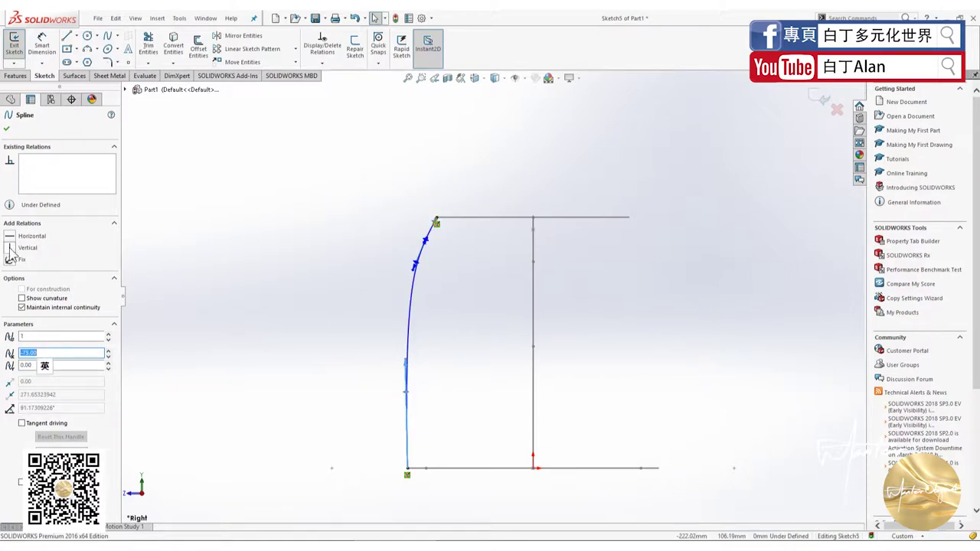
pyautogui.click(239, 359)
pyautogui.scroll(-3, 480, 255)
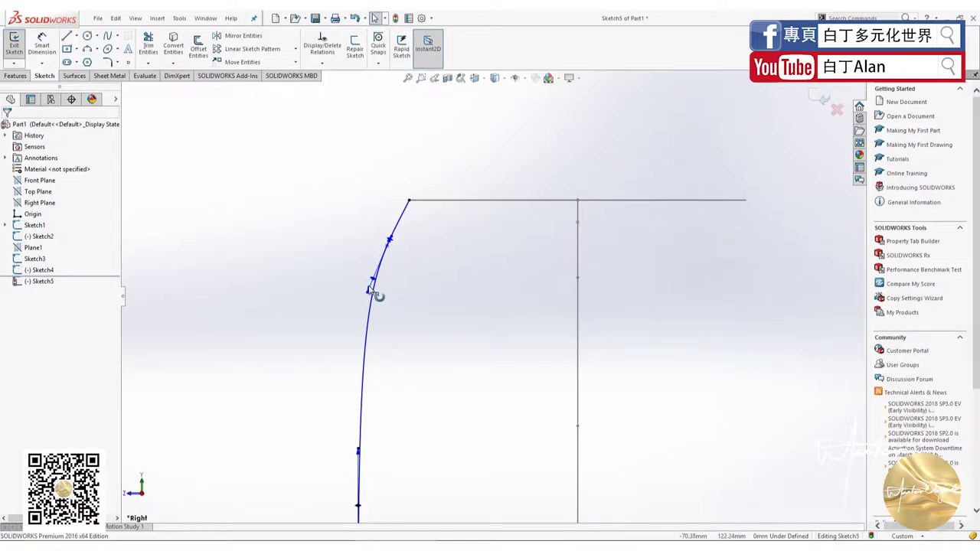
pyautogui.click(578, 279)
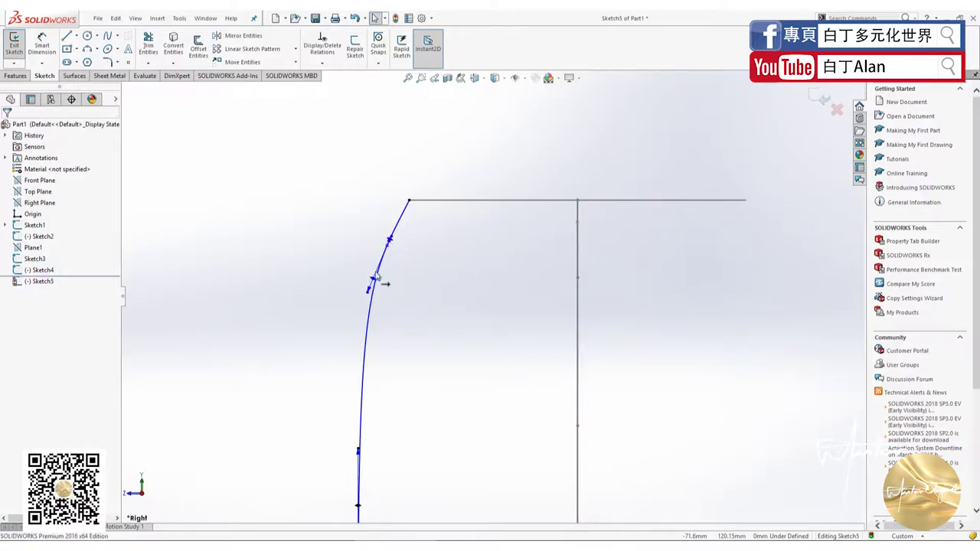
pyautogui.moveTo(376, 277)
pyautogui.mouseDown()
pyautogui.moveTo(370, 290)
pyautogui.moveTo(372, 283)
pyautogui.mouseUp()
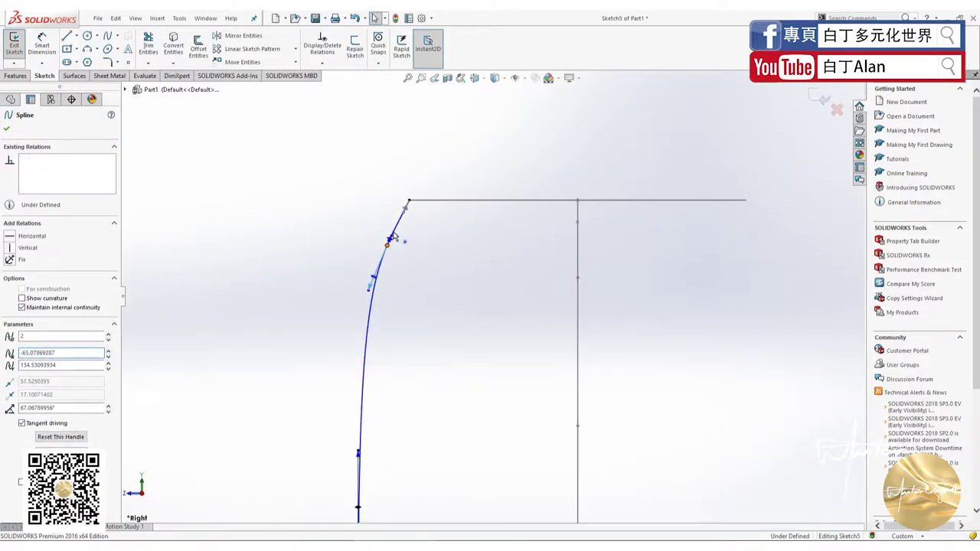
pyautogui.moveTo(387, 248)
pyautogui.mouseDown()
pyautogui.moveTo(391, 227)
pyautogui.moveTo(375, 274)
pyautogui.mouseUp()
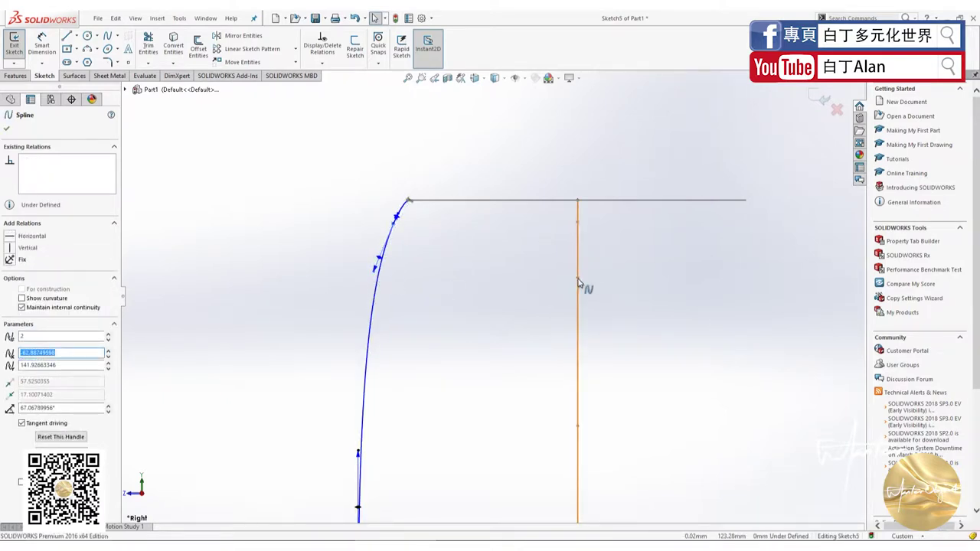
pyautogui.click(429, 304)
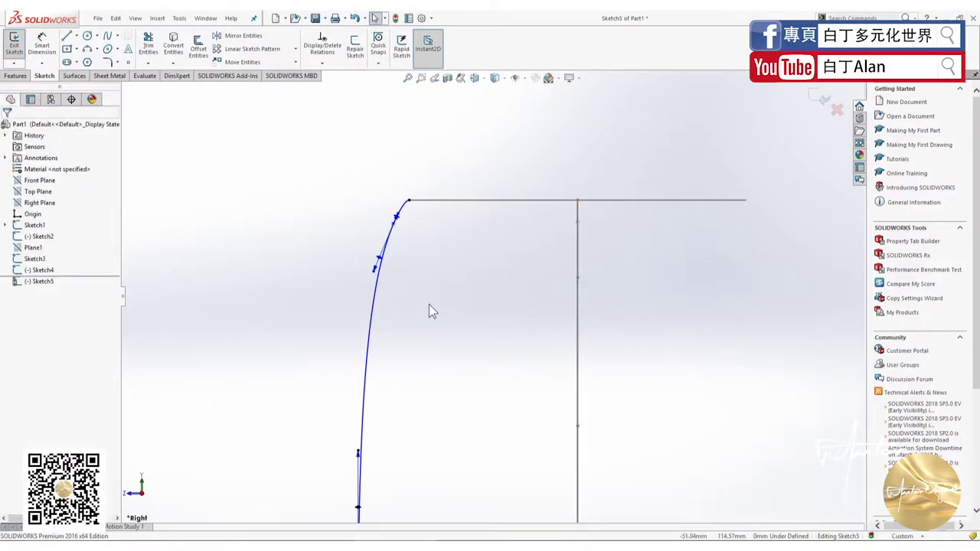
pyautogui.press('f')
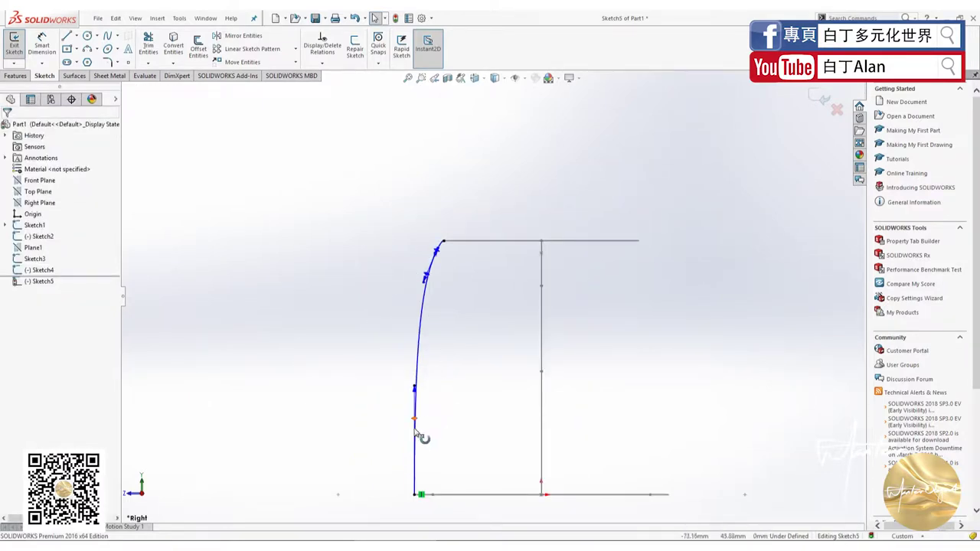
# - Exit Sketch5 and start a new Sketch6 on the Right Plane
pyautogui.moveTo(453, 389); pyautogui.dragTo(490, 406, button='middle')
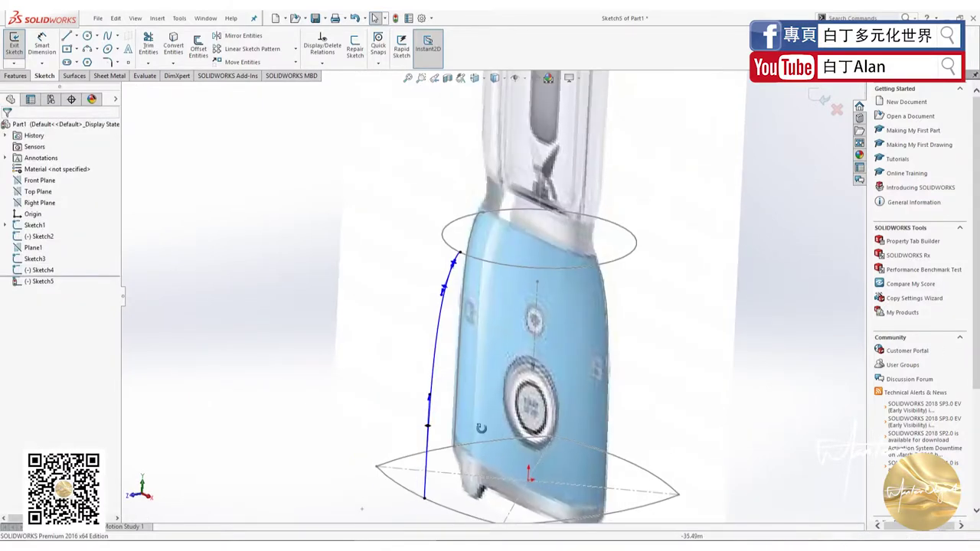
pyautogui.click(820, 99)
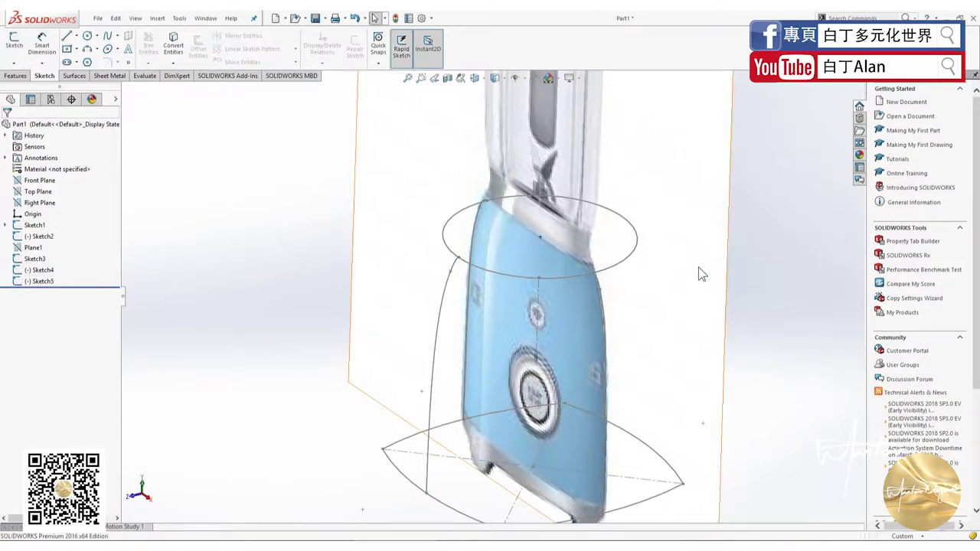
pyautogui.moveTo(666, 306); pyautogui.dragTo(651, 327, button='middle')
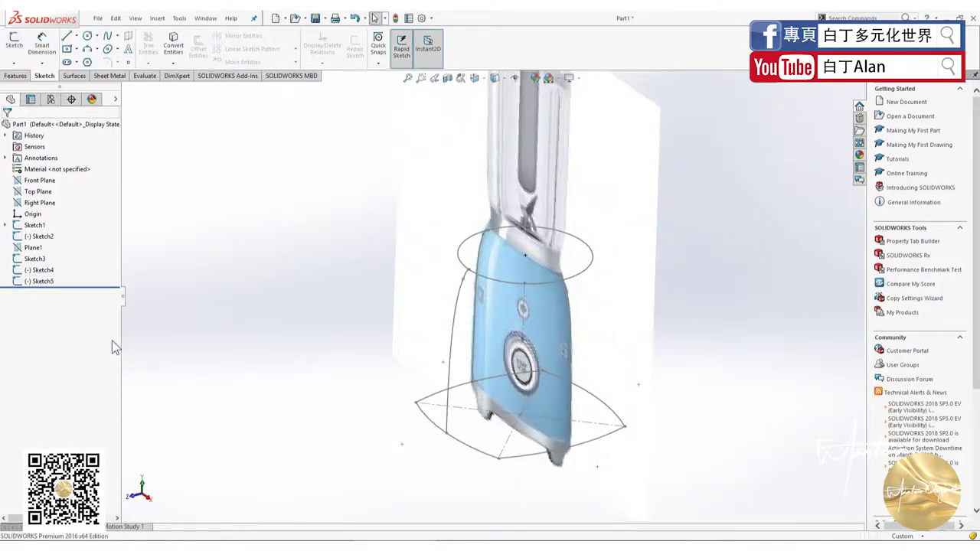
pyautogui.click(14, 42)
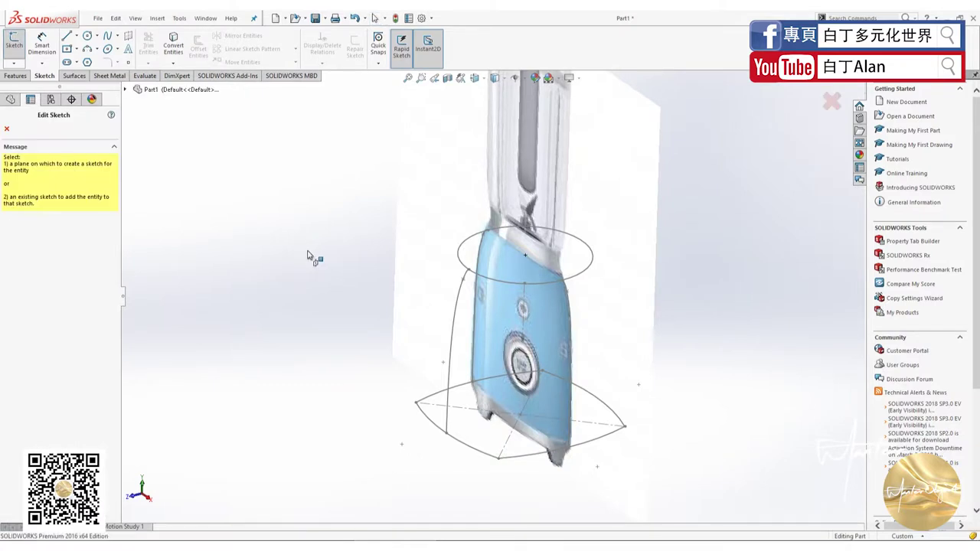
pyautogui.click(125, 90)
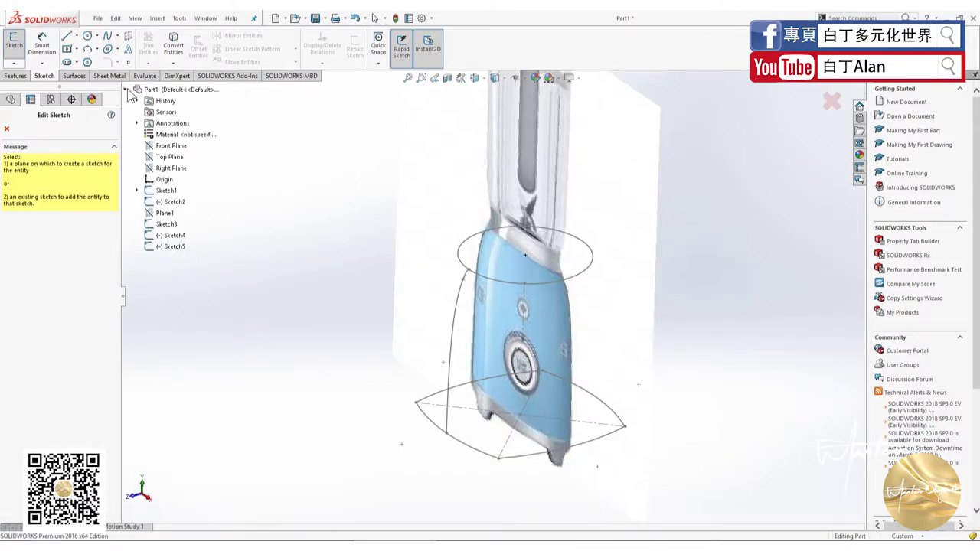
pyautogui.click(164, 169)
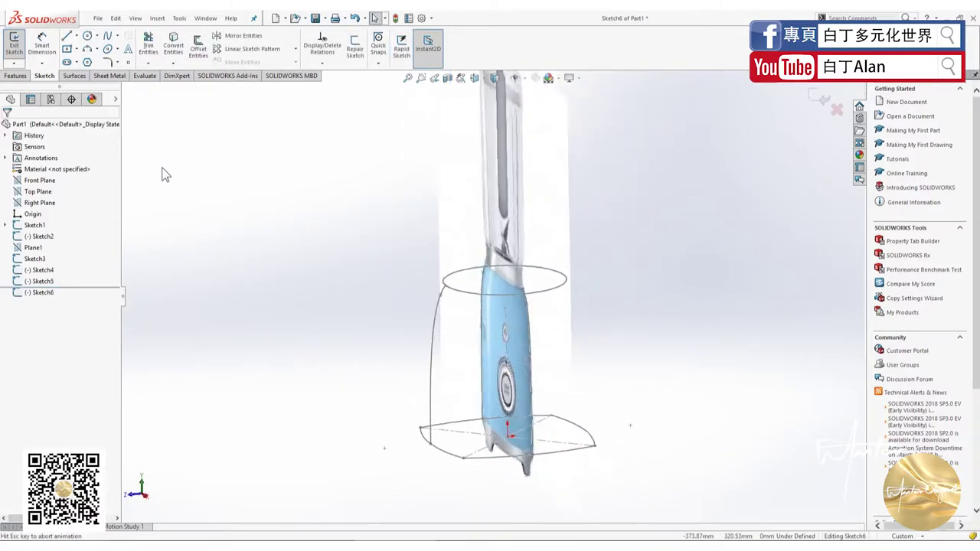
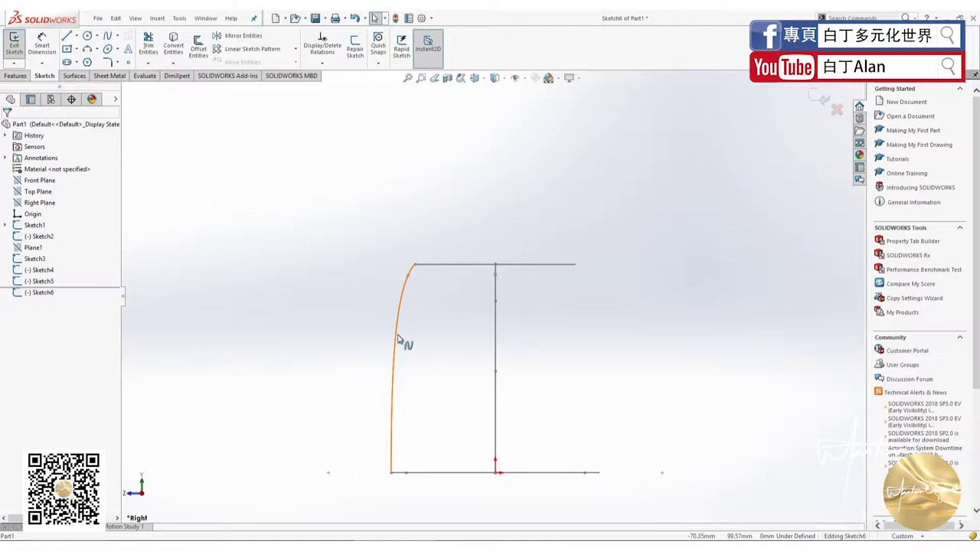
# - Draw a centerline along the lower part of the vertical line
pyautogui.click(75, 36)
pyautogui.click(90, 61)
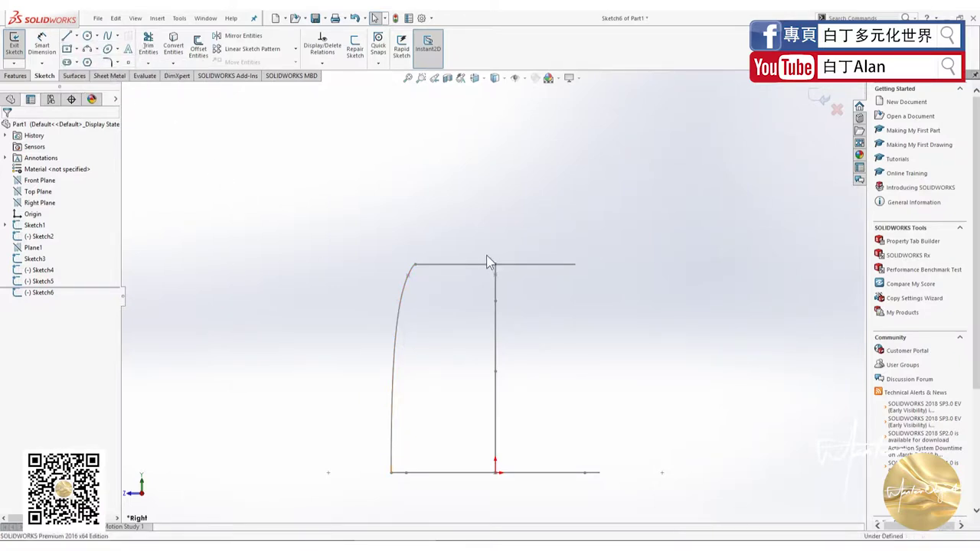
pyautogui.click(496, 319)
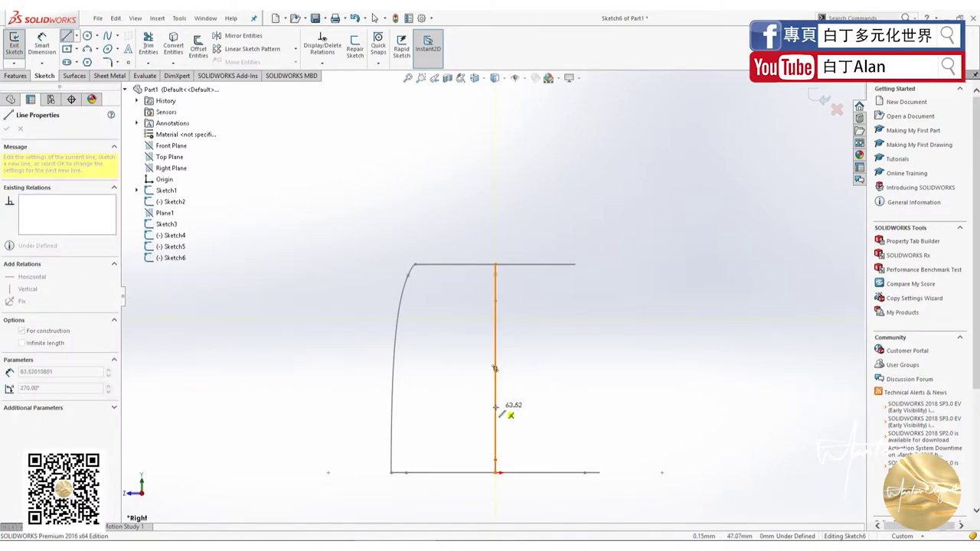
pyautogui.click(498, 407)
pyautogui.press('Escape')
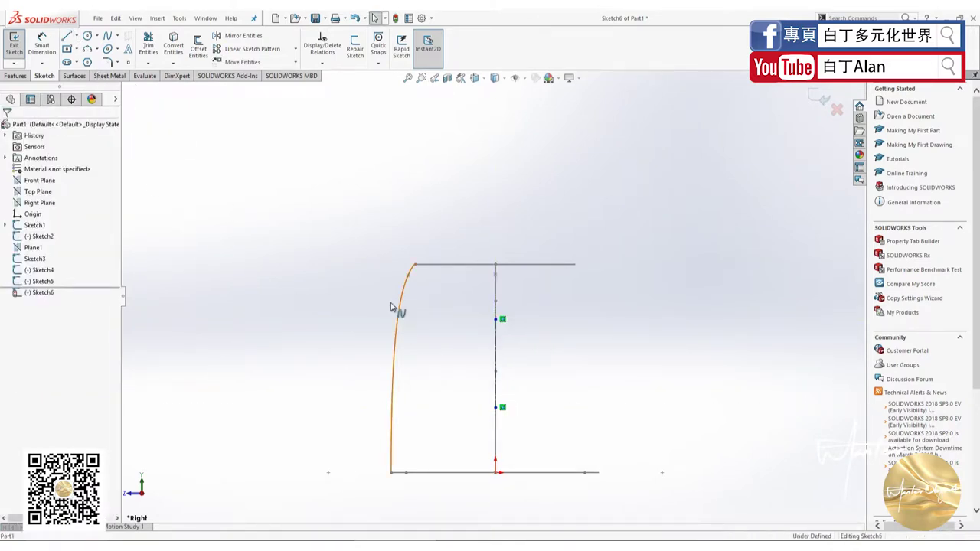
# - Try mirroring the curved profile, cancel it, and delete that lower centerline
pyautogui.click(395, 308)
pyautogui.click(229, 36)
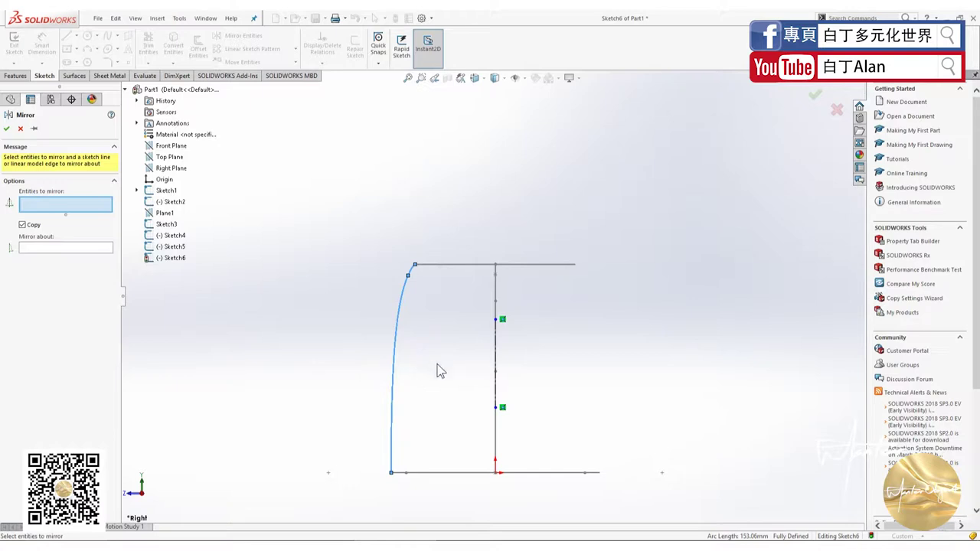
pyautogui.press('Escape')
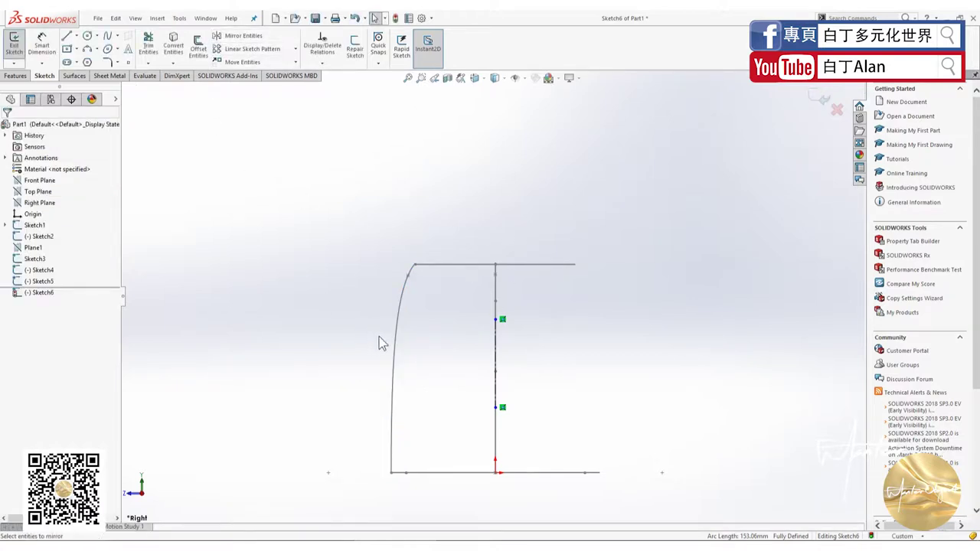
pyautogui.click(239, 36)
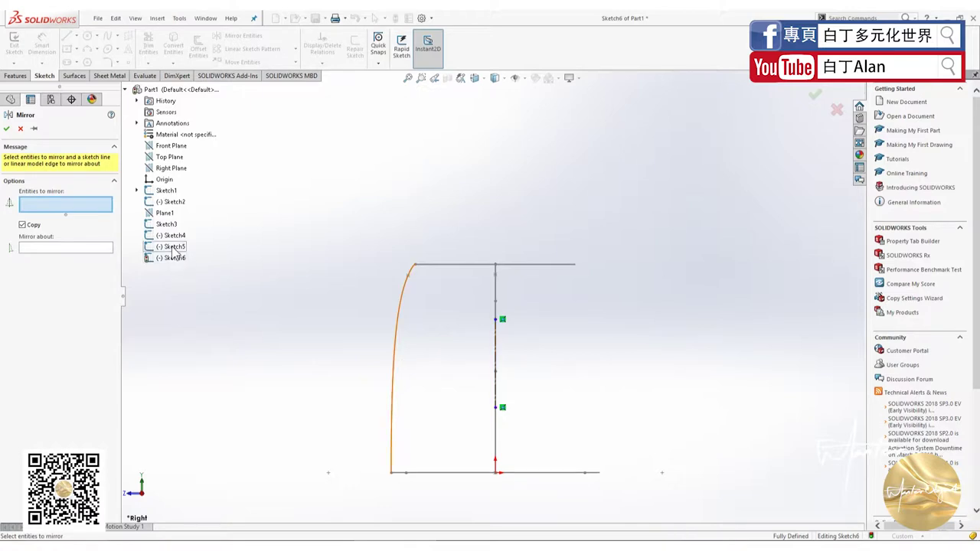
pyautogui.click(34, 248)
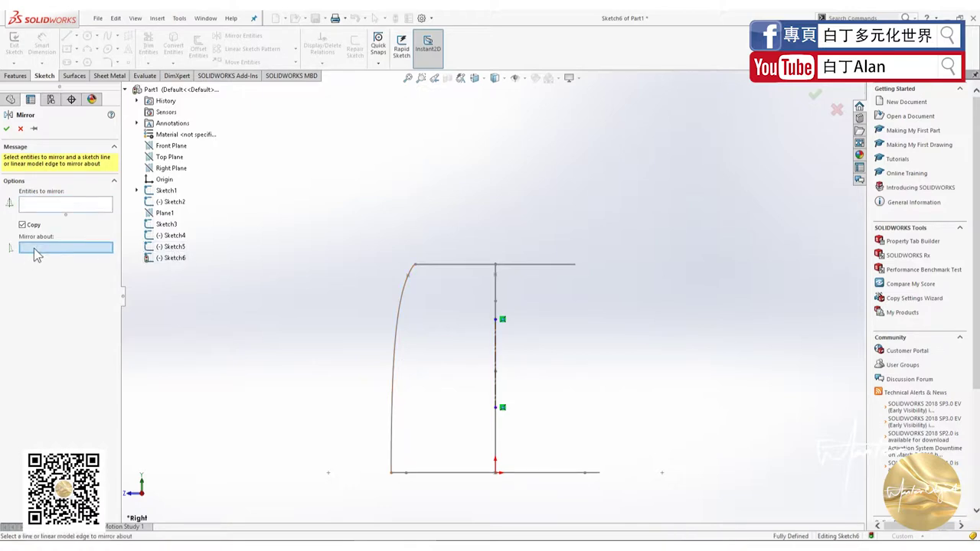
pyautogui.click(20, 128)
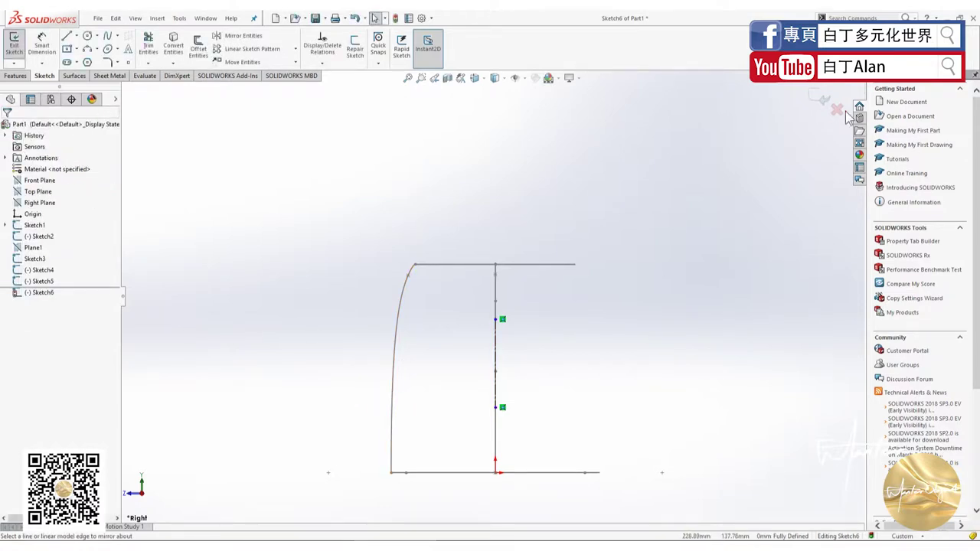
pyautogui.click(495, 342)
pyautogui.press('Delete')
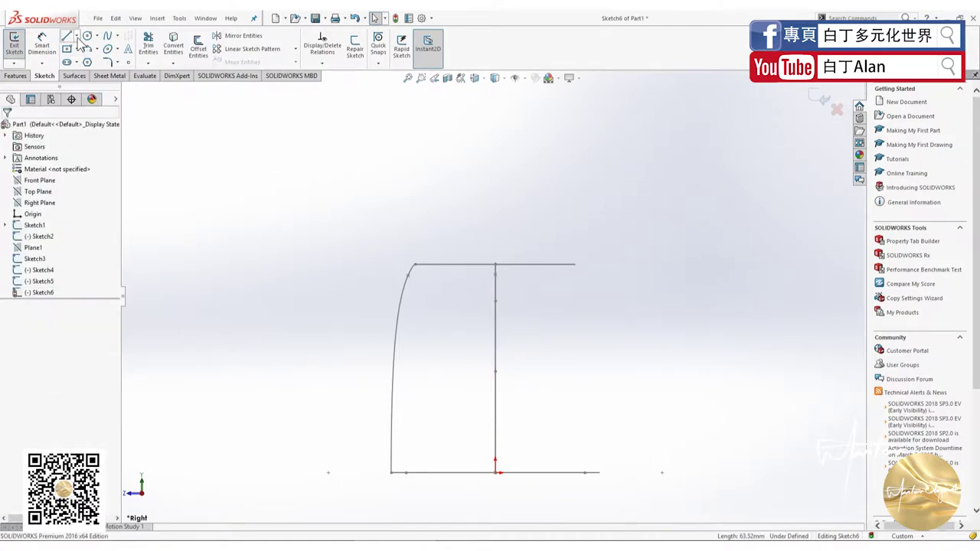
# - Draw a short vertical centerline rising straight up from the top of the vertical line
pyautogui.click(77, 36)
pyautogui.click(96, 52)
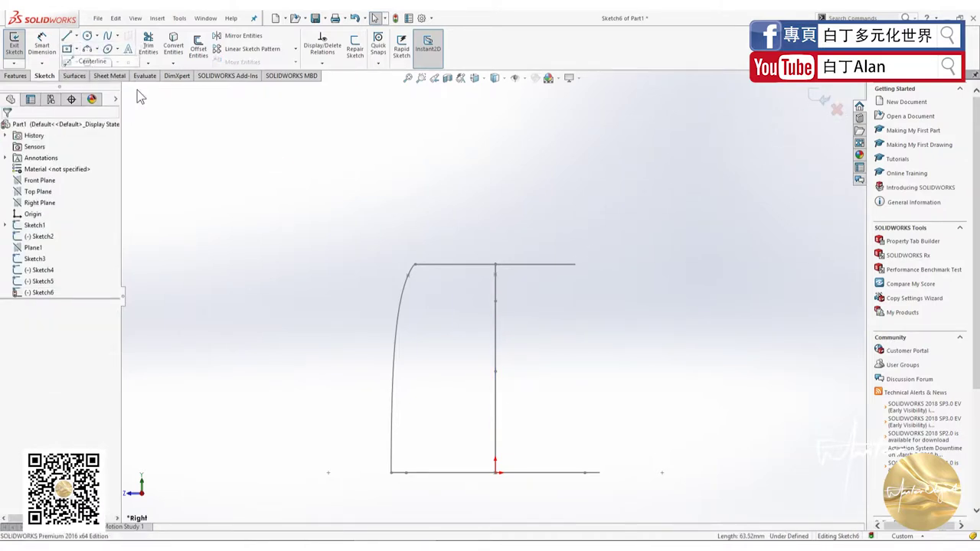
pyautogui.click(496, 254)
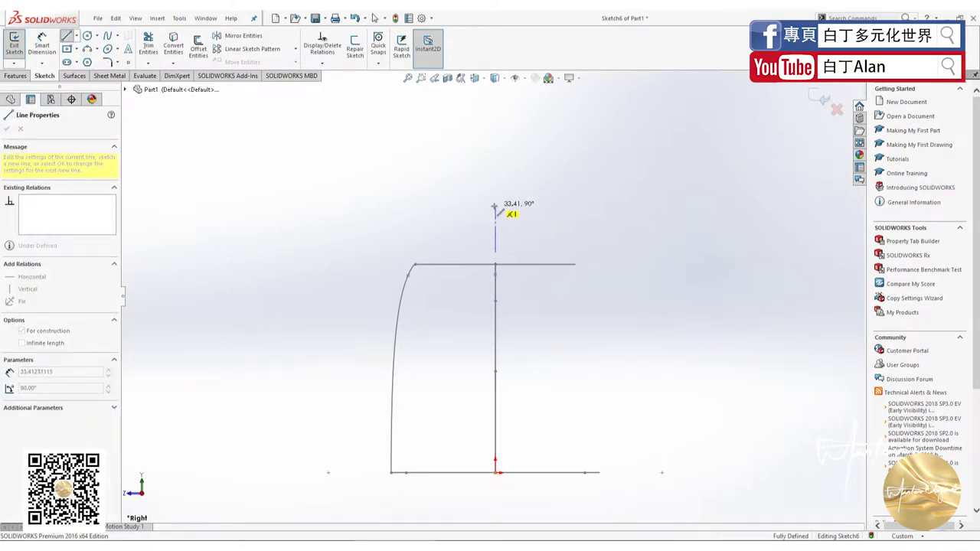
pyautogui.click(495, 205)
pyautogui.press('Escape')
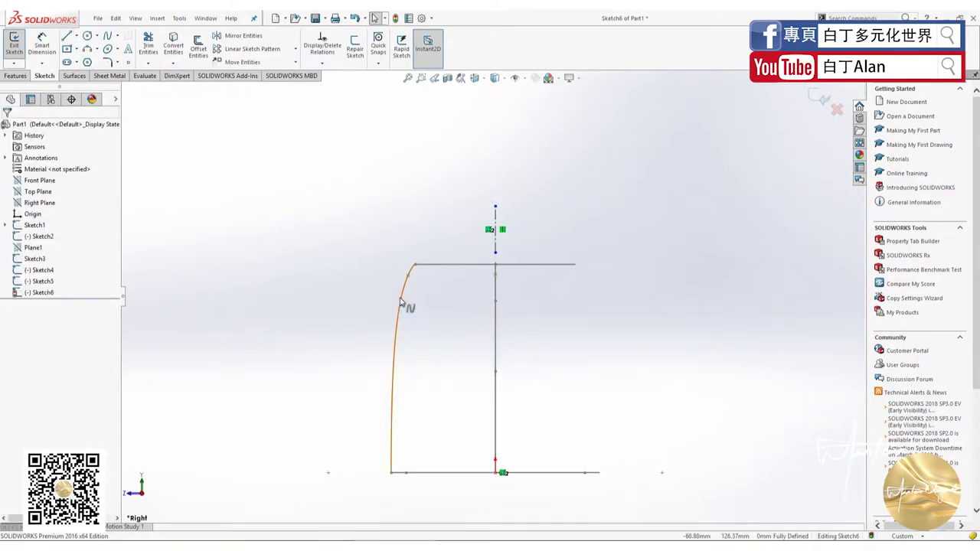
# - Set up a mirror of the curved profile about the new centerline, cancel it, and exit Sketch6
pyautogui.click(399, 301)
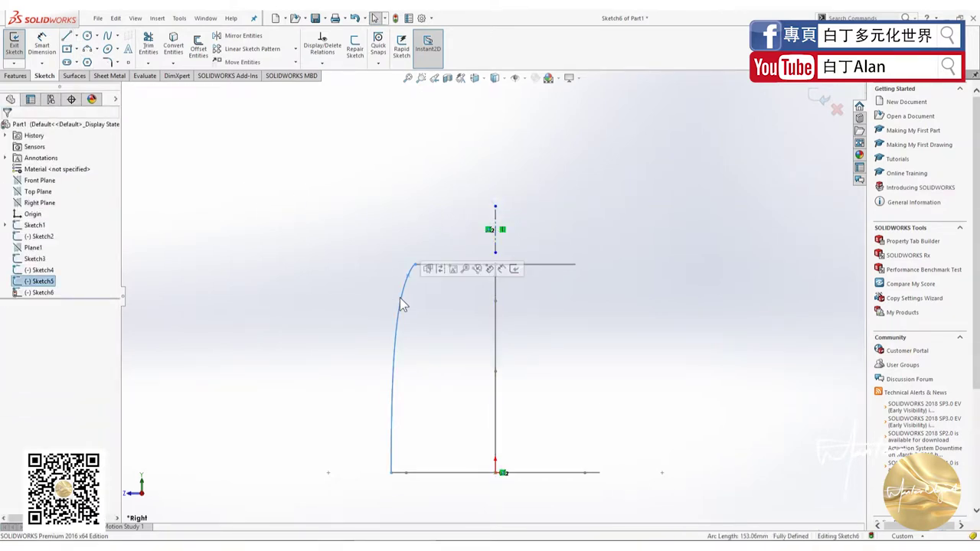
pyautogui.click(222, 36)
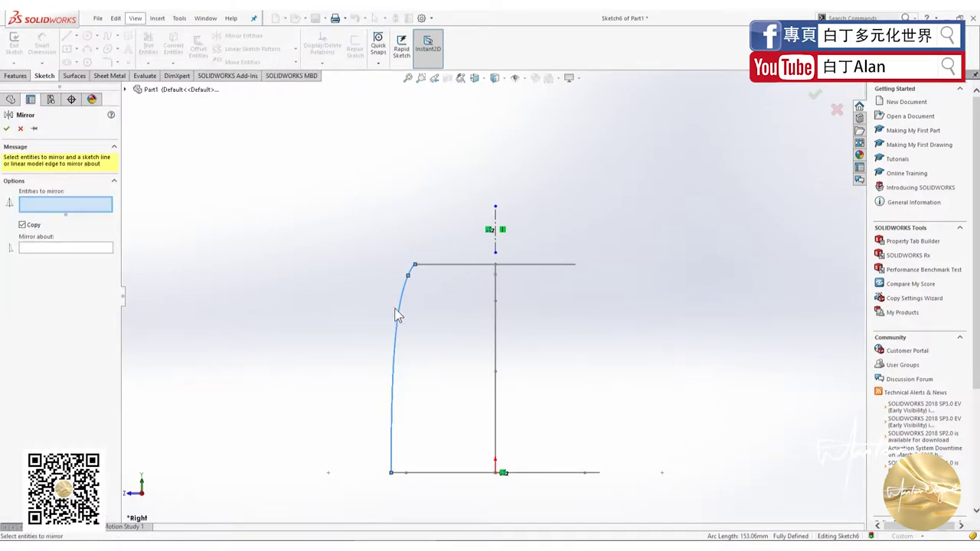
pyautogui.click(129, 90)
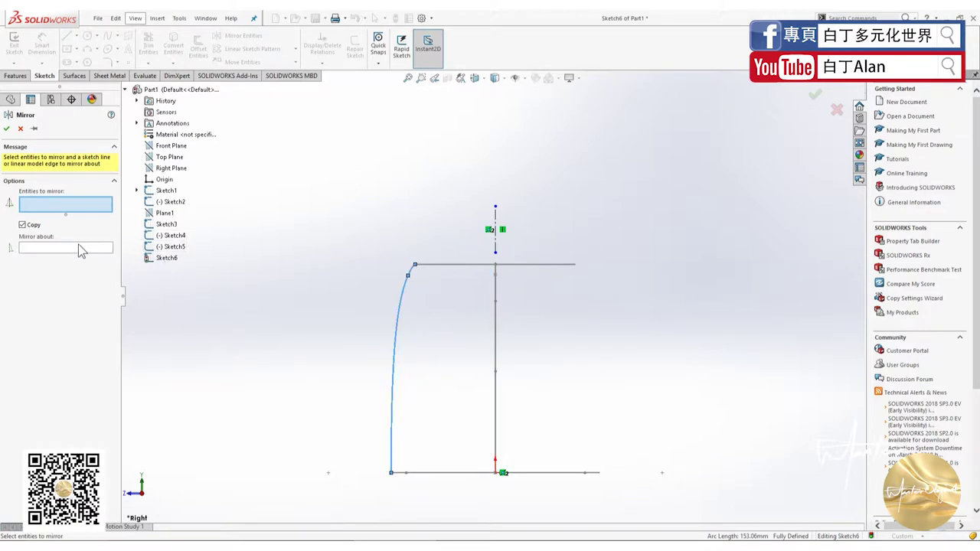
pyautogui.click(81, 248)
pyautogui.click(495, 247)
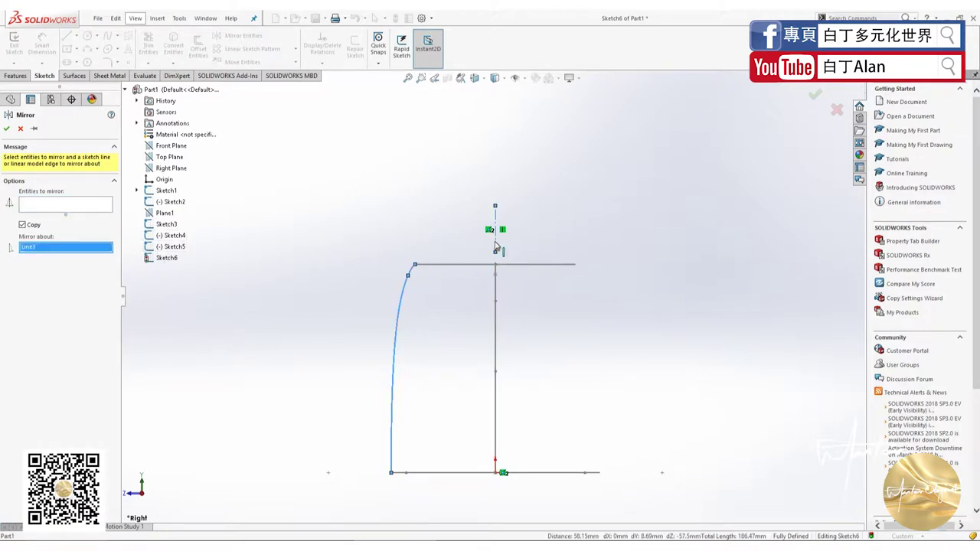
pyautogui.click(62, 205)
pyautogui.click(22, 128)
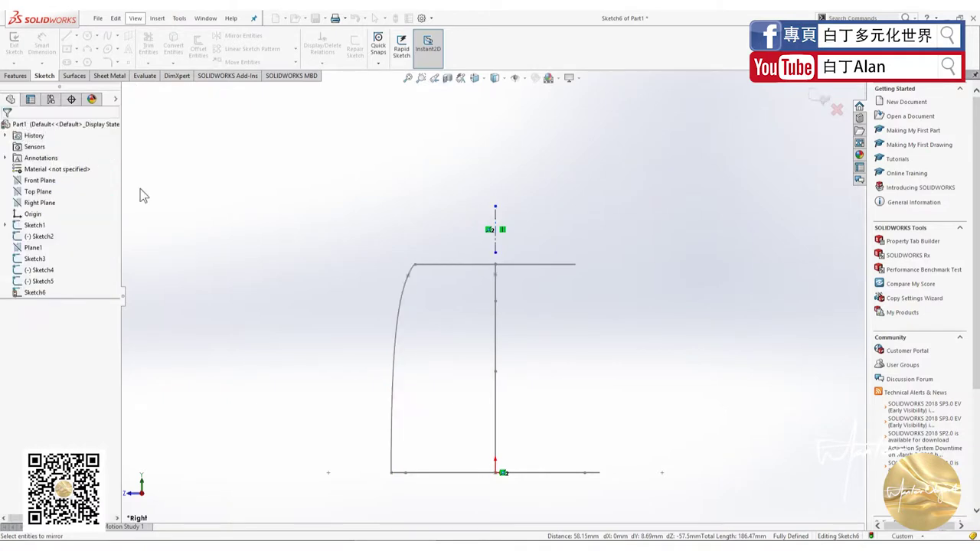
pyautogui.click(819, 98)
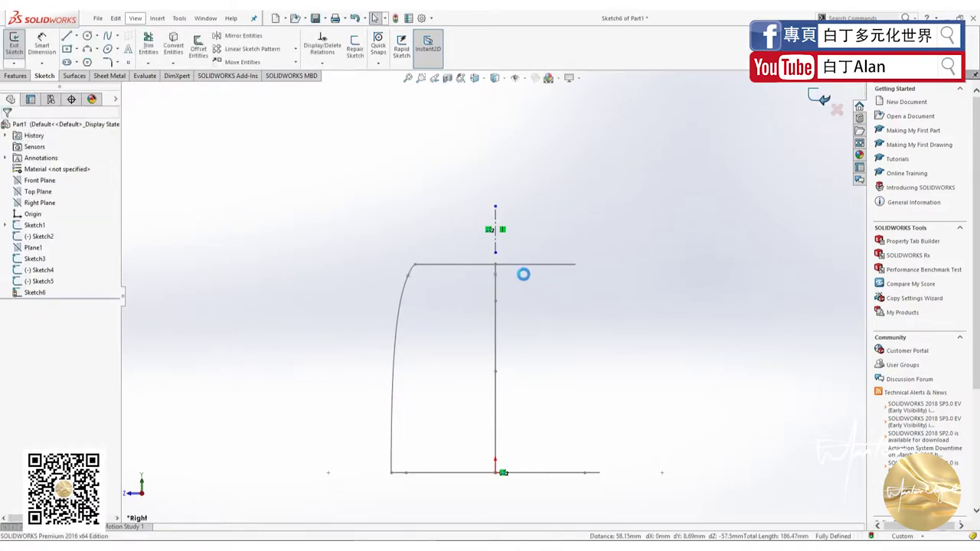
# - Orbit the part into a three-quarter 3D view of the blender and its sketch curves
pyautogui.click(62, 281)
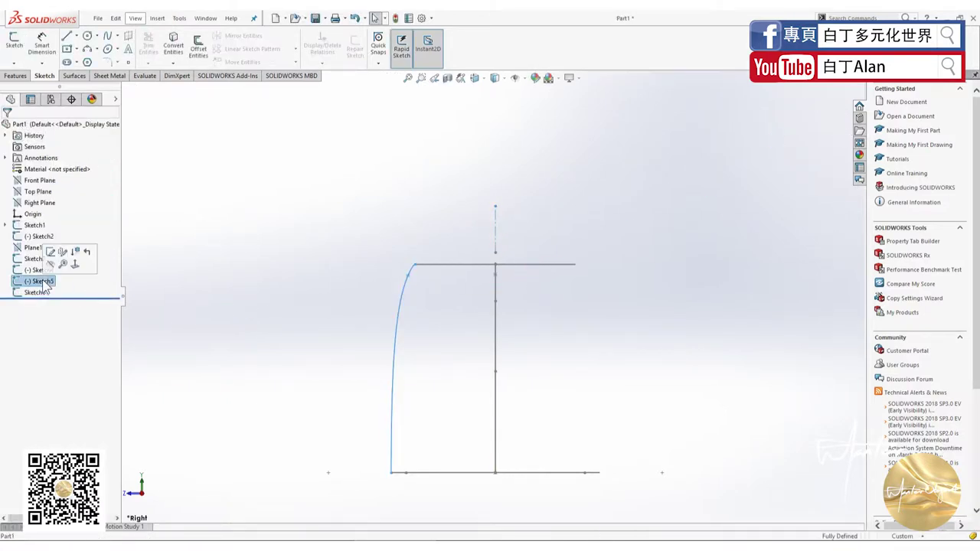
pyautogui.moveTo(137, 302); pyautogui.dragTo(219, 374, button='middle')
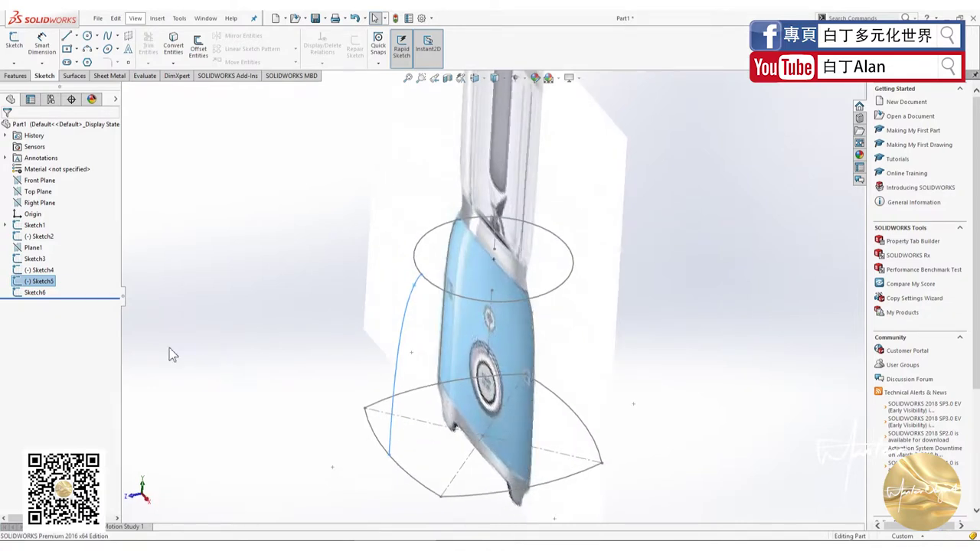
pyautogui.click(48, 271)
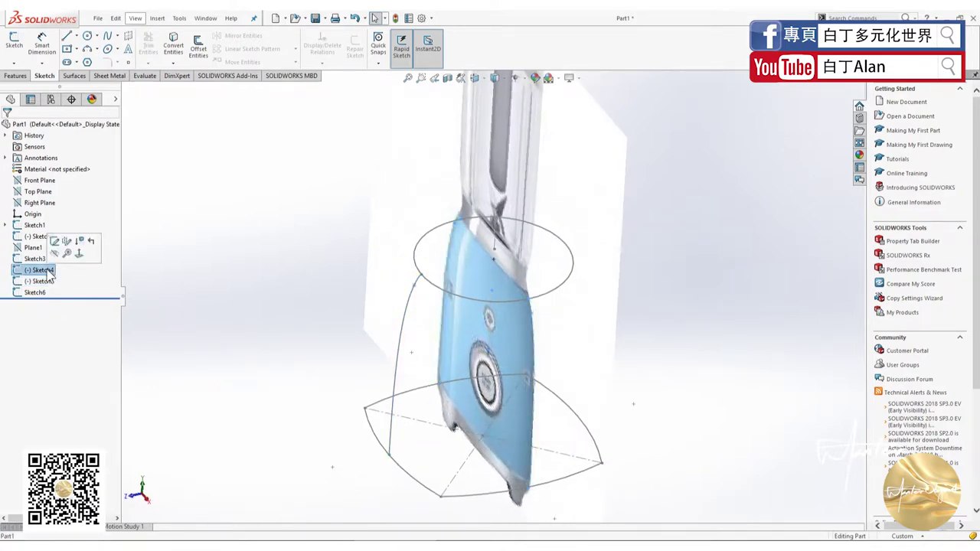
pyautogui.click(28, 271)
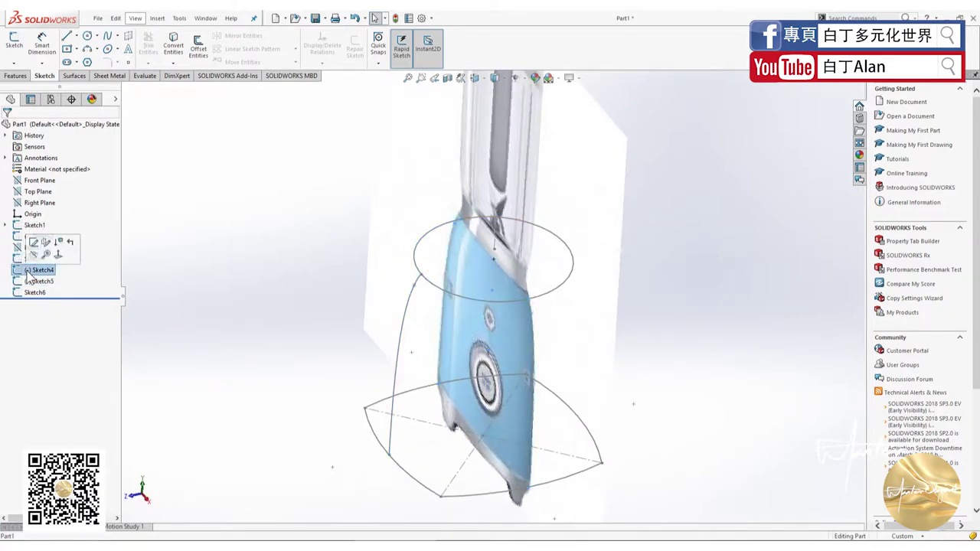
pyautogui.click(34, 281)
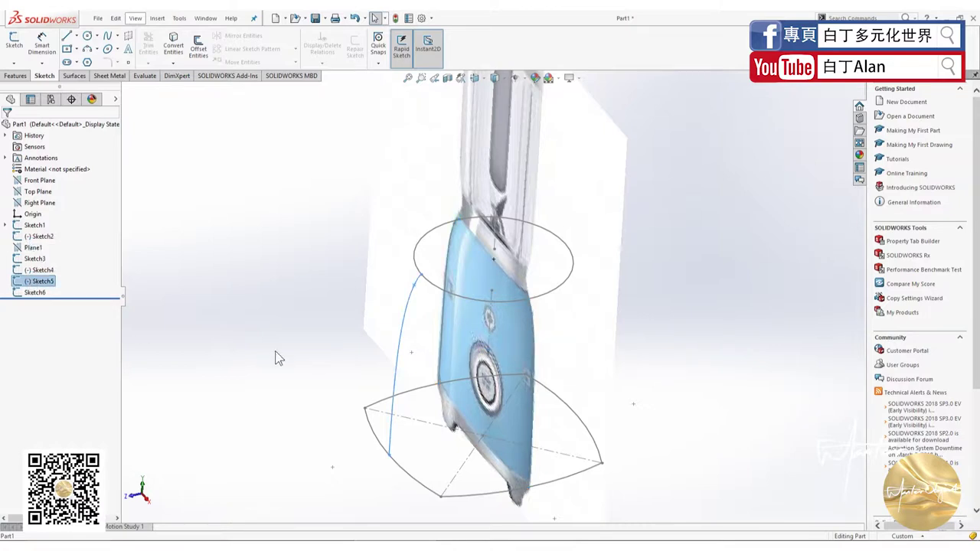
pyautogui.moveTo(278, 358); pyautogui.dragTo(249, 332, button='middle')
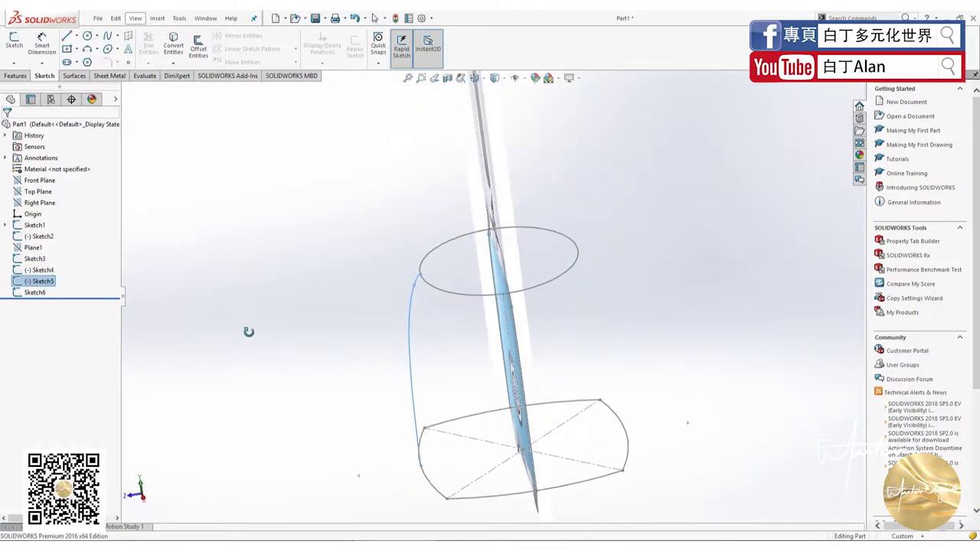
pyautogui.click(36, 285)
pyautogui.hotkey('ctrl', 'shift', 'z')
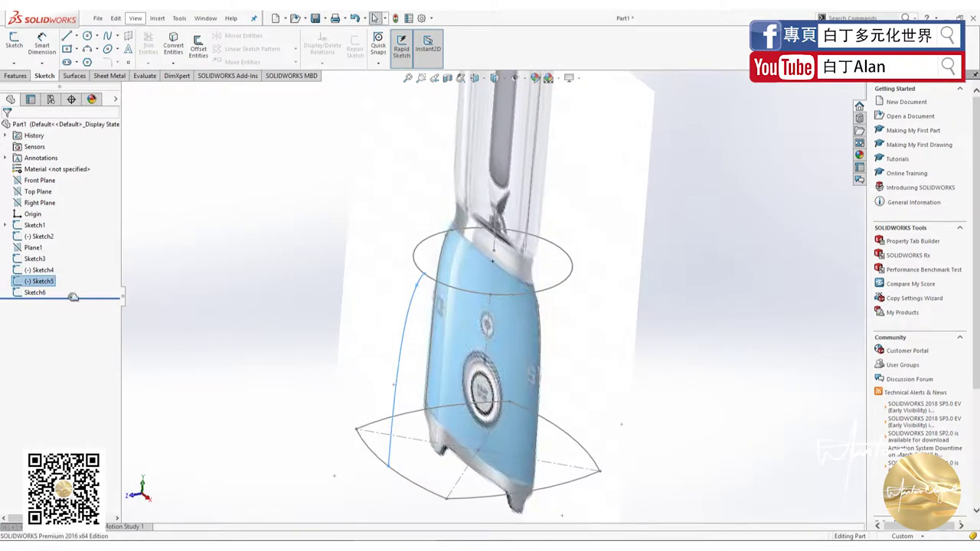
# - Select Sketch6, then Sketch4, and bring up Sketch4's context menu
pyautogui.click(20, 295)
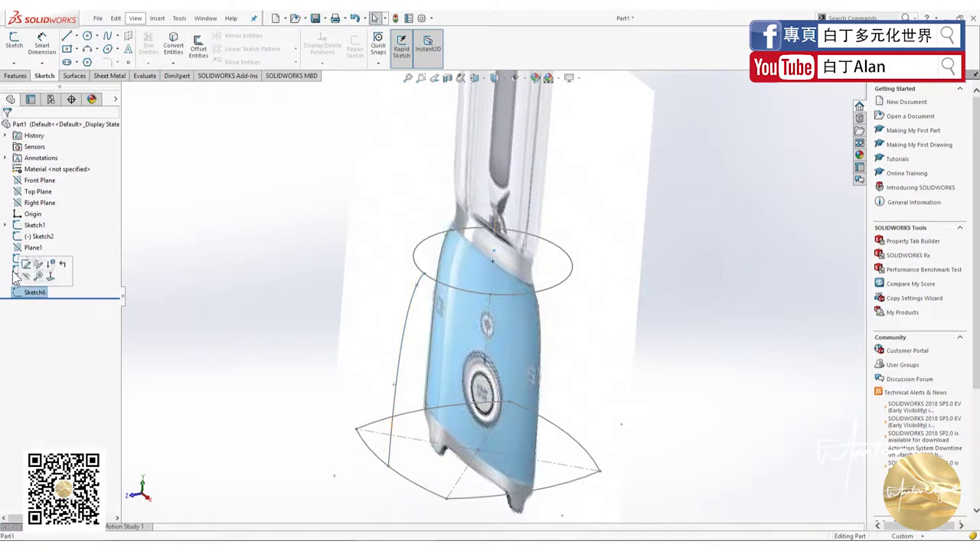
pyautogui.click(17, 273)
pyautogui.rightClick(16, 273)
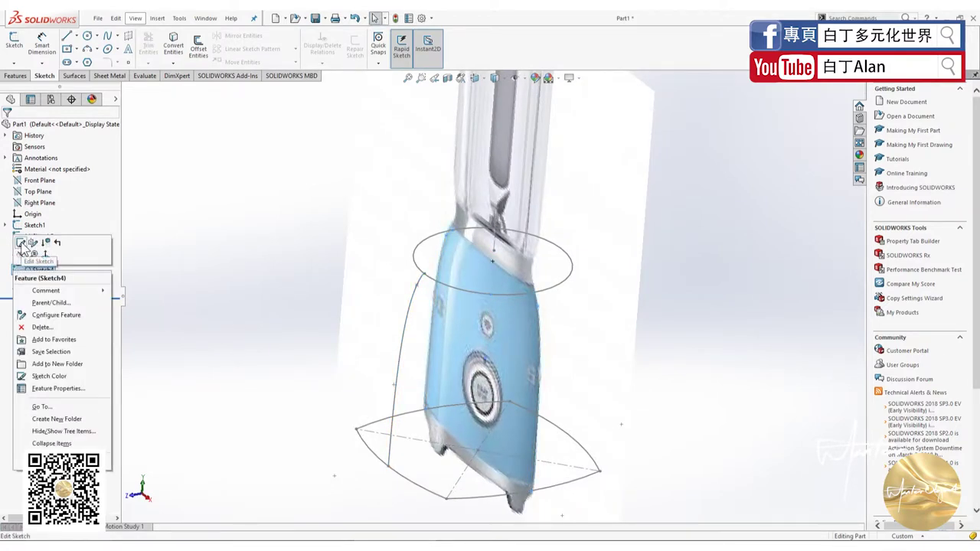
# - Edit Sketch4 and delete its left body curve, undoing an accidental reshape
pyautogui.click(21, 243)
pyautogui.moveTo(322, 373); pyautogui.dragTo(458, 346, button='middle')
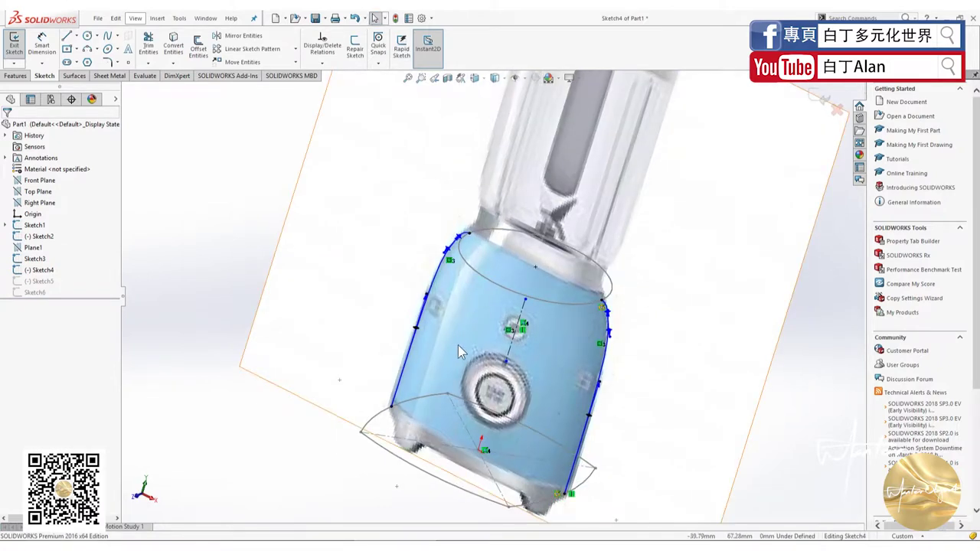
pyautogui.click(427, 289)
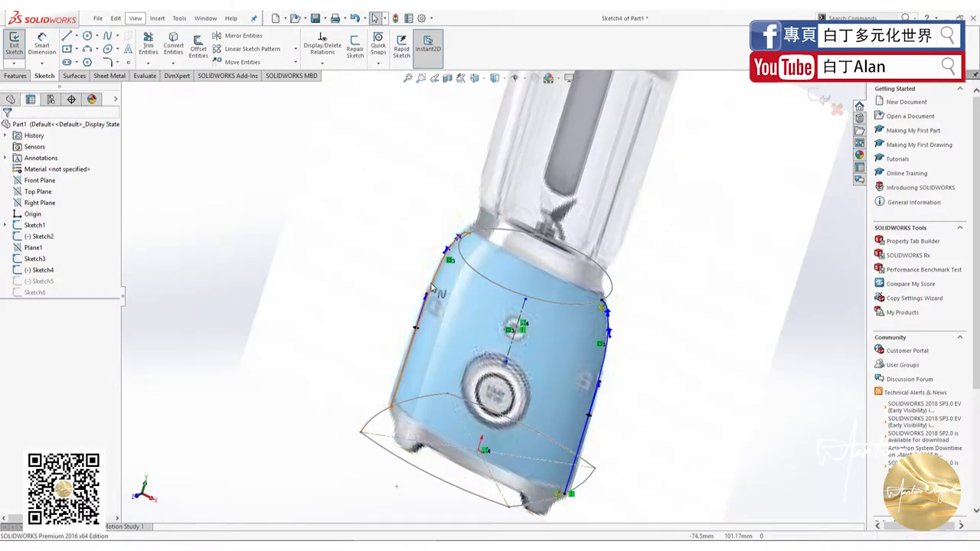
pyautogui.press('Escape')
pyautogui.moveTo(427, 282); pyautogui.dragTo(426, 300)
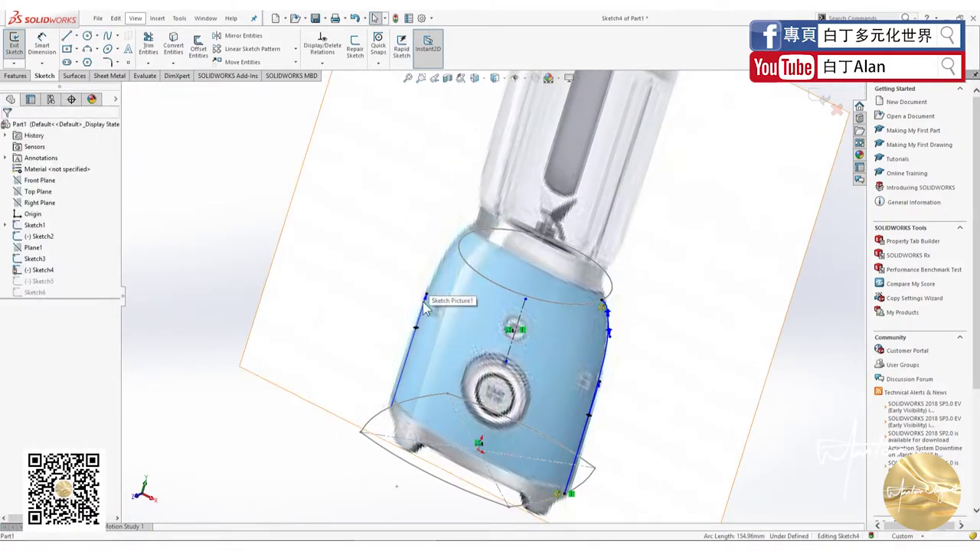
pyautogui.hotkey('ctrl', 'z')
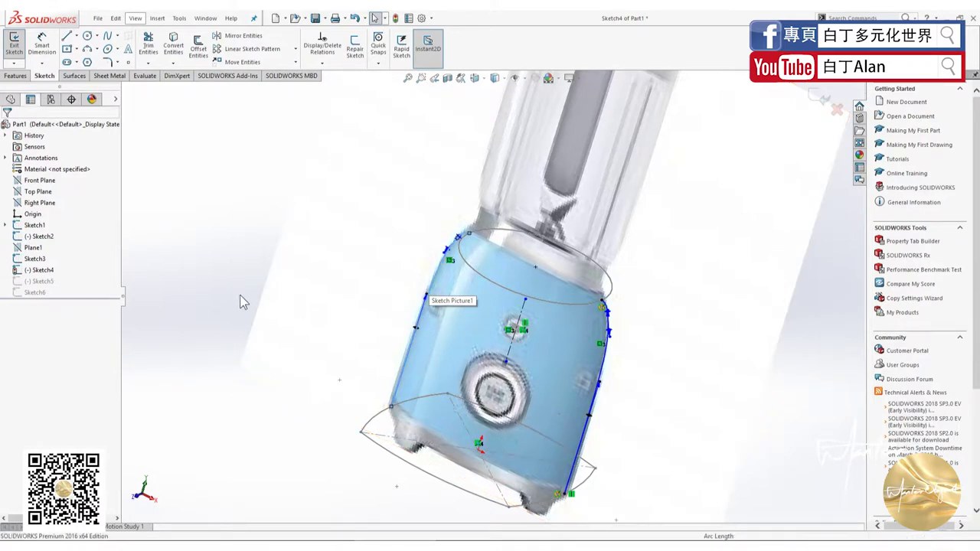
pyautogui.click(452, 262)
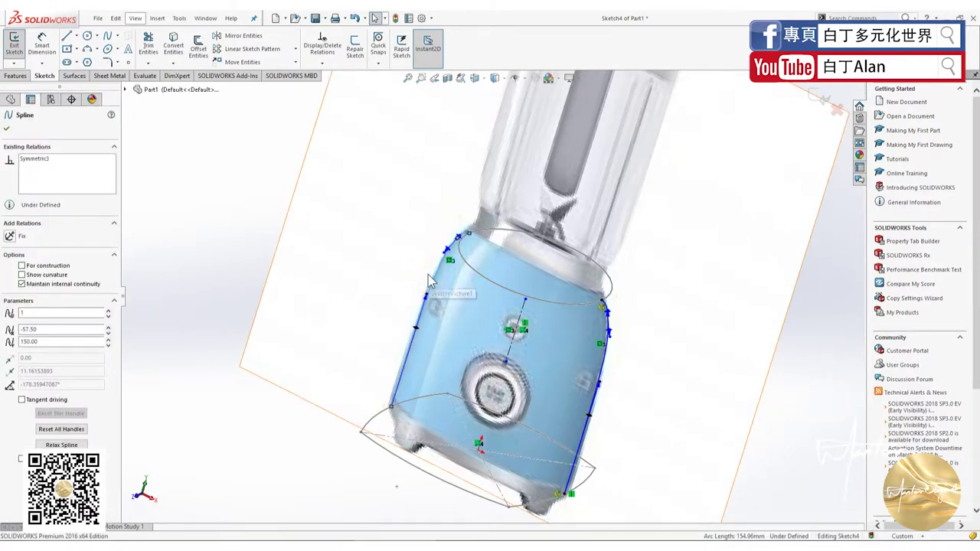
pyautogui.press('Delete')
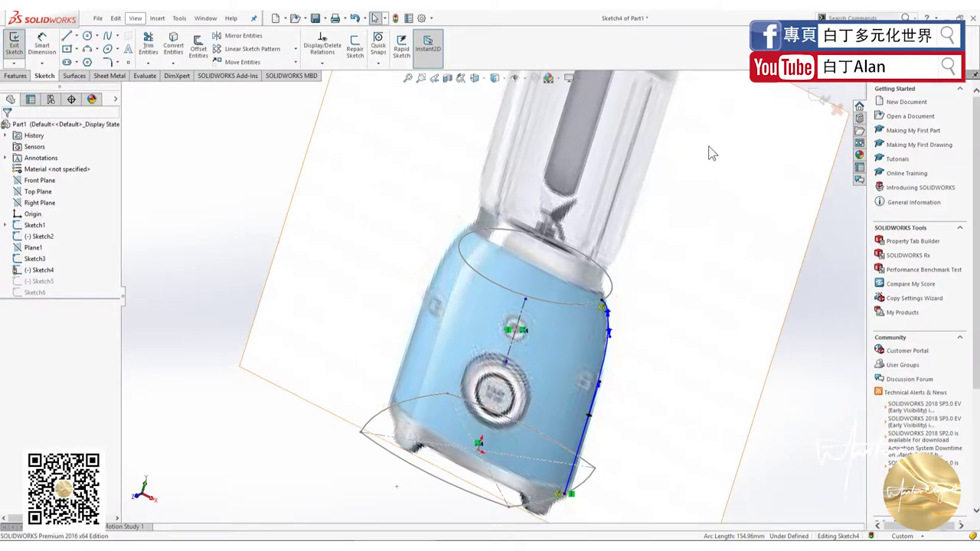
# - Keep editing at the discard prompt, delete the centerline, and exit Sketch4
pyautogui.click(838, 108)
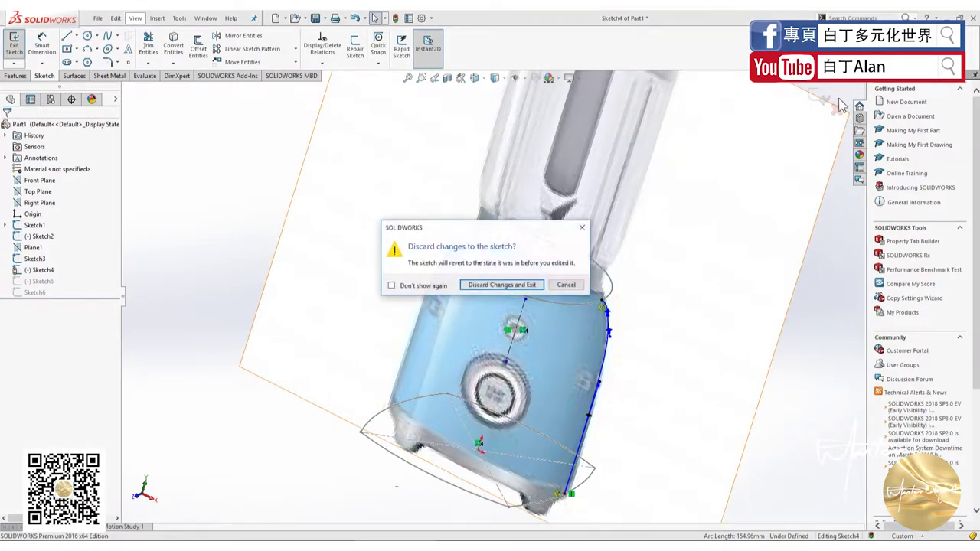
pyautogui.click(566, 284)
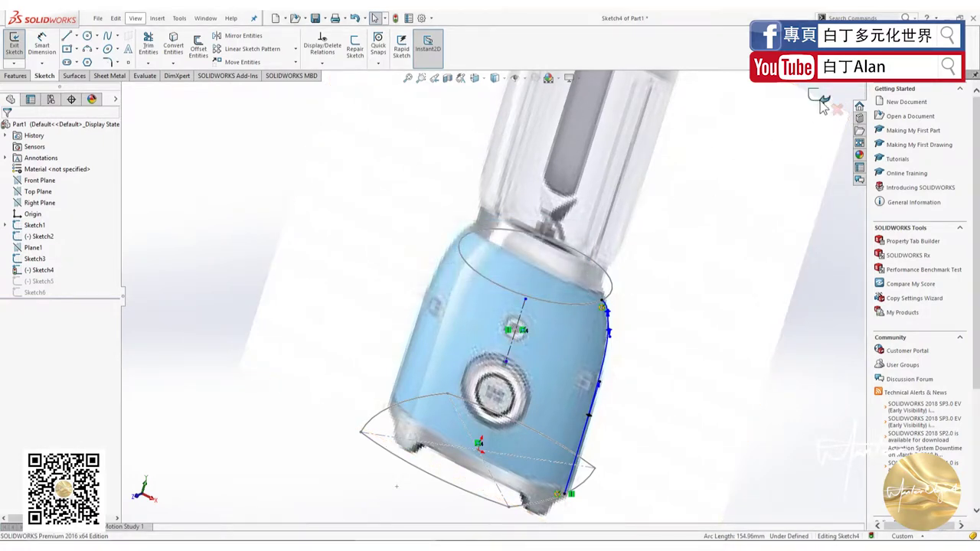
pyautogui.click(519, 315)
pyautogui.press('Delete')
pyautogui.click(820, 98)
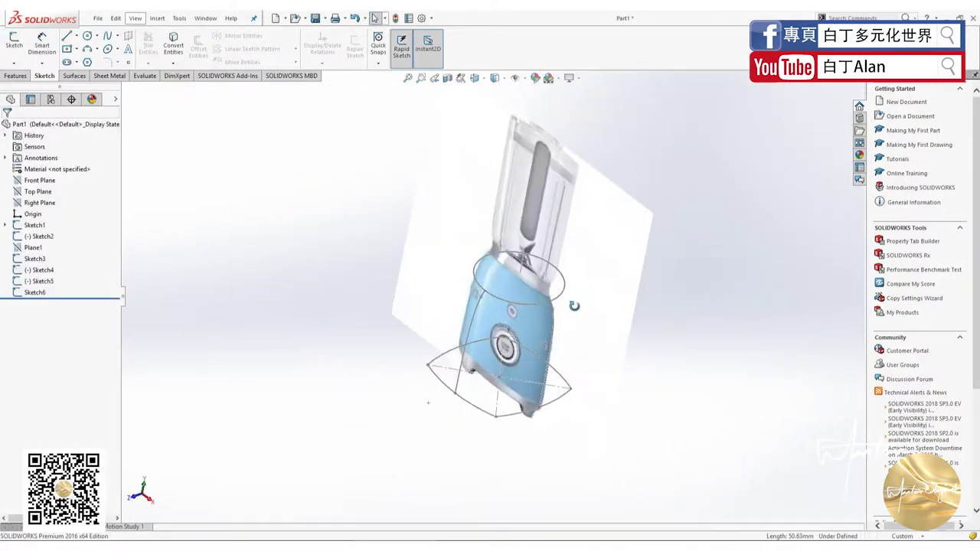
# - Roll the part back above Sketch6, check Convert Entities, then select Front Plane
pyautogui.click(40, 281)
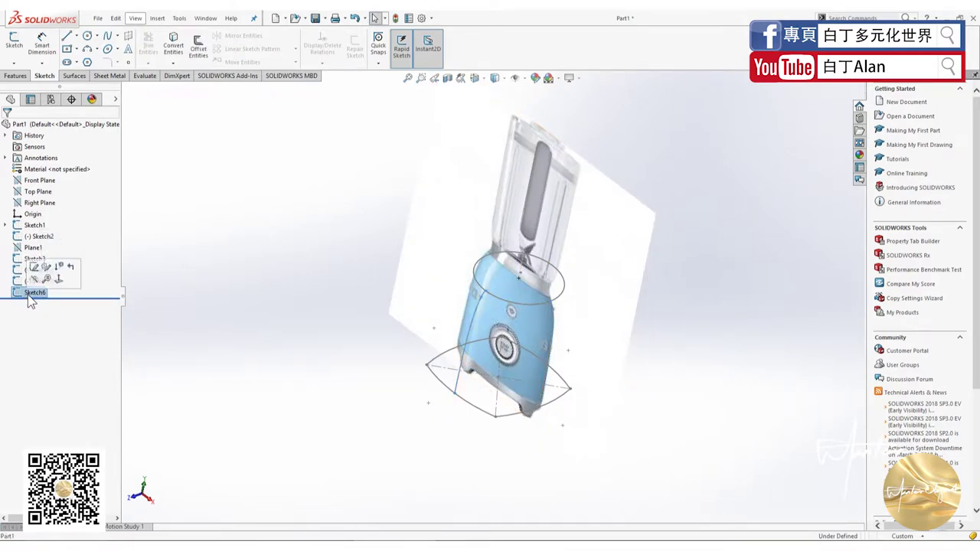
pyautogui.moveTo(29, 300); pyautogui.dragTo(30, 288)
pyautogui.click(40, 272)
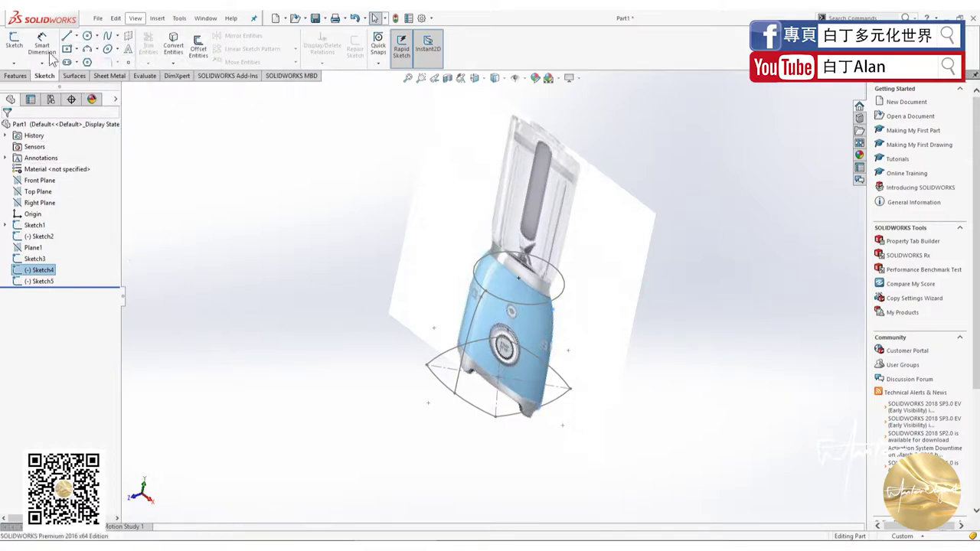
pyautogui.click(173, 63)
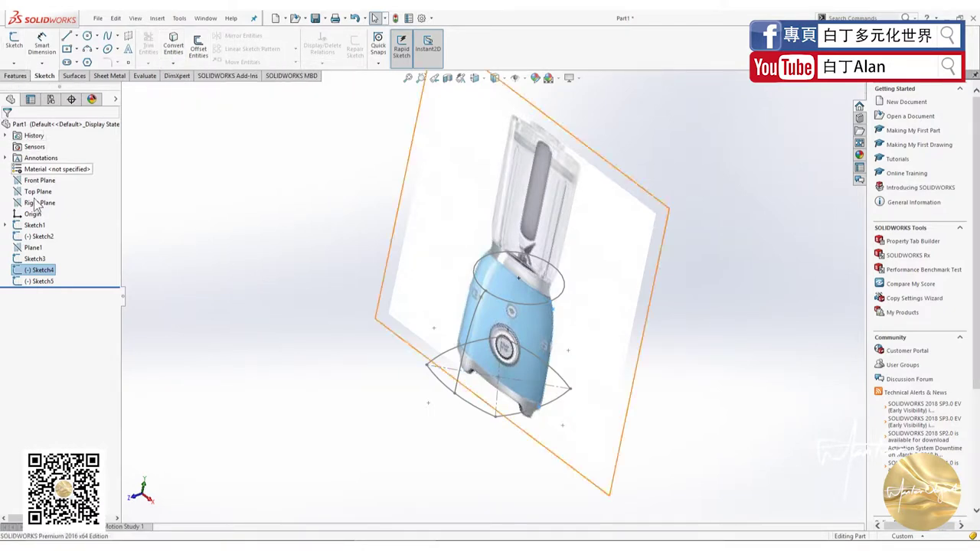
pyautogui.click(139, 243)
pyautogui.click(43, 180)
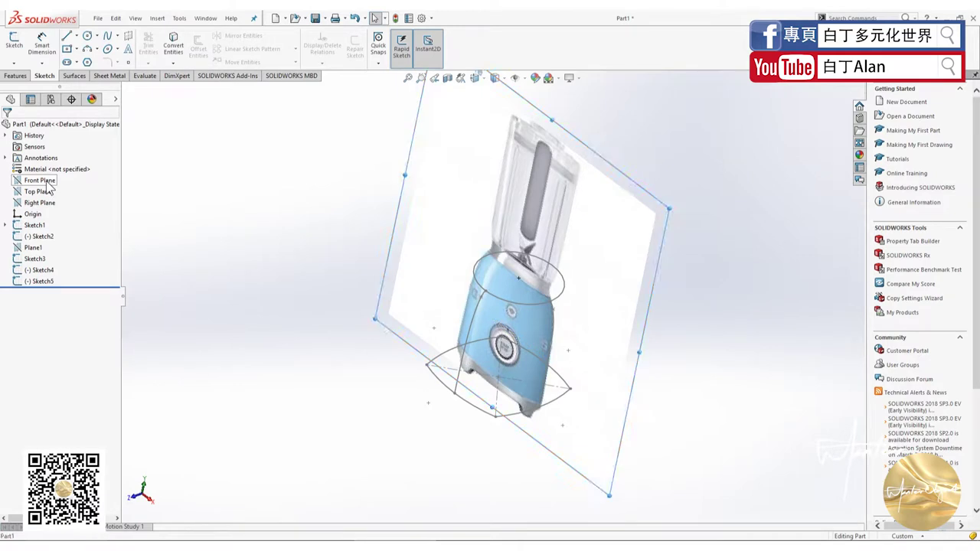
# - Start a Front Plane sketch and copy the blender's right outline curve at 0 mm offset
pyautogui.click(16, 43)
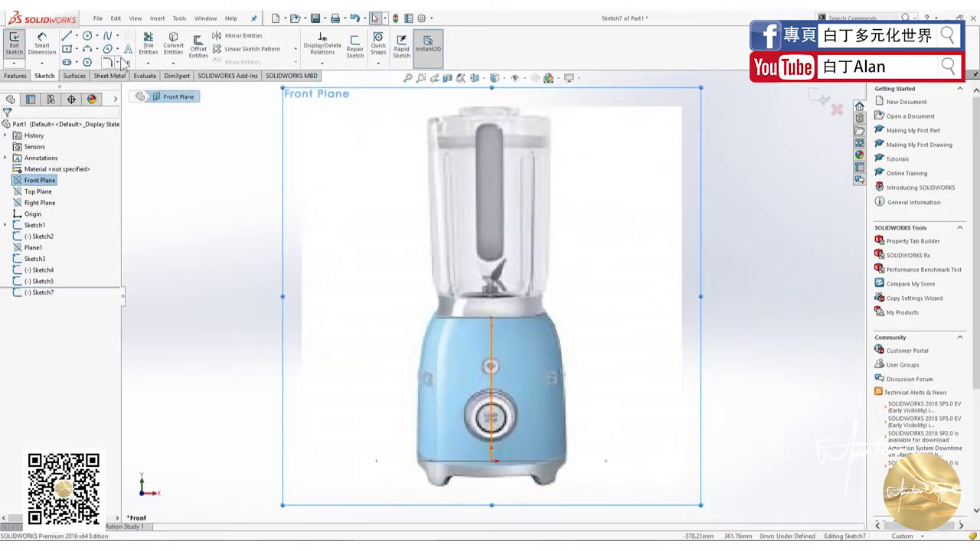
pyautogui.click(198, 47)
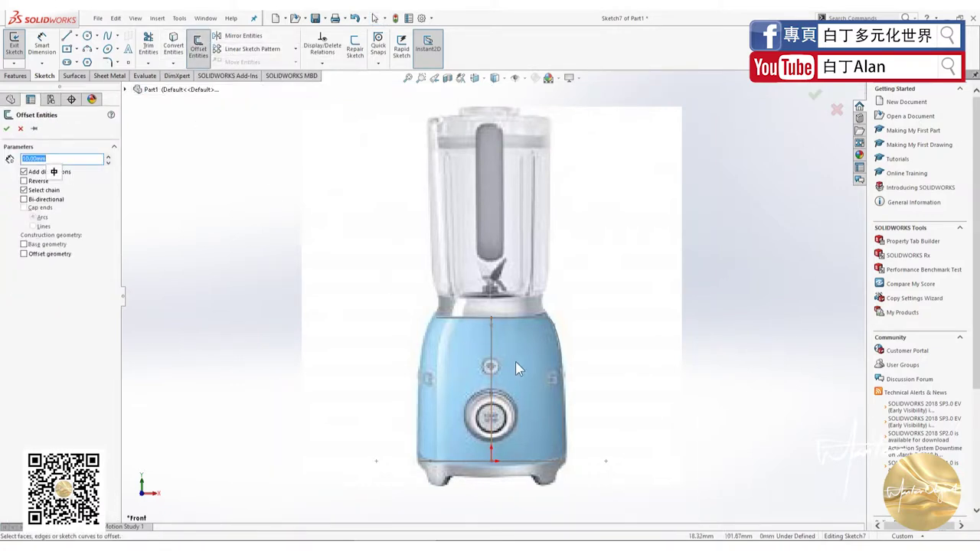
pyautogui.click(561, 346)
pyautogui.write('0')
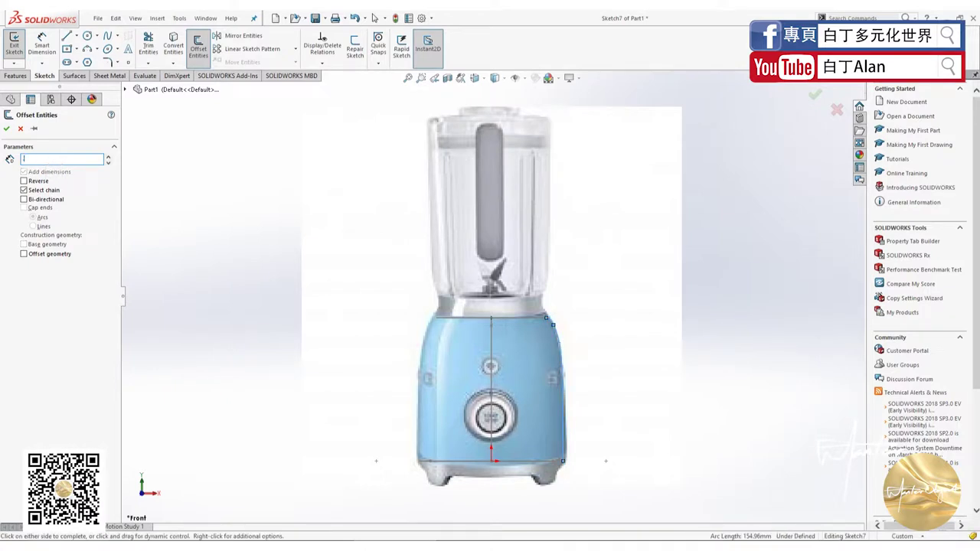
pyautogui.click(33, 158)
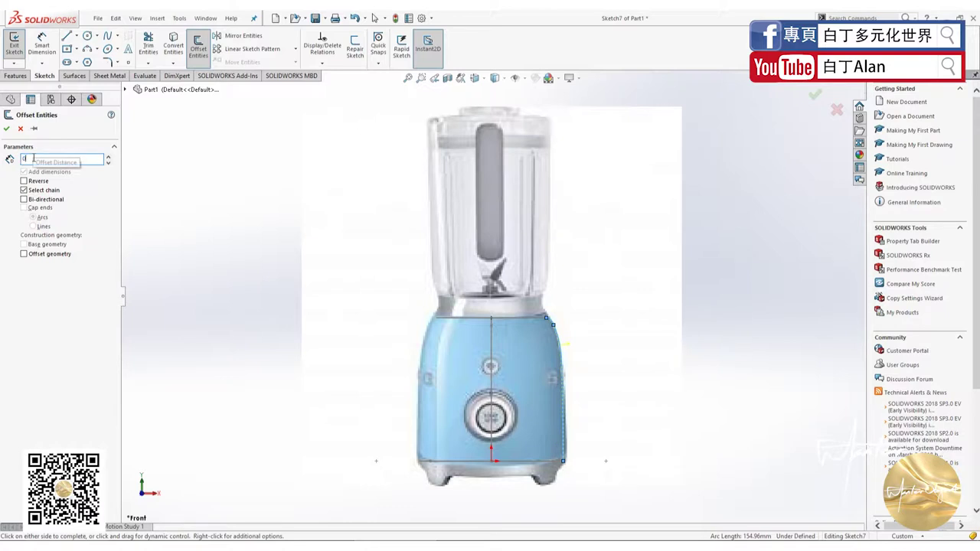
pyautogui.moveTo(33, 158); pyautogui.dragTo(42, 175)
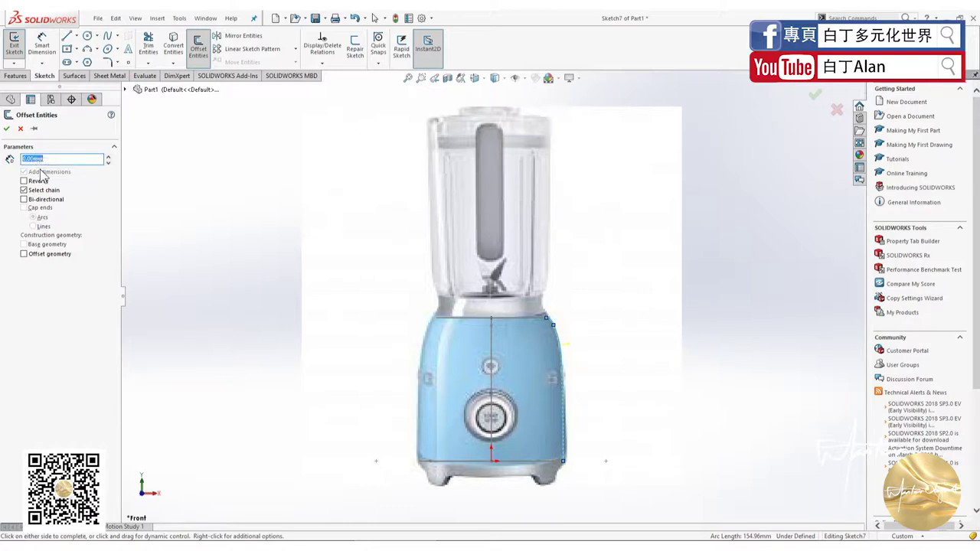
pyautogui.click(8, 130)
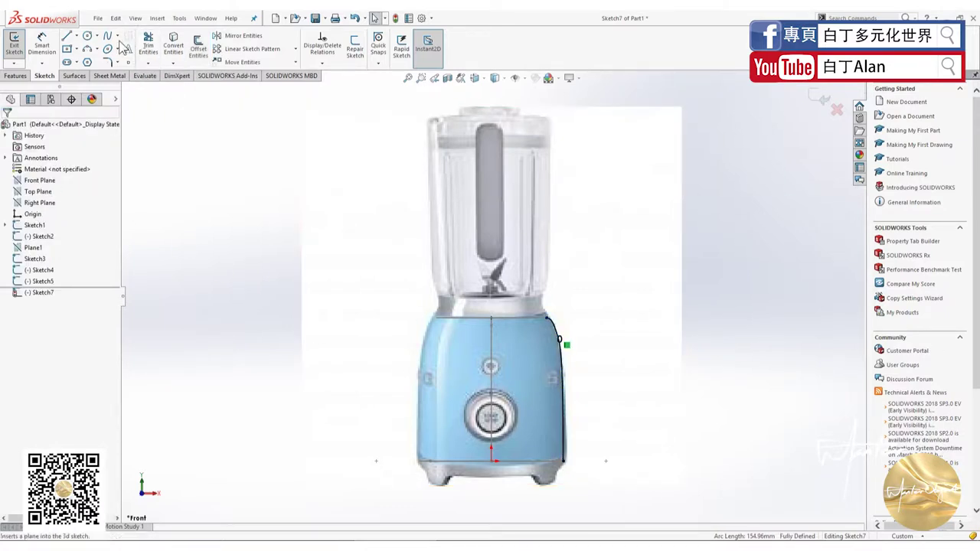
# - Draw a vertical centerline from the origin up to the blender top
pyautogui.click(77, 36)
pyautogui.click(92, 58)
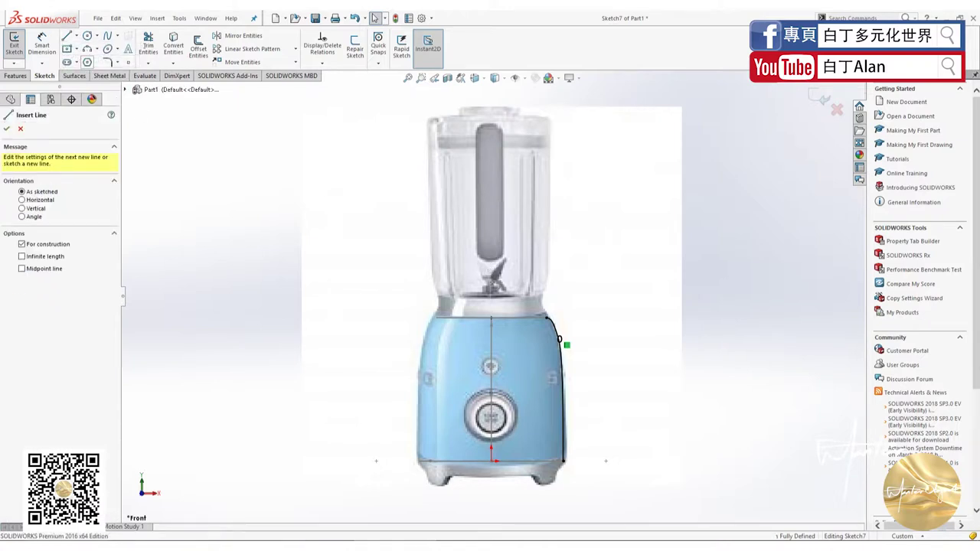
pyautogui.moveTo(490, 461); pyautogui.dragTo(491, 294)
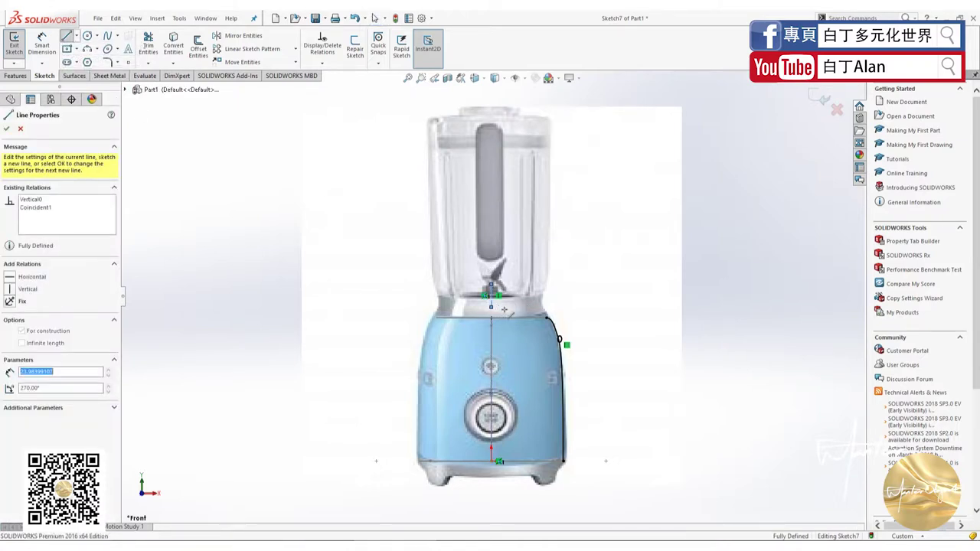
pyautogui.press('Escape')
# - Mirror the copied outline onto the left side about the centerline
pyautogui.click(562, 366)
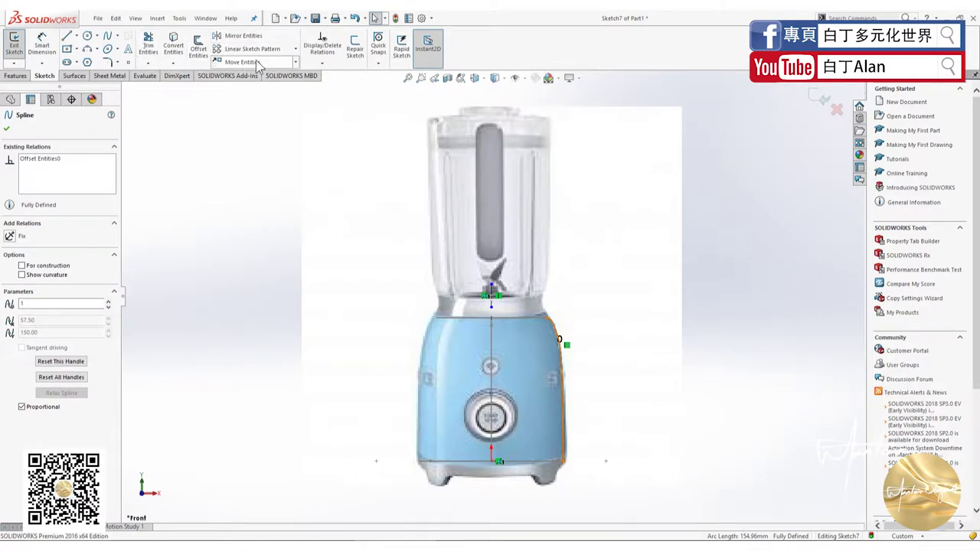
pyautogui.click(243, 35)
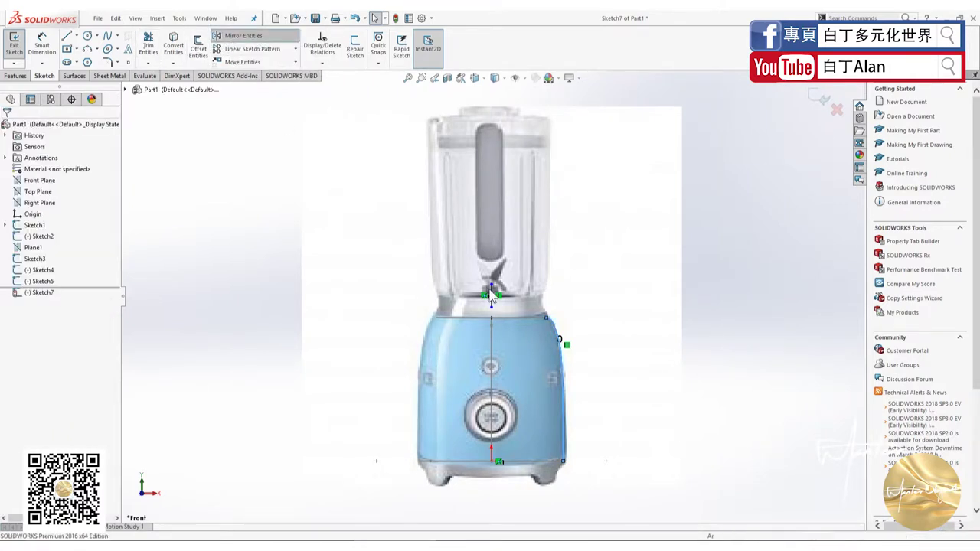
pyautogui.click(493, 299)
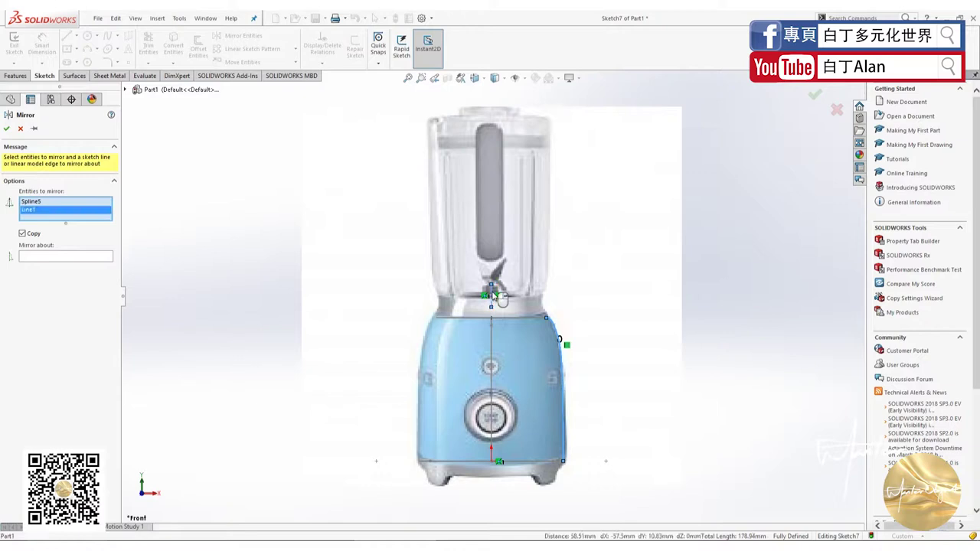
pyautogui.rightClick(61, 218)
pyautogui.click(71, 232)
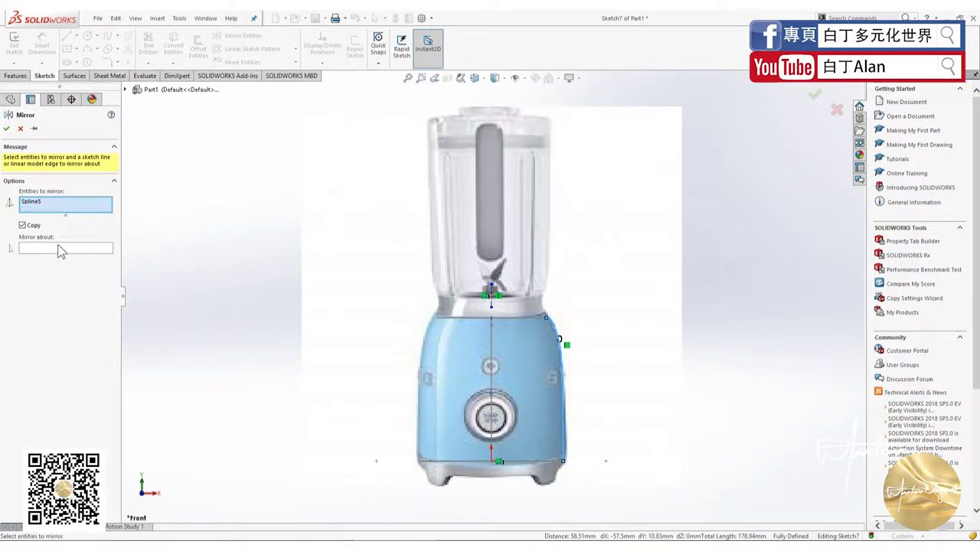
pyautogui.click(494, 297)
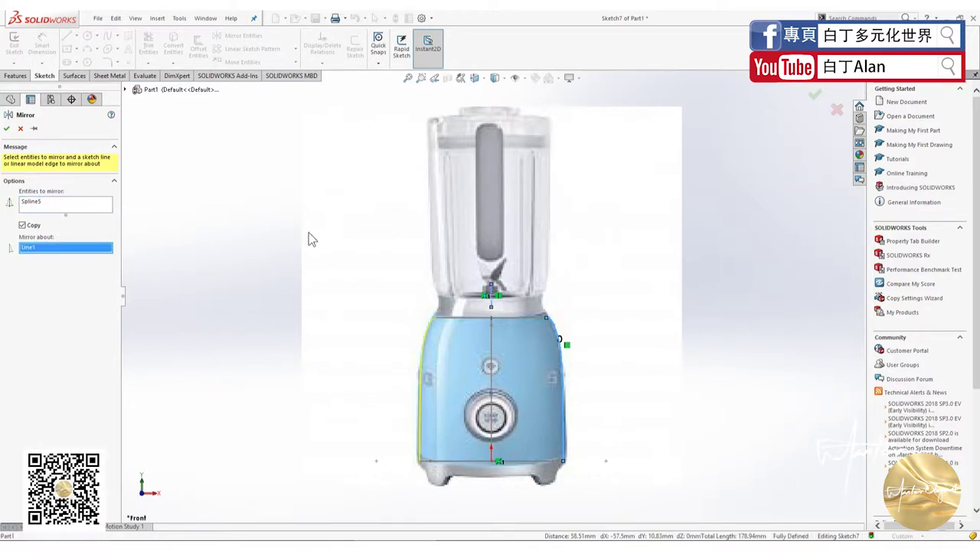
pyautogui.click(6, 129)
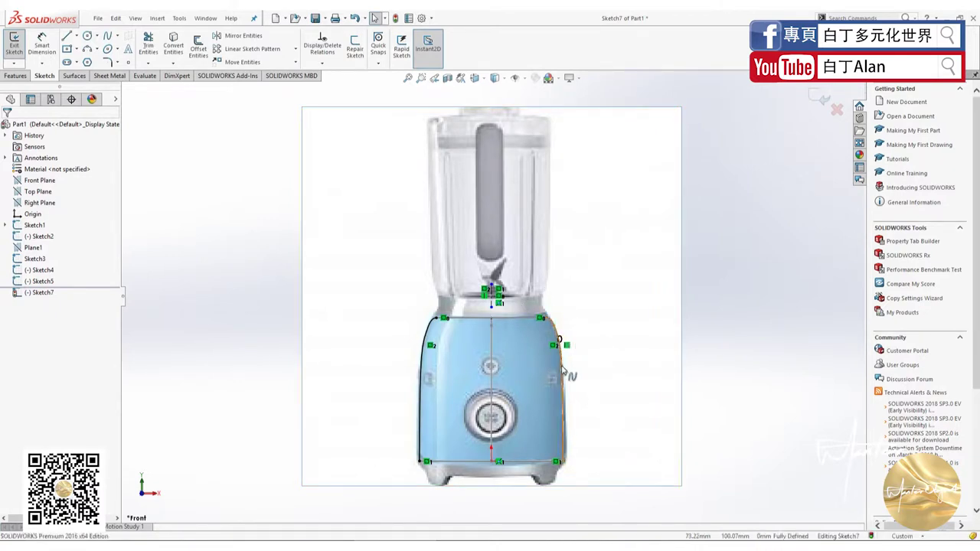
# - Delete the original right-side curve and close Sketch7
pyautogui.click(561, 363)
pyautogui.press('Delete')
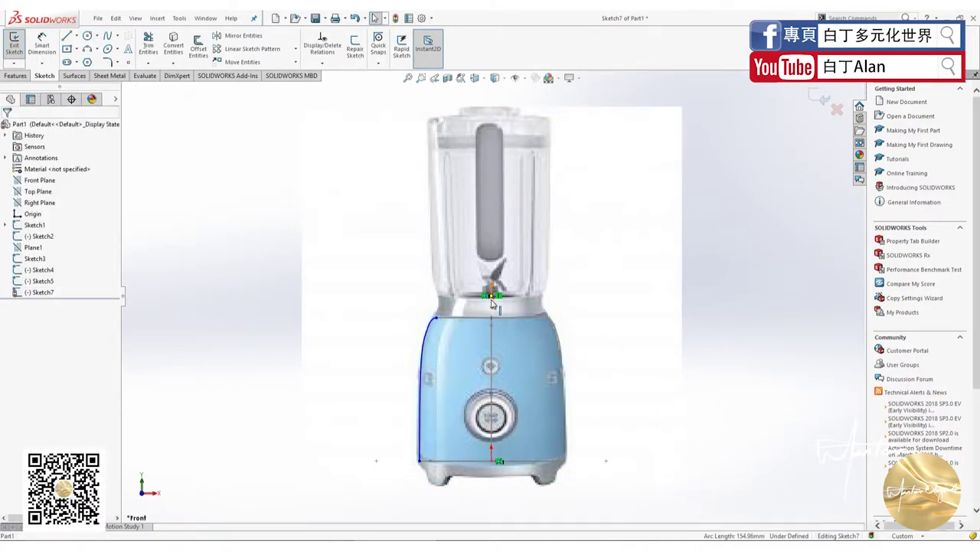
pyautogui.click(823, 111)
# - Orbit to an oblique view and start a new sketch on the Right Plane
pyautogui.moveTo(666, 328)
pyautogui.mouseDown(button='middle')
pyautogui.moveTo(601, 396)
pyautogui.moveTo(649, 384)
pyautogui.mouseUp(button='middle')
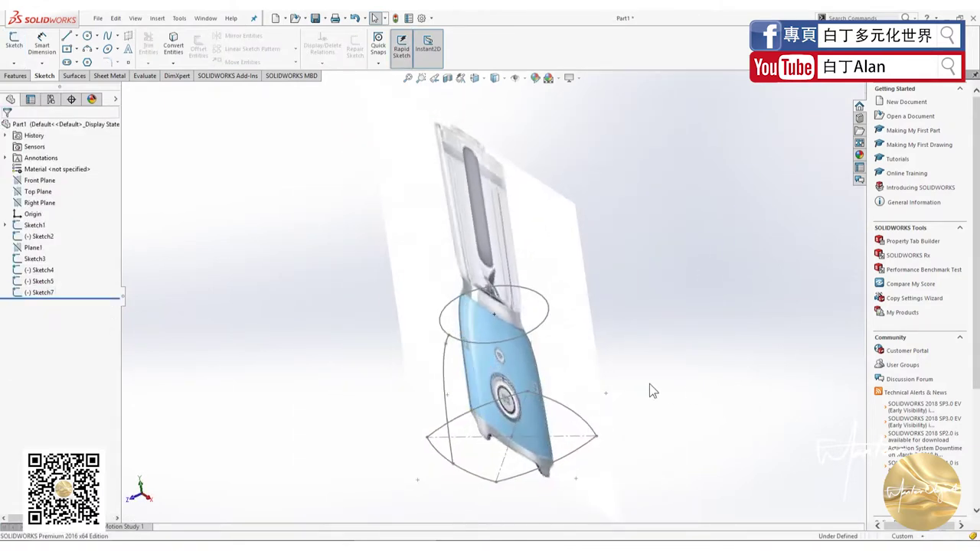
pyautogui.click(36, 297)
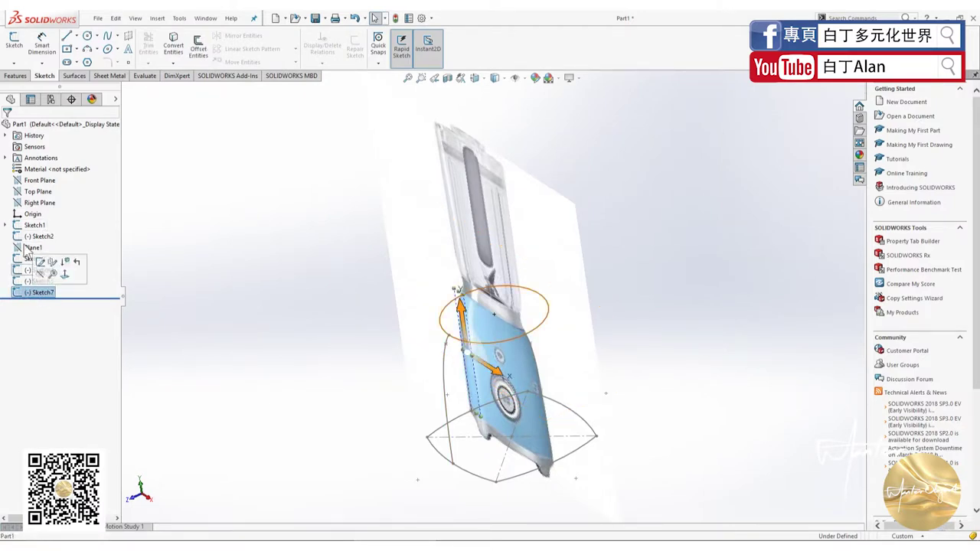
pyautogui.click(35, 192)
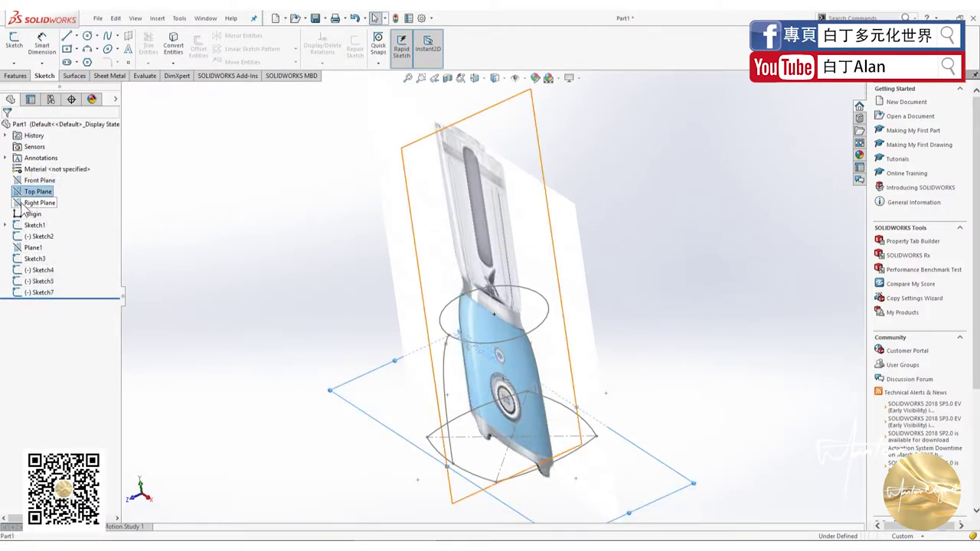
pyautogui.click(25, 205)
pyautogui.click(29, 189)
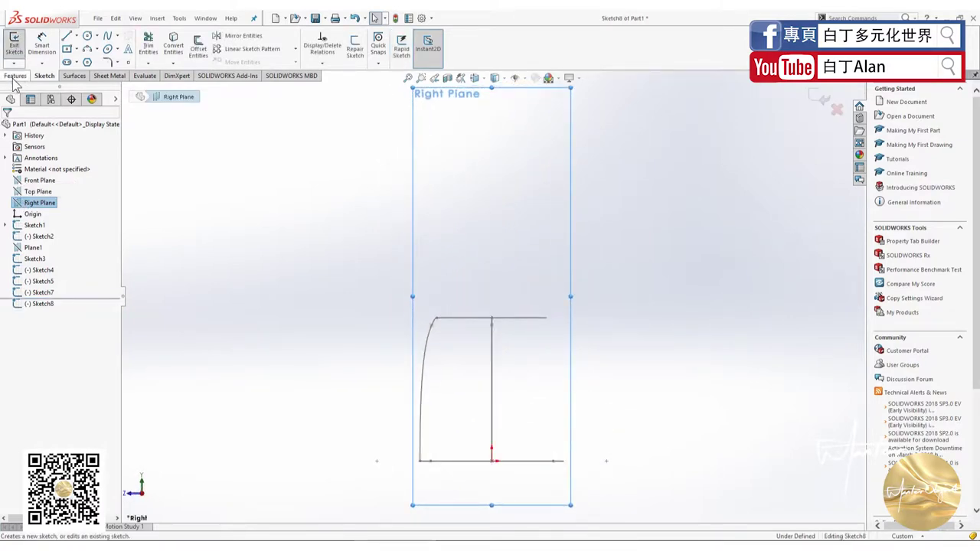
# - Copy the curved left edge at 0 mm offset and draw a vertical centreline through the middle
pyautogui.click(199, 47)
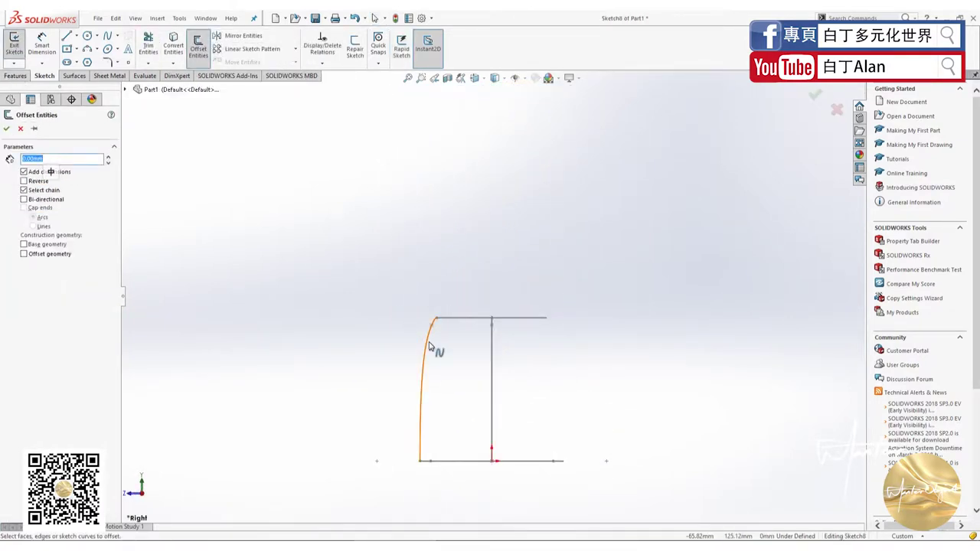
pyautogui.click(431, 346)
pyautogui.click(7, 129)
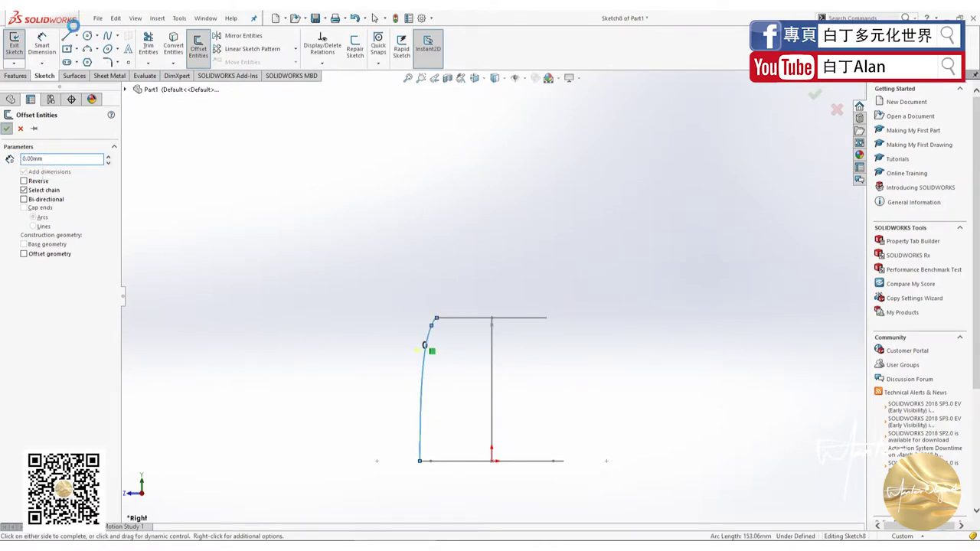
pyautogui.press('l')
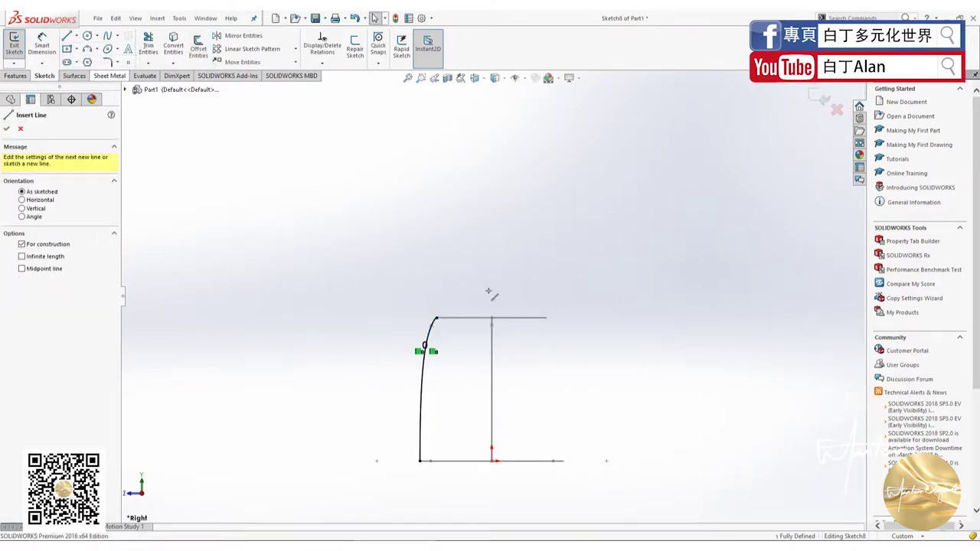
pyautogui.click(492, 286)
pyautogui.click(492, 306)
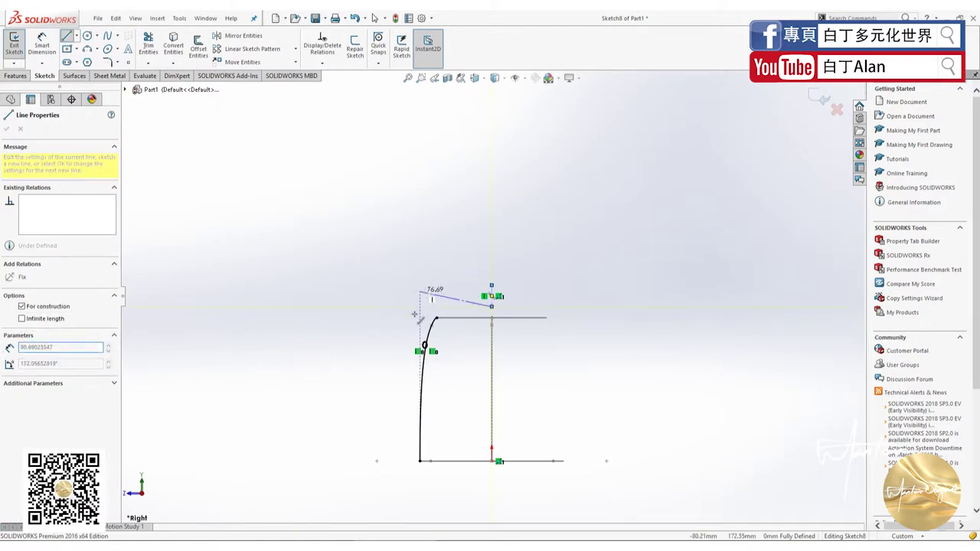
pyautogui.press('Escape')
# - Mirror the left side spline to the right about the vertical centreline
pyautogui.click(429, 346)
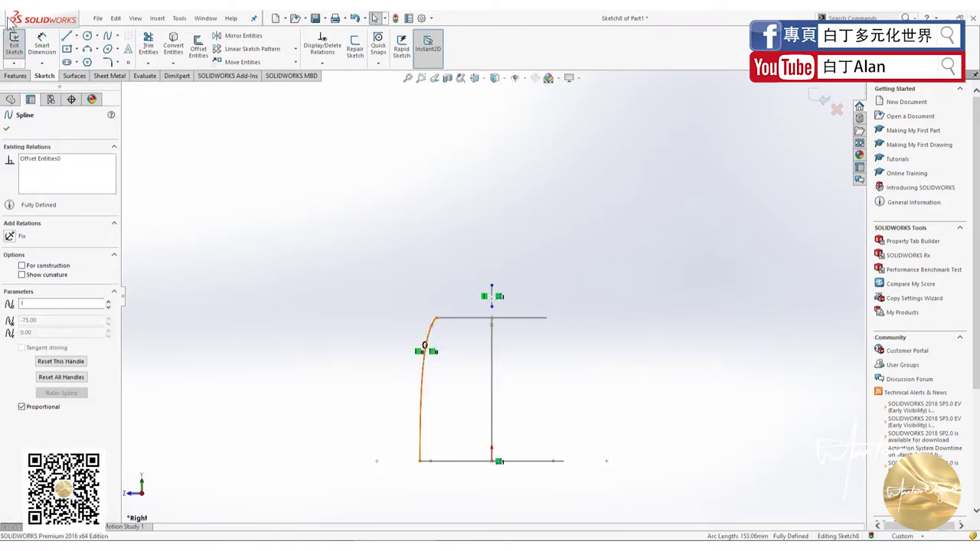
pyautogui.click(241, 35)
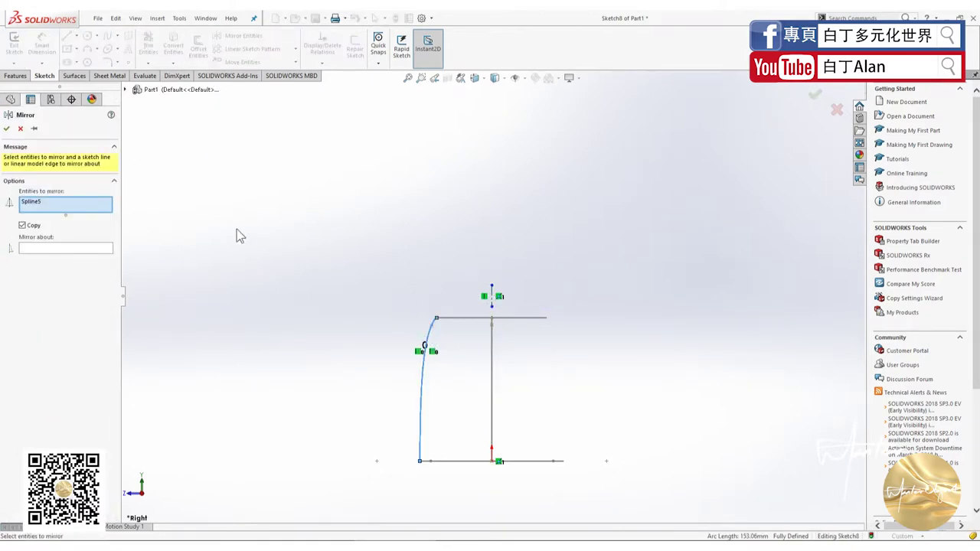
pyautogui.click(89, 248)
pyautogui.click(489, 299)
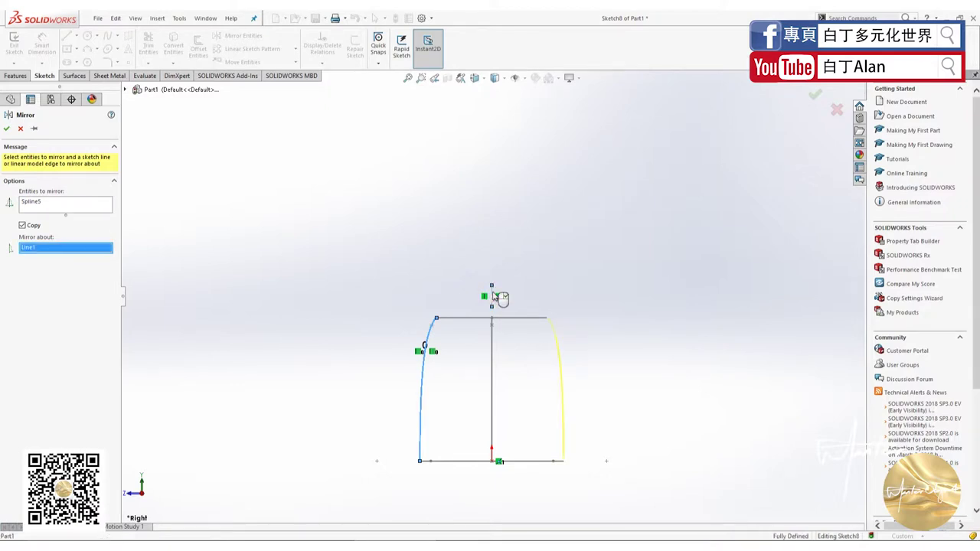
pyautogui.click(7, 128)
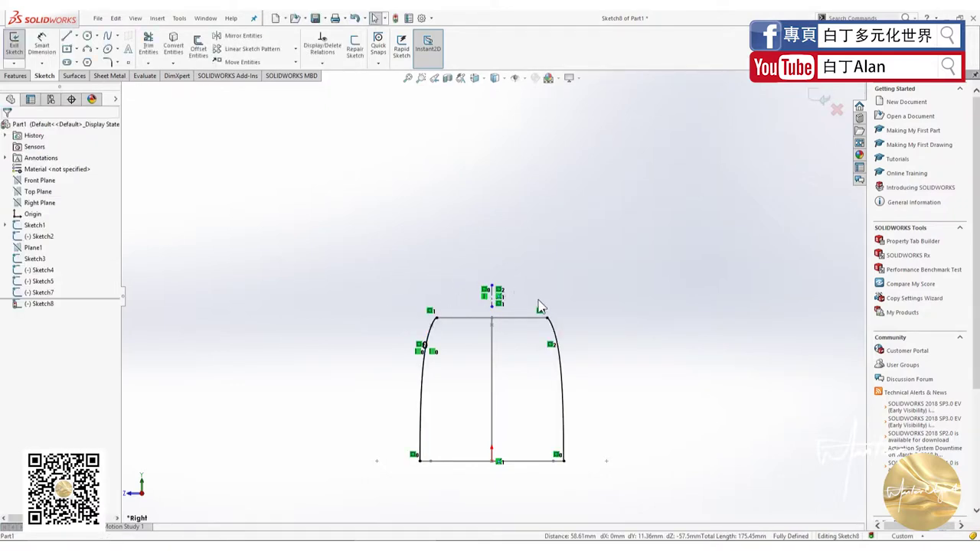
# - Delete the offset dimension on the left curve and exit Sketch8
pyautogui.moveTo(539, 304); pyautogui.dragTo(463, 265)
pyautogui.press('Escape')
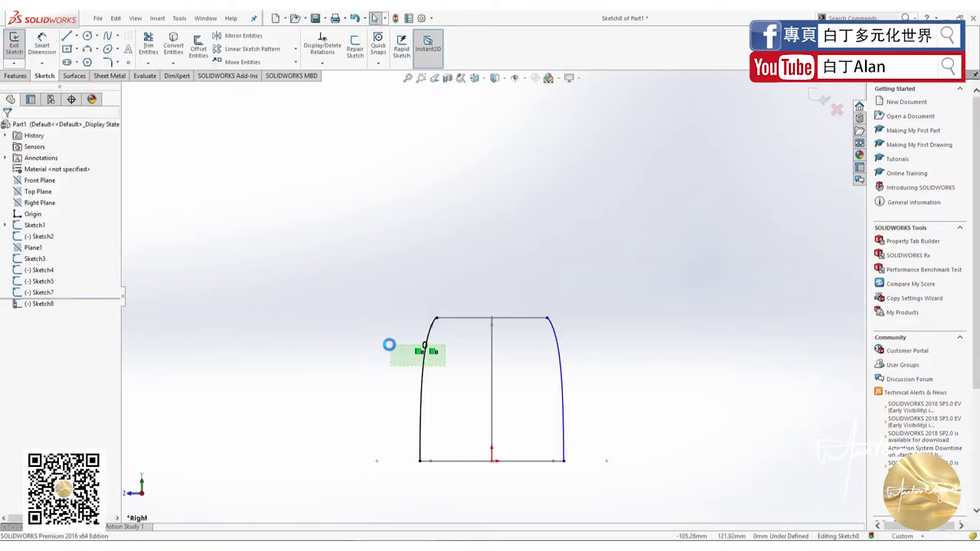
pyautogui.click(400, 361)
pyautogui.press('Delete')
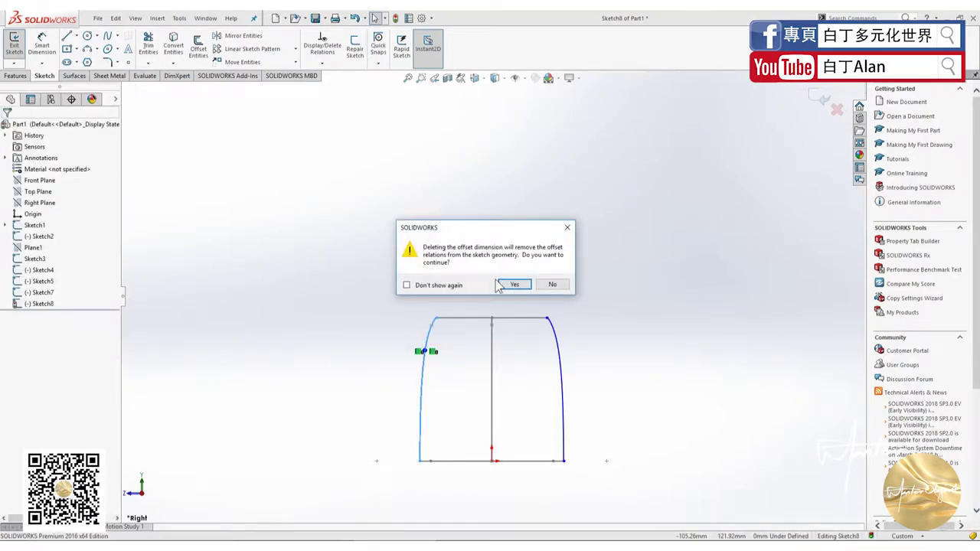
pyautogui.click(515, 285)
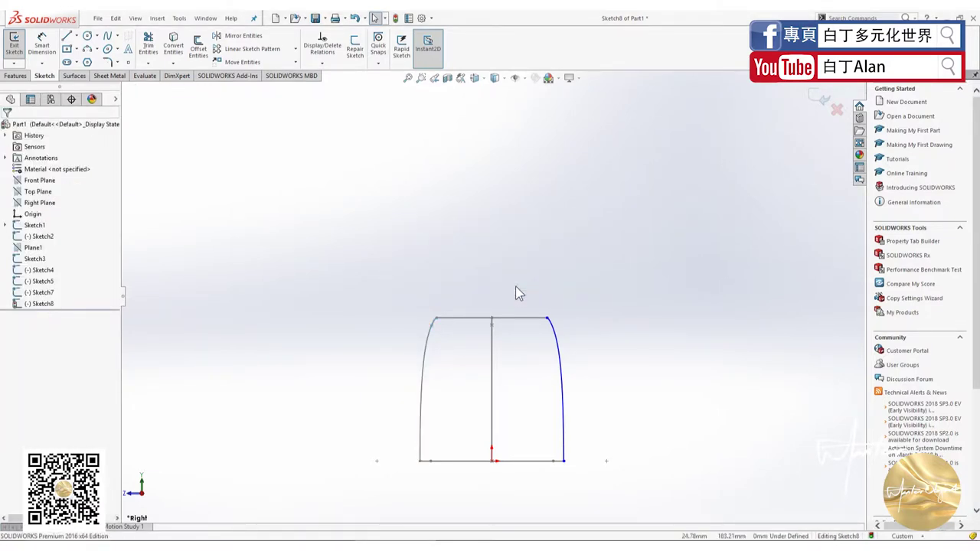
pyautogui.click(815, 101)
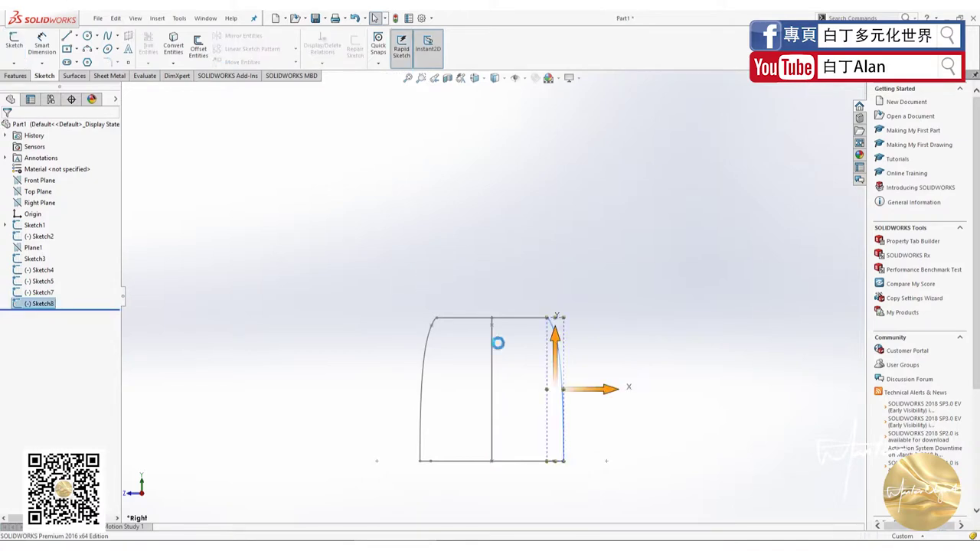
pyautogui.click(552, 428)
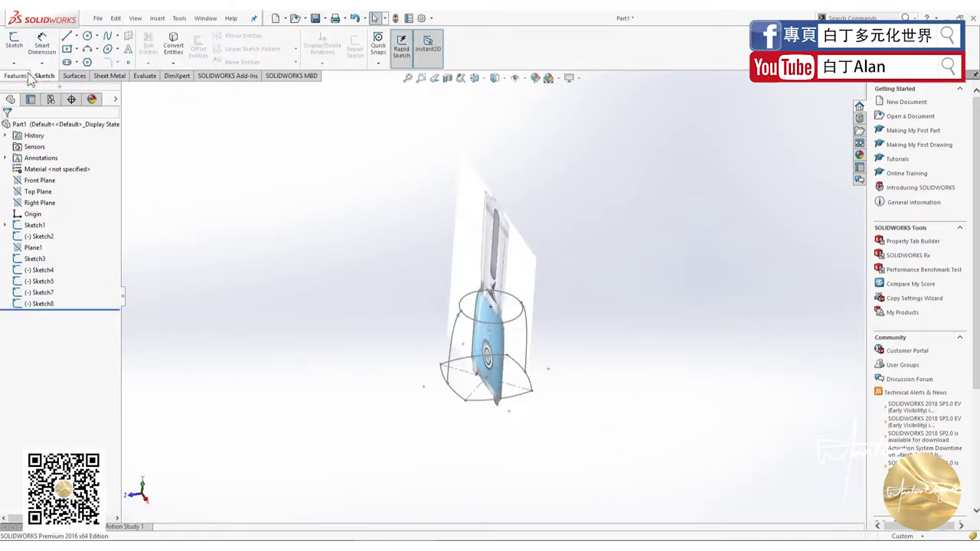
pyautogui.click(21, 76)
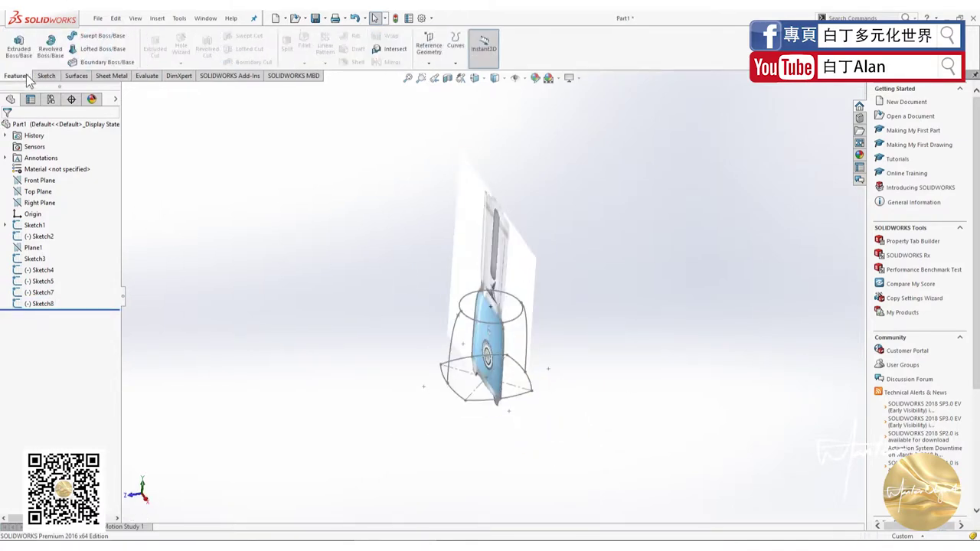
pyautogui.click(98, 48)
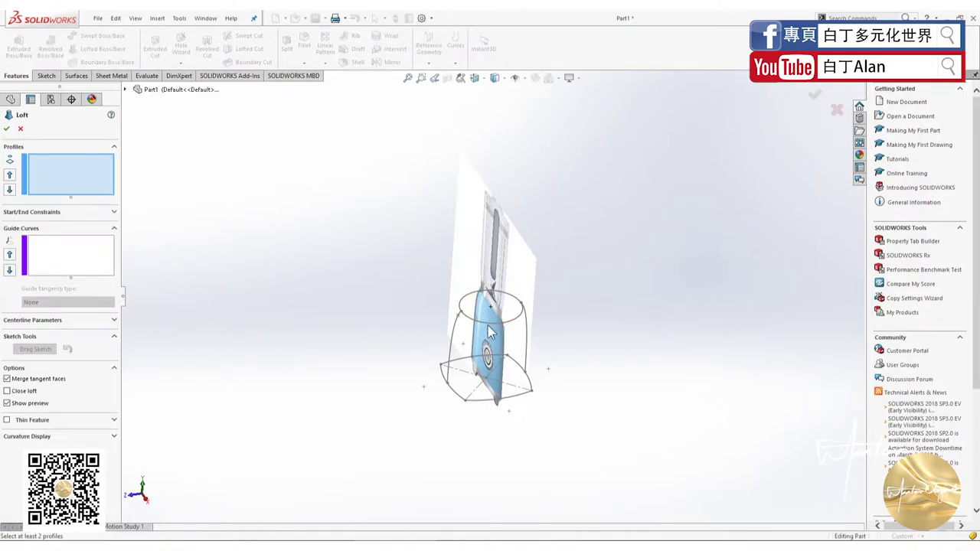
pyautogui.click(487, 327)
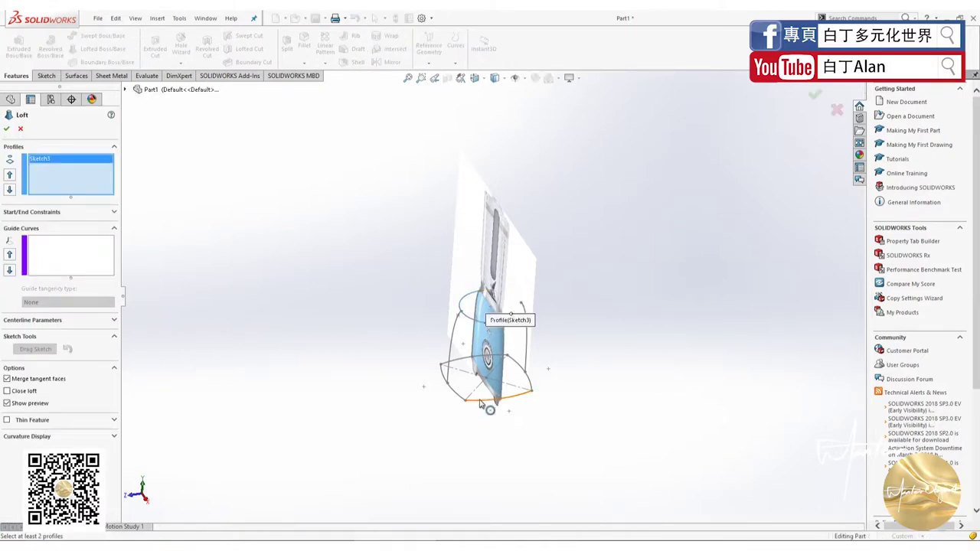
pyautogui.click(20, 130)
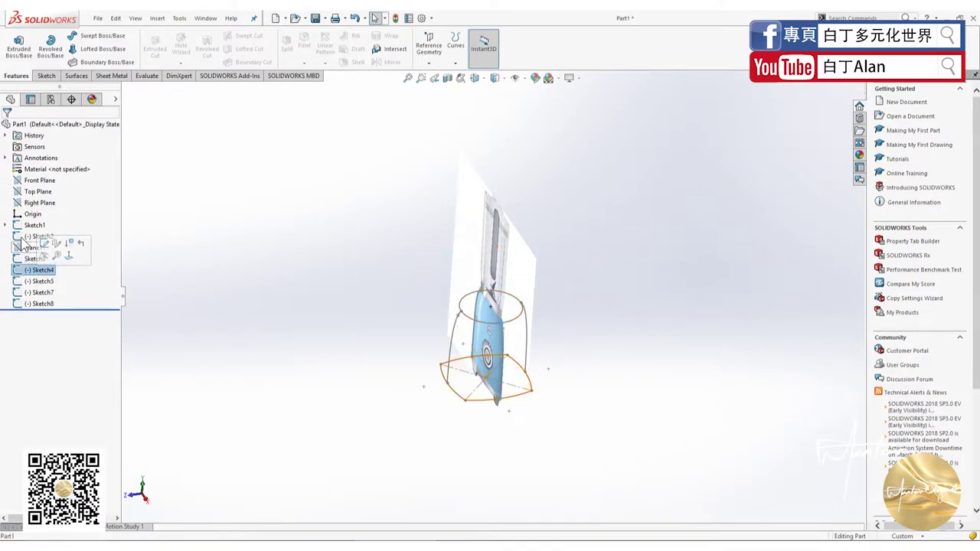
pyautogui.click(27, 238)
pyautogui.rightClick(23, 243)
# - Edit Sketch2 and add a 50 mm sketch fillet at the top-left corner
pyautogui.click(29, 209)
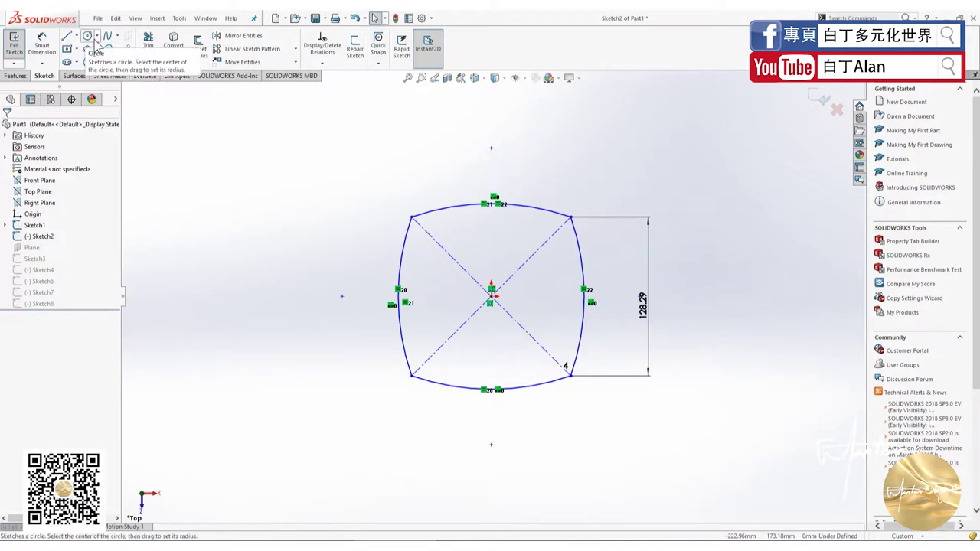
pyautogui.click(108, 62)
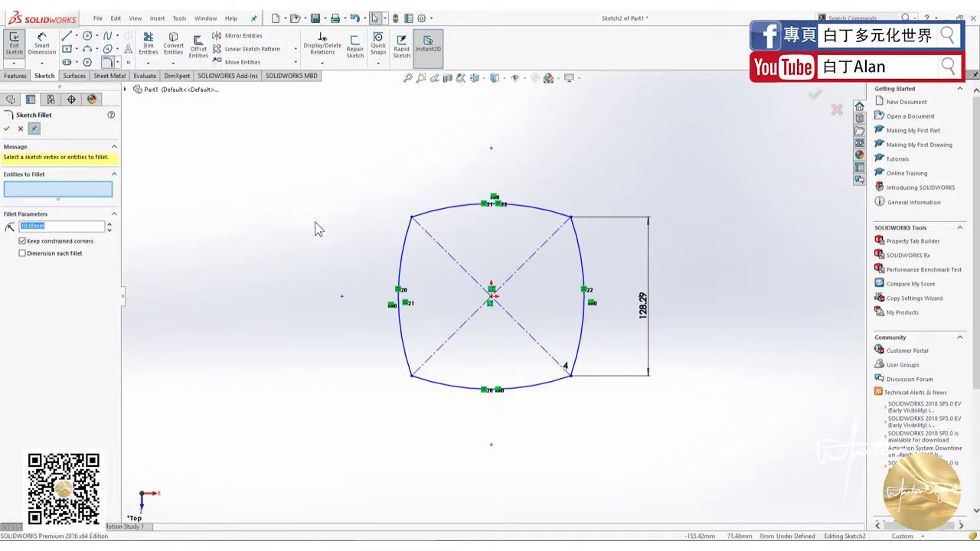
pyautogui.click(403, 242)
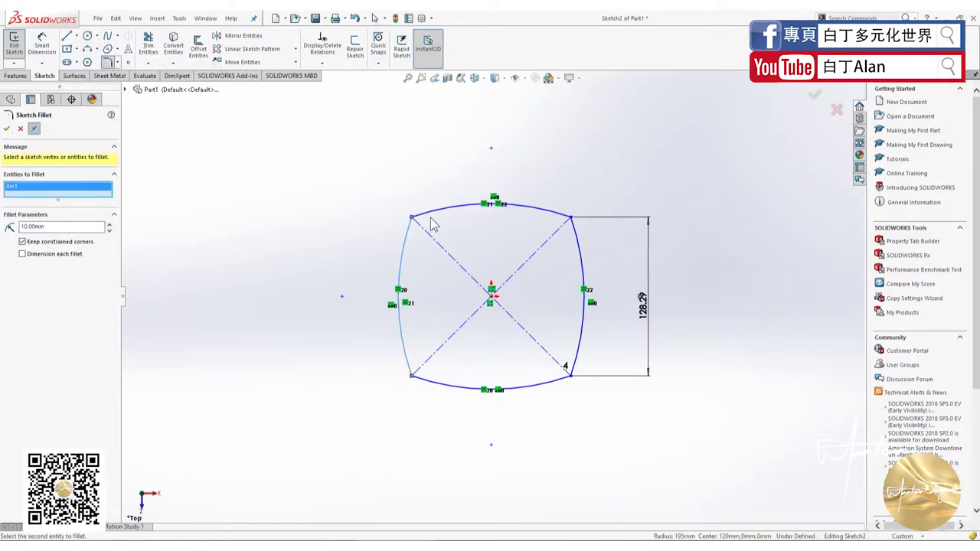
pyautogui.click(440, 215)
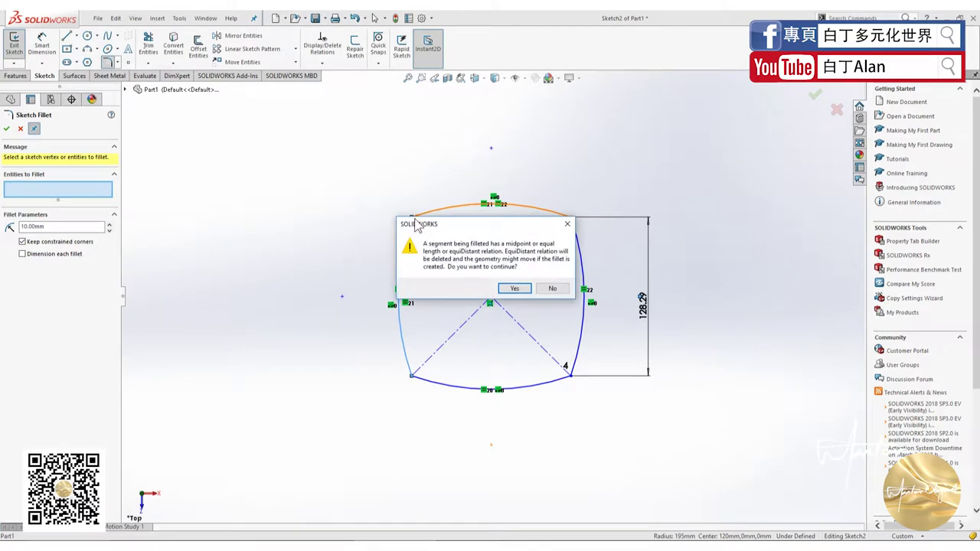
pyautogui.click(552, 289)
pyautogui.write('50')
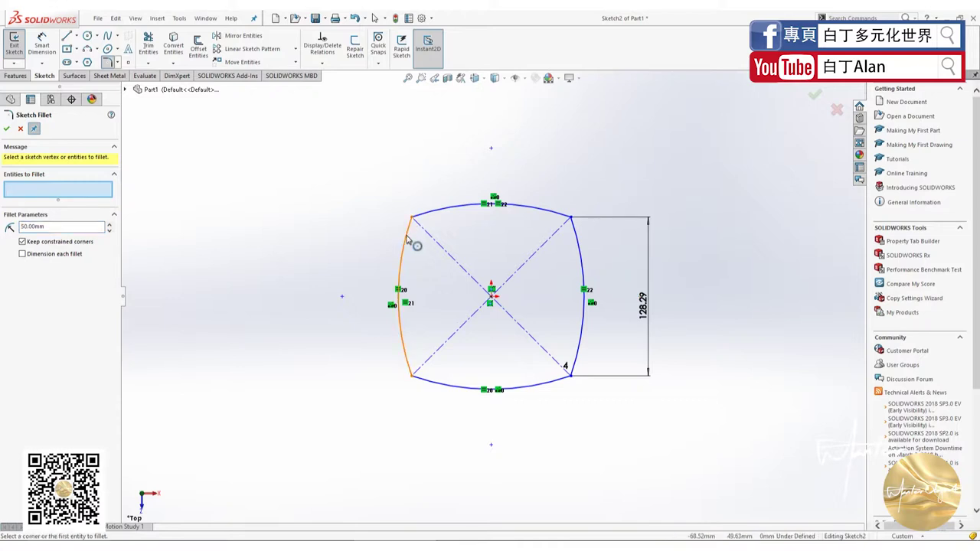
pyautogui.click(432, 215)
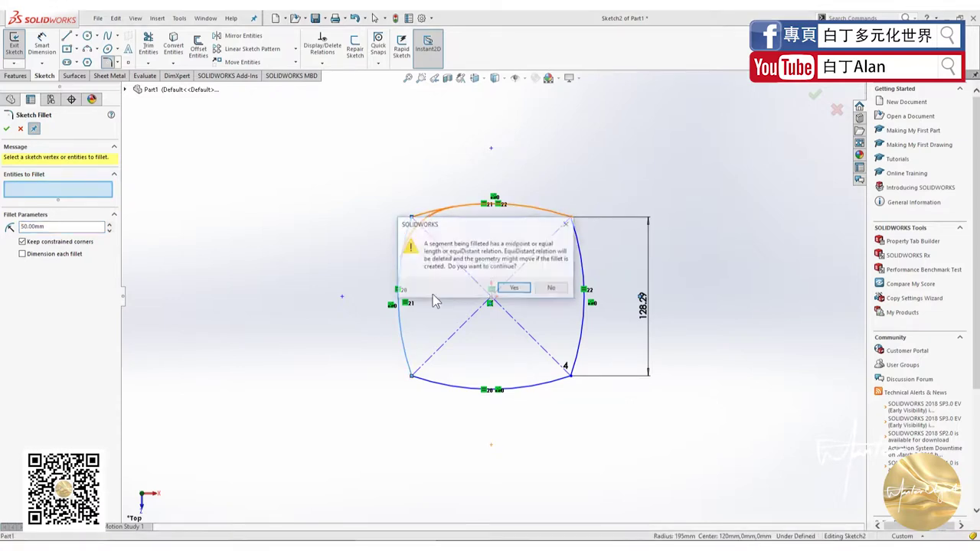
pyautogui.click(508, 288)
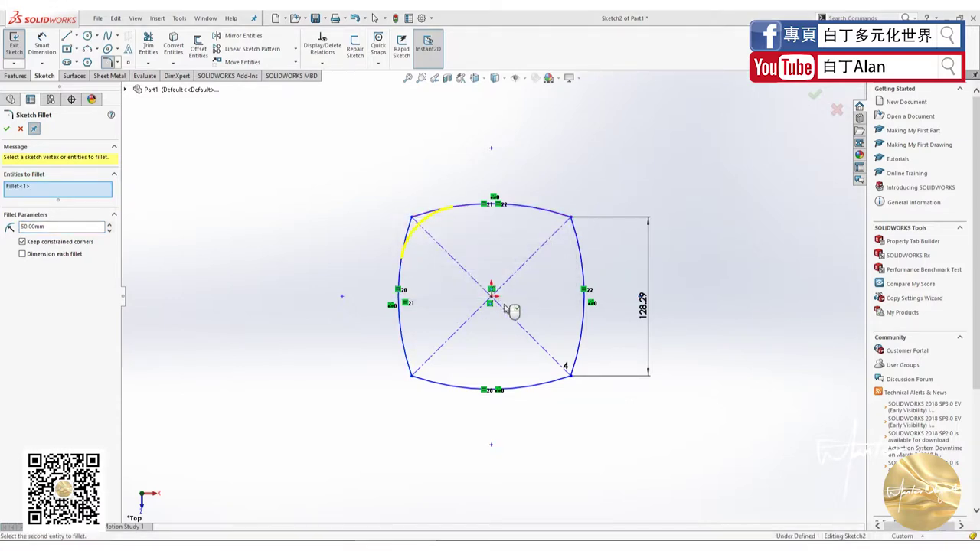
# - Fillet the bottom-left, bottom-right and top-right corners at 50 mm, then exit Sketch2
pyautogui.click(405, 352)
pyautogui.click(457, 387)
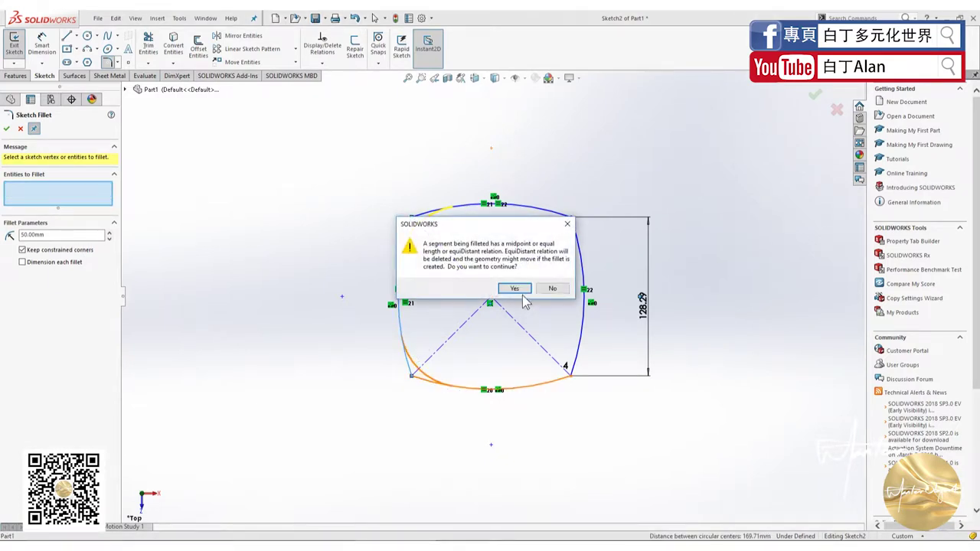
pyautogui.click(519, 289)
pyautogui.click(556, 386)
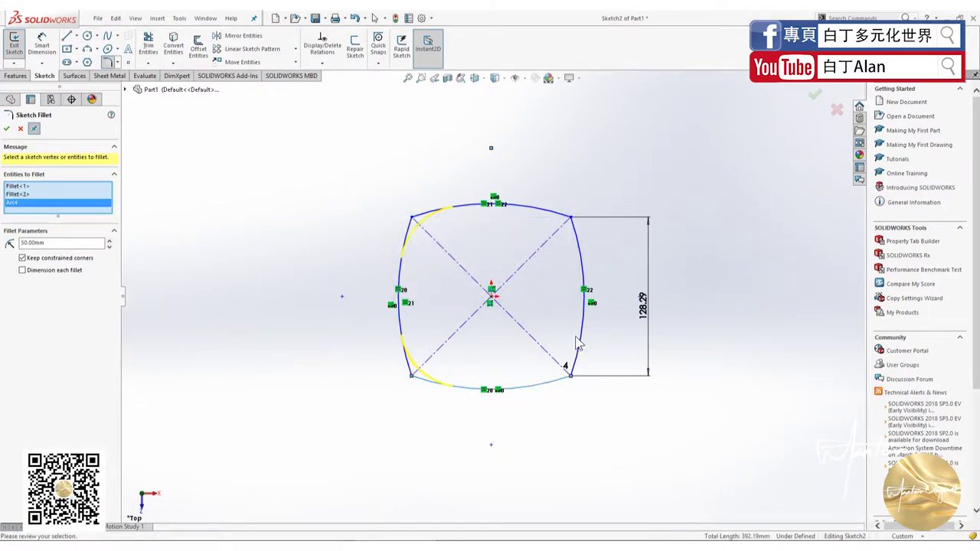
pyautogui.click(580, 335)
pyautogui.click(535, 289)
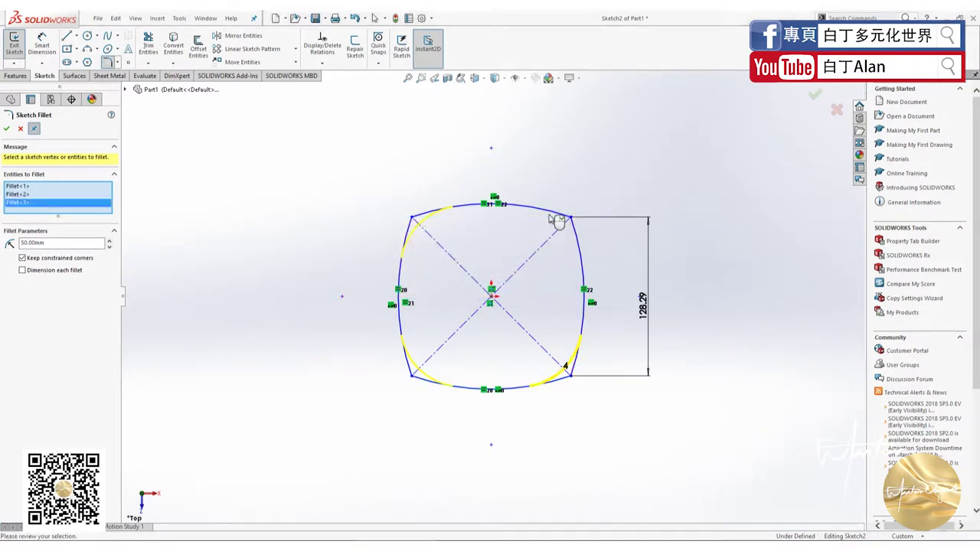
pyautogui.click(559, 215)
pyautogui.click(581, 241)
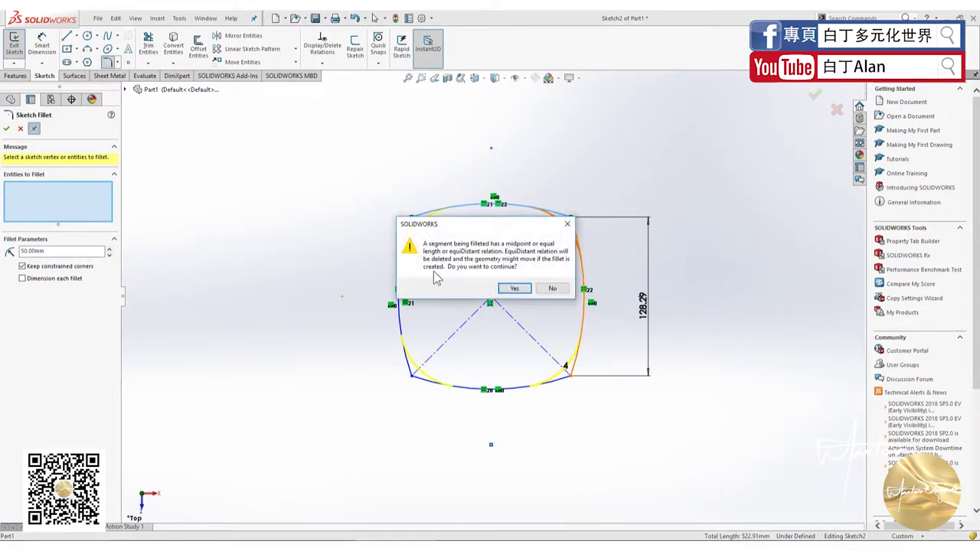
pyautogui.click(512, 289)
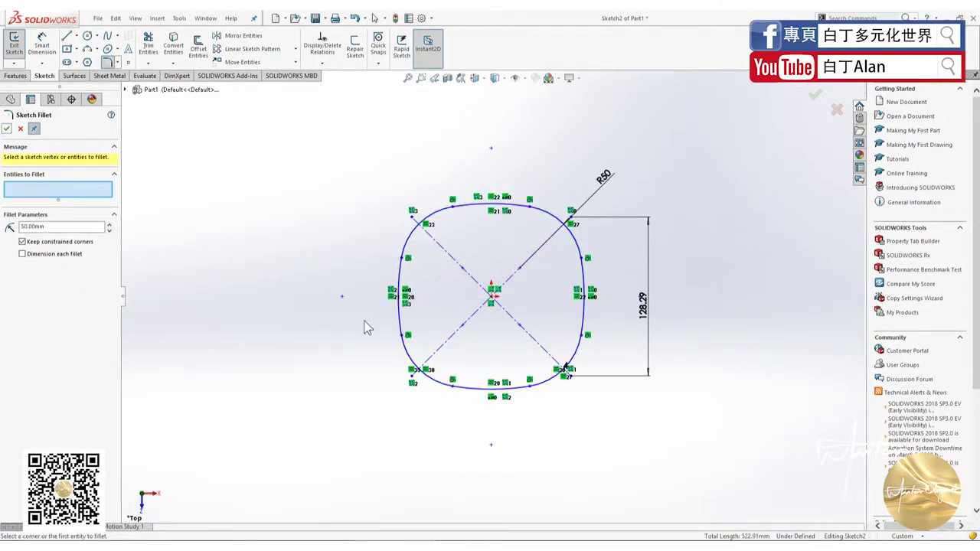
pyautogui.click(815, 106)
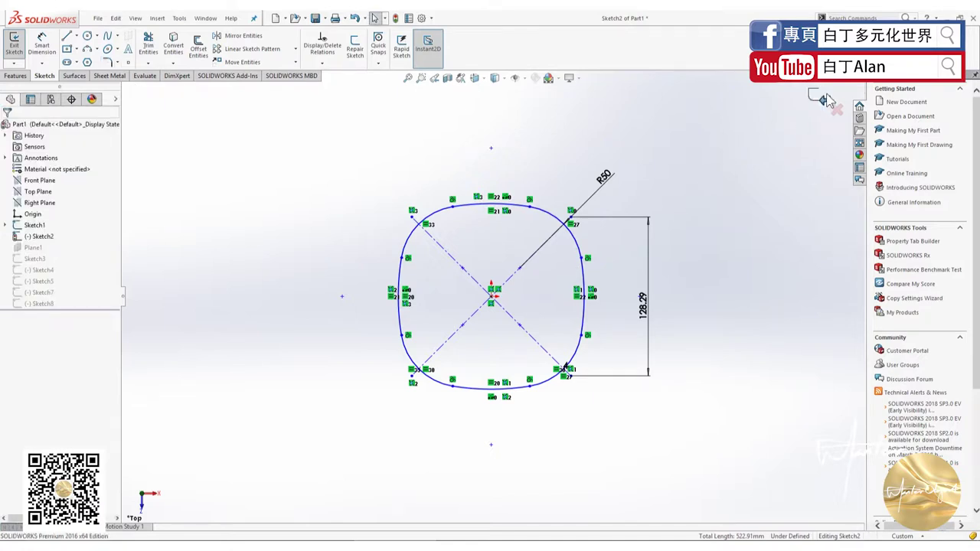
pyautogui.click(827, 101)
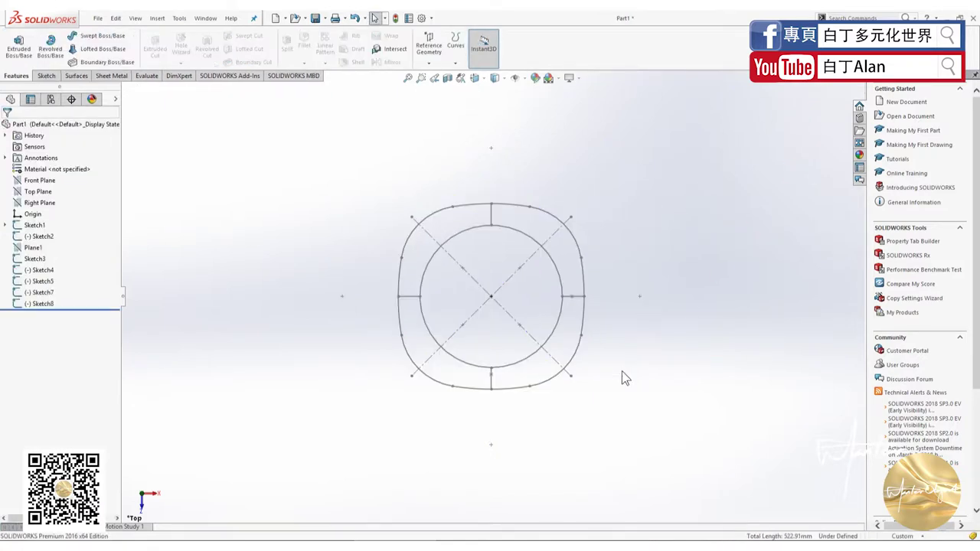
# - Start a Lofted Boss/Base with Sketch3 and Sketch2 as the profiles
pyautogui.moveTo(622, 371)
pyautogui.mouseDown(button='middle')
pyautogui.moveTo(628, 316)
pyautogui.moveTo(610, 306)
pyautogui.moveTo(619, 393)
pyautogui.moveTo(616, 383)
pyautogui.mouseUp(button='middle')
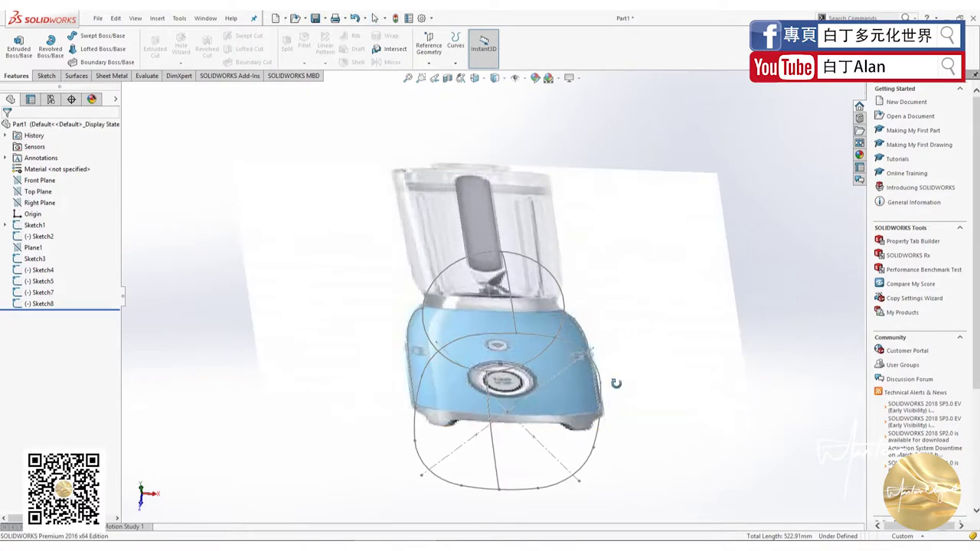
pyautogui.press('Escape')
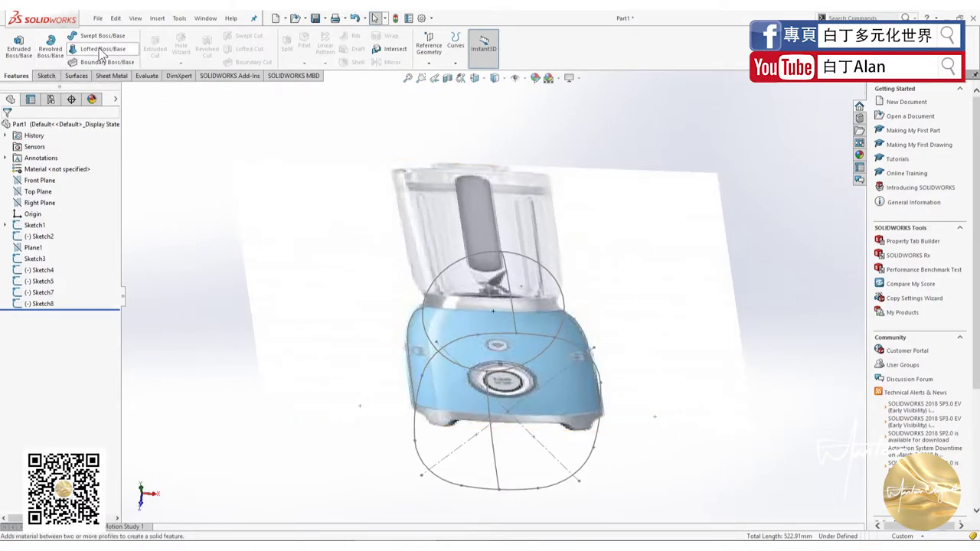
pyautogui.click(99, 48)
pyautogui.click(428, 296)
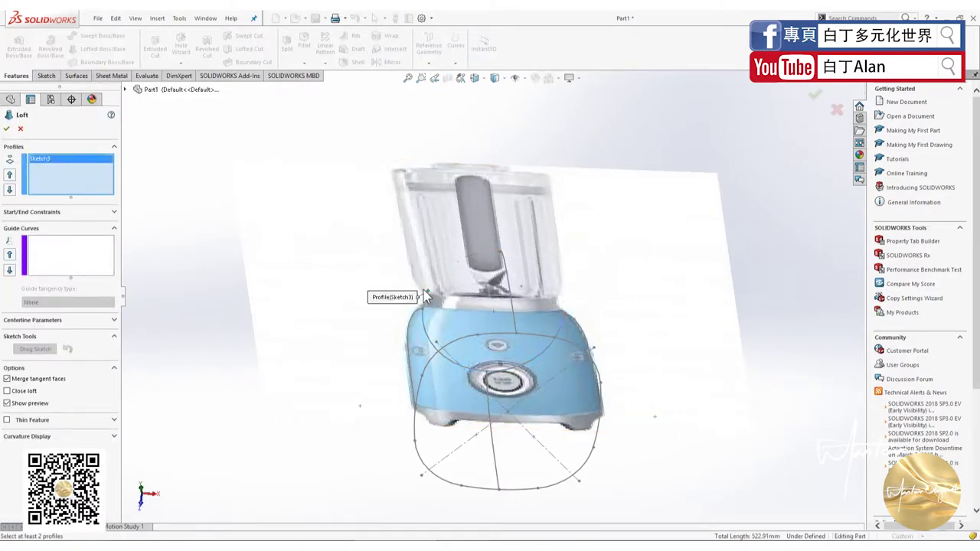
pyautogui.click(429, 370)
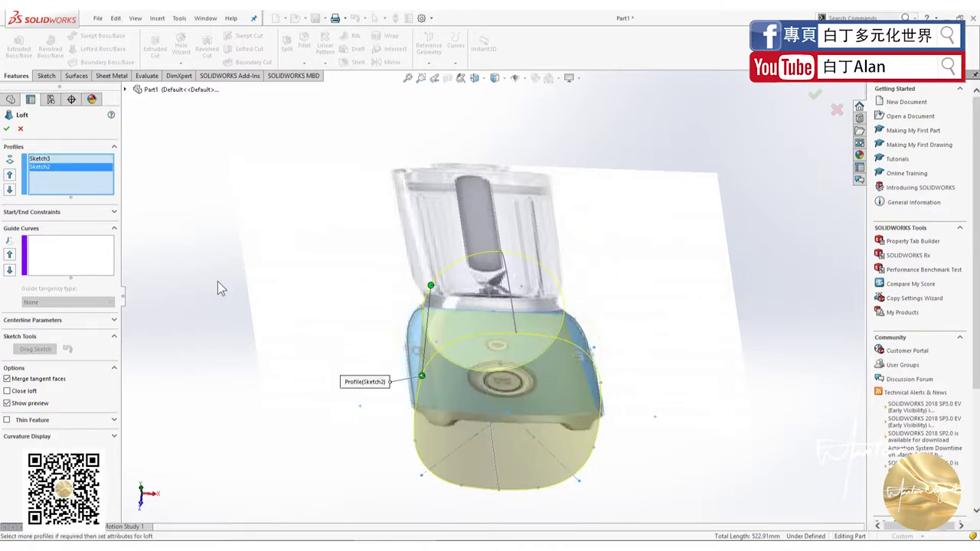
# - Add Sketch7, Sketch5, Sketch4 and Sketch8 as guide curves and create Loft1
pyautogui.click(59, 256)
pyautogui.moveTo(267, 330); pyautogui.dragTo(442, 343, button='middle')
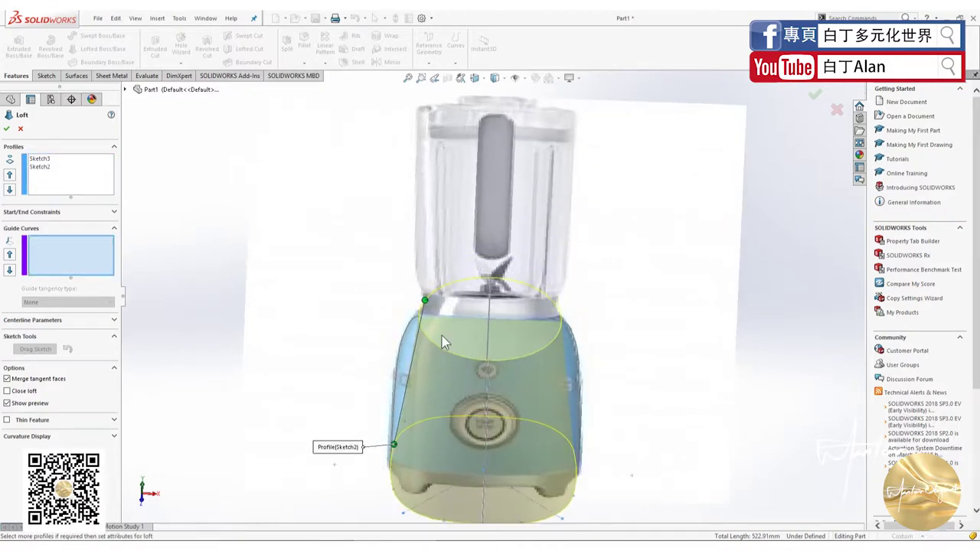
pyautogui.click(405, 333)
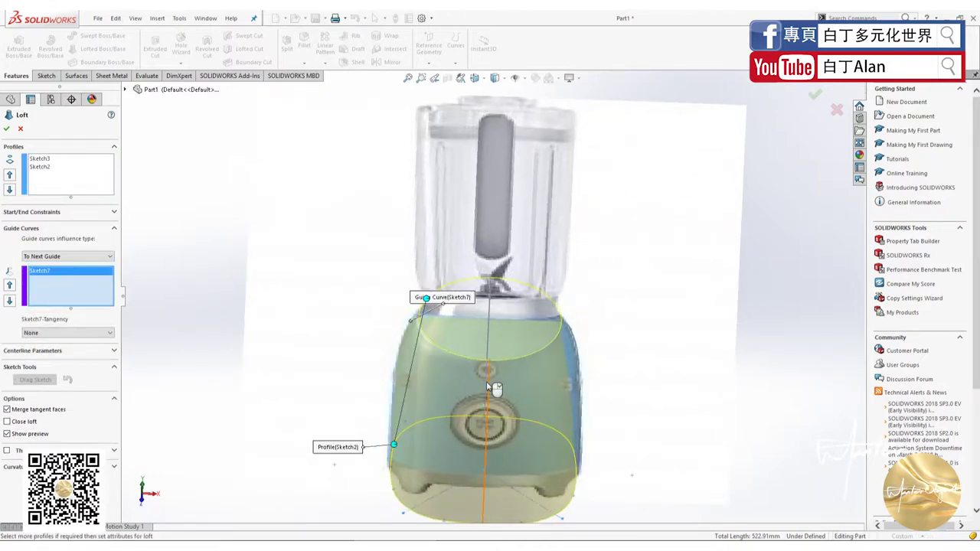
pyautogui.click(487, 399)
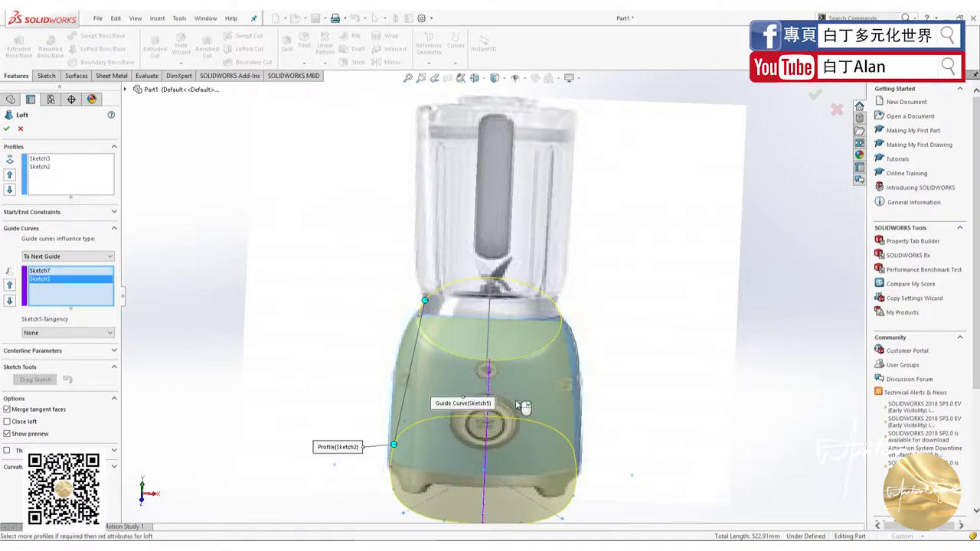
pyautogui.click(578, 345)
pyautogui.moveTo(577, 345); pyautogui.dragTo(535, 397, button='middle')
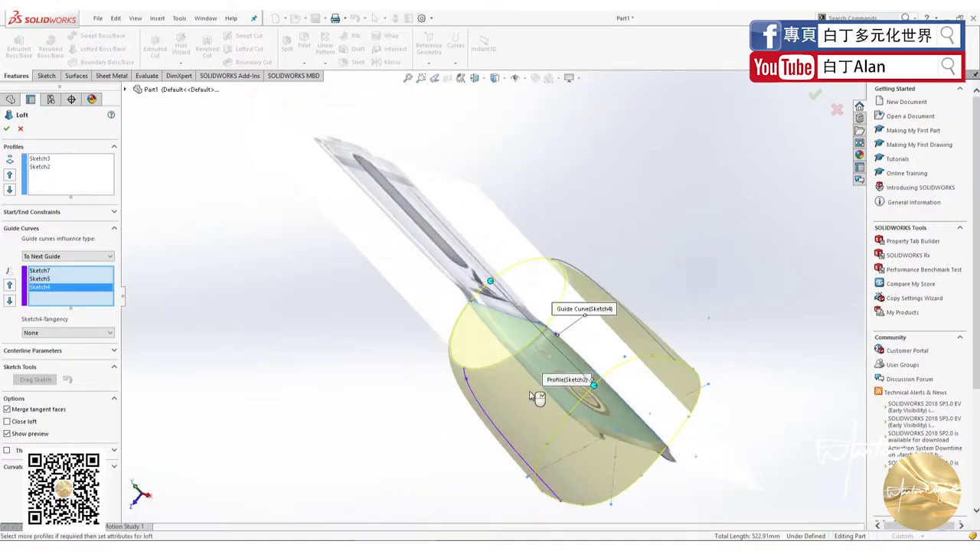
pyautogui.moveTo(582, 314)
pyautogui.mouseDown(button='middle')
pyautogui.moveTo(602, 273)
pyautogui.moveTo(360, 230)
pyautogui.moveTo(155, 168)
pyautogui.mouseUp(button='middle')
pyautogui.click(597, 277)
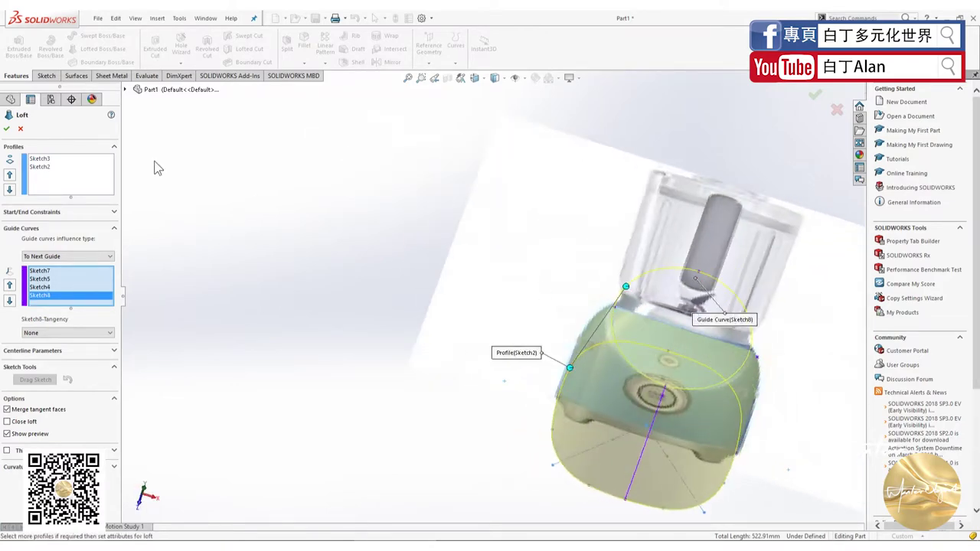
pyautogui.click(7, 130)
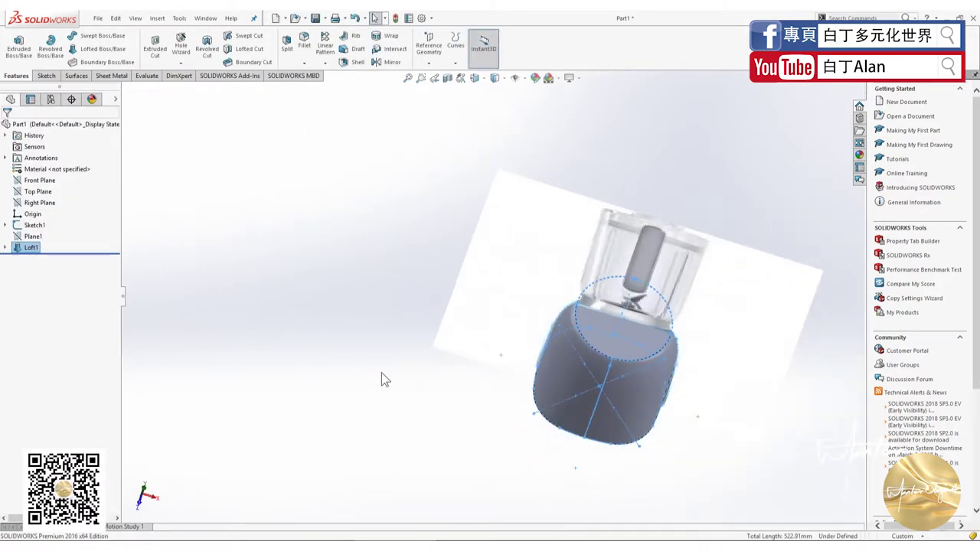
# - Orbit Loft1 and compare it with blender product photos in the browser
pyautogui.moveTo(382, 372)
pyautogui.mouseDown(button='middle')
pyautogui.moveTo(422, 296)
pyautogui.moveTo(518, 370)
pyautogui.mouseUp(button='middle')
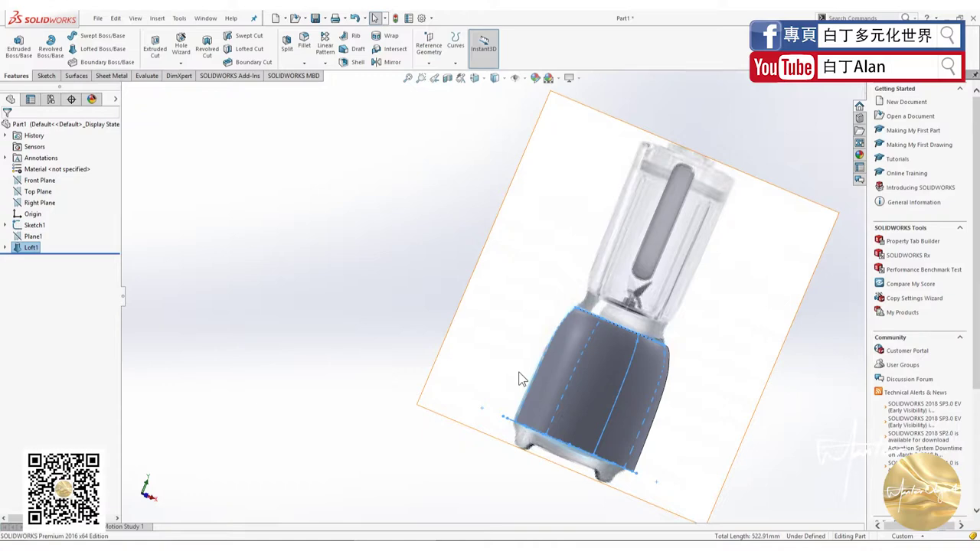
pyautogui.hotkey('alt', 'Tab')
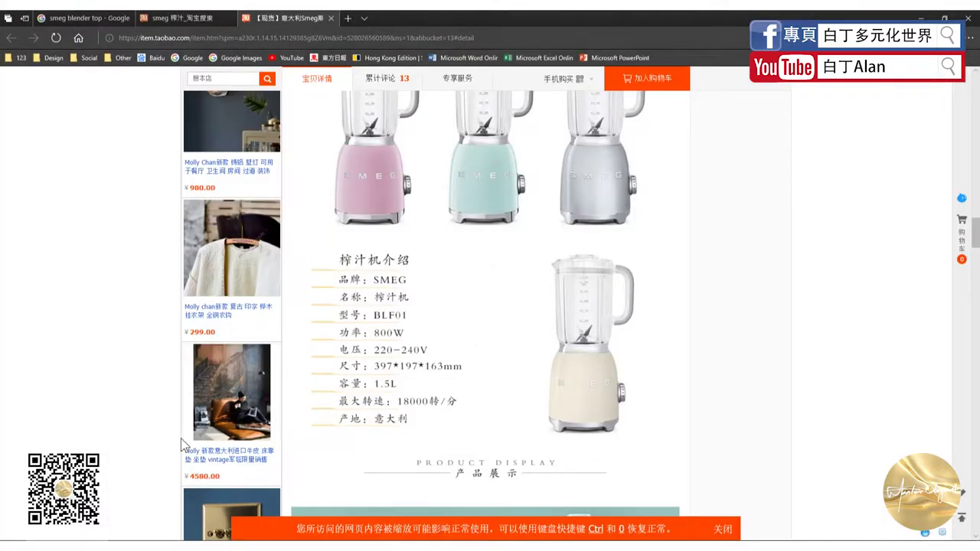
pyautogui.scroll(4, 335, 386)
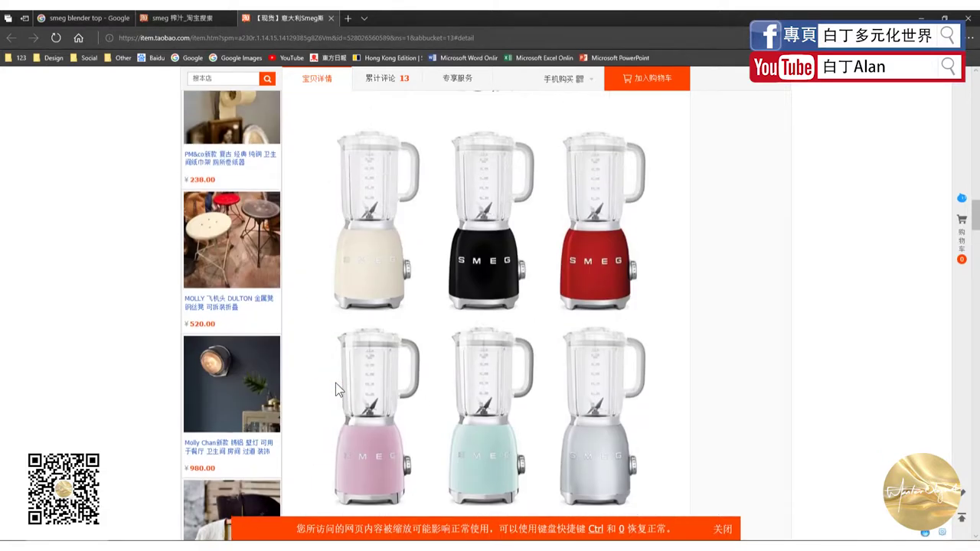
pyautogui.scroll(-2, 336, 386)
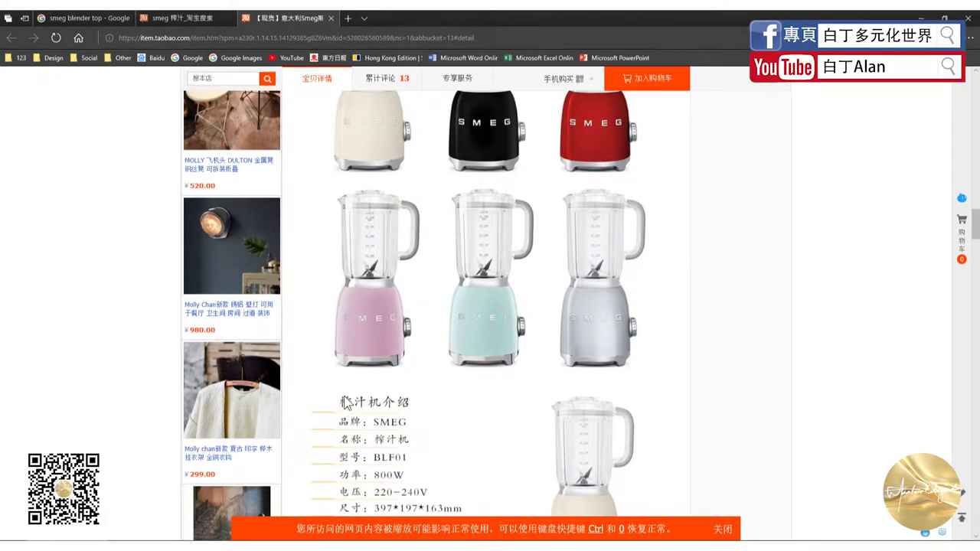
pyautogui.hotkey('alt', 'Tab')
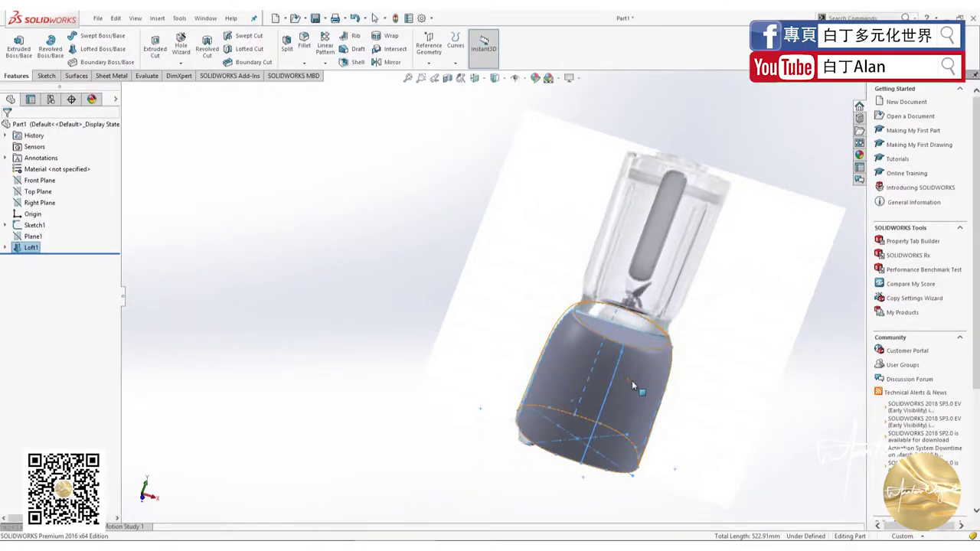
pyautogui.click(426, 277)
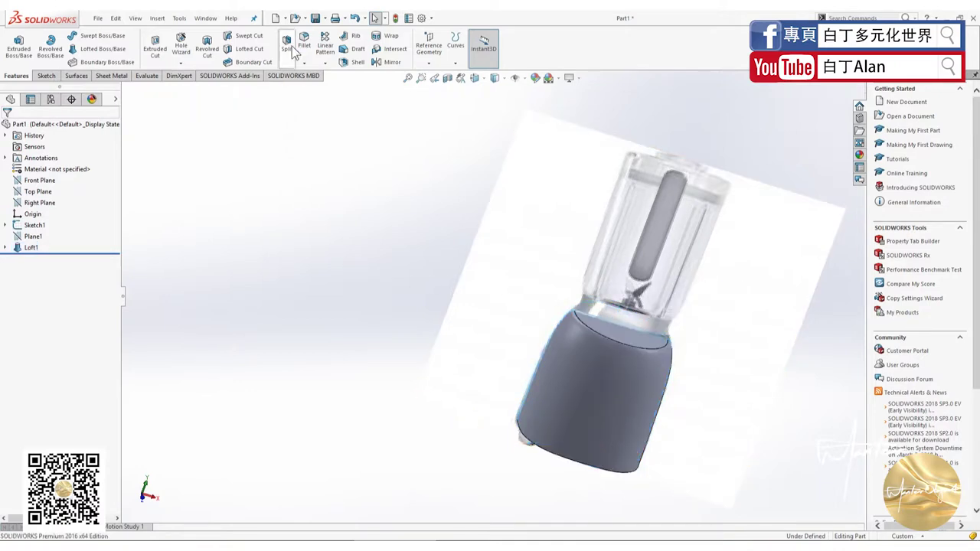
pyautogui.click(358, 62)
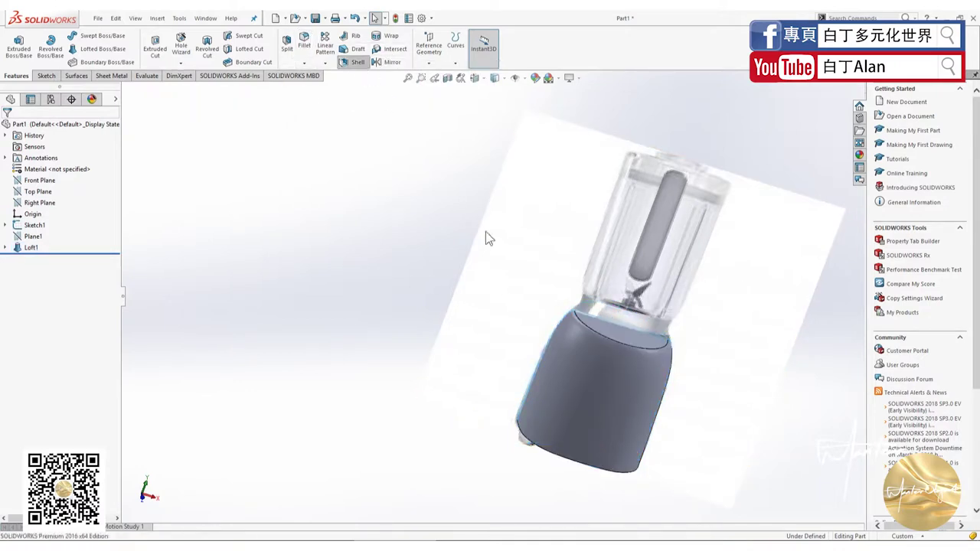
pyautogui.click(549, 320)
pyautogui.write('0.')
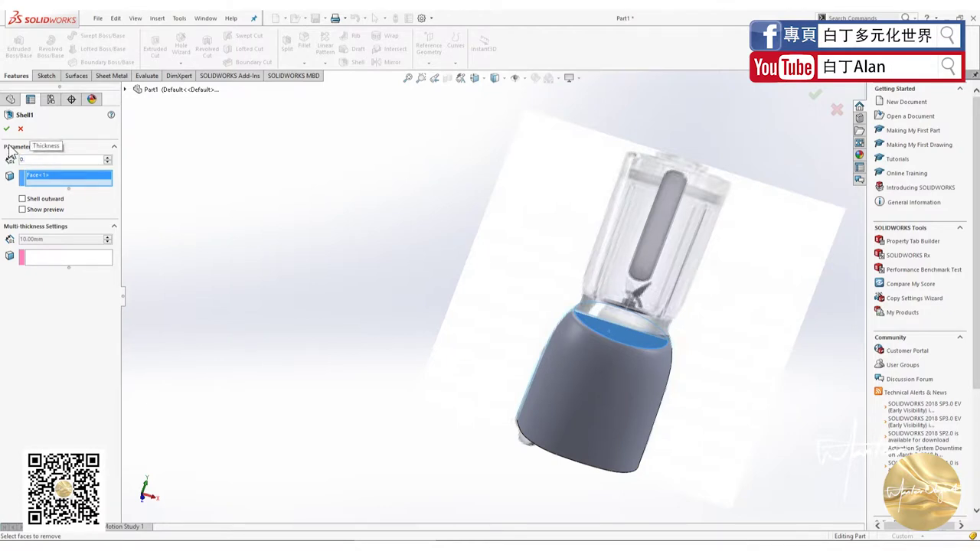
pyautogui.write('2')
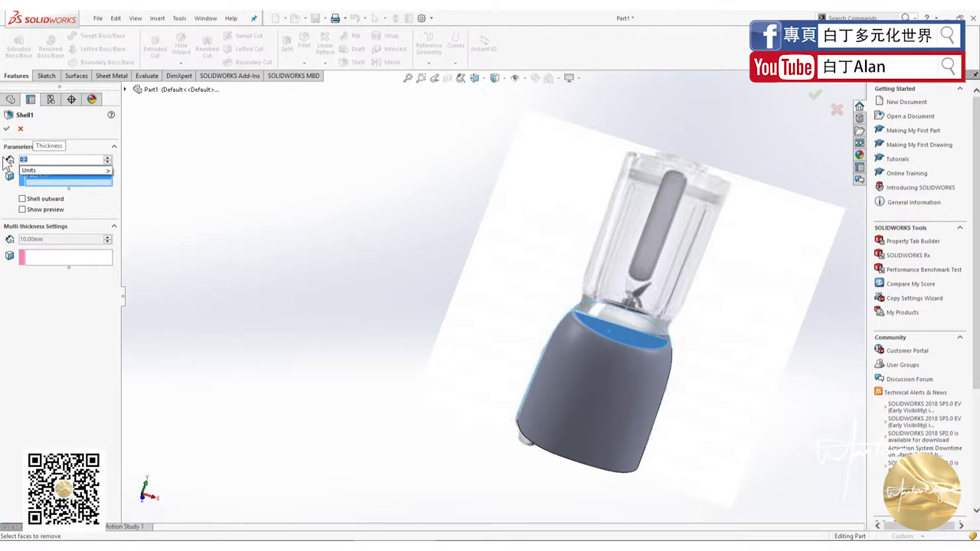
pyautogui.click(7, 129)
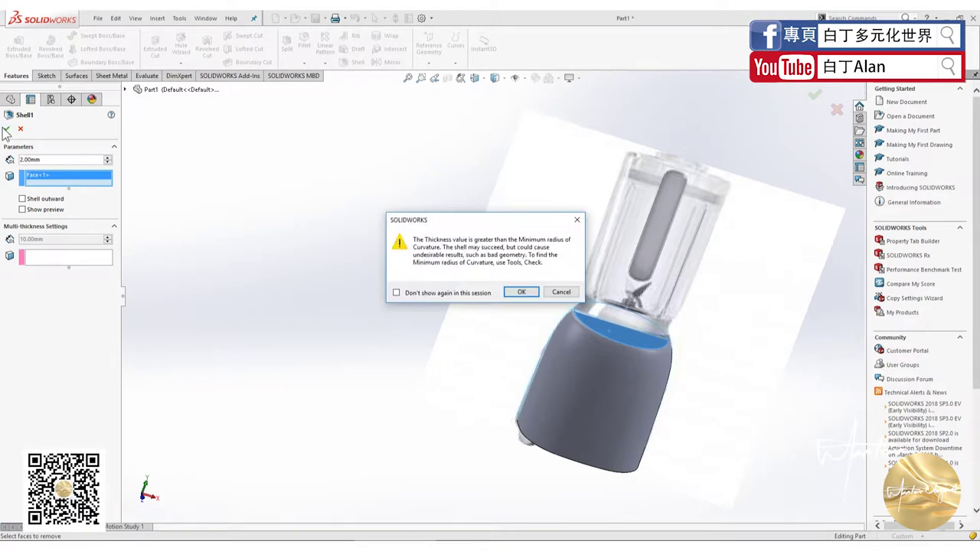
pyautogui.press('Return')
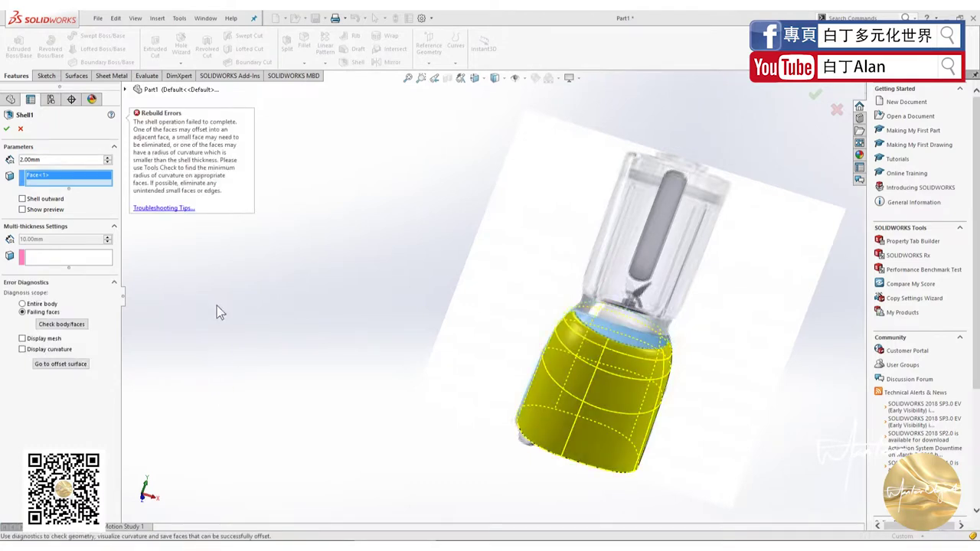
pyautogui.click(38, 160)
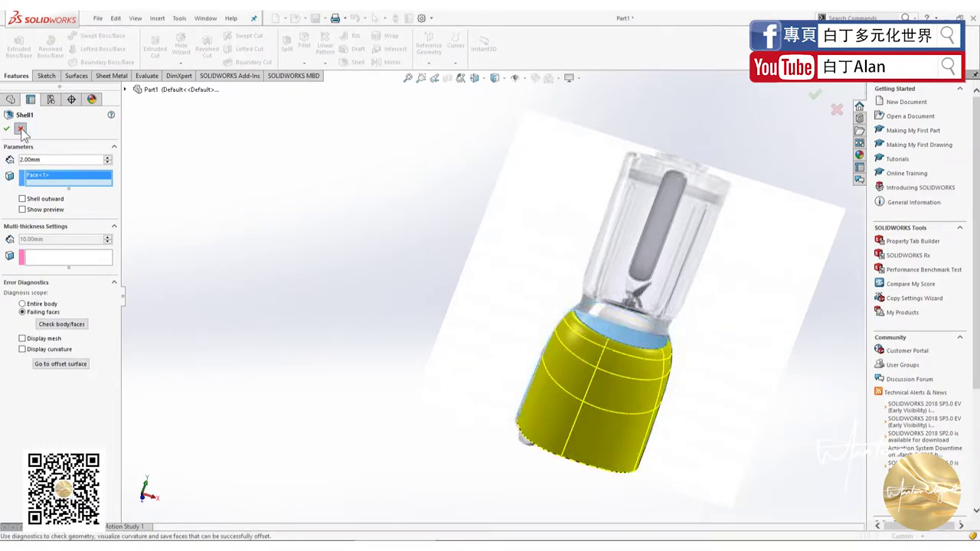
pyautogui.click(21, 130)
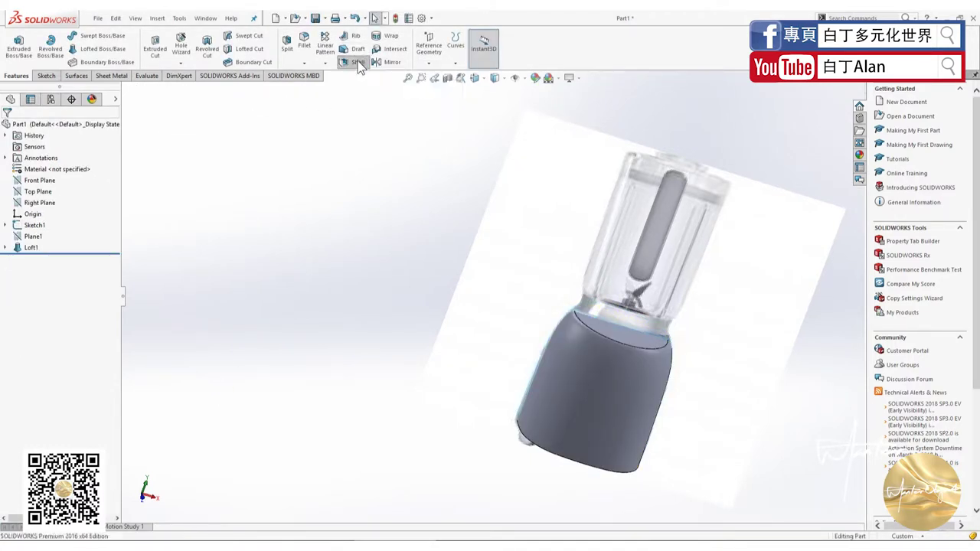
# - Shell the blender body with top and bottom faces open, trying 2.00mm walls then 5.00mm
pyautogui.click(357, 62)
pyautogui.click(619, 329)
pyautogui.moveTo(612, 374); pyautogui.dragTo(583, 386, button='middle')
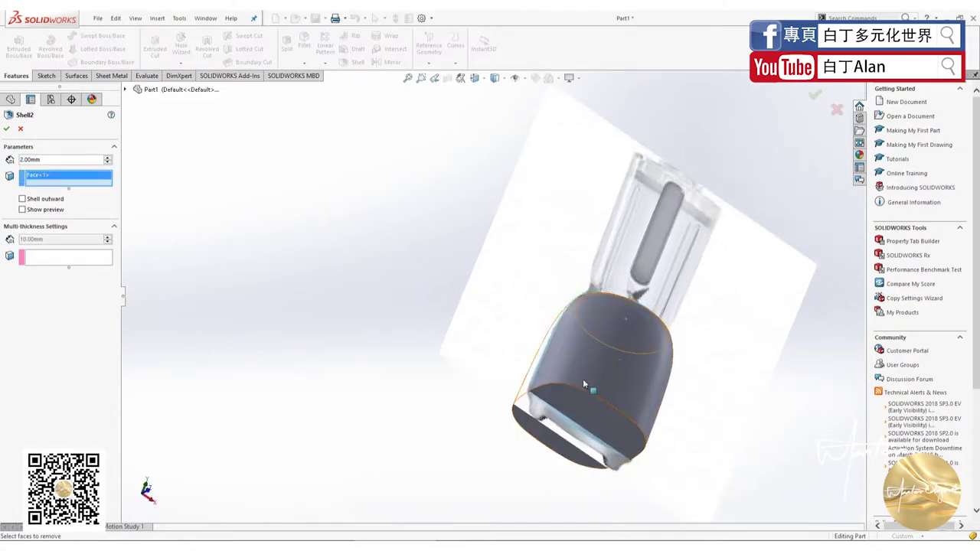
pyautogui.click(573, 411)
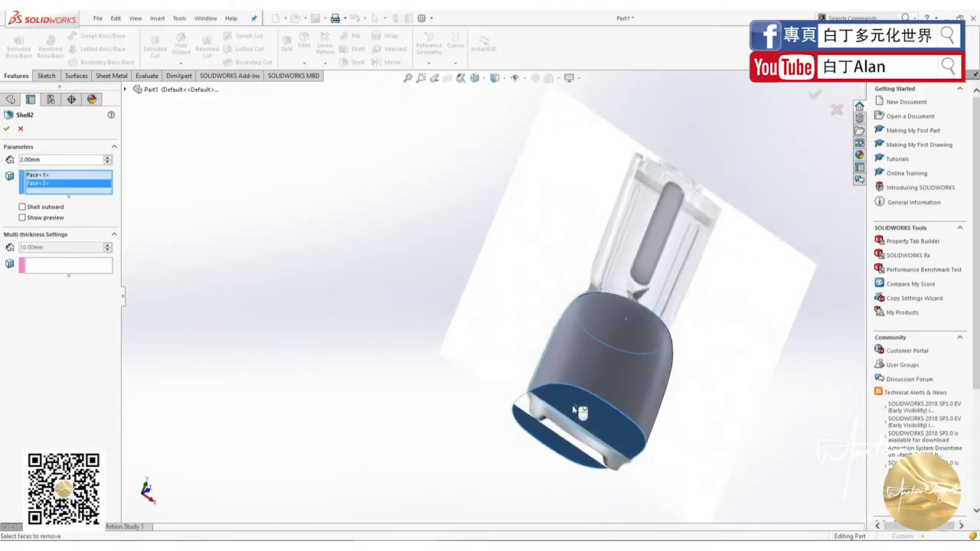
pyautogui.click(7, 129)
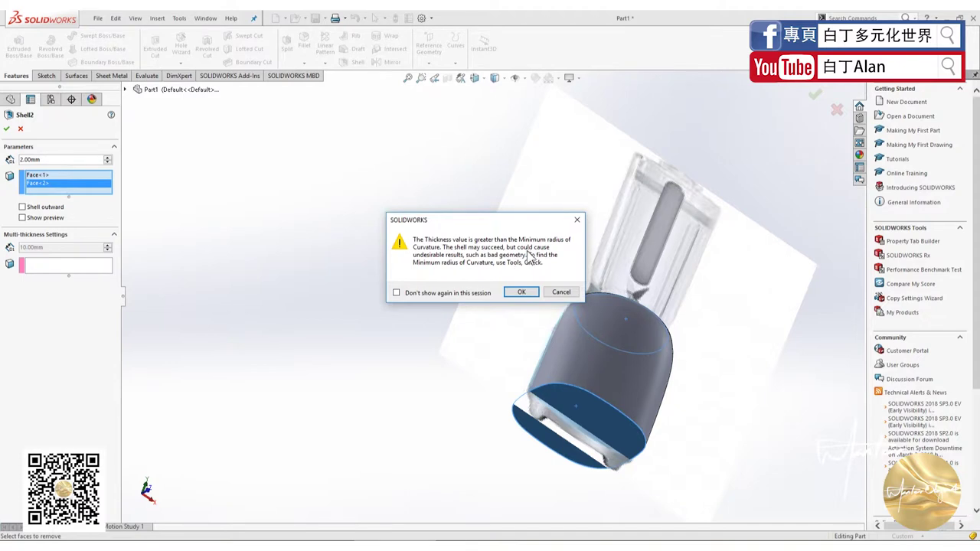
pyautogui.click(519, 293)
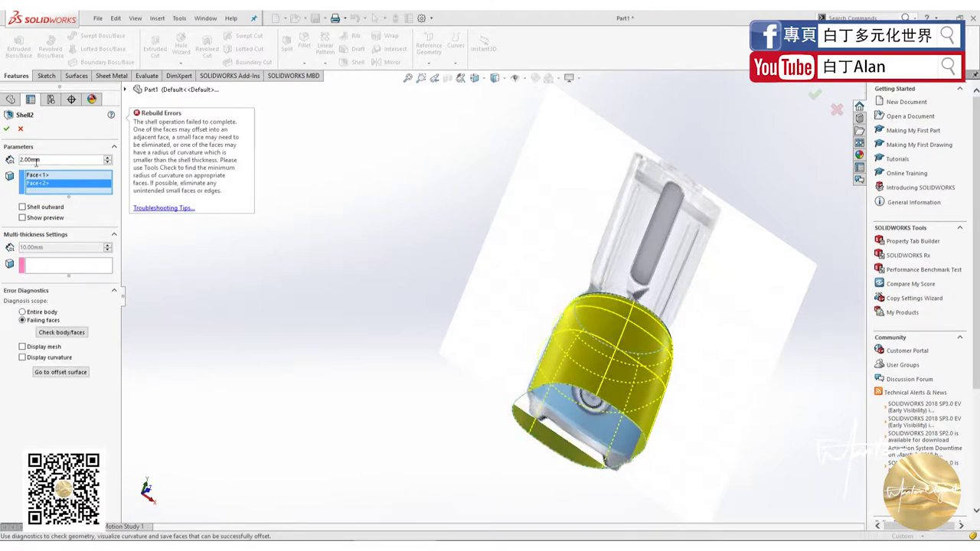
pyautogui.moveTo(45, 160); pyautogui.dragTo(16, 157)
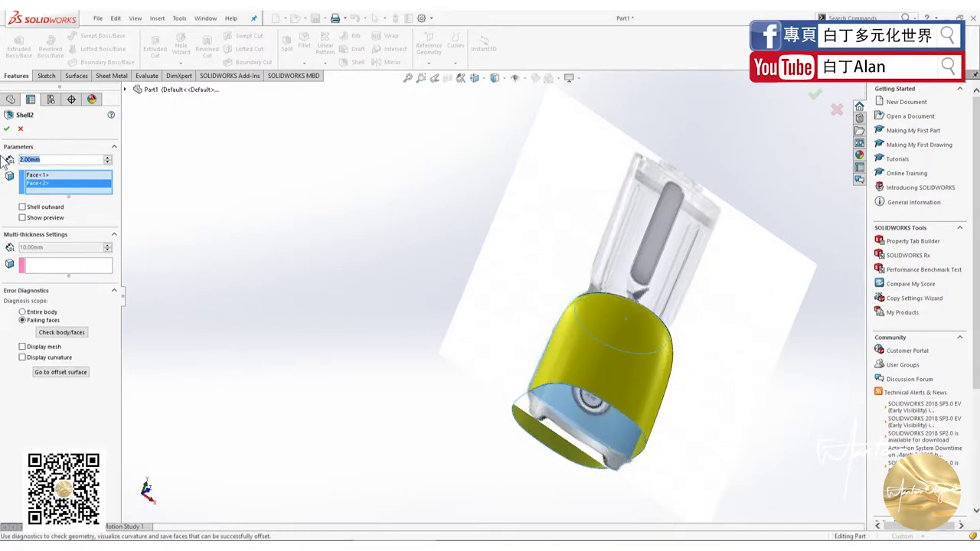
pyautogui.write('5')
pyautogui.click(5, 129)
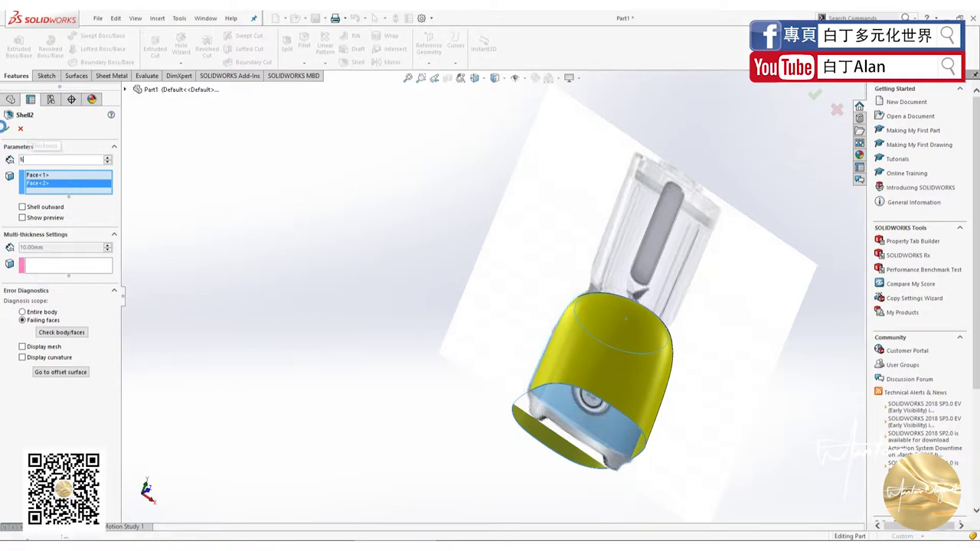
pyautogui.click(48, 161)
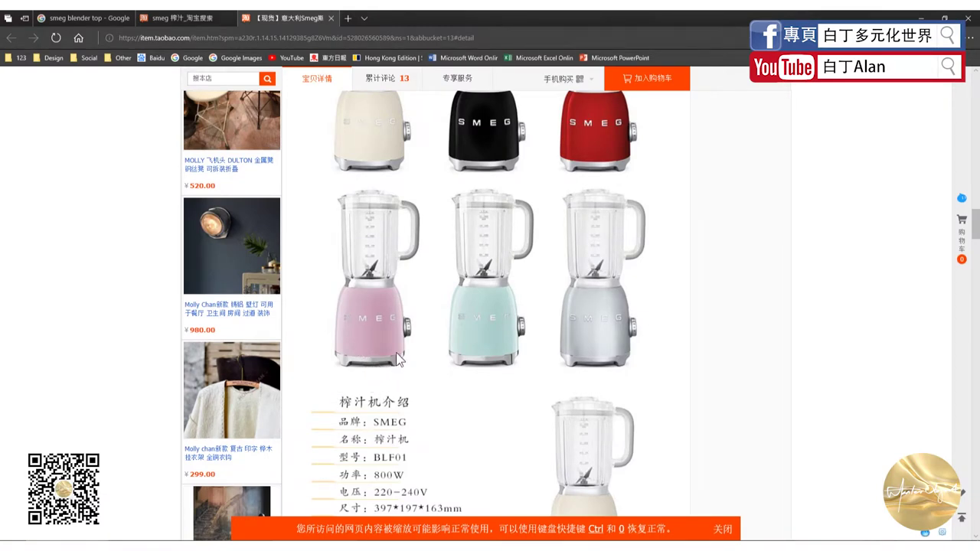
# - Scroll up the Taobao page to see the Smeg BLF01 blender photos in each colour
pyautogui.scroll(3, 396, 352)
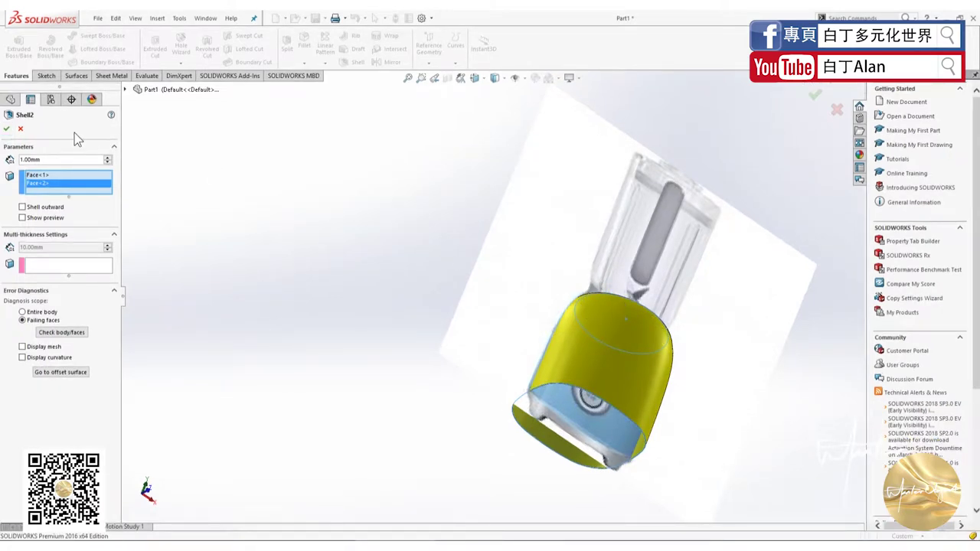
# - Cancel Shell2 and tilt the view to inspect the blender base, abandoning a started extrusion
pyautogui.click(20, 128)
pyautogui.scroll(-3, 652, 360)
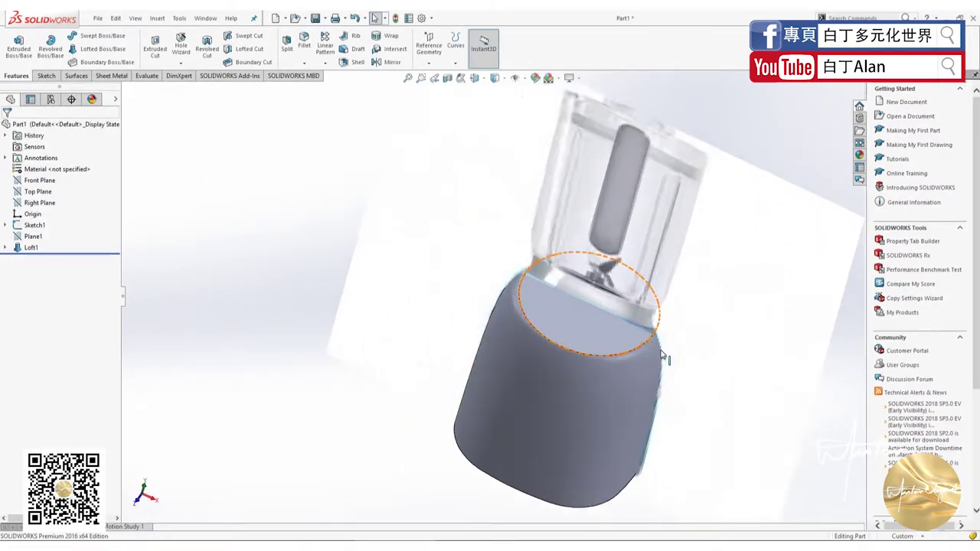
pyautogui.scroll(-3, 652, 360)
pyautogui.moveTo(652, 360)
pyautogui.mouseDown(button='middle')
pyautogui.moveTo(633, 335)
pyautogui.moveTo(564, 300)
pyautogui.moveTo(247, 371)
pyautogui.mouseUp(button='middle')
pyautogui.press('f')
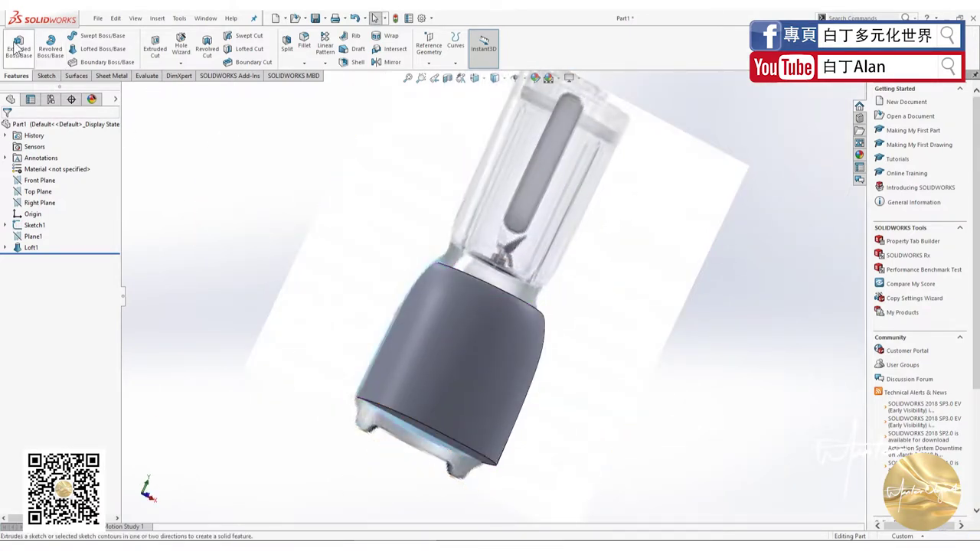
pyautogui.click(19, 44)
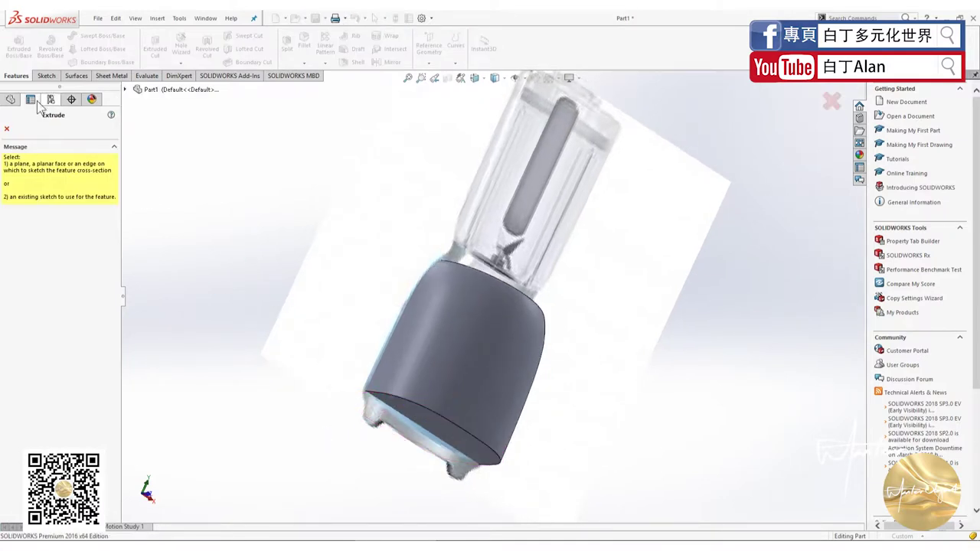
pyautogui.click(7, 128)
# - Sketch on the base's bottom face and offset its edge into the sketch twice
pyautogui.click(44, 75)
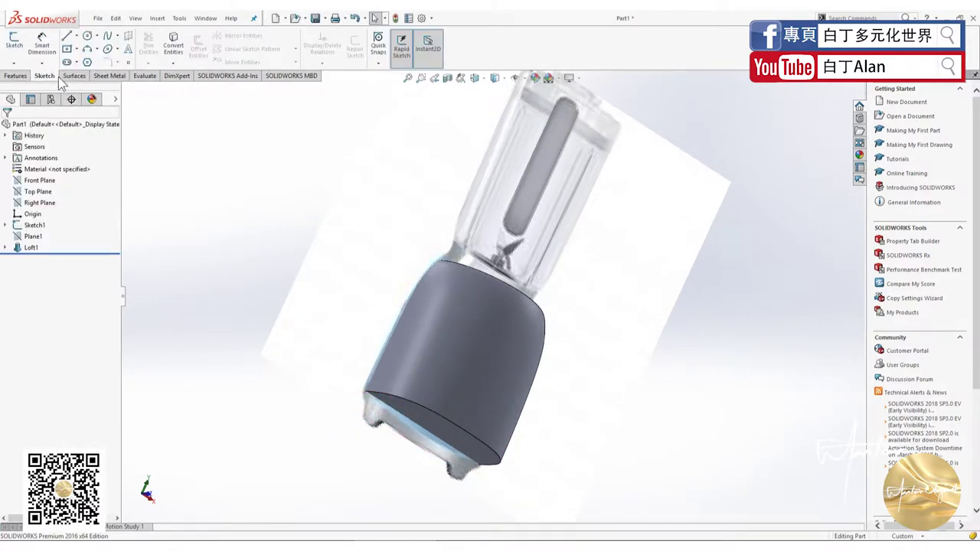
pyautogui.click(6, 46)
pyautogui.click(418, 413)
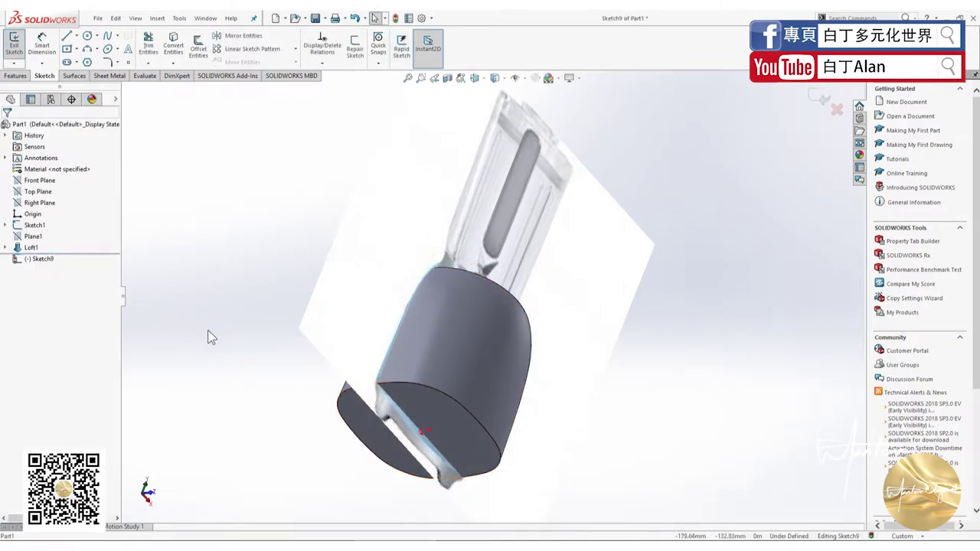
pyautogui.click(198, 46)
pyautogui.click(403, 384)
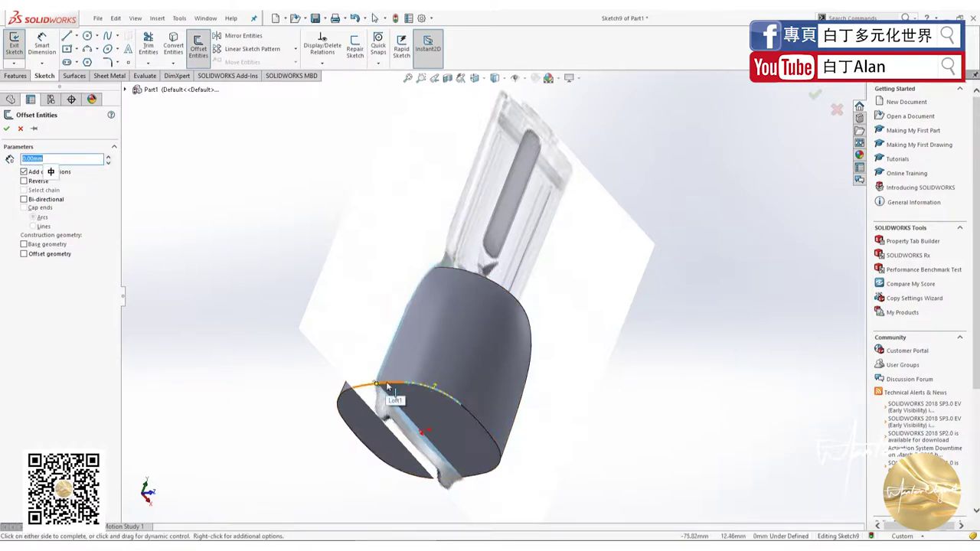
pyautogui.click(389, 387)
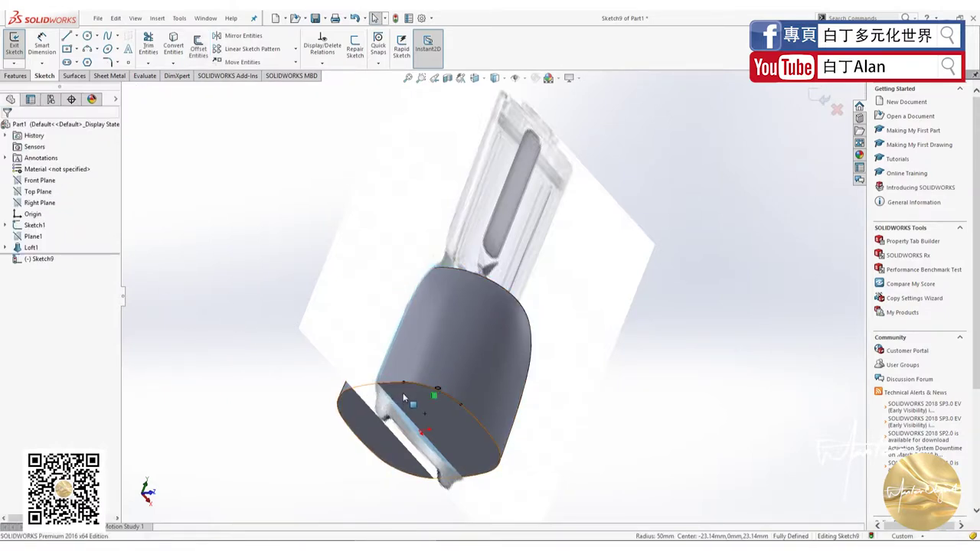
pyautogui.click(198, 46)
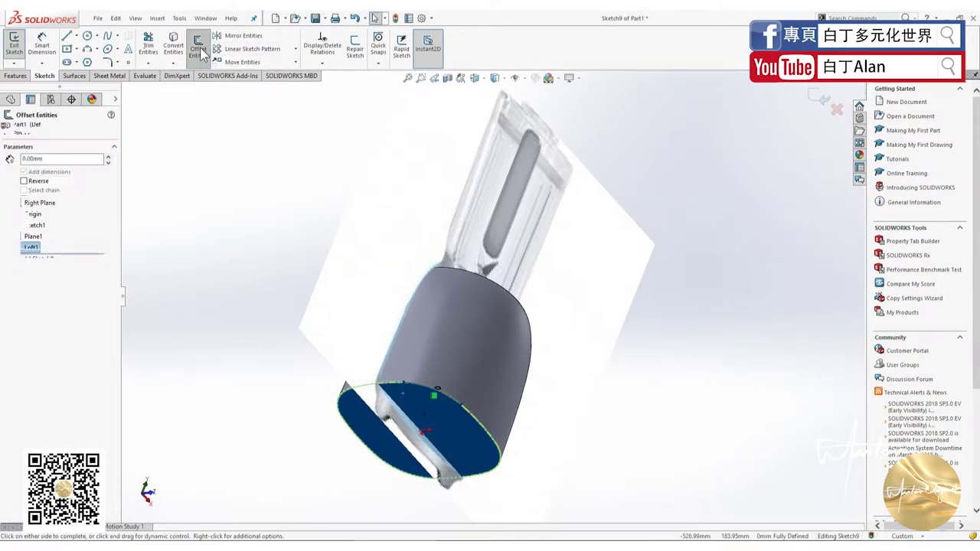
pyautogui.click(7, 129)
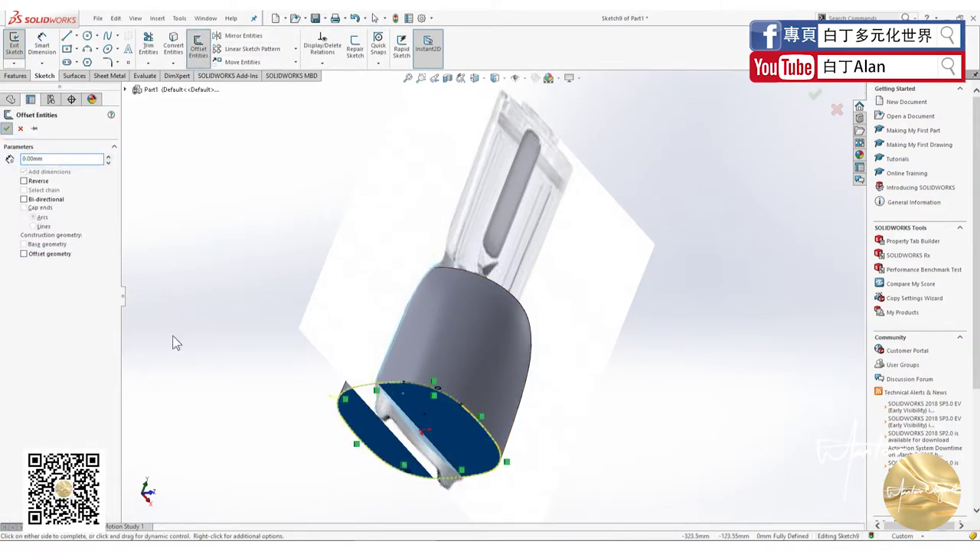
# - Attempt to extrude the offset sketch, then dismiss the error and cancel the extrusion
pyautogui.click(15, 76)
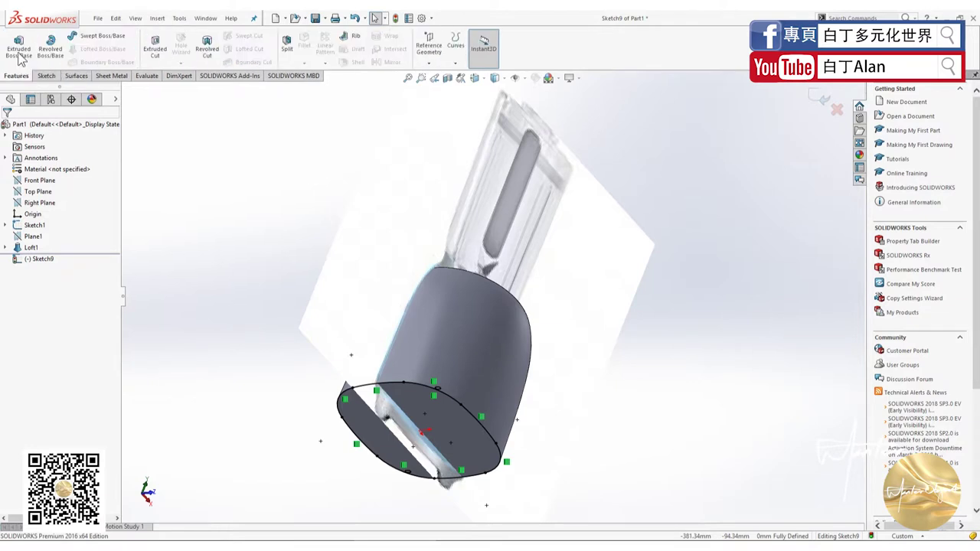
pyautogui.click(18, 46)
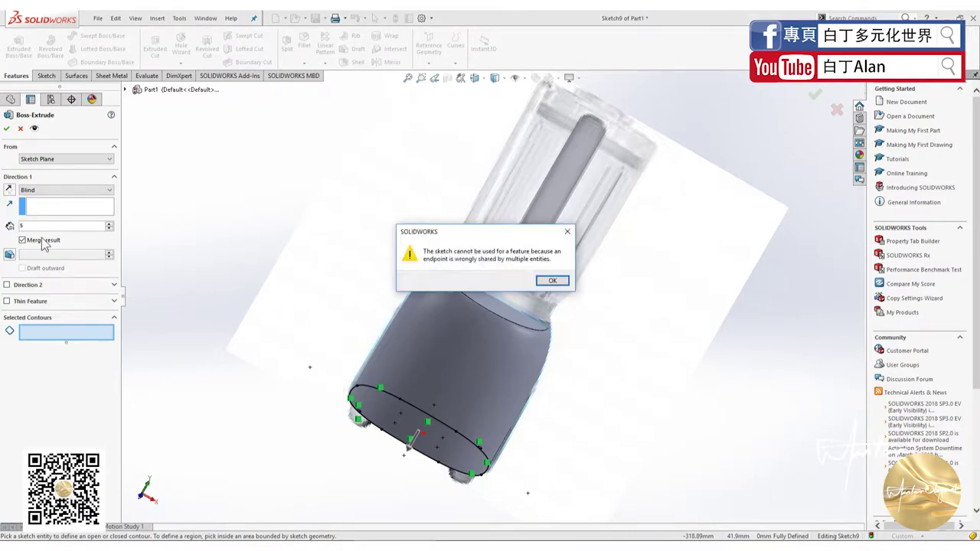
pyautogui.click(549, 281)
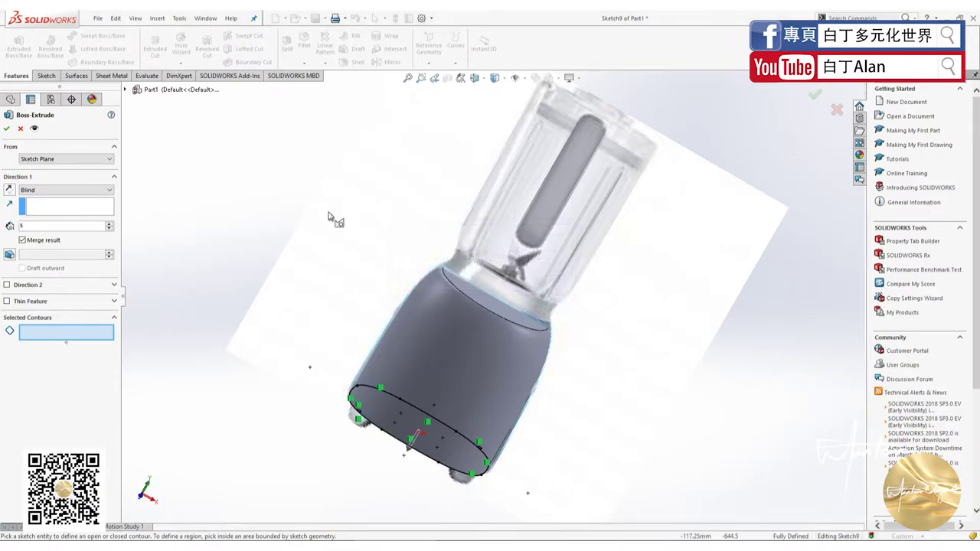
pyautogui.click(21, 128)
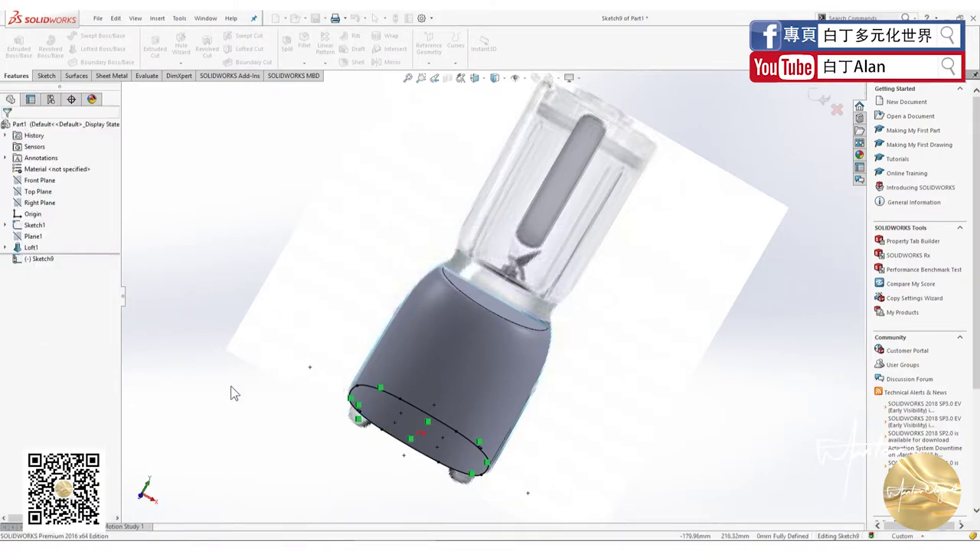
# - Reopen Sketch9, try deleting its geometry, and exit discarding the sketch changes
pyautogui.rightClick(34, 259)
pyautogui.click(278, 441)
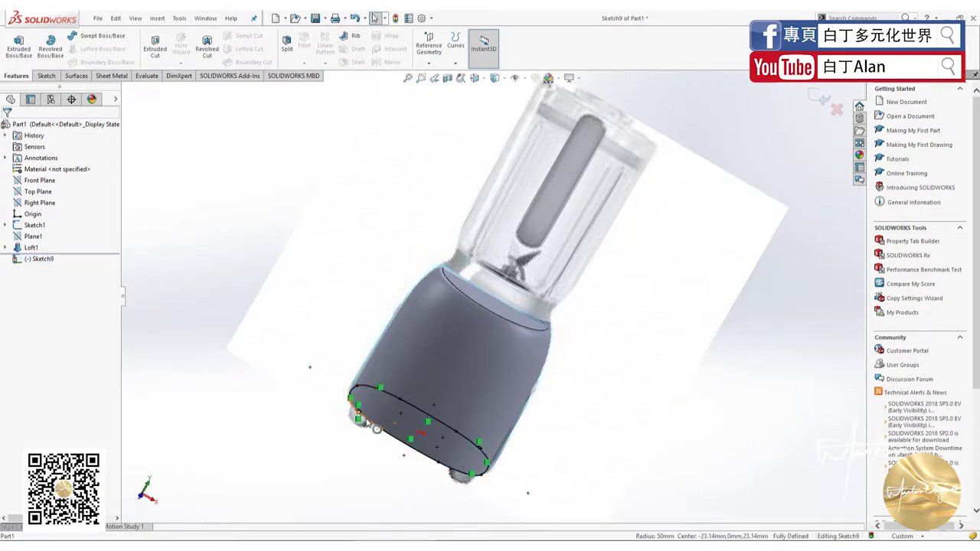
pyautogui.press('Delete')
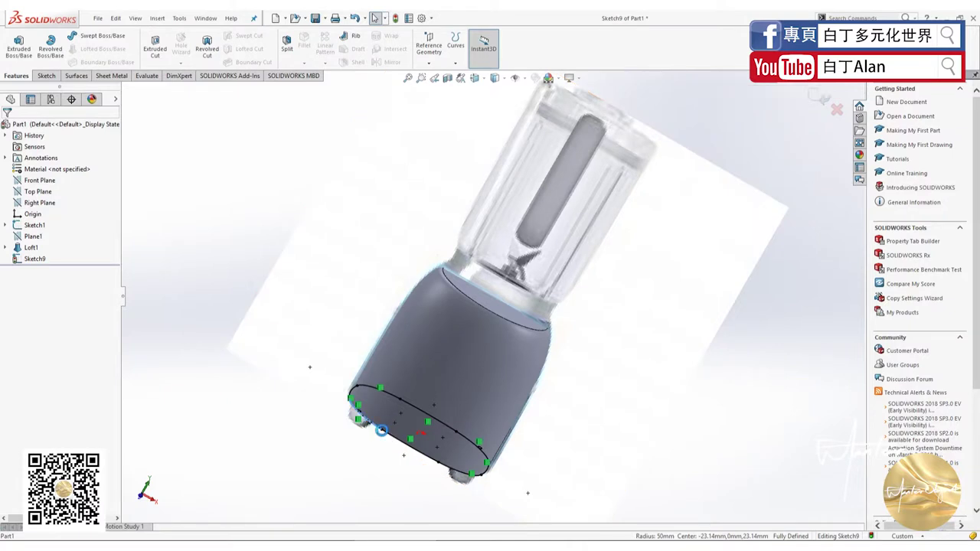
pyautogui.press('Delete')
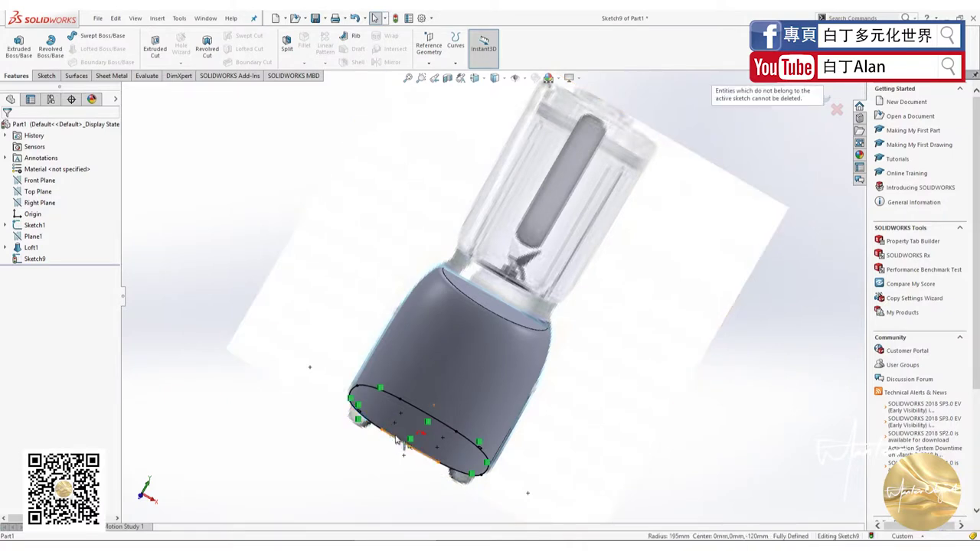
pyautogui.click(836, 110)
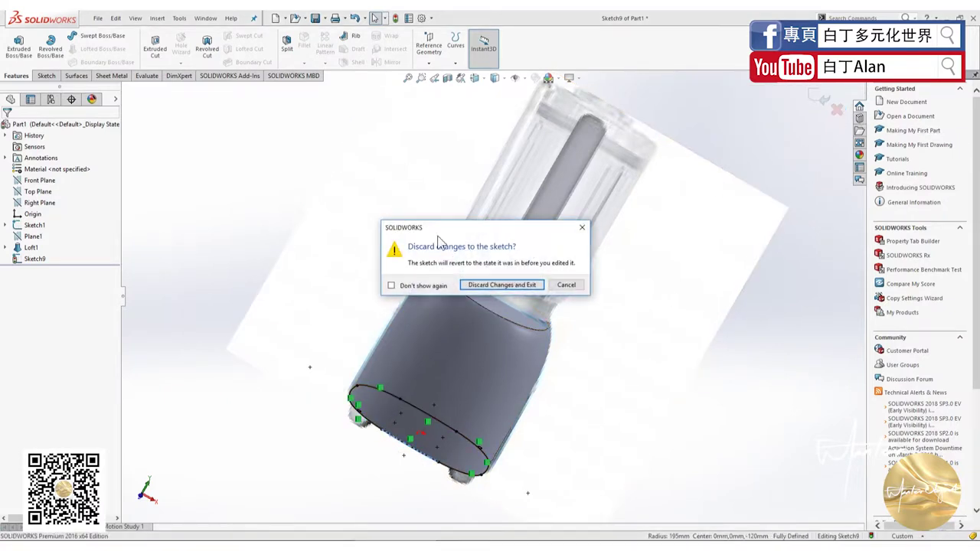
pyautogui.click(473, 285)
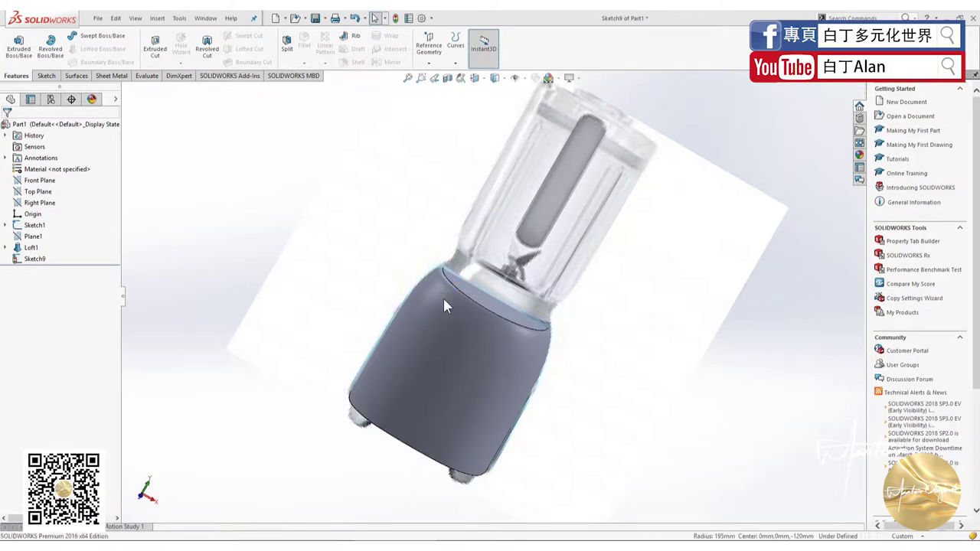
pyautogui.click(46, 75)
# - Sketch on the base's bottom face with an offset copy of its outline
pyautogui.click(14, 42)
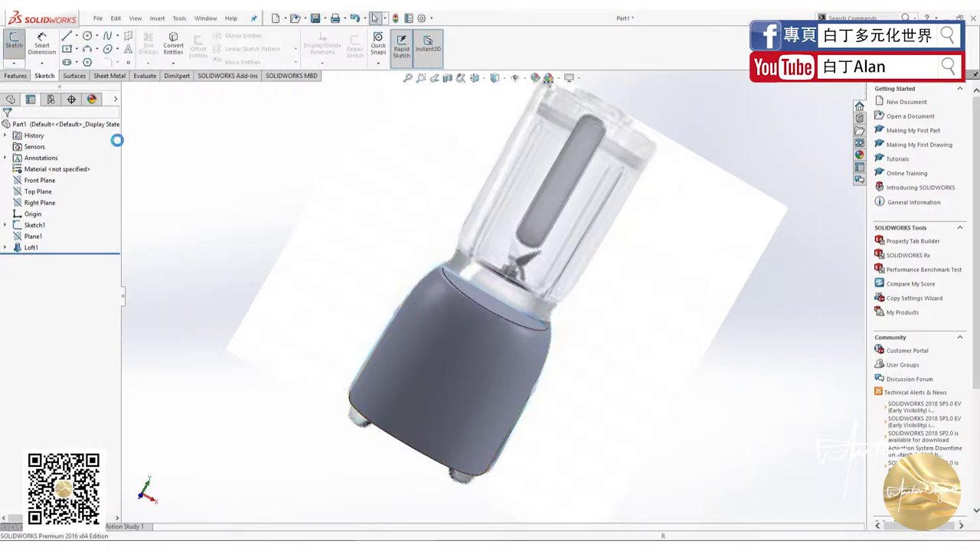
pyautogui.moveTo(339, 376); pyautogui.dragTo(379, 375, button='middle')
pyautogui.click(382, 423)
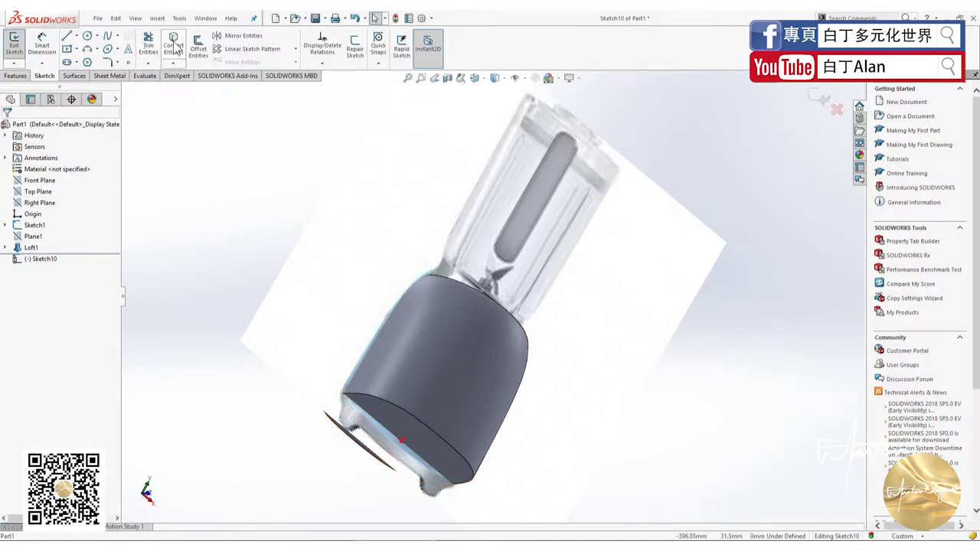
pyautogui.click(198, 46)
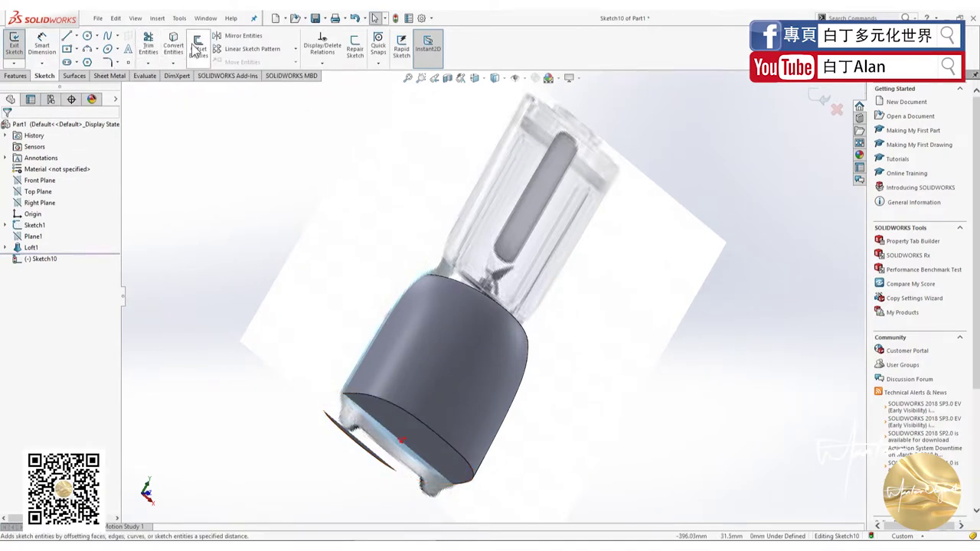
pyautogui.click(394, 416)
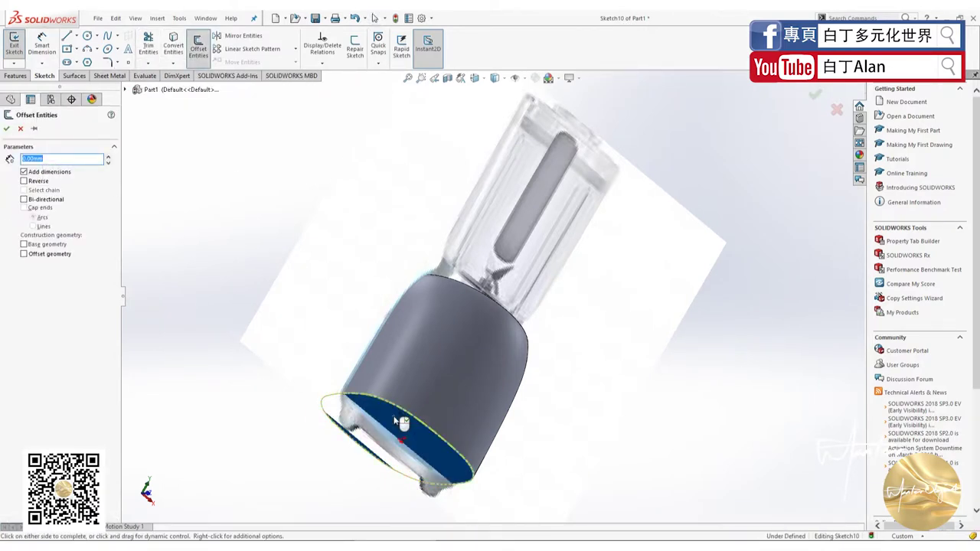
pyautogui.click(9, 130)
# - Extrude the offset outline 30 mm as a separate solid, Boss-Extrude1
pyautogui.click(16, 75)
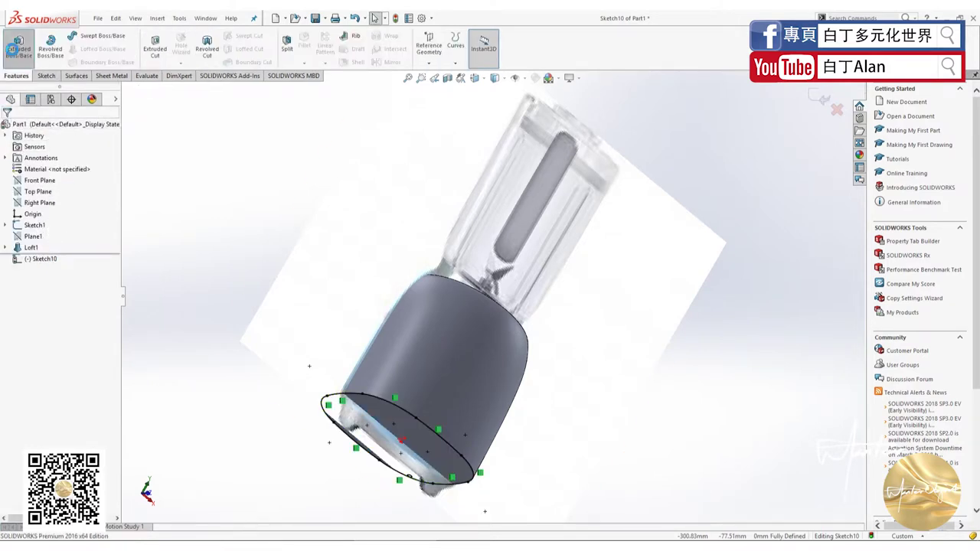
pyautogui.click(12, 49)
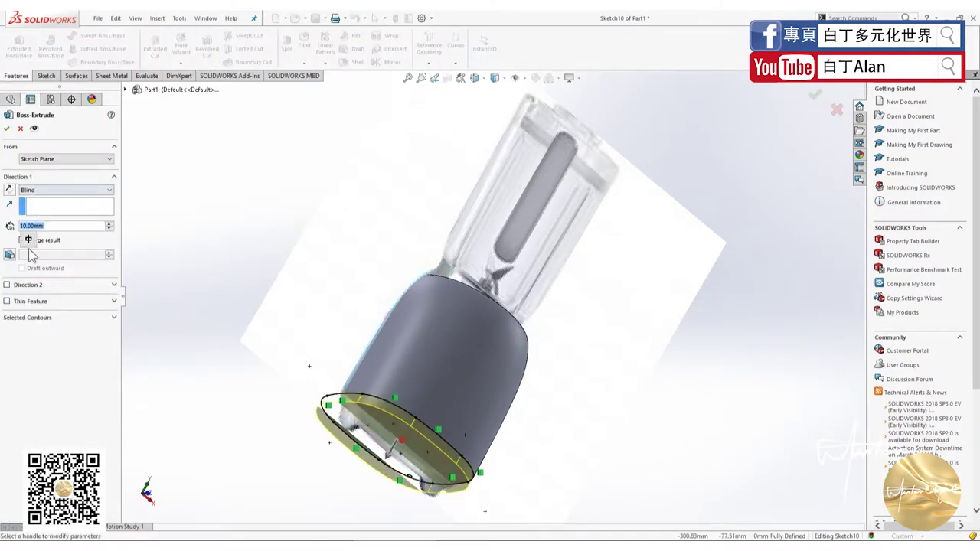
pyautogui.moveTo(48, 228); pyautogui.dragTo(2, 214)
pyautogui.moveTo(334, 386); pyautogui.dragTo(351, 409, button='middle')
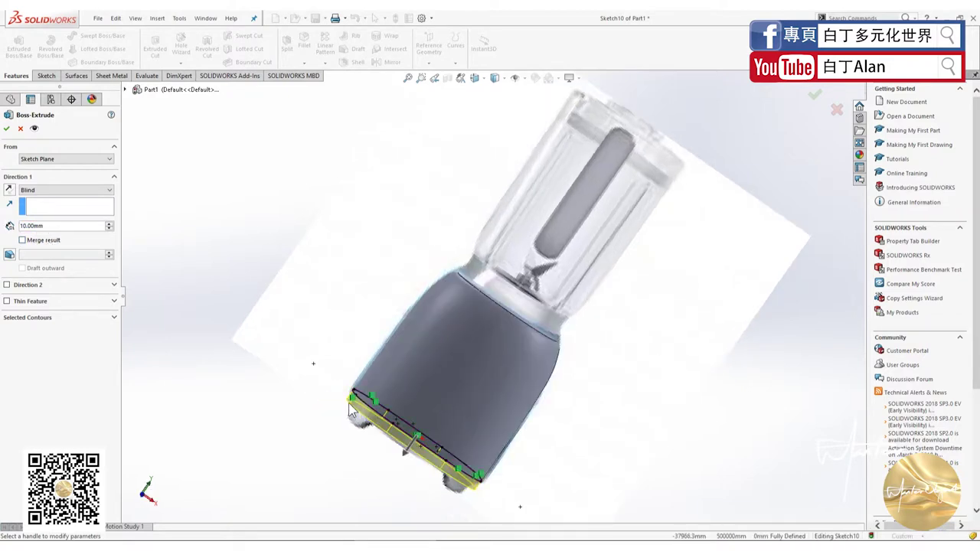
pyautogui.write('40')
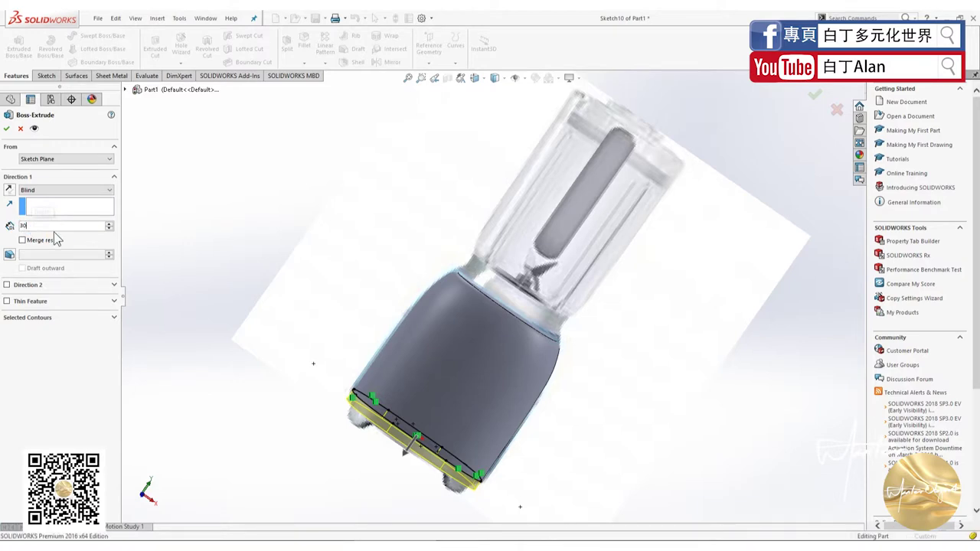
pyautogui.press('Return')
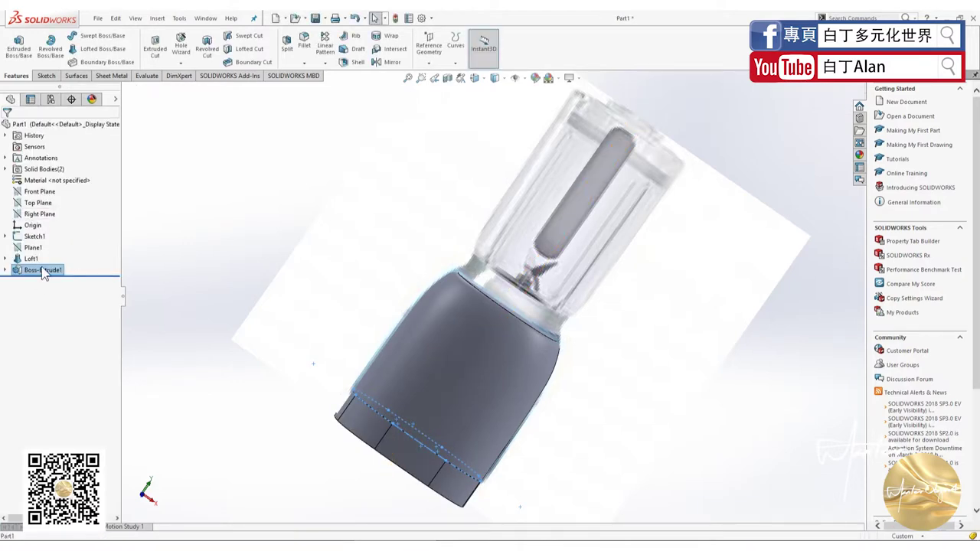
pyautogui.rightClick(44, 274)
# - Edit Boss-Extrude1 and change its blind depth to 20.00mm
pyautogui.click(48, 236)
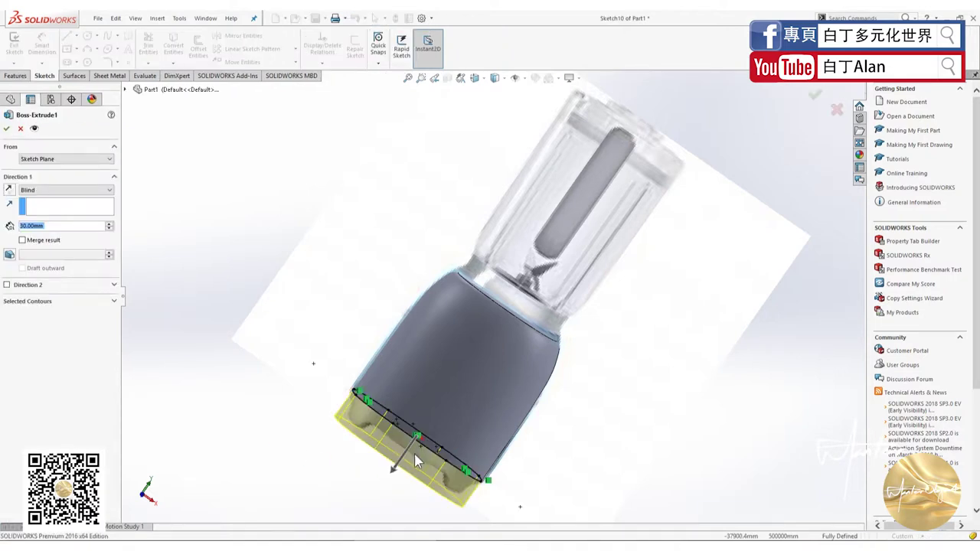
pyautogui.moveTo(415, 460); pyautogui.dragTo(414, 457)
pyautogui.moveTo(624, 439)
pyautogui.mouseDown(button='middle')
pyautogui.moveTo(587, 352)
pyautogui.moveTo(571, 398)
pyautogui.moveTo(523, 390)
pyautogui.moveTo(487, 335)
pyautogui.mouseUp(button='middle')
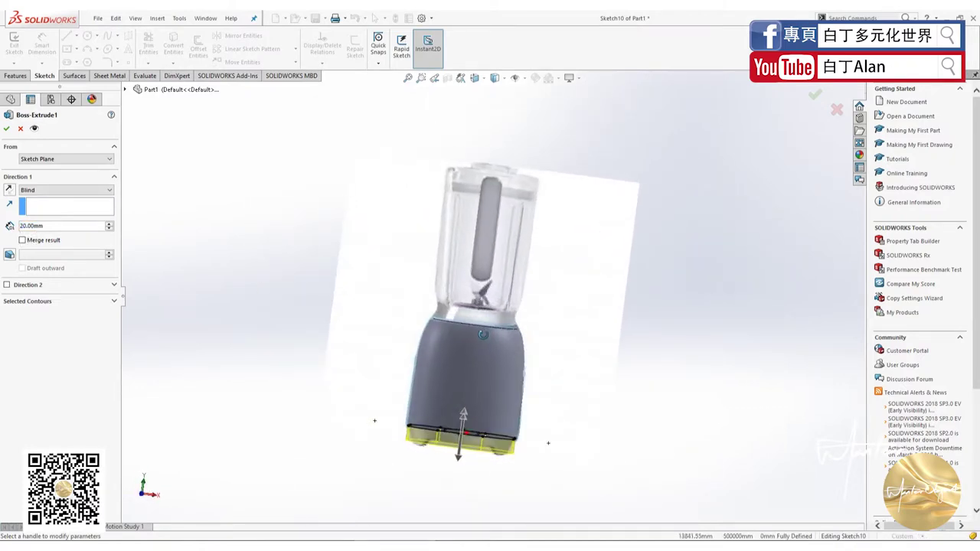
pyautogui.click(6, 129)
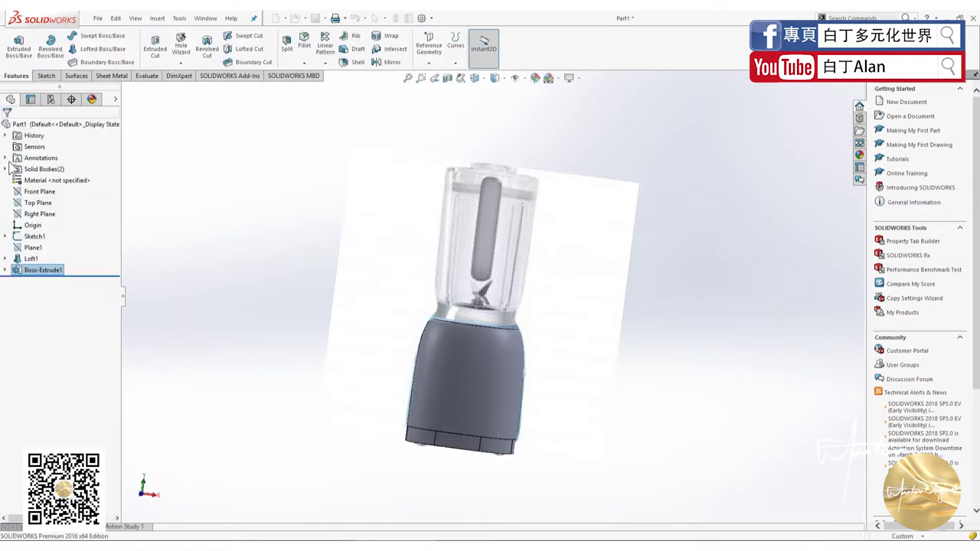
# - Shell the base block with 1.00mm walls, removing its bottom face
pyautogui.moveTo(495, 453); pyautogui.dragTo(417, 399, button='middle')
pyautogui.scroll(-4, 469, 458)
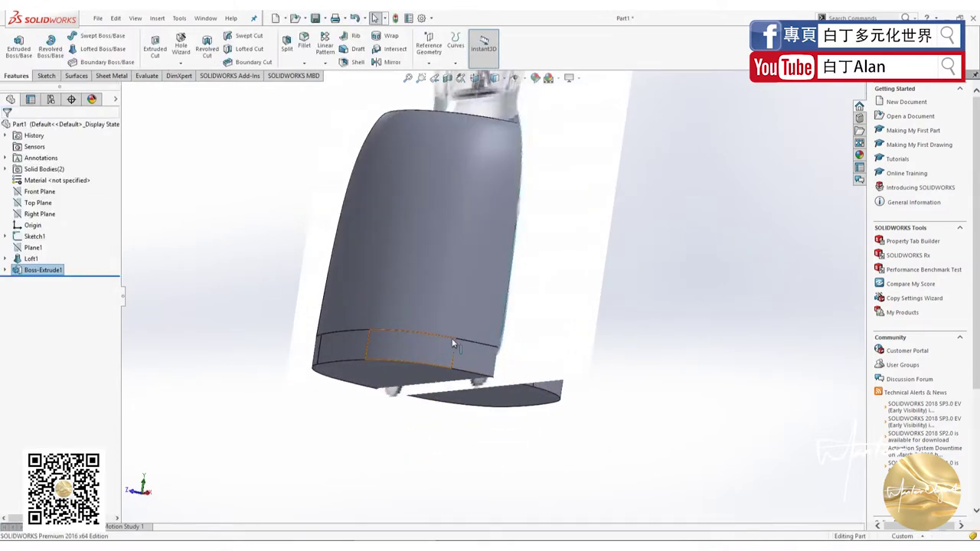
pyautogui.hotkey('ctrl', '1')
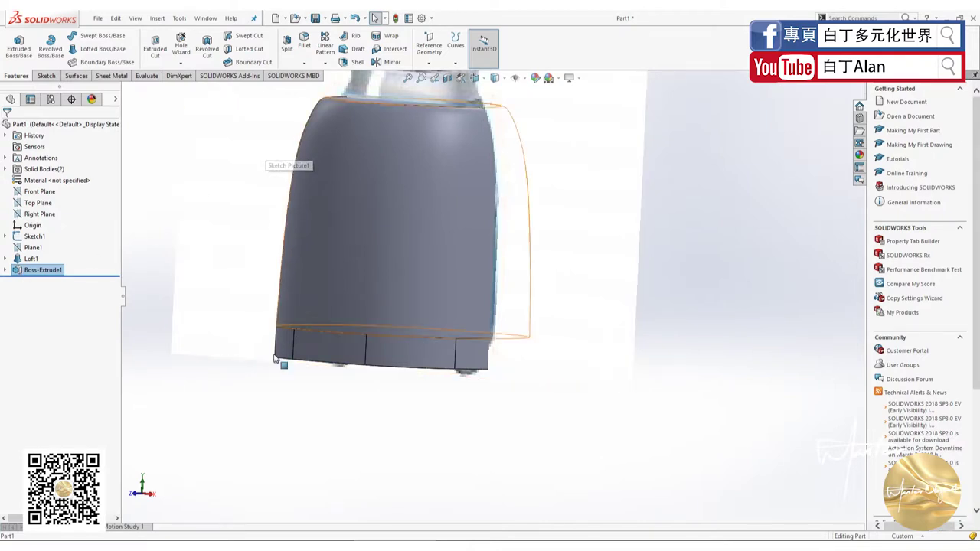
pyautogui.click(348, 68)
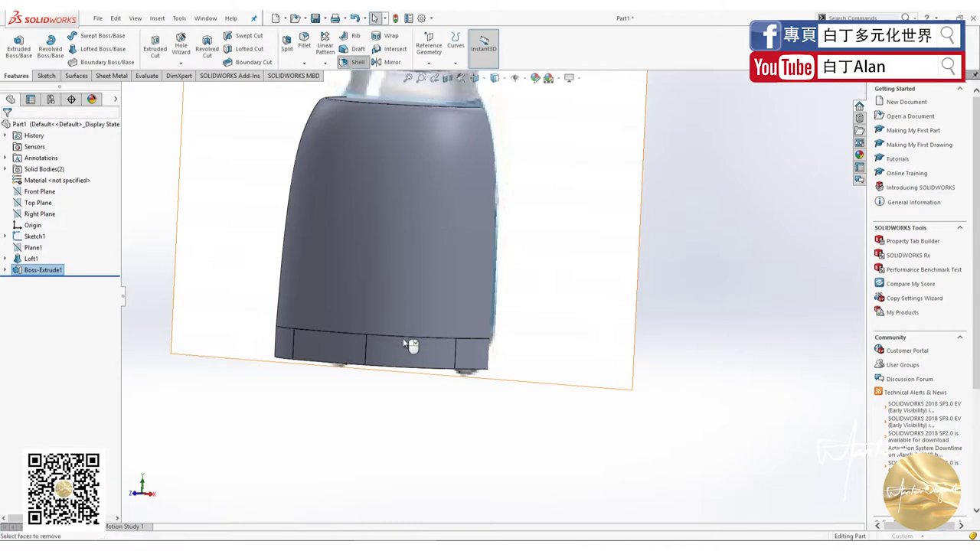
pyautogui.moveTo(409, 344)
pyautogui.mouseDown(button='middle')
pyautogui.moveTo(427, 212)
pyautogui.moveTo(335, 422)
pyautogui.mouseUp(button='middle')
pyautogui.click(335, 422)
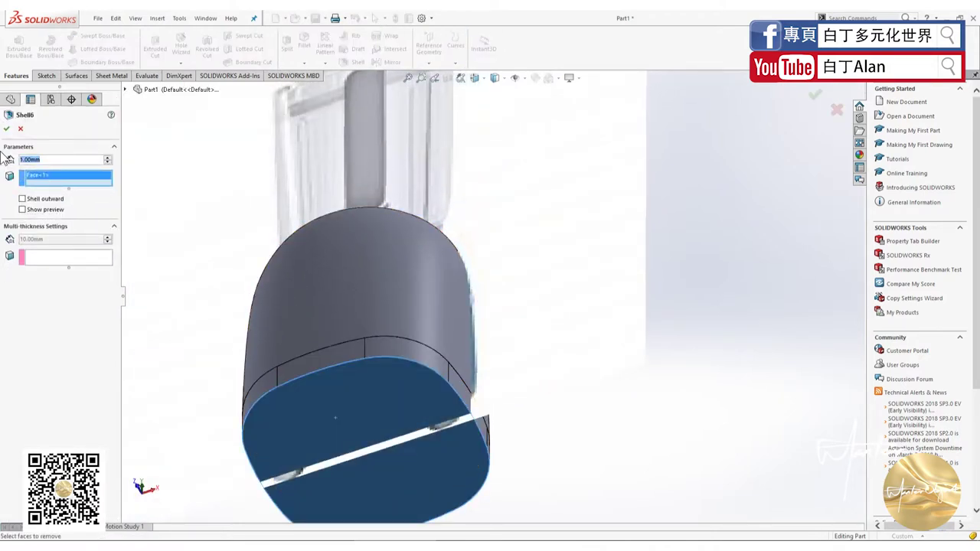
pyautogui.click(6, 129)
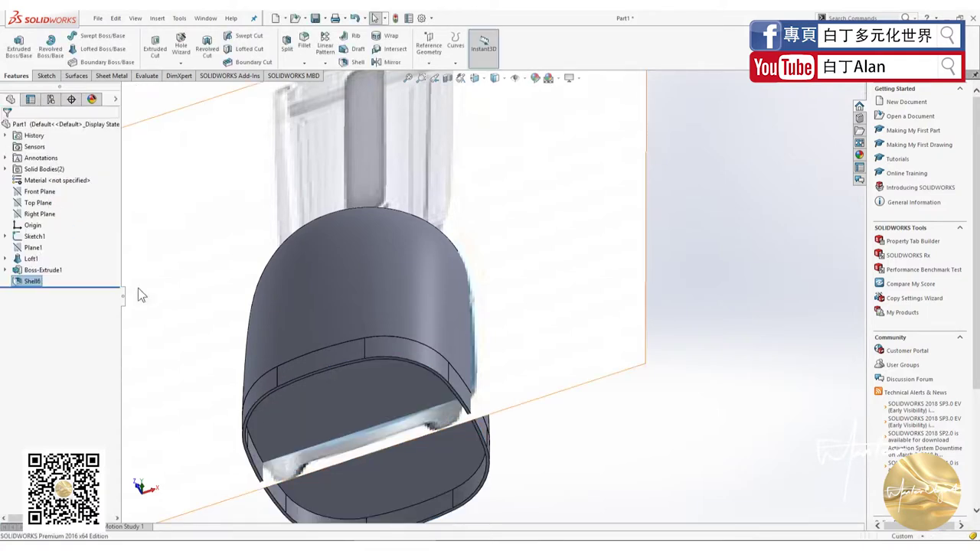
pyautogui.hotkey('ctrl', '1')
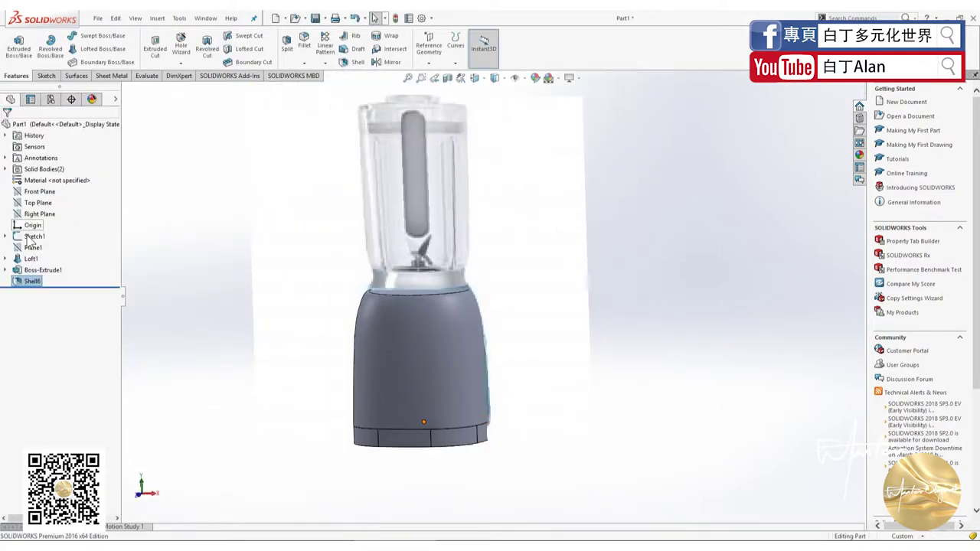
# - Start a Front Plane sketch with a centre rectangle below the blender base
pyautogui.click(32, 192)
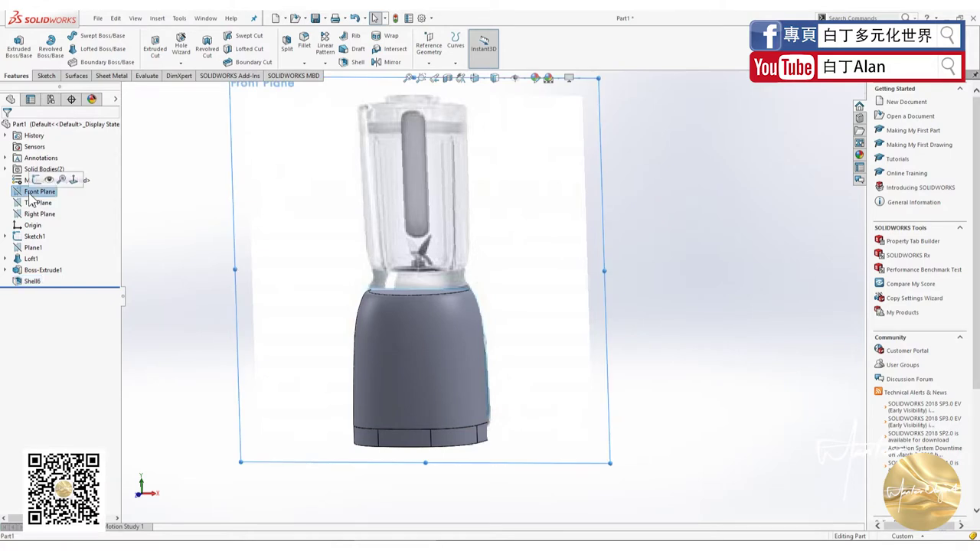
pyautogui.click(73, 179)
pyautogui.scroll(-3, 273, 334)
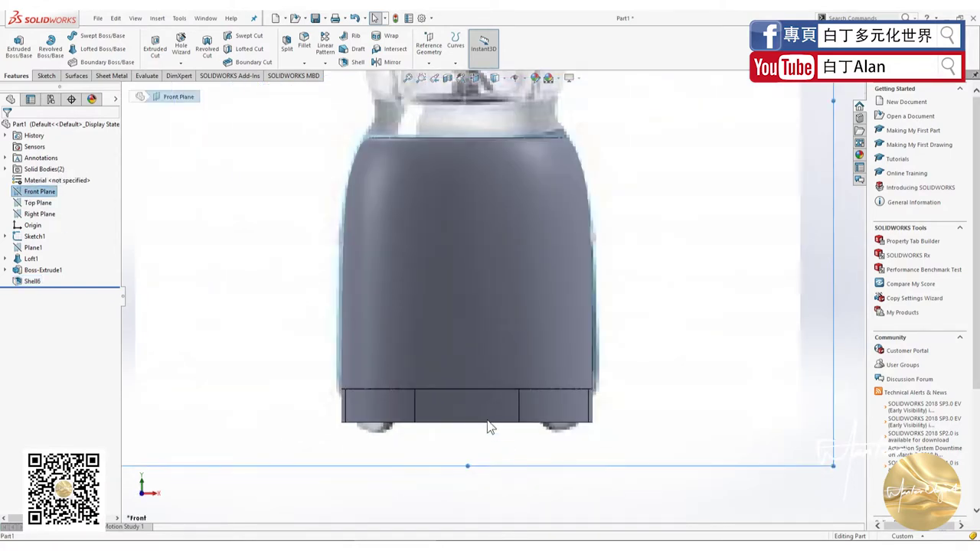
pyautogui.scroll(-2, 273, 333)
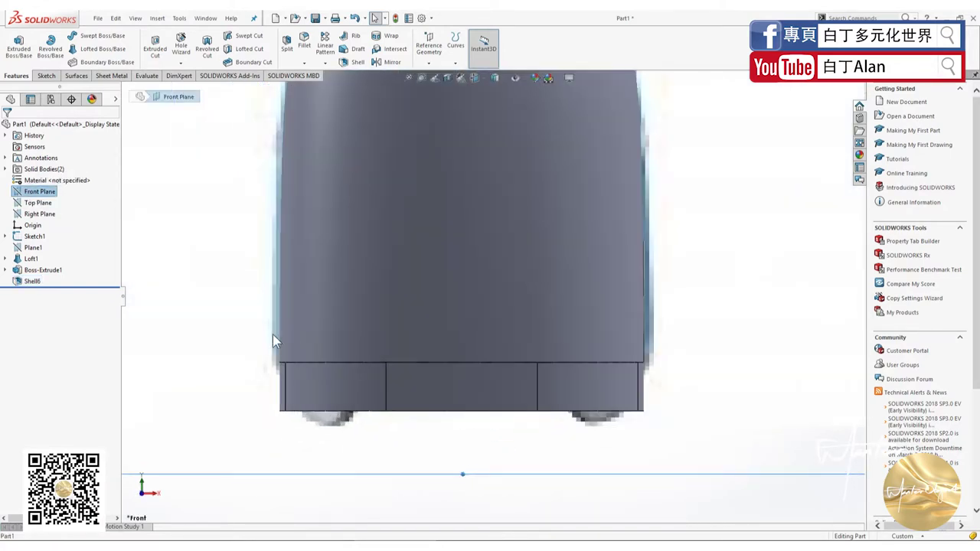
pyautogui.click(54, 77)
pyautogui.scroll(3, 300, 357)
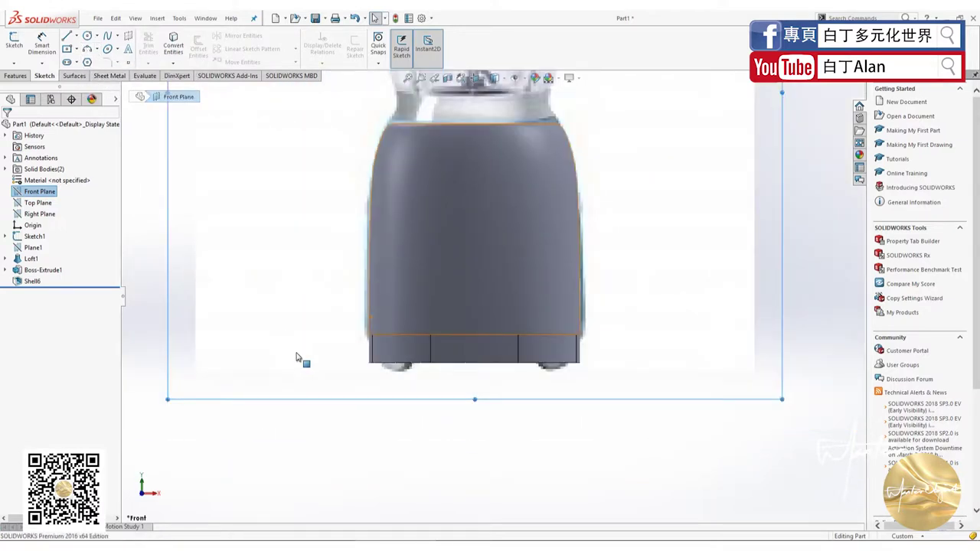
pyautogui.scroll(3, 492, 272)
pyautogui.click(14, 42)
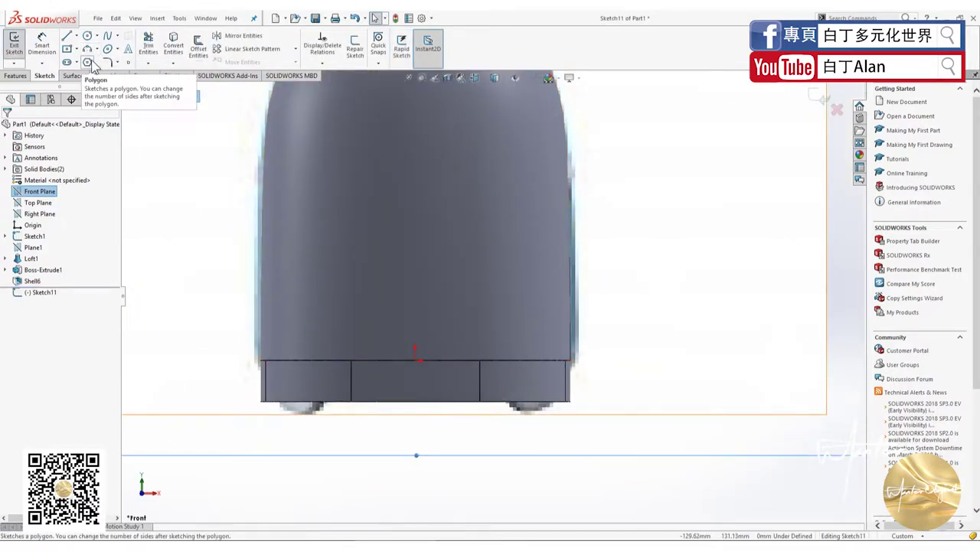
pyautogui.click(68, 50)
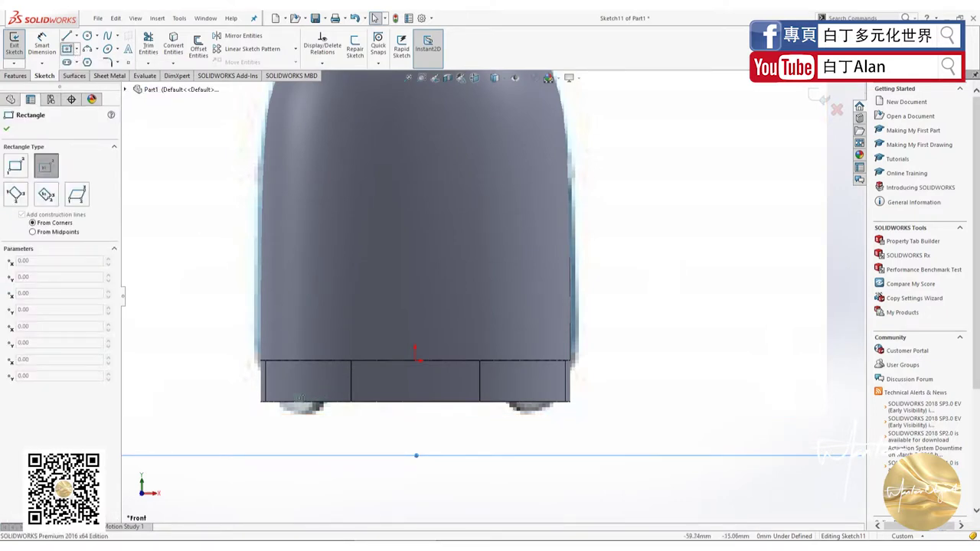
pyautogui.click(415, 402)
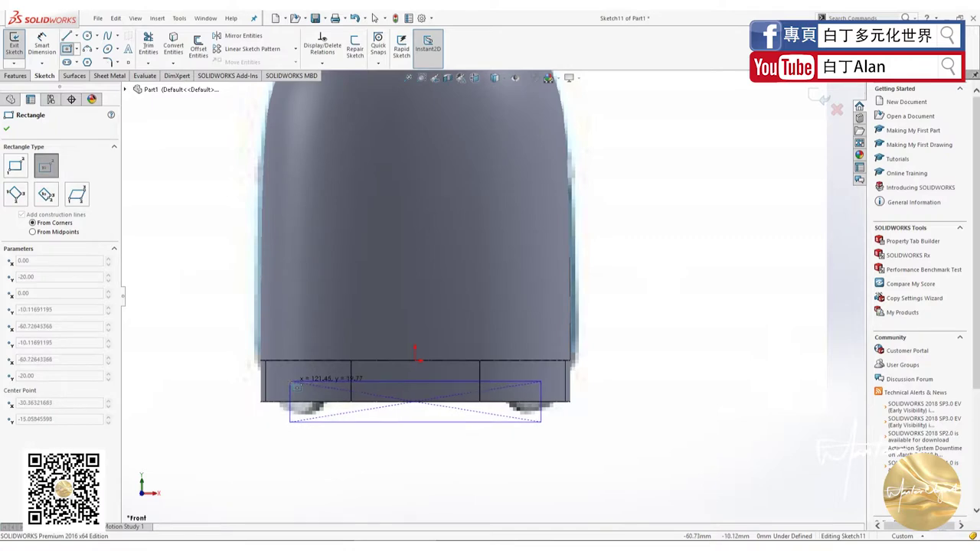
pyautogui.hotkey('alt', 'Tab')
pyautogui.hotkey('alt', 'Tab')
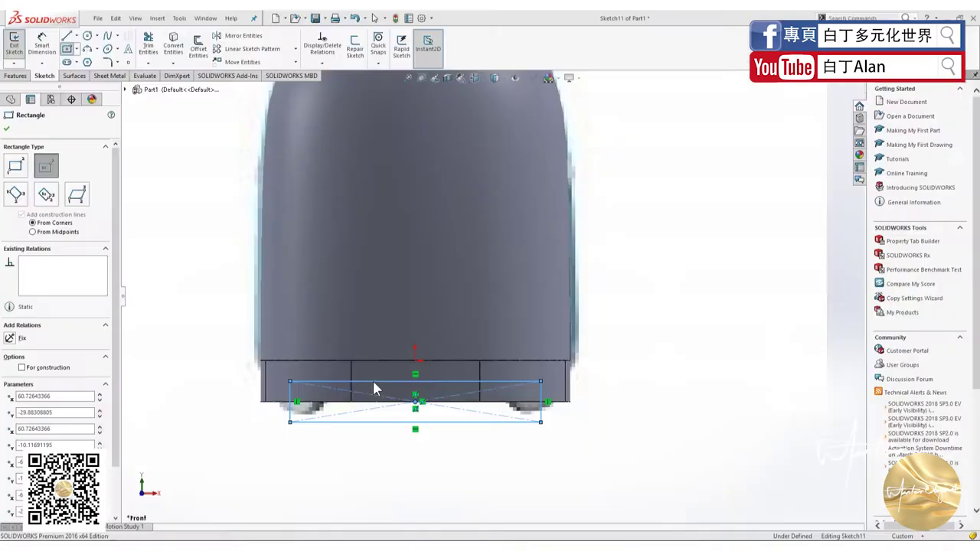
pyautogui.press('Escape')
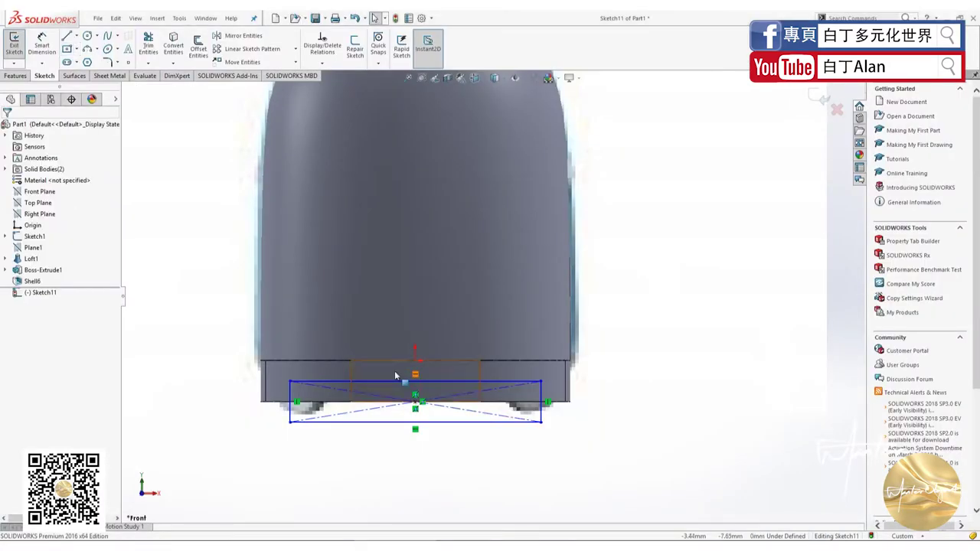
# - Dimension the rectangle to 10 mm high and 110 wide
pyautogui.click(42, 45)
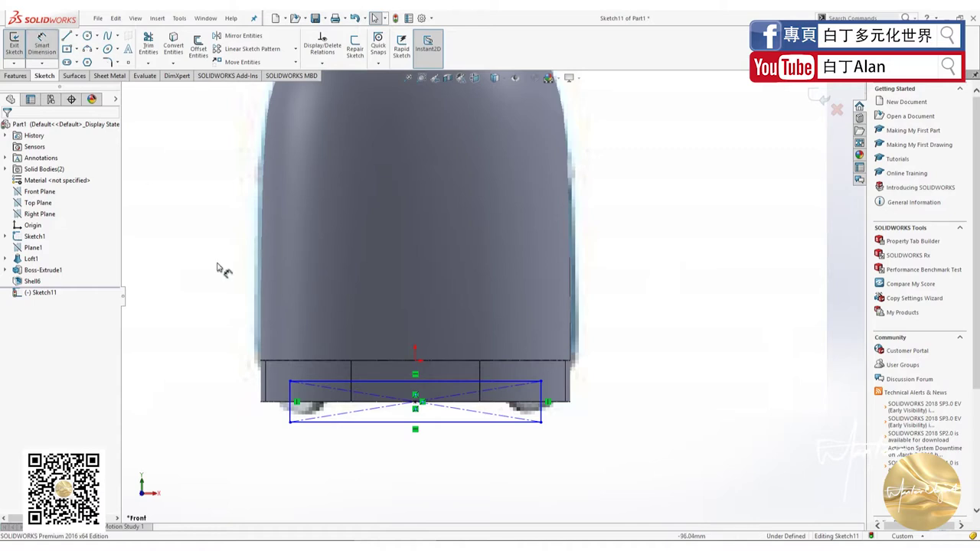
pyautogui.click(389, 401)
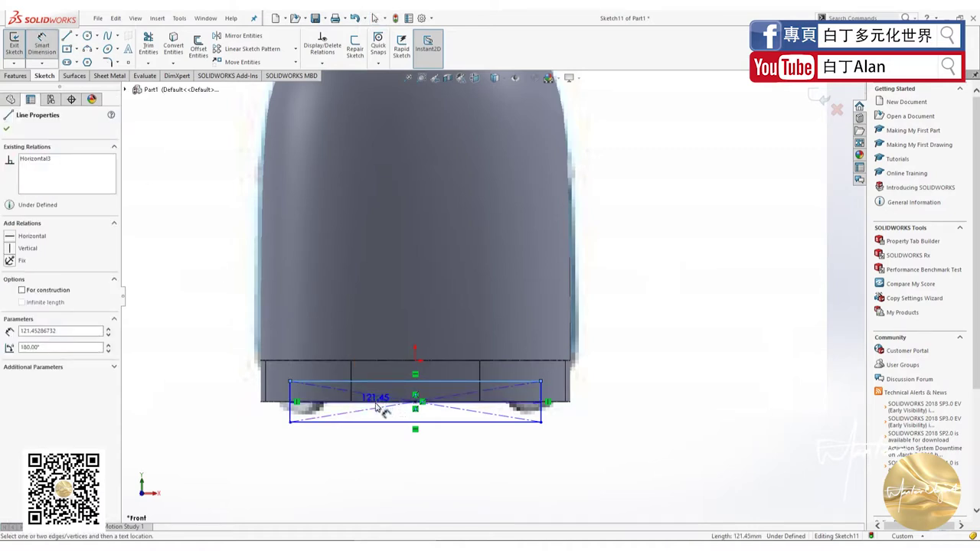
pyautogui.click(290, 382)
pyautogui.click(239, 400)
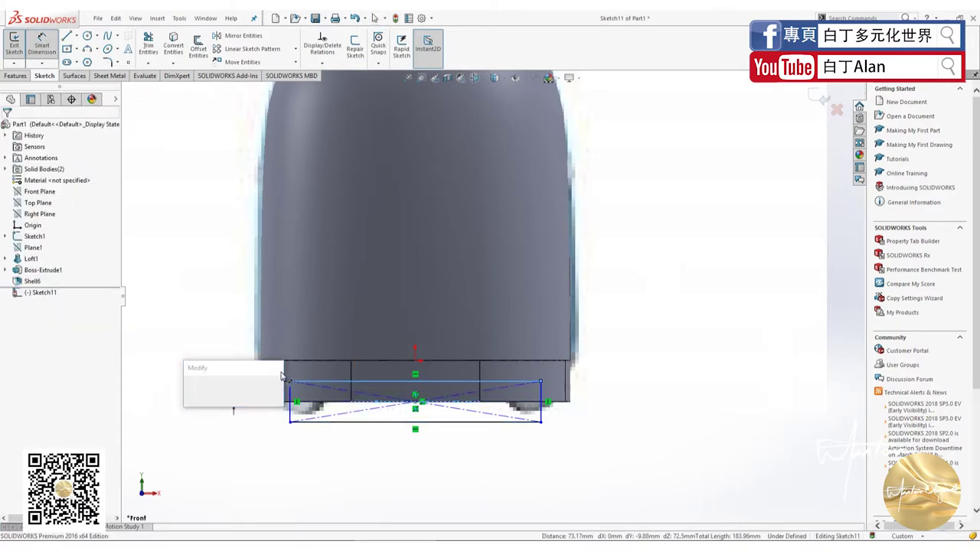
pyautogui.write('10')
pyautogui.press('Return')
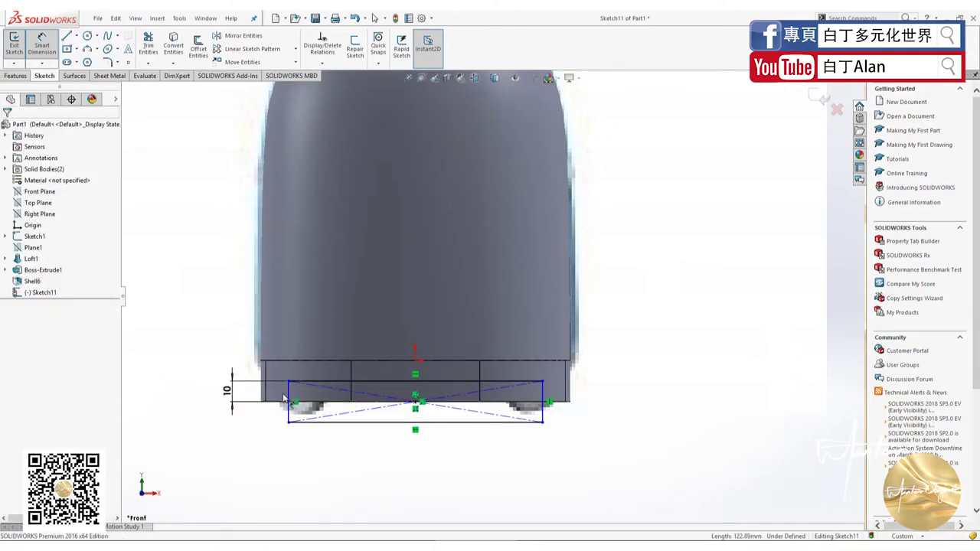
pyautogui.click(323, 422)
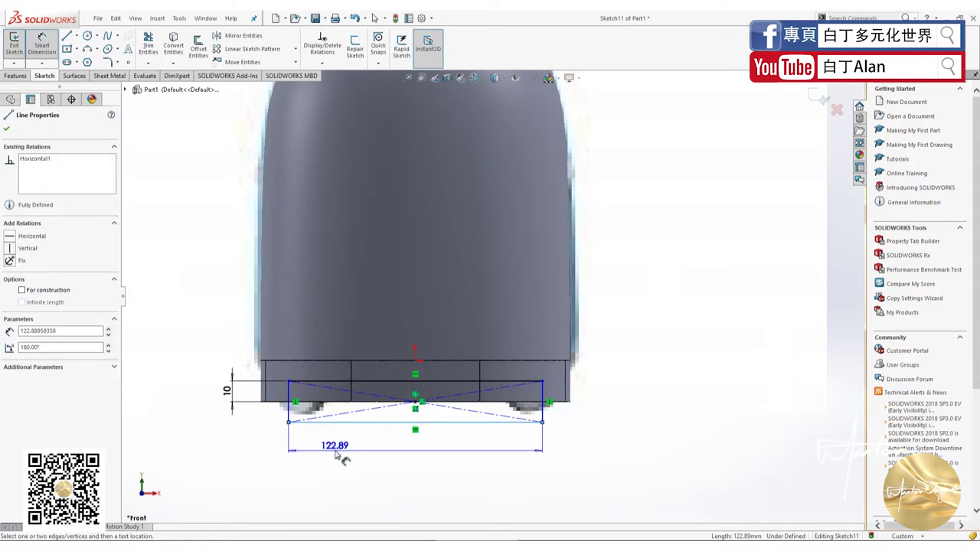
pyautogui.click(335, 455)
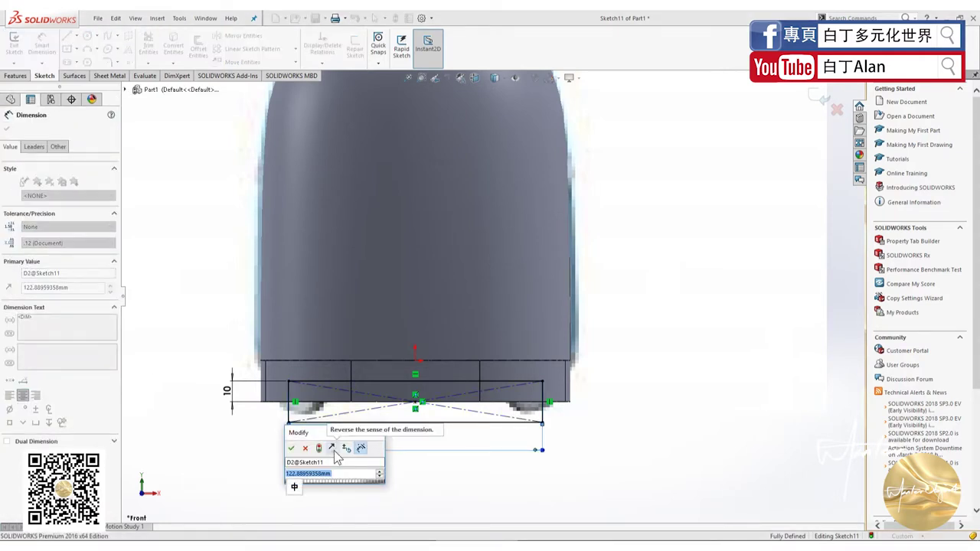
pyautogui.write('110')
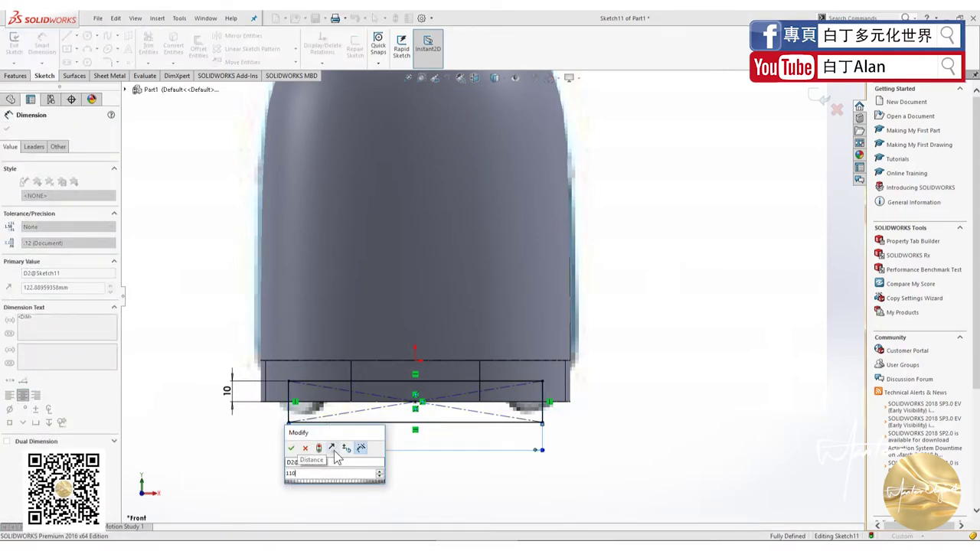
pyautogui.press('Return')
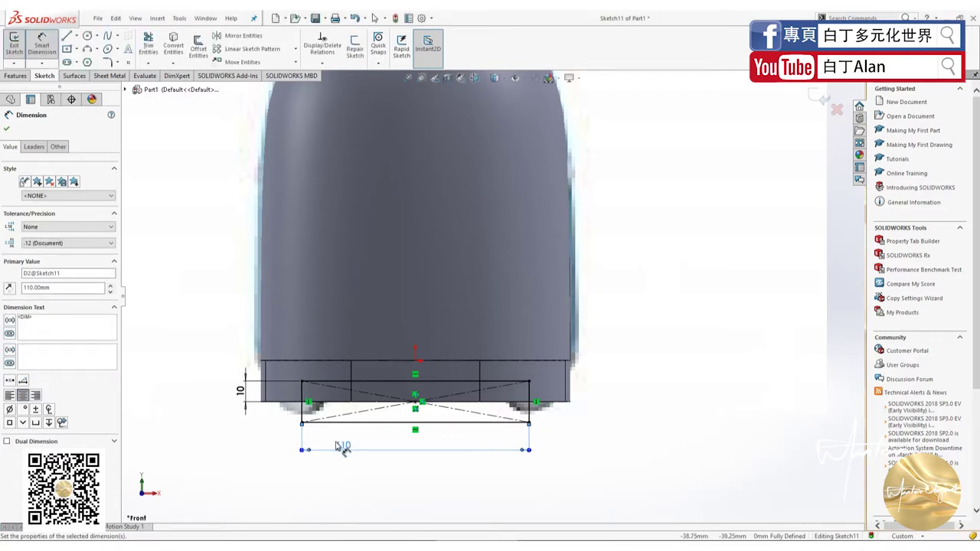
# - Draw the left slanted side and fix it at 70° to the bottom line
pyautogui.press('l')
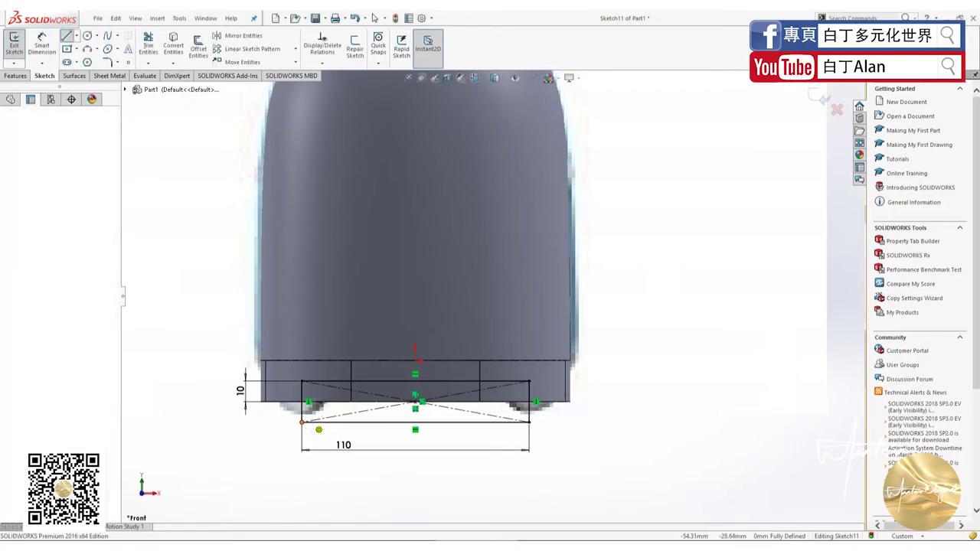
pyautogui.click(303, 420)
pyautogui.click(329, 376)
pyautogui.press('Escape')
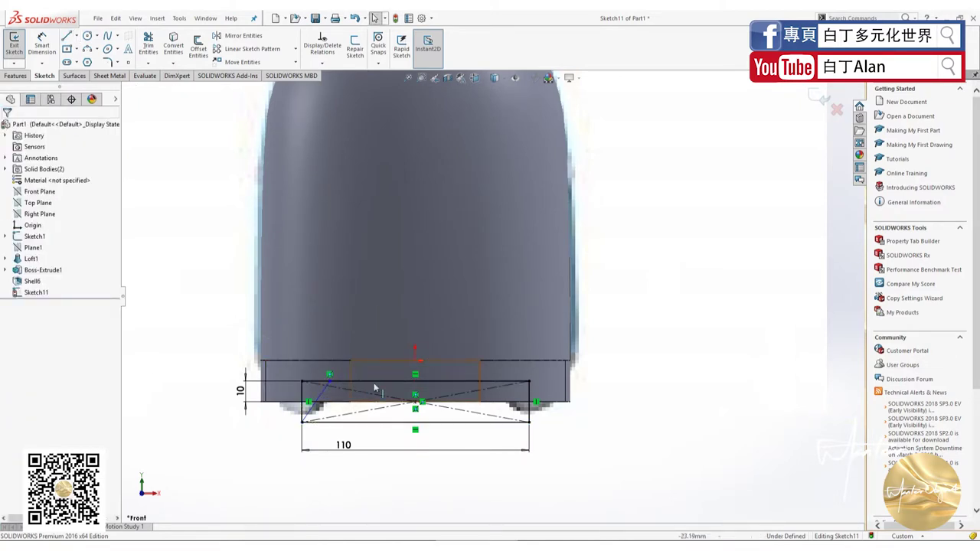
pyautogui.click(48, 44)
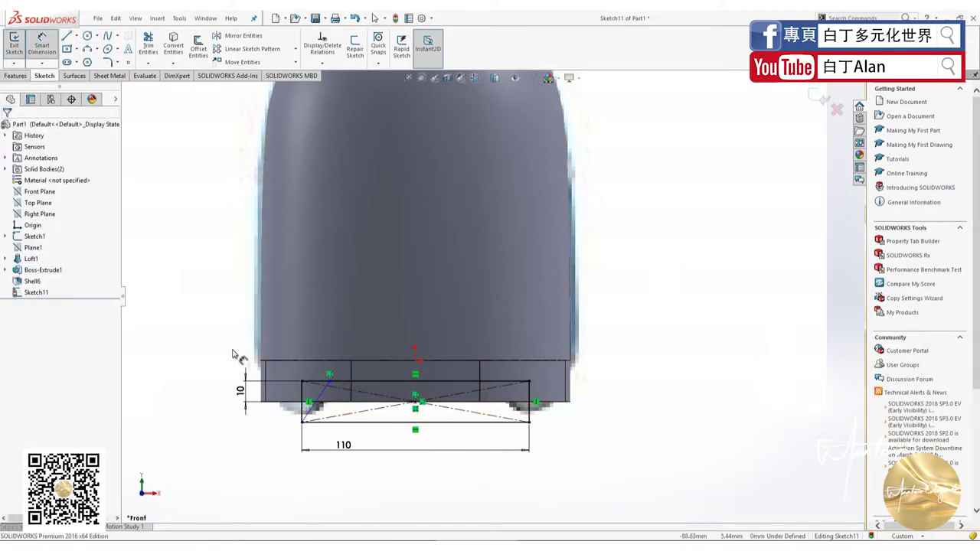
pyautogui.click(320, 400)
pyautogui.click(335, 422)
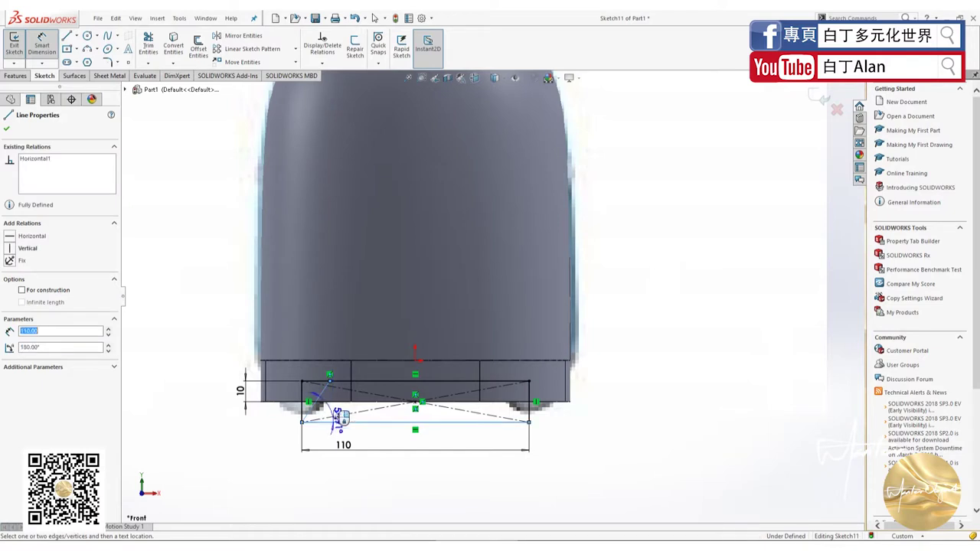
pyautogui.click(336, 407)
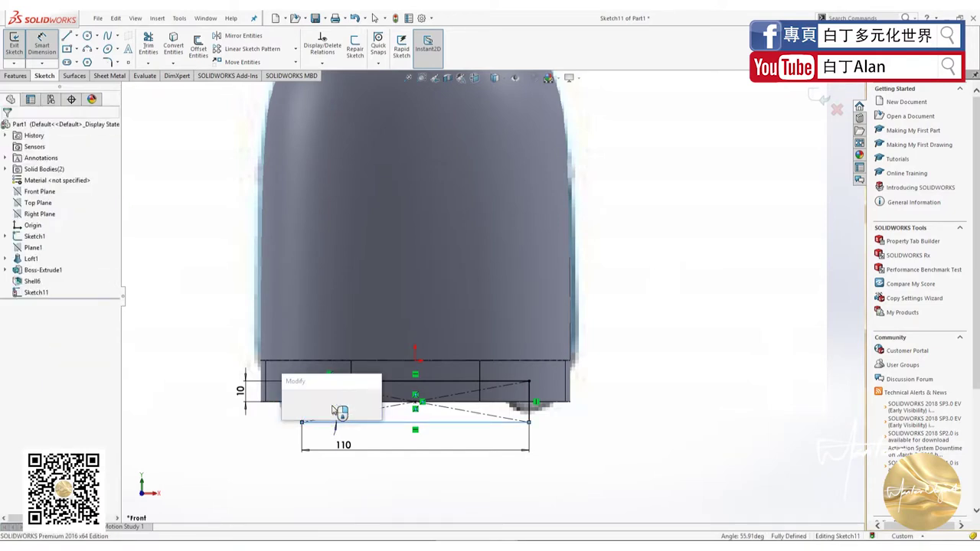
pyautogui.write('70')
pyautogui.press('Return')
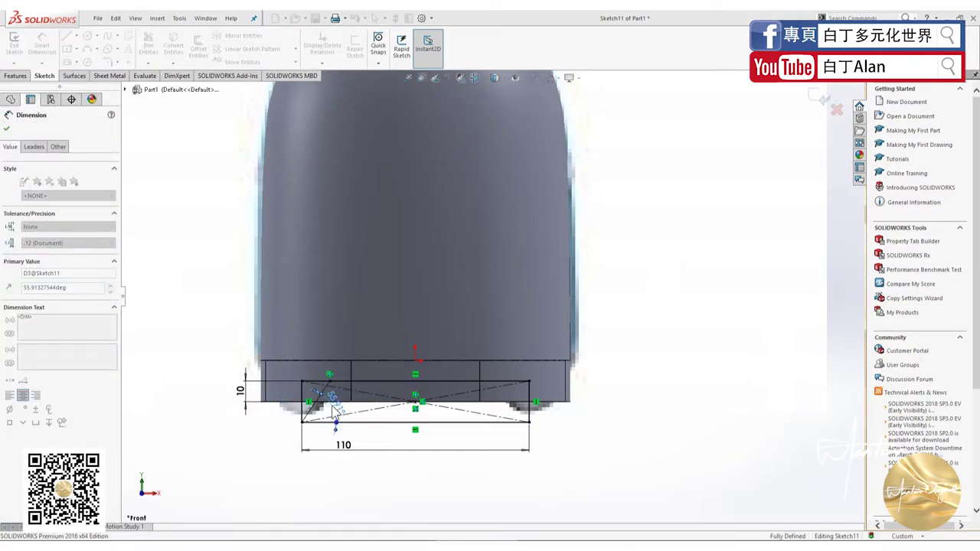
pyautogui.press('Escape')
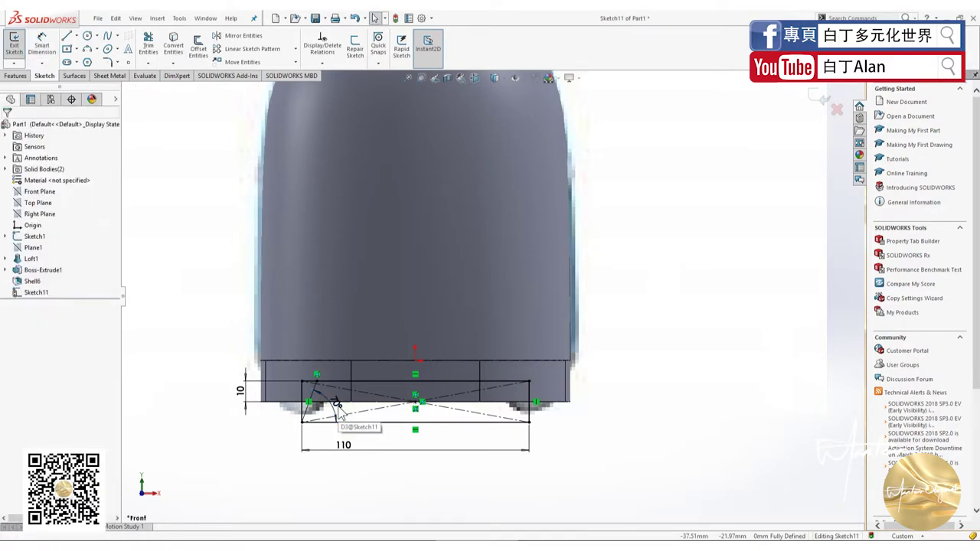
# - Draw the right slanted side to the bottom-right corner and dimension it at 70°
pyautogui.scroll(-3, 321, 398)
pyautogui.scroll(-2, 330, 367)
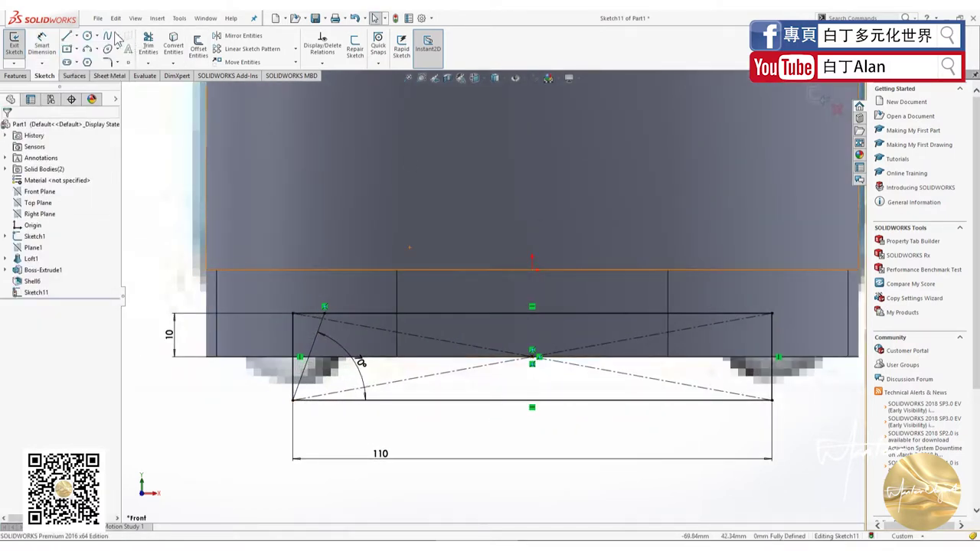
pyautogui.click(66, 37)
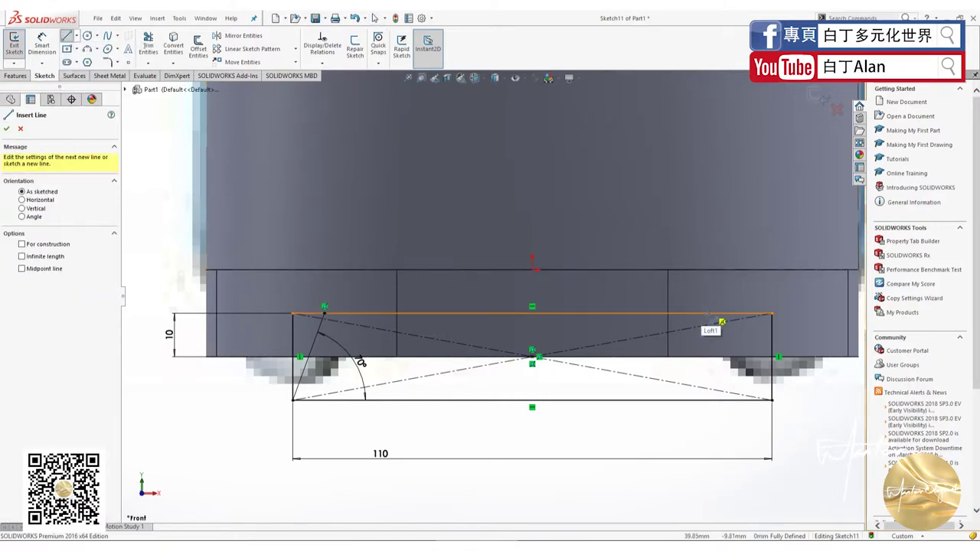
pyautogui.click(706, 313)
pyautogui.click(772, 398)
pyautogui.press('Escape')
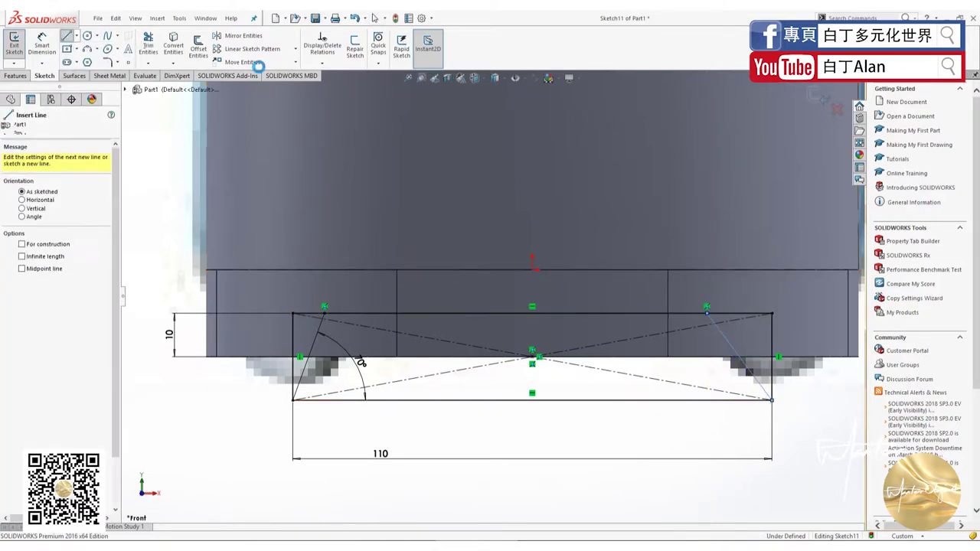
pyautogui.press('Escape')
pyautogui.click(44, 38)
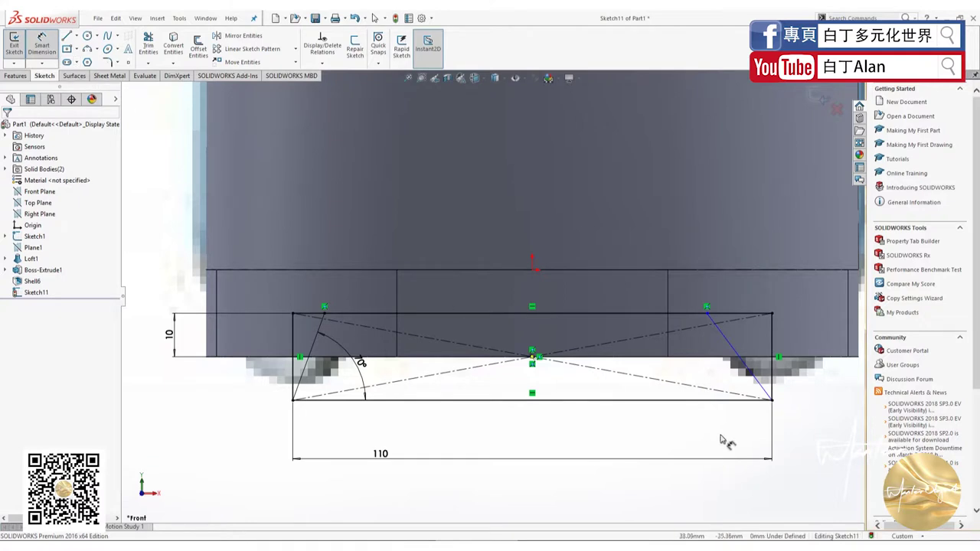
pyautogui.click(754, 377)
pyautogui.click(716, 399)
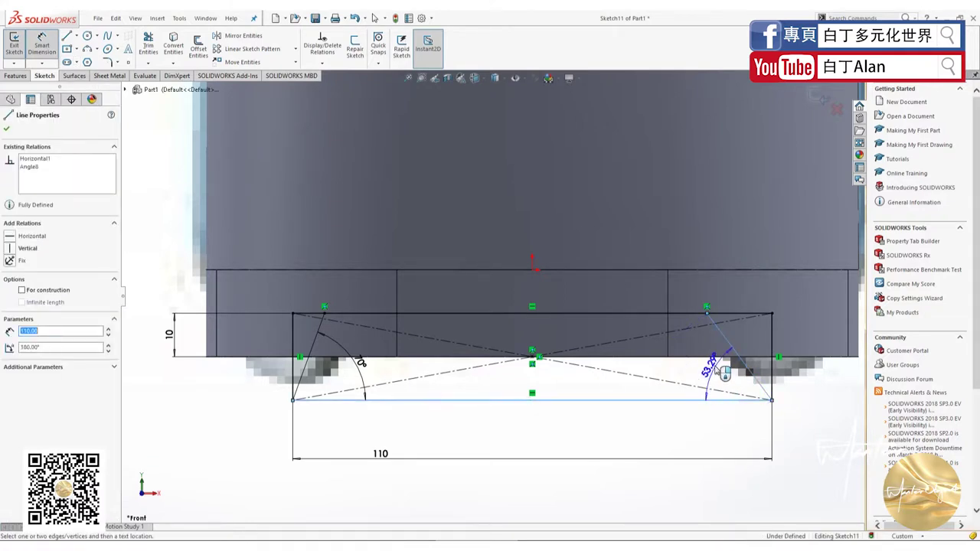
pyautogui.click(724, 373)
pyautogui.write('70')
pyautogui.press('Return')
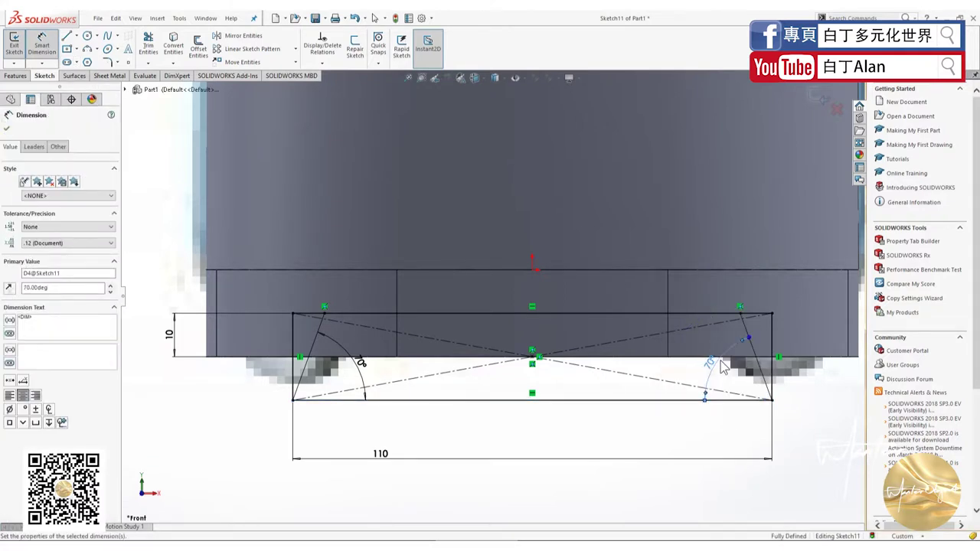
pyautogui.press('Escape')
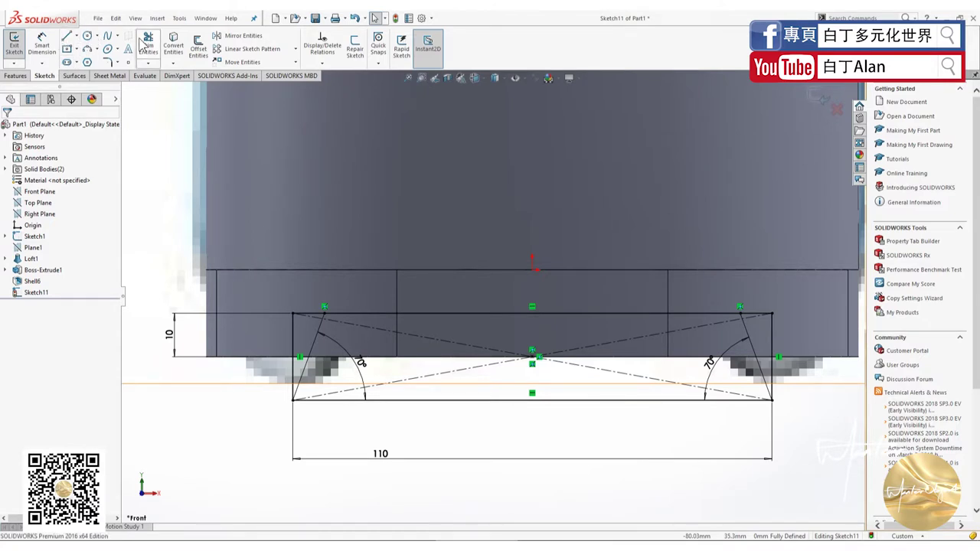
# - Power-trim away the stray line beside the trapezoid's top-left corner
pyautogui.click(144, 43)
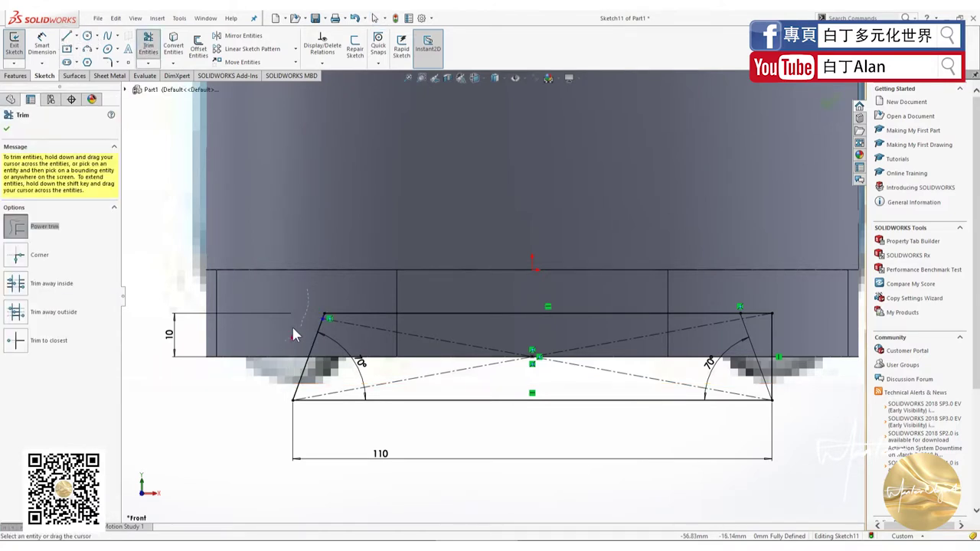
pyautogui.moveTo(293, 330); pyautogui.dragTo(284, 307)
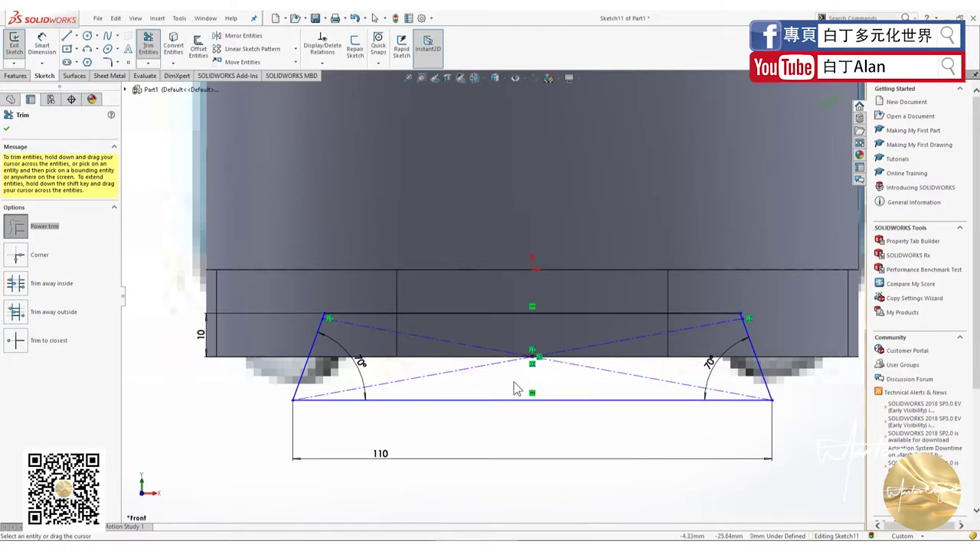
pyautogui.press('Escape')
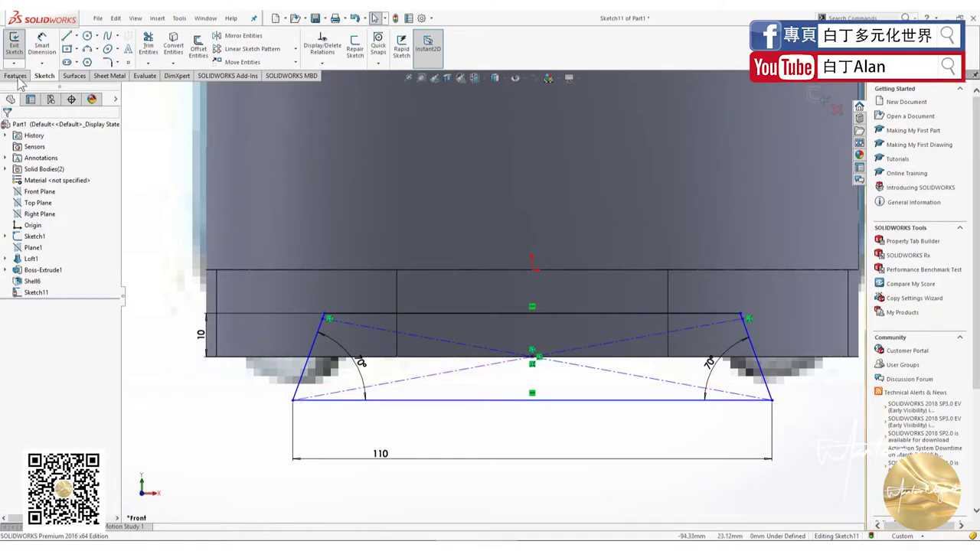
# - Dimension the trapezoid height as 20 and exit Sketch11
pyautogui.press('d')
pyautogui.click(405, 313)
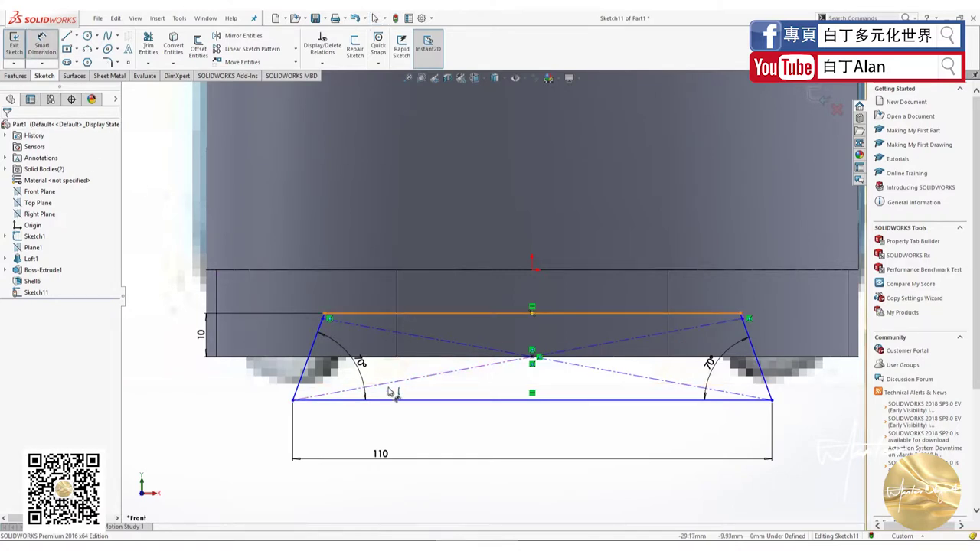
pyautogui.click(398, 400)
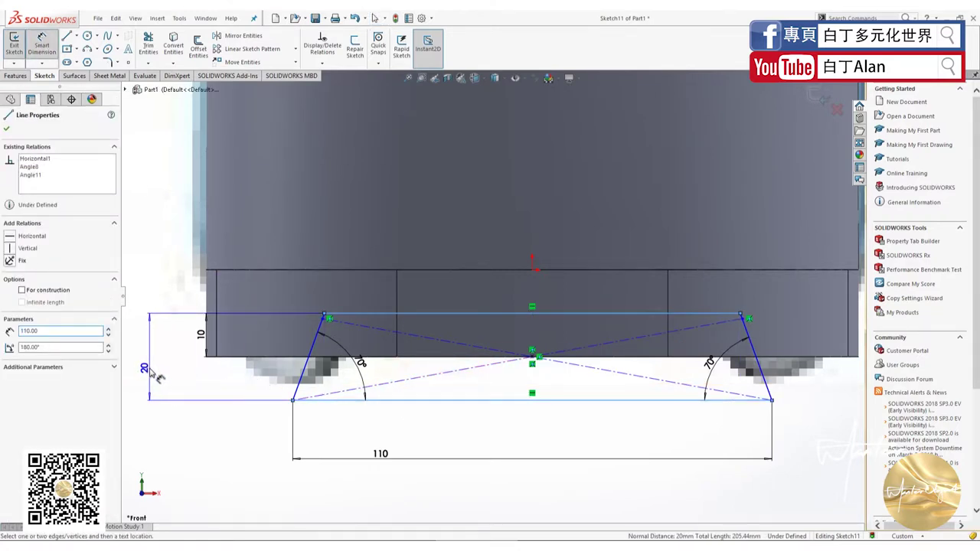
pyautogui.click(149, 358)
pyautogui.press('Return')
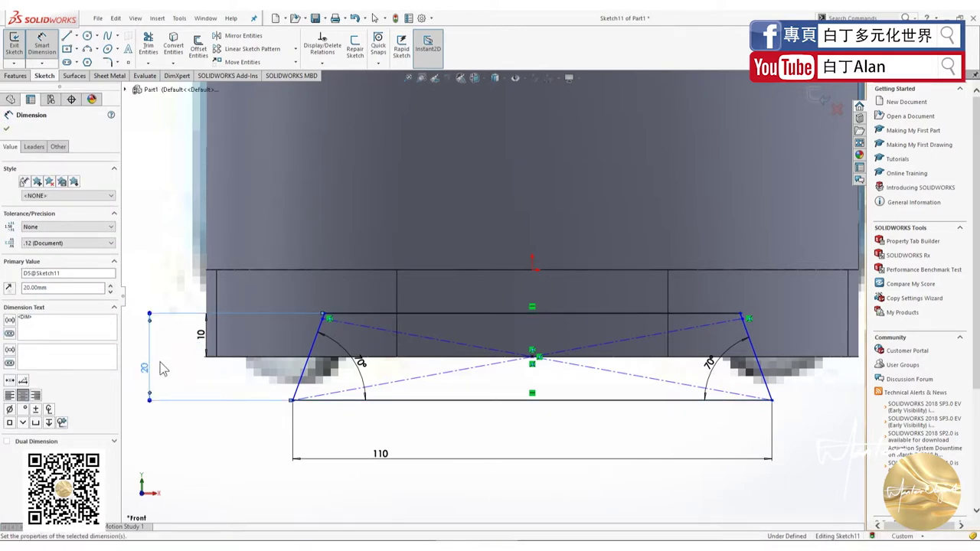
pyautogui.press('Escape')
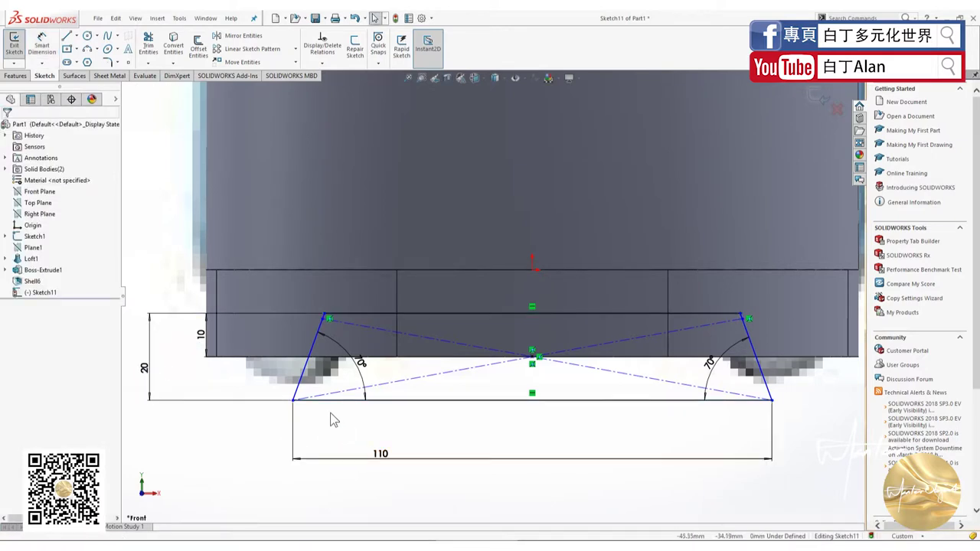
pyautogui.scroll(2, 416, 428)
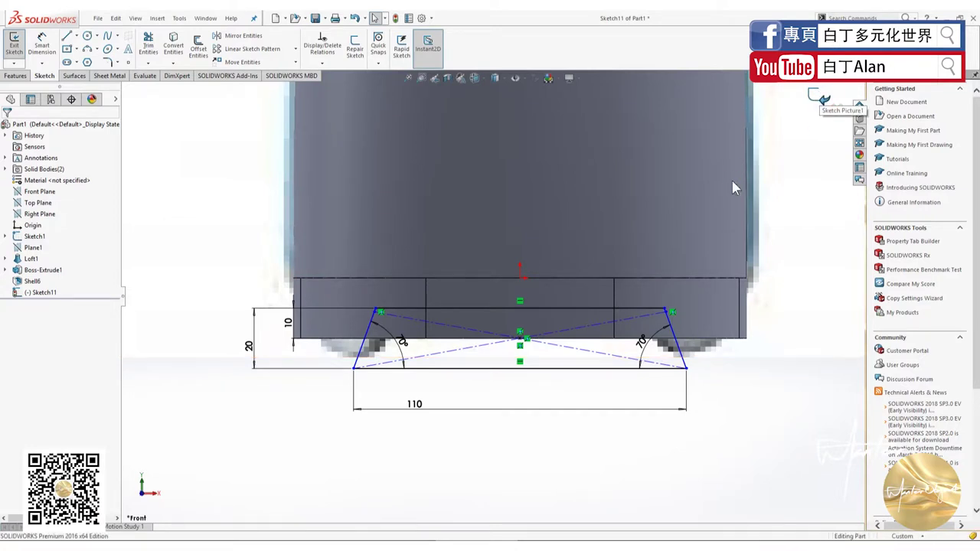
pyautogui.hotkey('ctrl', 'b')
pyautogui.moveTo(709, 287); pyautogui.dragTo(678, 357, button='middle')
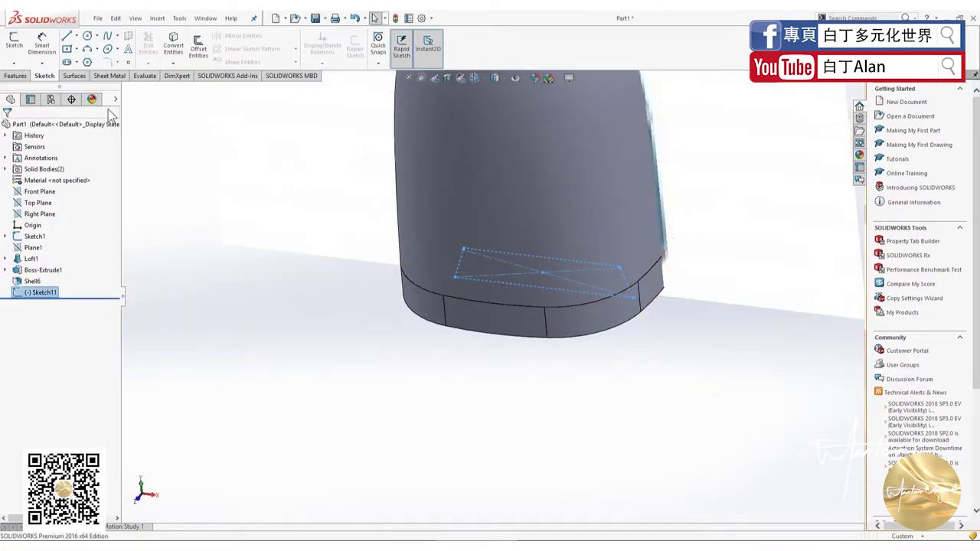
# - Extrude the trapezoid sketch Mid Plane to a 100 mm depth as Boss-Extrude2
pyautogui.click(15, 75)
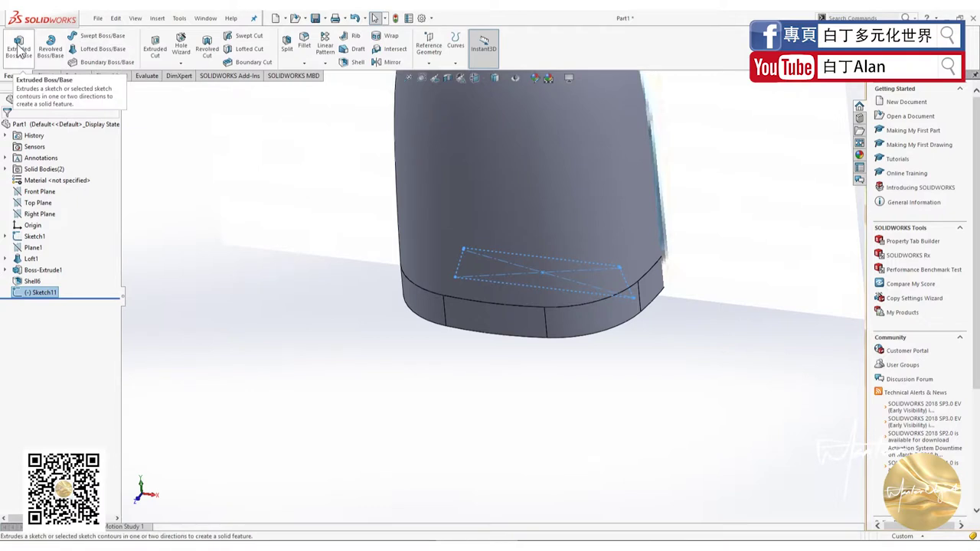
pyautogui.click(19, 50)
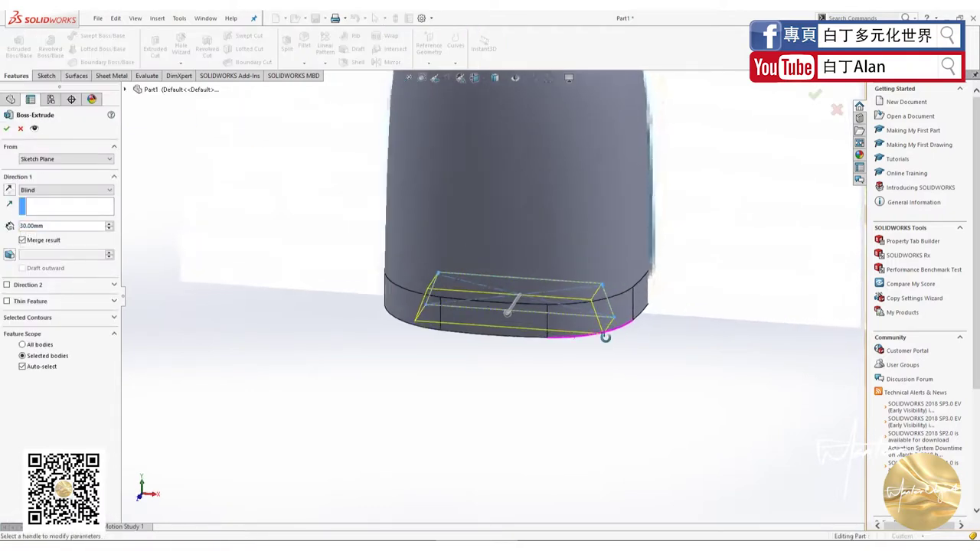
pyautogui.moveTo(604, 337); pyautogui.dragTo(545, 291, button='middle')
pyautogui.click(61, 190)
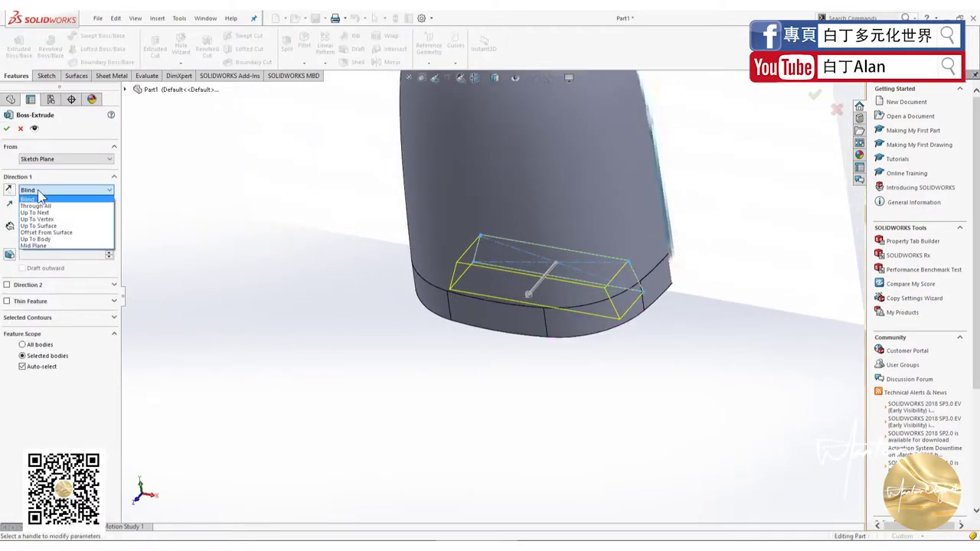
pyautogui.click(55, 209)
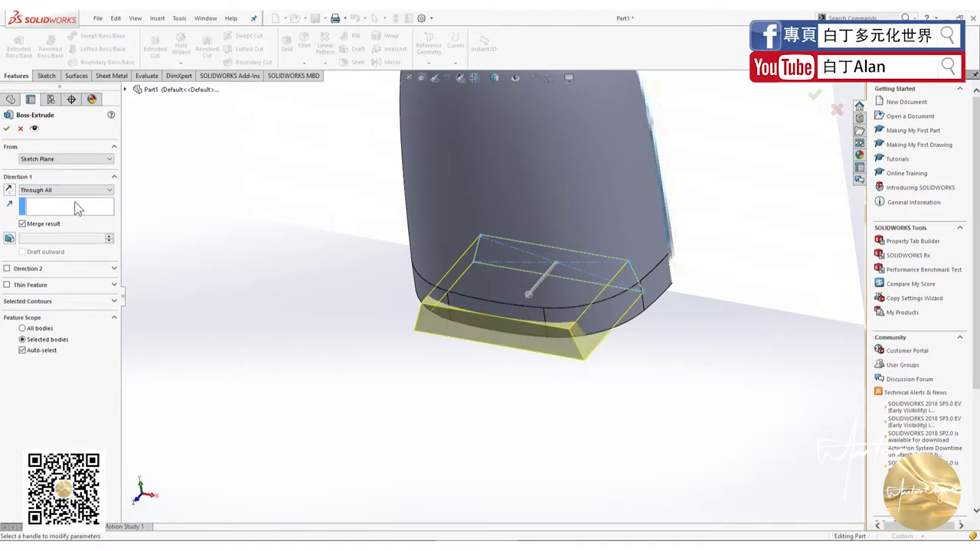
pyautogui.click(75, 190)
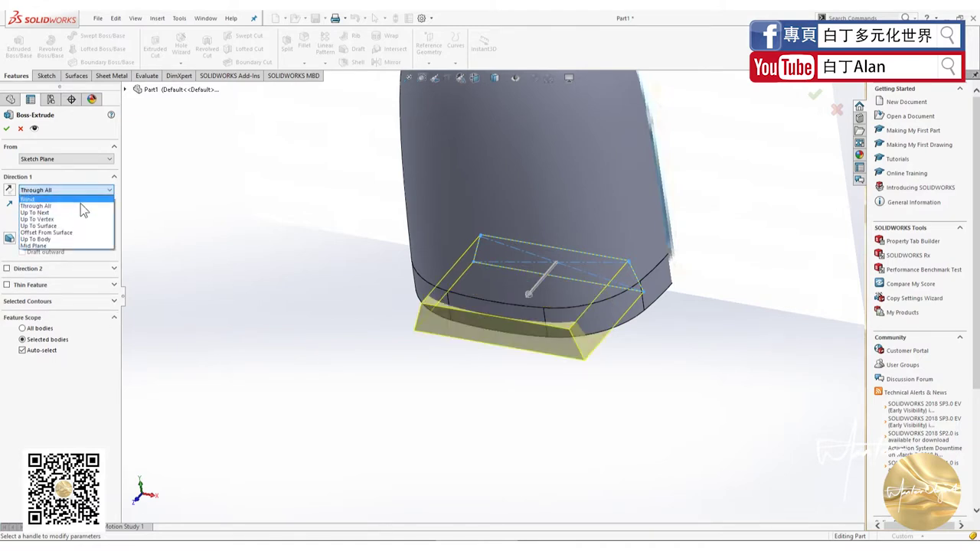
pyautogui.click(59, 246)
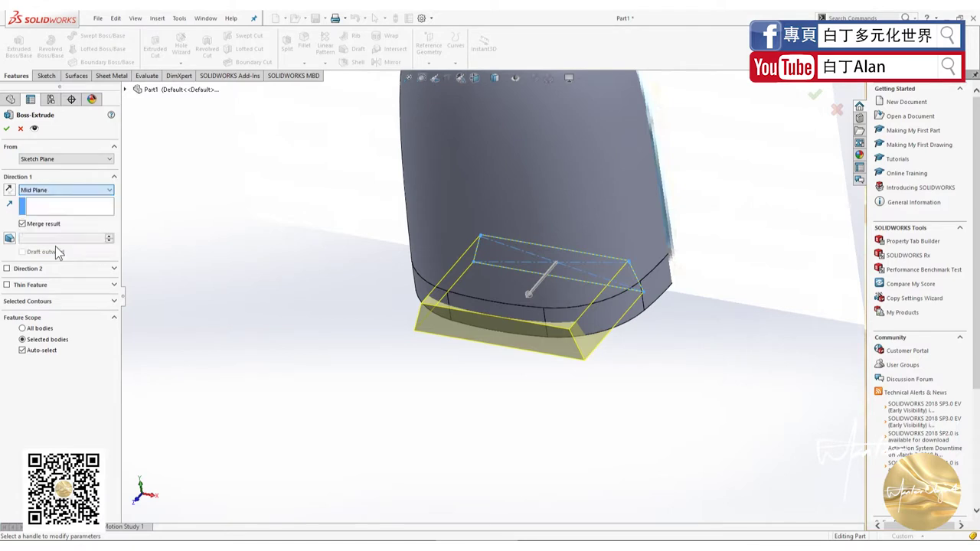
pyautogui.click(59, 191)
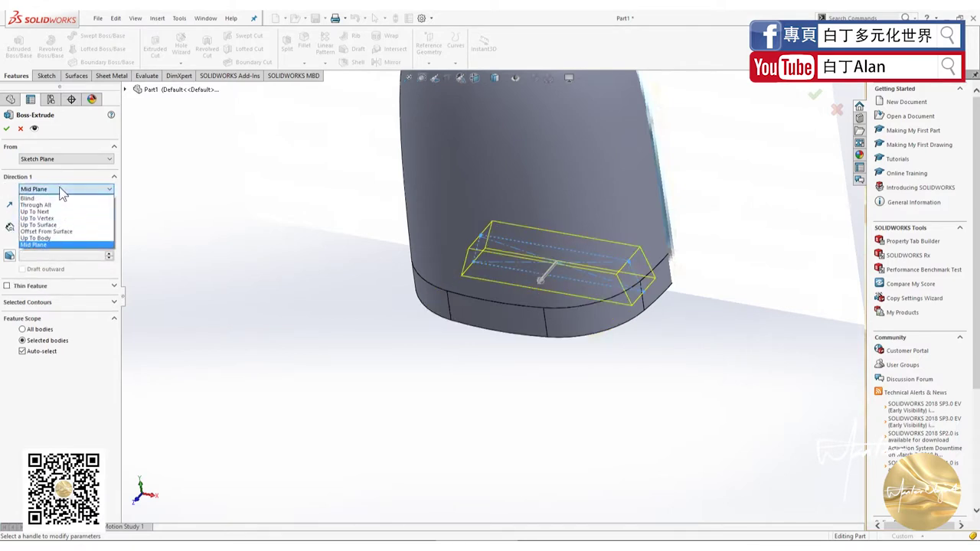
pyautogui.click(54, 243)
pyautogui.write('10')
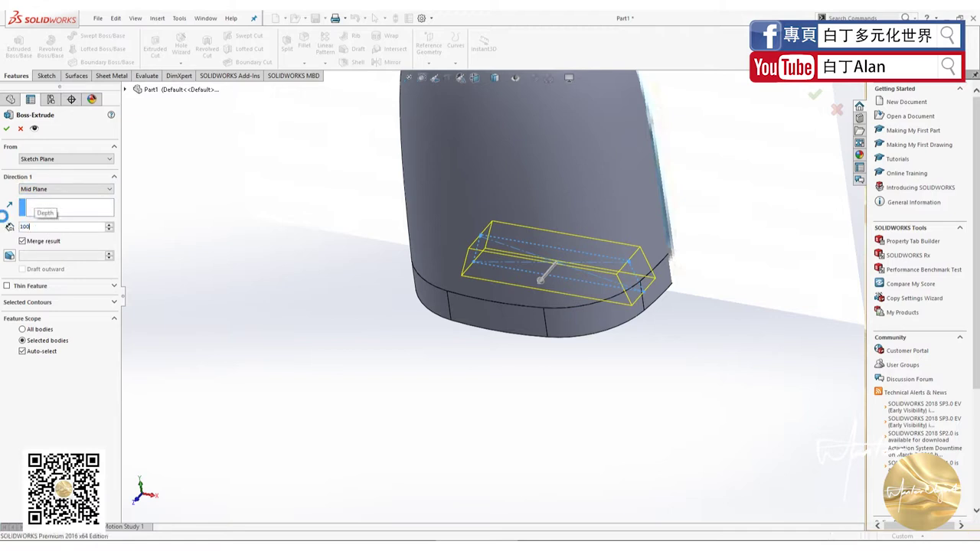
pyautogui.write('0')
pyautogui.press('Return')
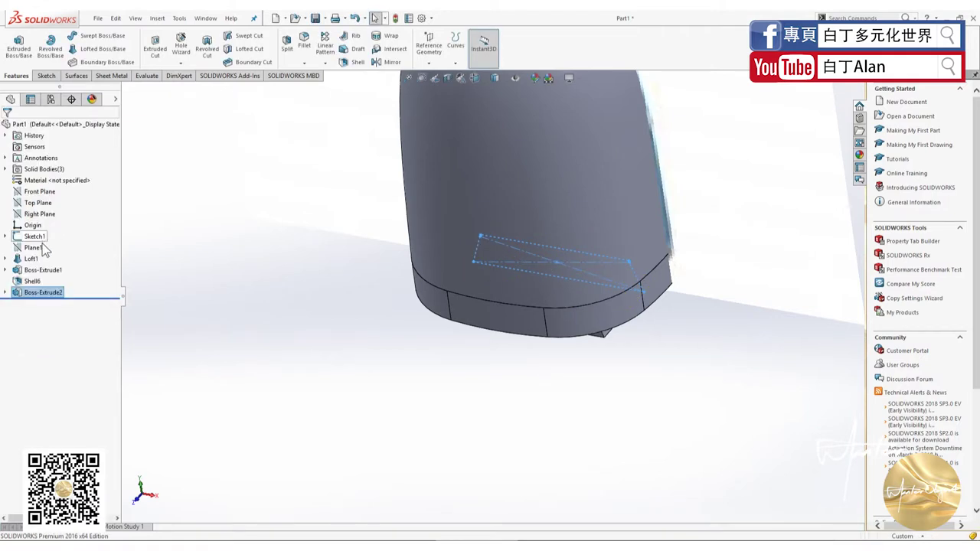
pyautogui.rightClick(31, 293)
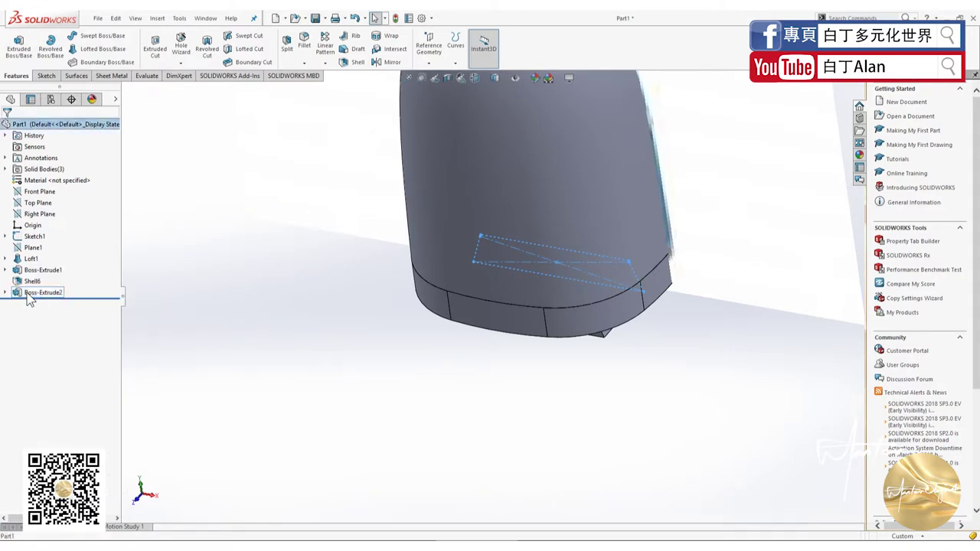
# - Edit Boss-Extrude2 to extend 200 mm mid-plane as a foot block and confirm it
pyautogui.rightClick(31, 293)
pyautogui.click(36, 267)
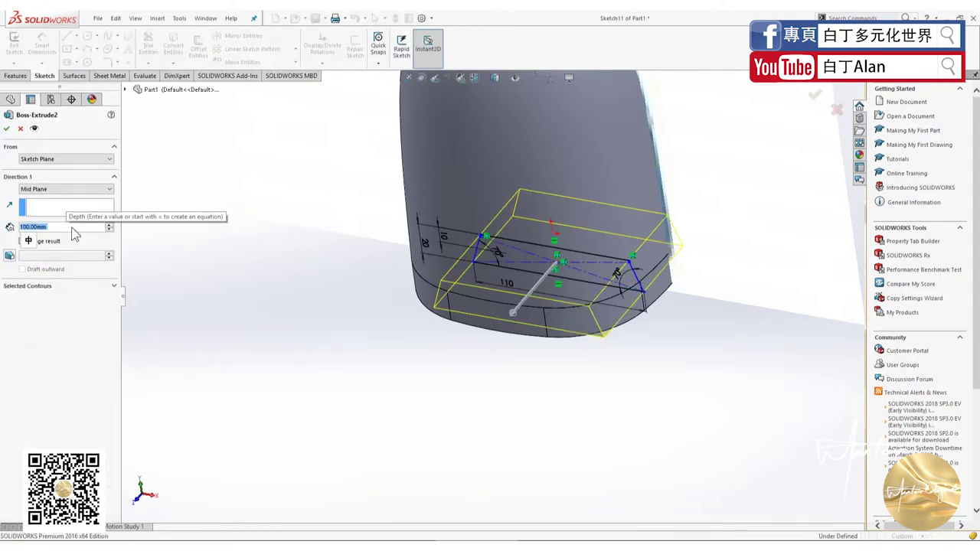
pyautogui.write('200')
pyautogui.press('Return')
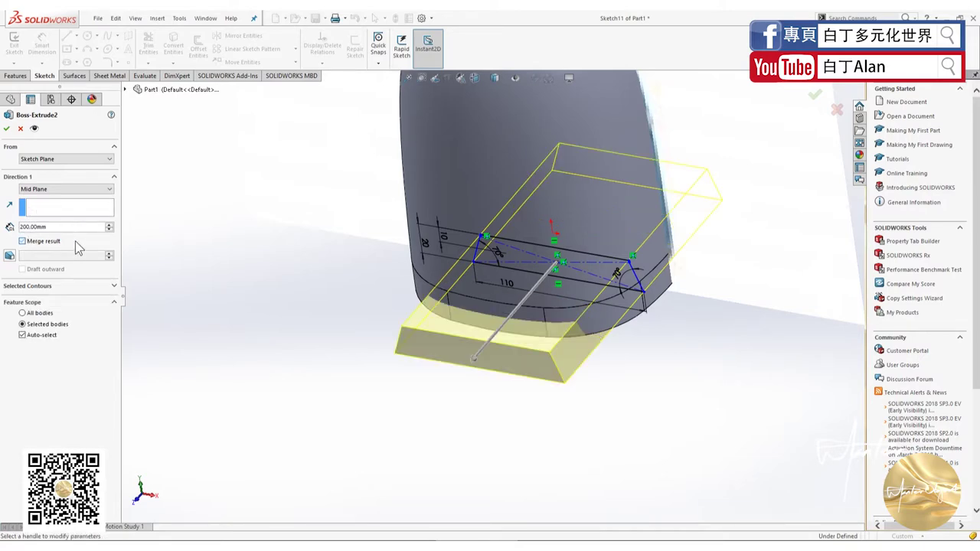
pyautogui.moveTo(406, 335); pyautogui.dragTo(368, 306, button='middle')
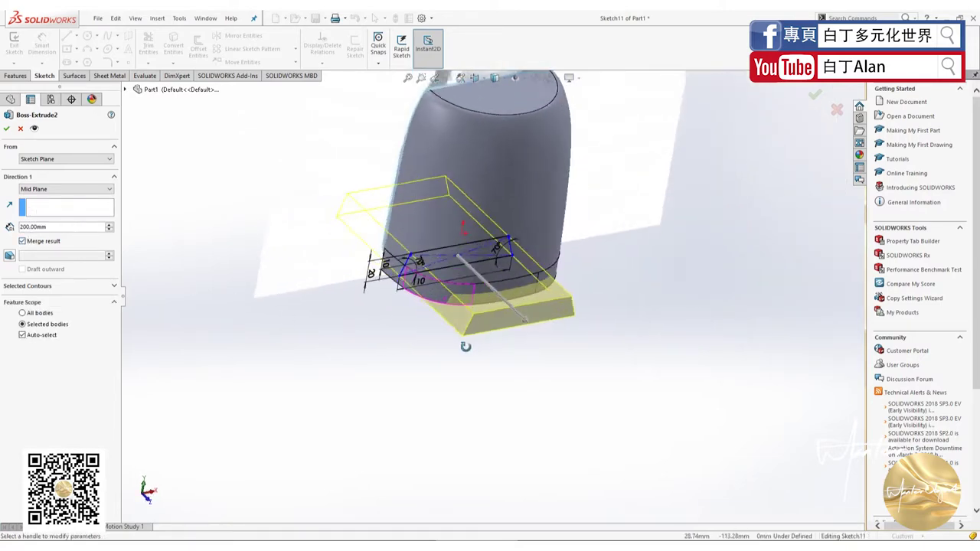
pyautogui.click(7, 129)
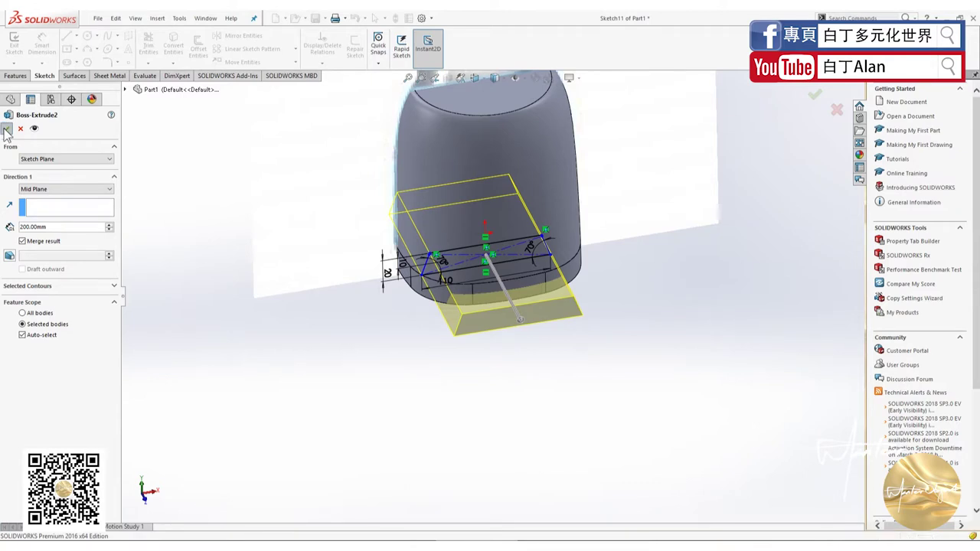
# - Inspect the new foot block from the front and bring up the pattern types for a circular pattern
pyautogui.moveTo(302, 270)
pyautogui.mouseDown(button='middle')
pyautogui.moveTo(339, 225)
pyautogui.moveTo(289, 253)
pyautogui.mouseUp(button='middle')
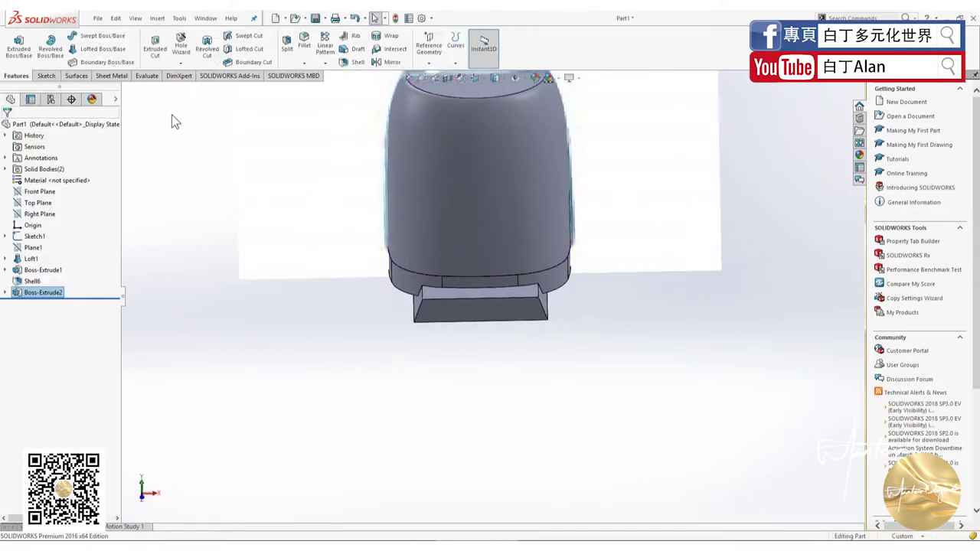
pyautogui.click(455, 310)
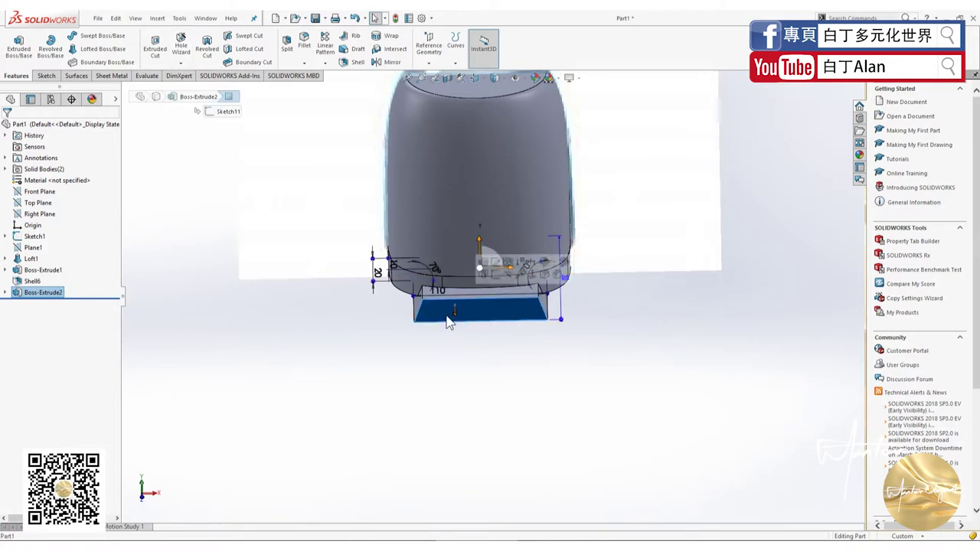
pyautogui.click(152, 341)
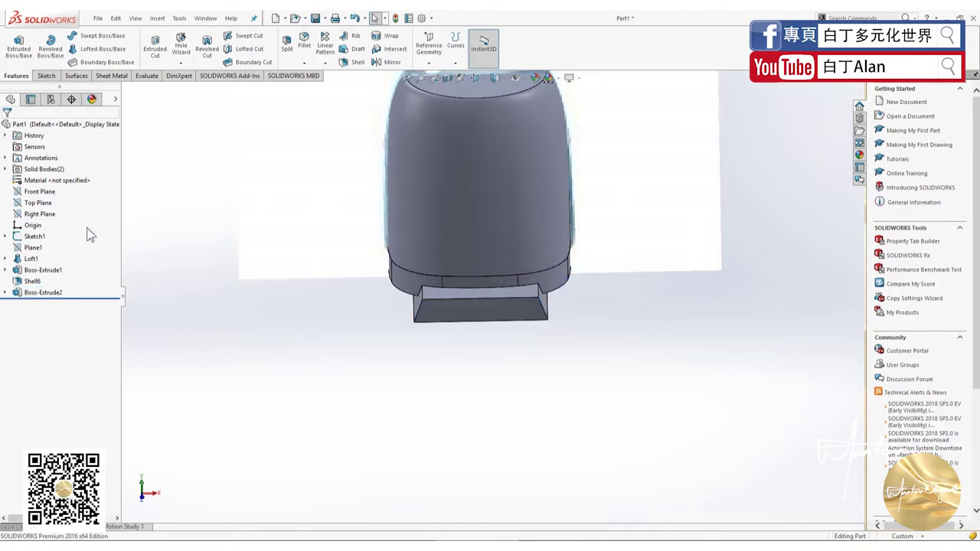
pyautogui.click(326, 63)
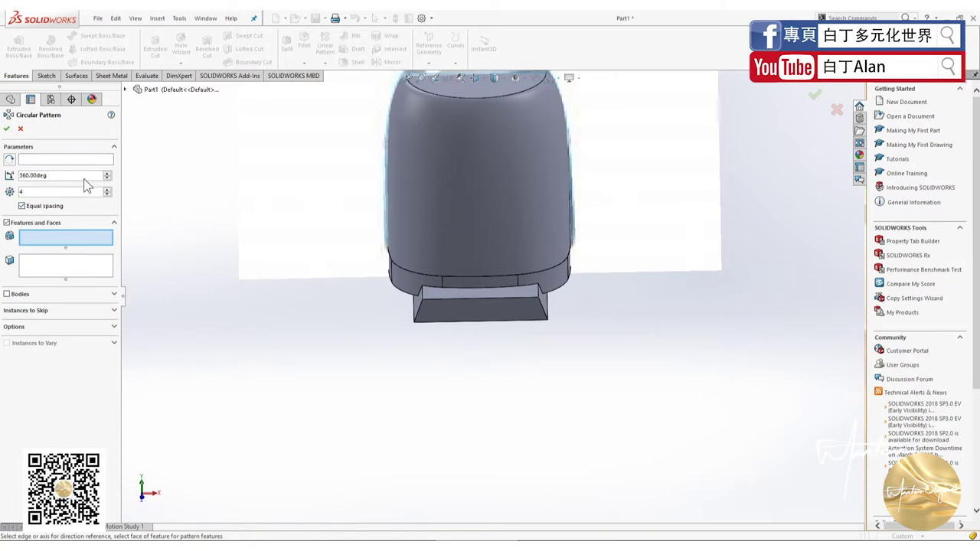
# - Switch the circular pattern to bodies and expand the Solid Bodies list in the tree
pyautogui.click(18, 295)
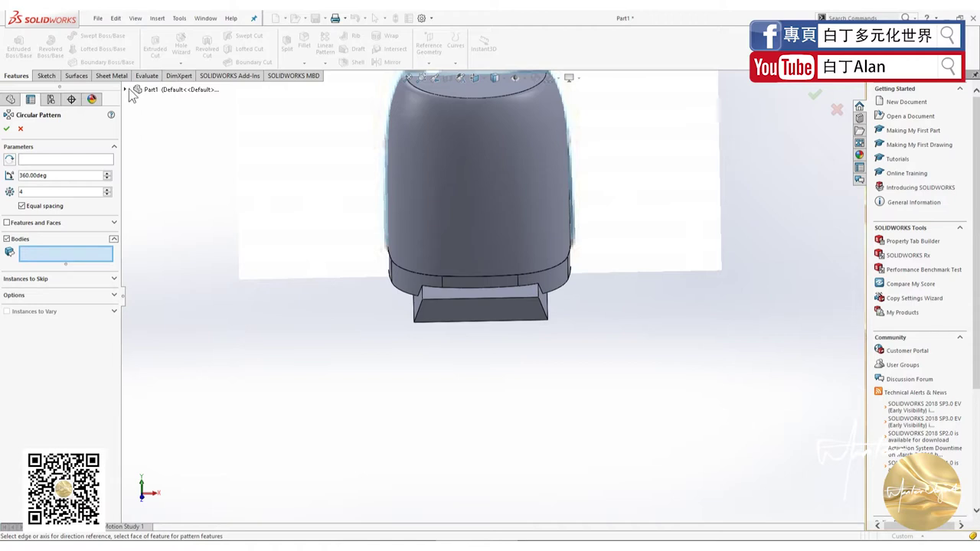
pyautogui.click(126, 91)
pyautogui.click(136, 134)
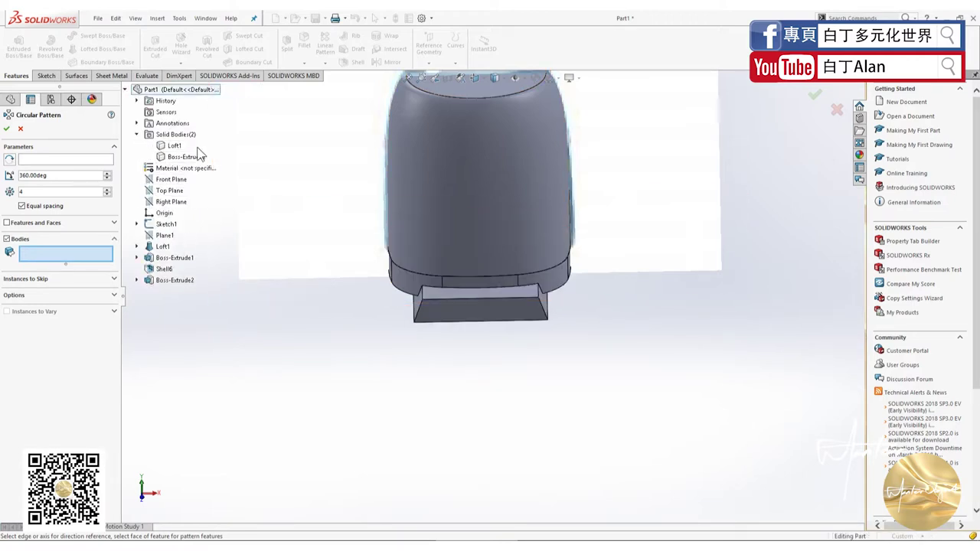
# - Cancel the pattern and edit Boss-Extrude2 with Merge result cleared, making the foot separate
pyautogui.click(21, 129)
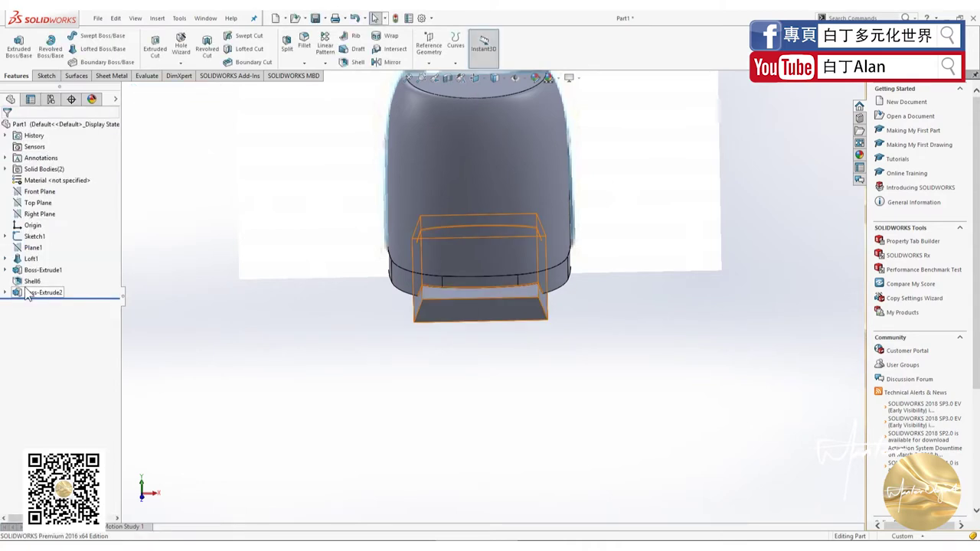
pyautogui.rightClick(40, 292)
pyautogui.click(32, 261)
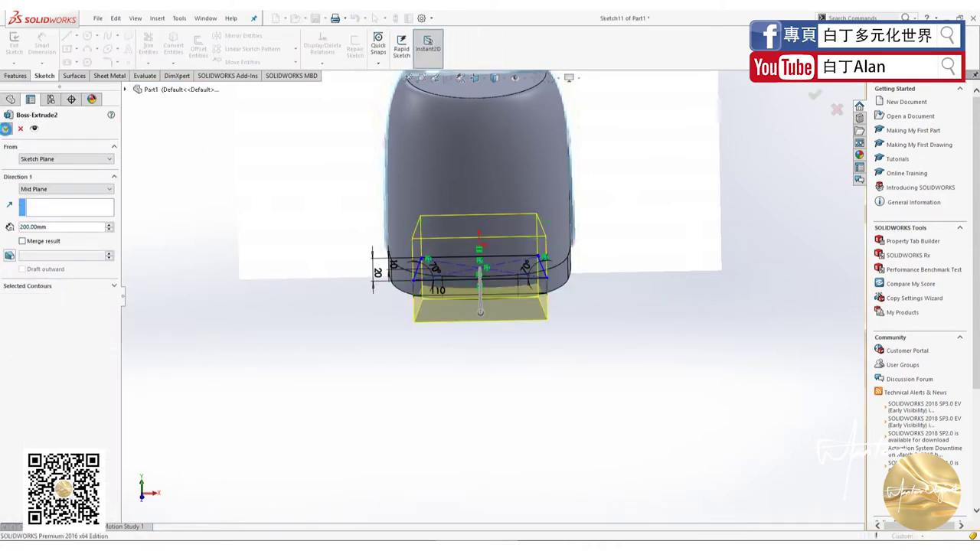
pyautogui.click(6, 129)
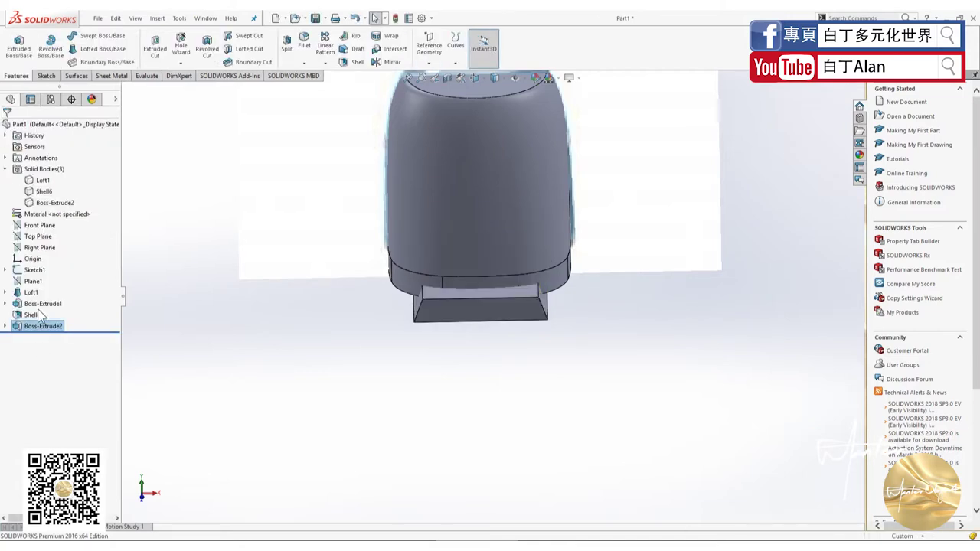
# - Start a circular pattern of bodies with 2 instances, choosing the Boss-Extrude2 foot block
pyautogui.click(324, 64)
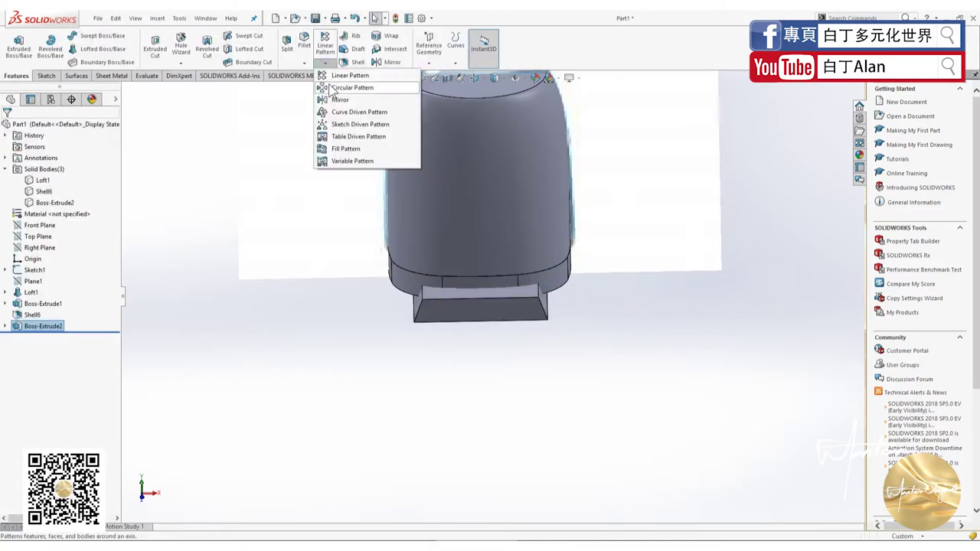
pyautogui.click(348, 81)
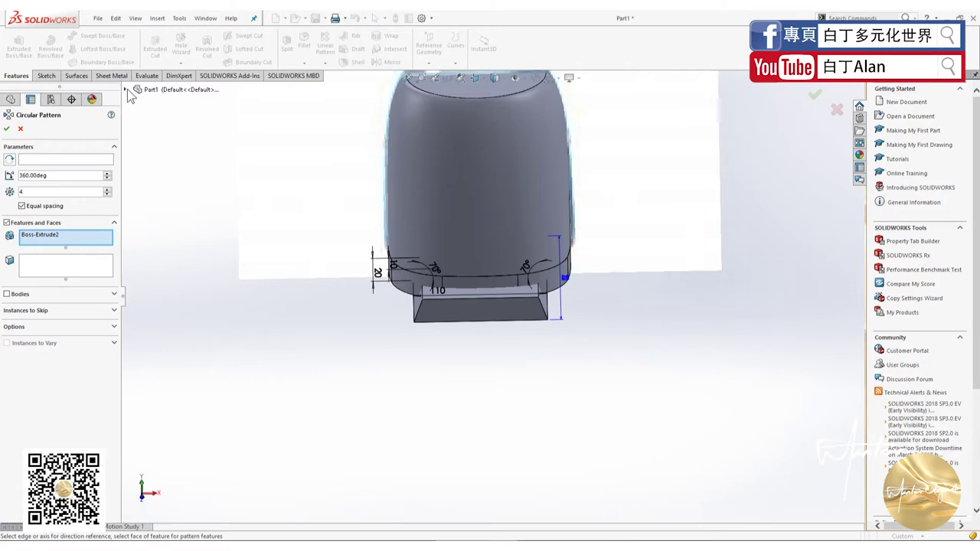
pyautogui.click(127, 89)
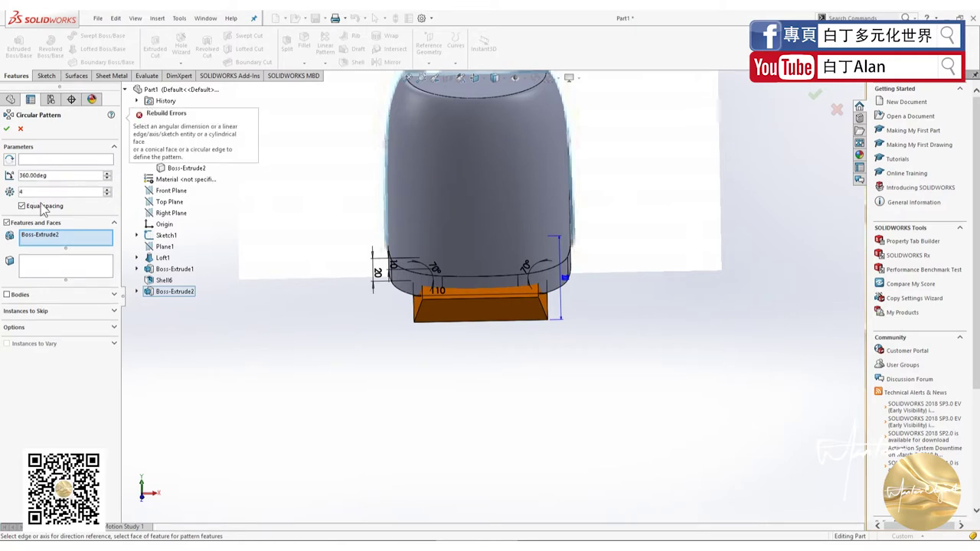
pyautogui.write('2')
pyautogui.click(19, 296)
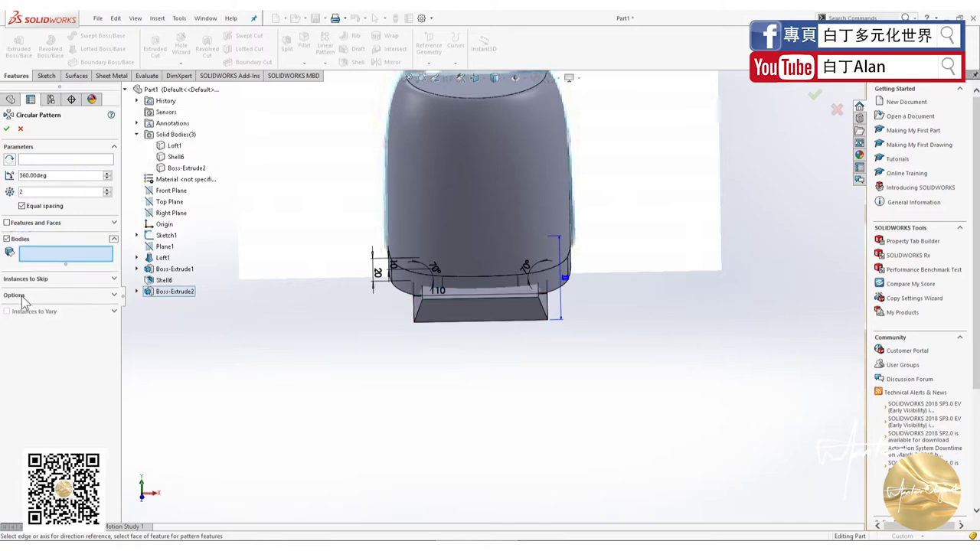
pyautogui.click(445, 303)
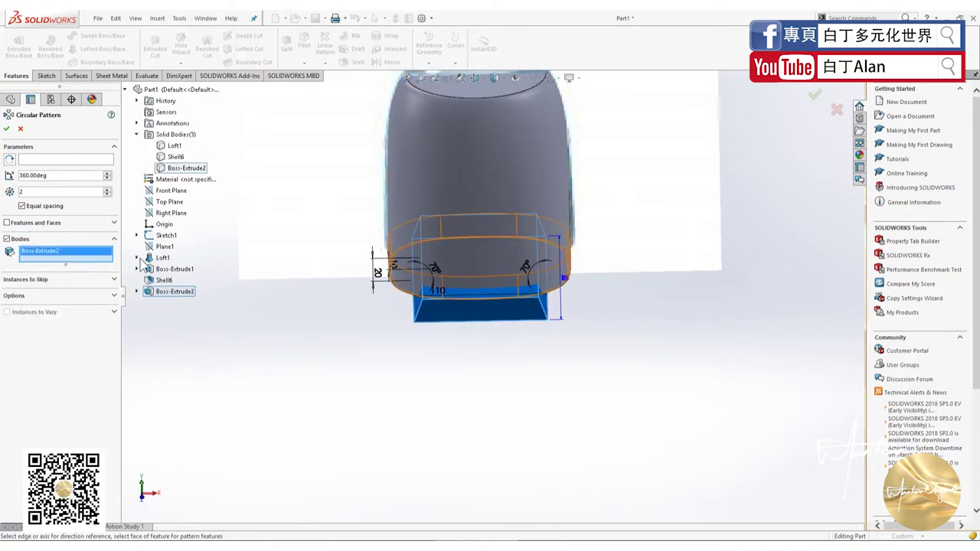
pyautogui.click(6, 132)
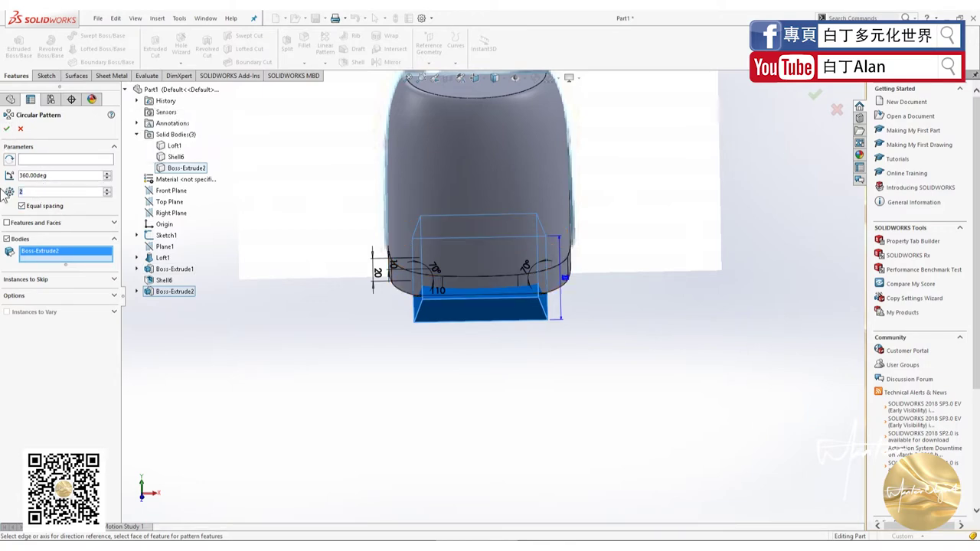
pyautogui.click(6, 131)
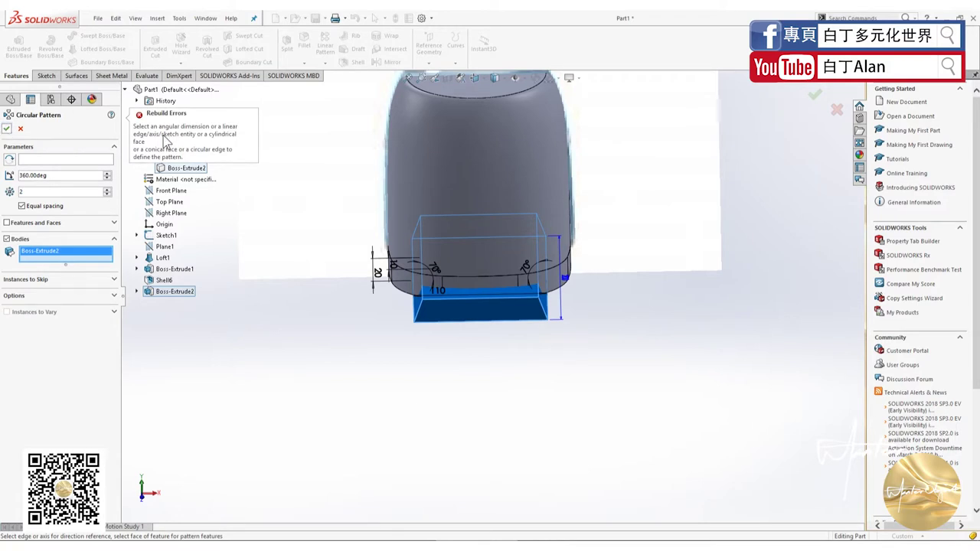
# - Use the base's circular top edge as the pattern axis and apply a 180° angle
pyautogui.click(92, 164)
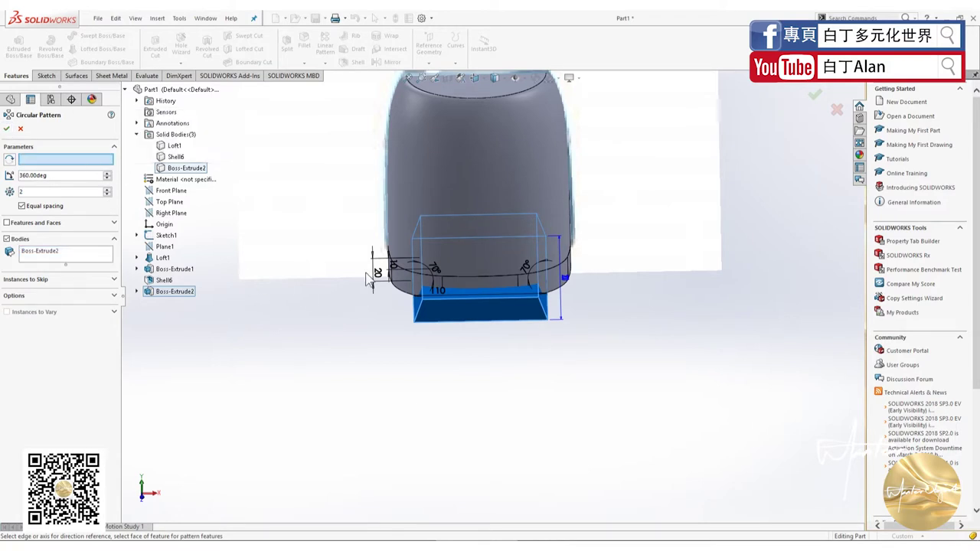
pyautogui.moveTo(375, 260)
pyautogui.mouseDown(button='middle')
pyautogui.moveTo(423, 300)
pyautogui.moveTo(536, 184)
pyautogui.mouseUp(button='middle')
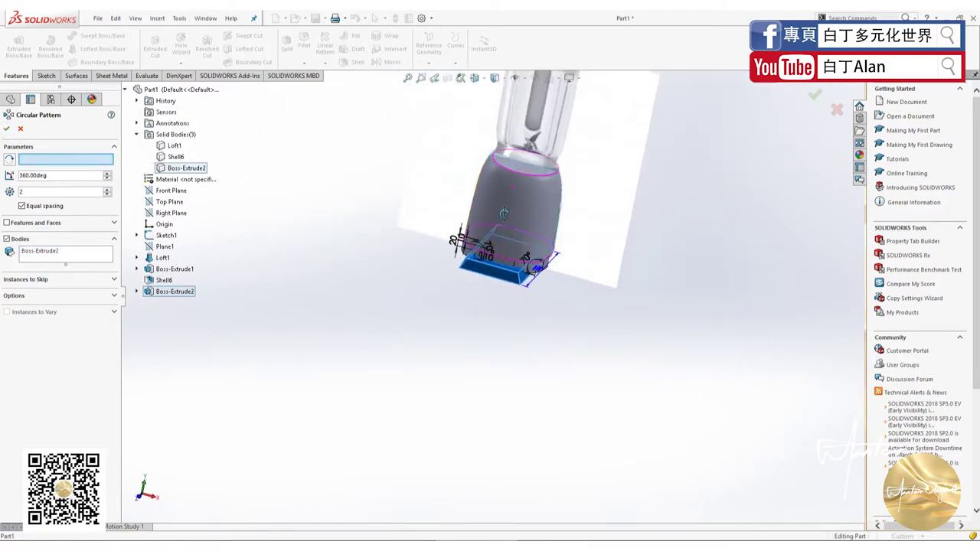
pyautogui.click(531, 194)
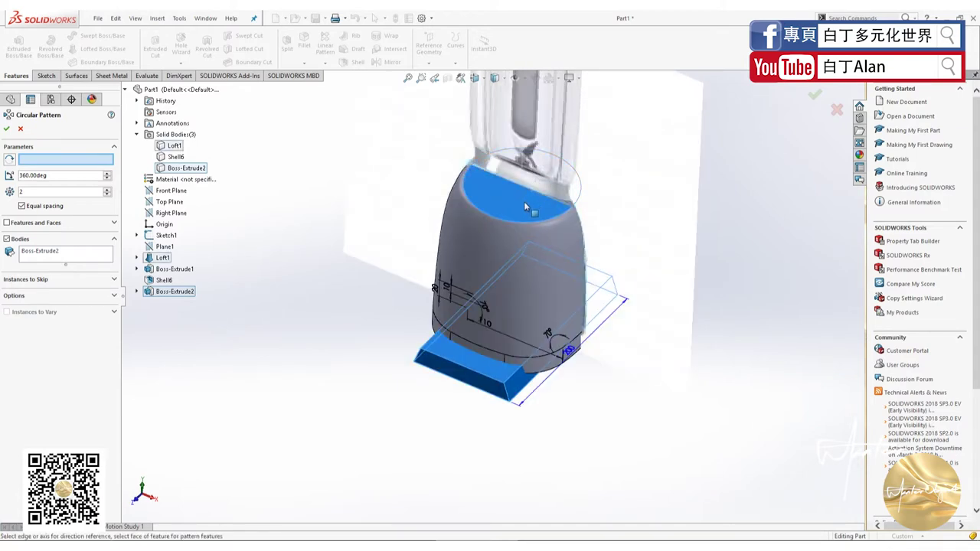
pyautogui.click(475, 207)
pyautogui.write('180')
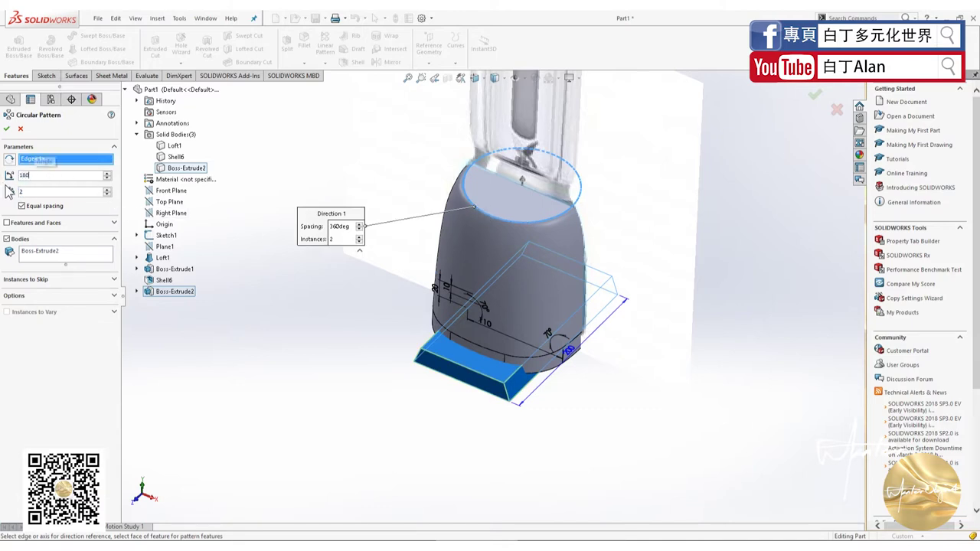
pyautogui.press('Return')
pyautogui.press('Return')
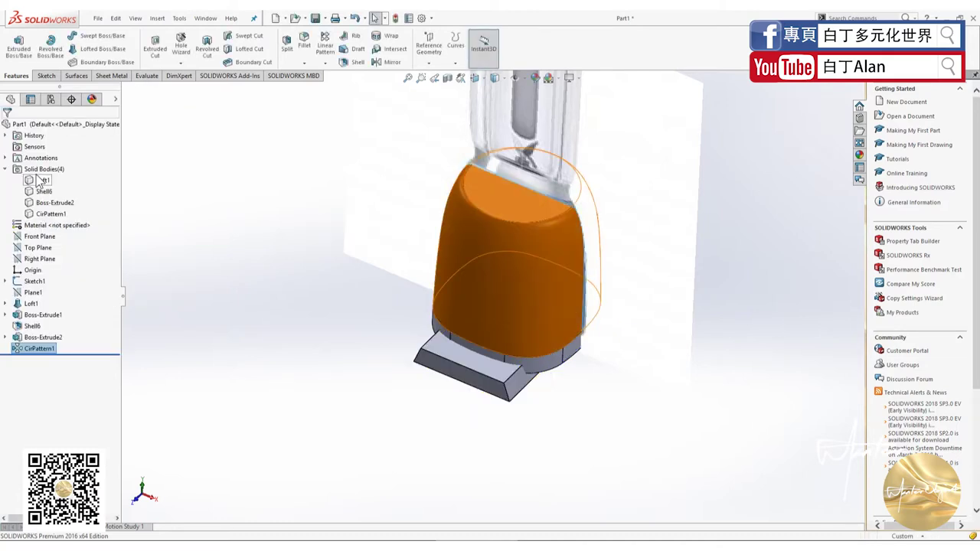
# - Reopen CirPattern1's settings, then leave the edit without changes
pyautogui.click(42, 215)
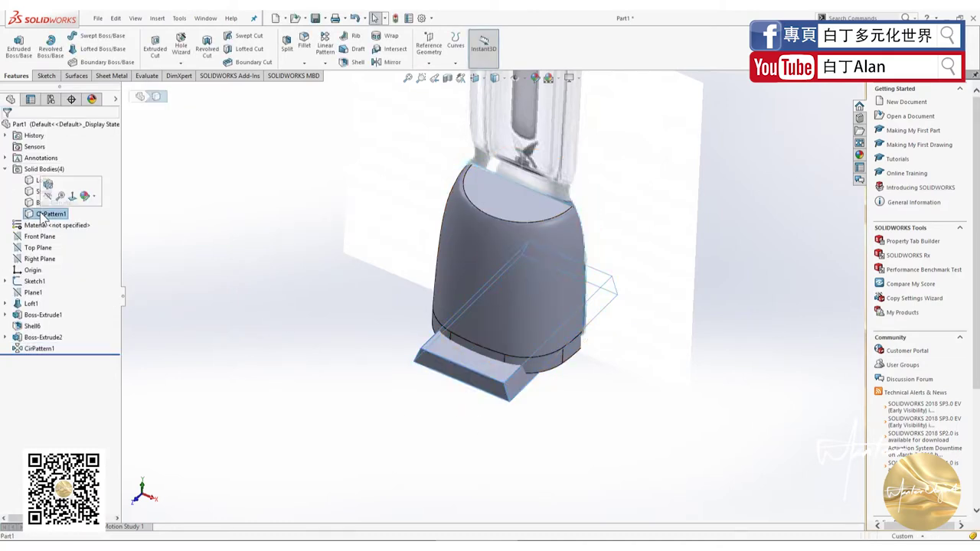
pyautogui.rightClick(34, 348)
pyautogui.click(38, 319)
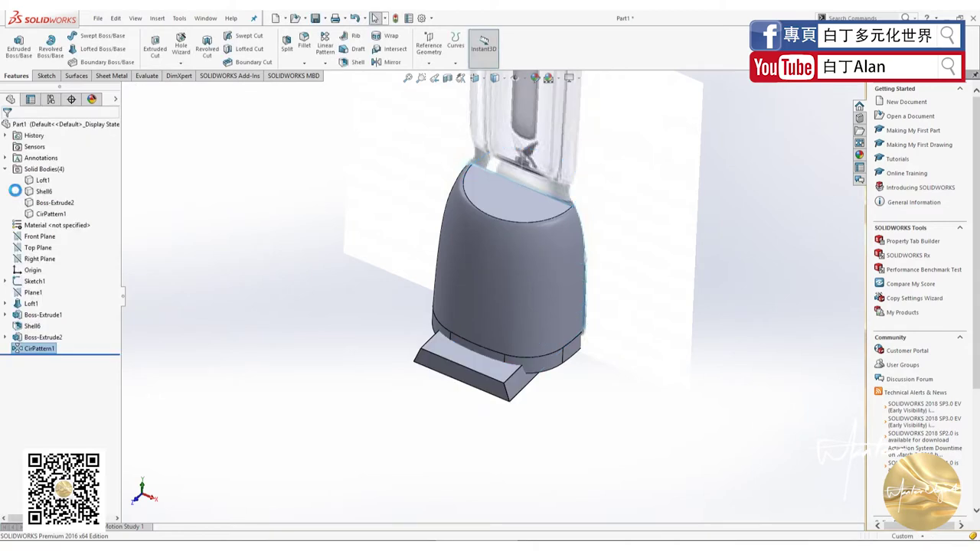
pyautogui.rightClick(36, 353)
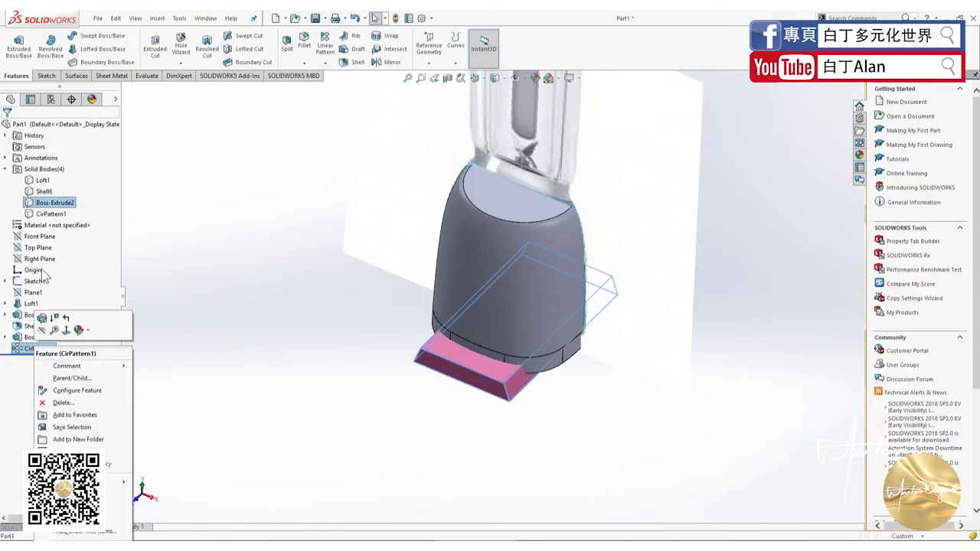
pyautogui.click(42, 319)
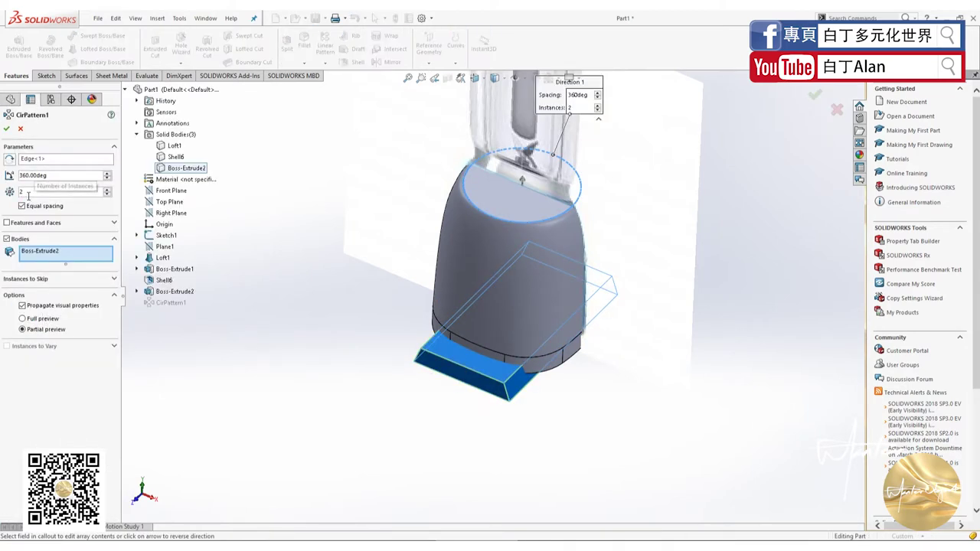
pyautogui.write('1')
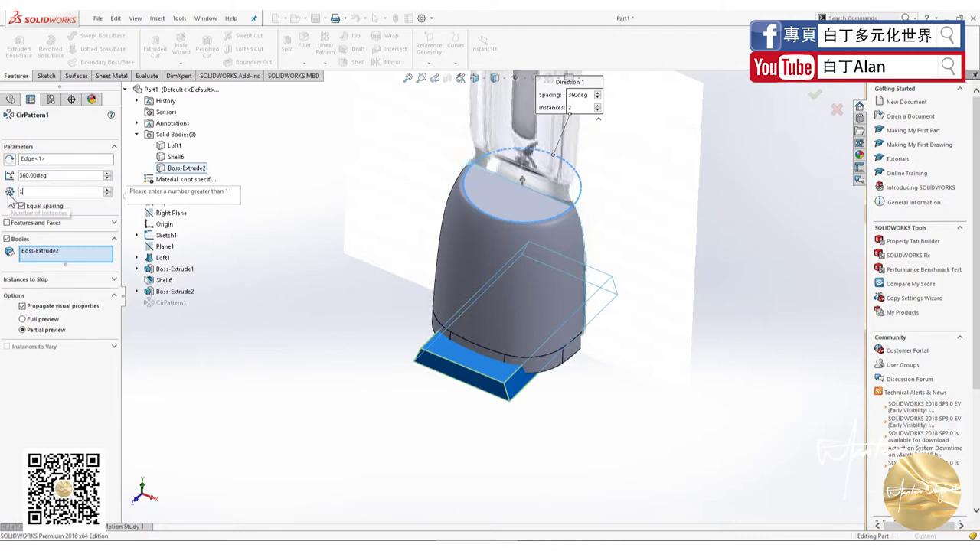
pyautogui.press('Return')
# - Edit CirPattern1 to 360° with 2 equally spaced instances and confirm it
pyautogui.click(50, 213)
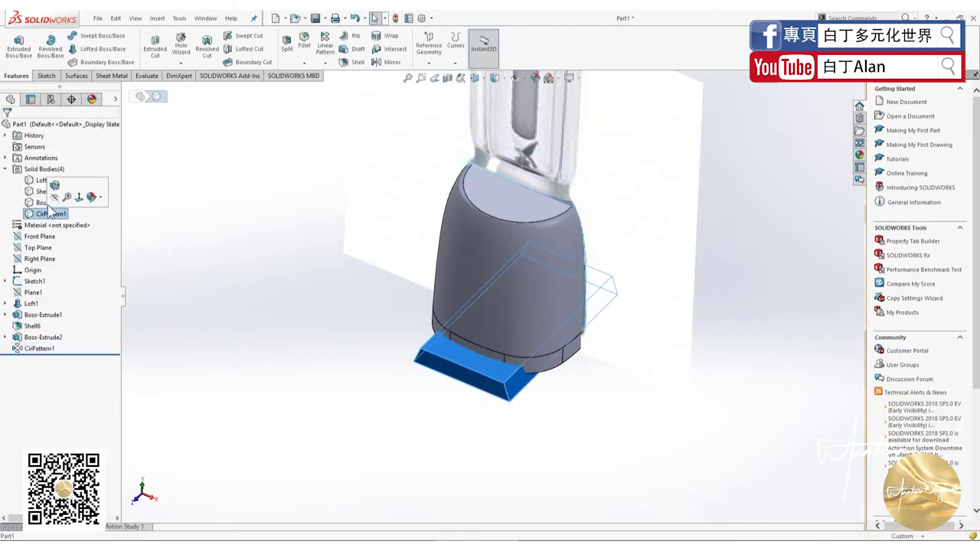
pyautogui.click(35, 349)
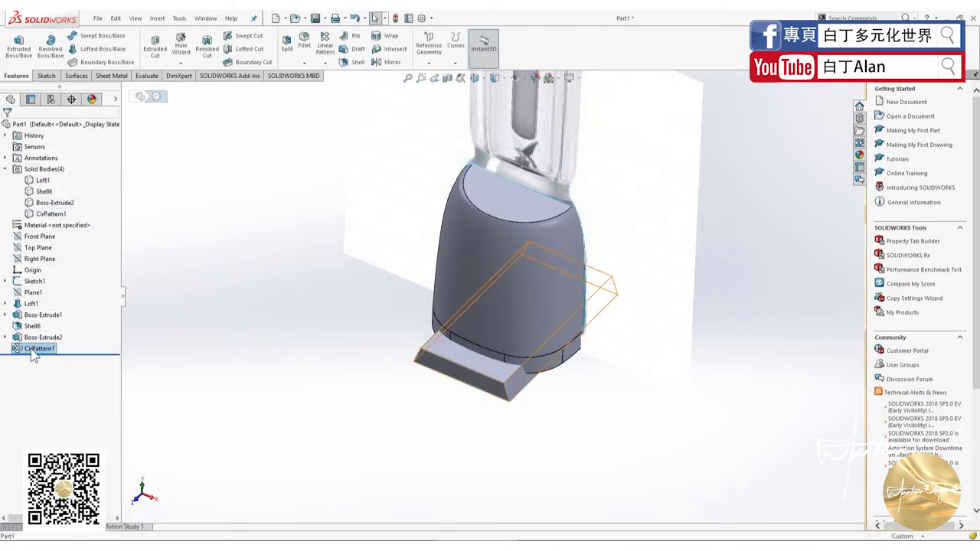
pyautogui.rightClick(32, 352)
pyautogui.click(37, 323)
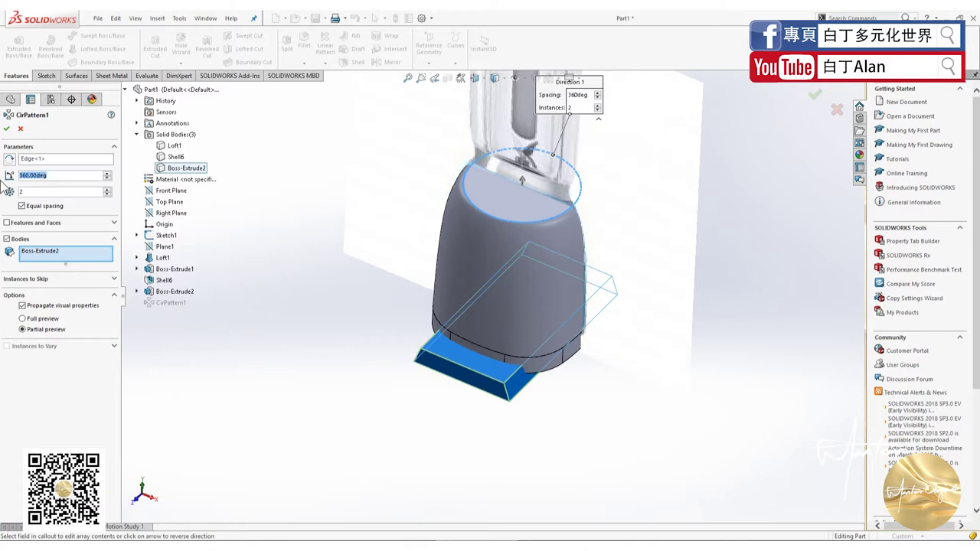
pyautogui.click(6, 128)
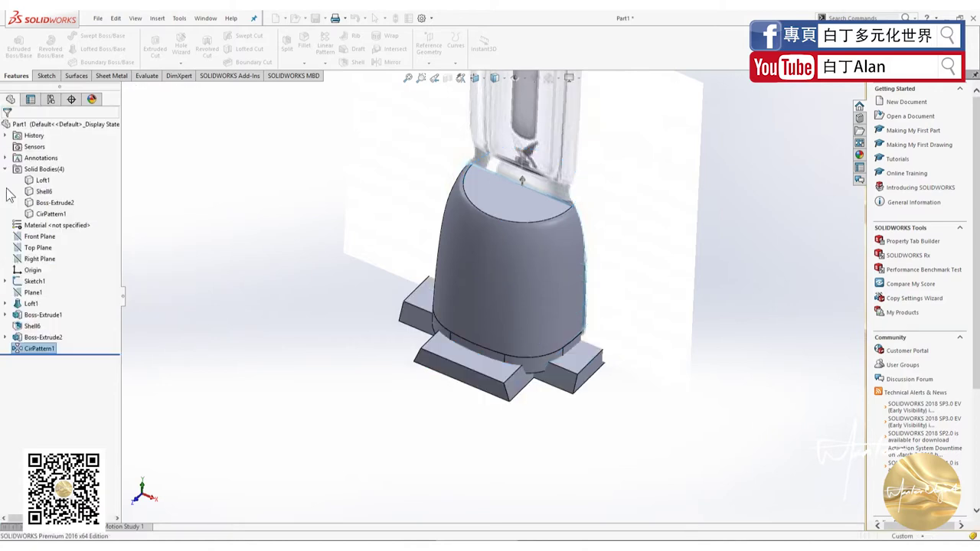
# - Check the original and patterned foot blocks by selecting them, then clear the selection
pyautogui.click(542, 374)
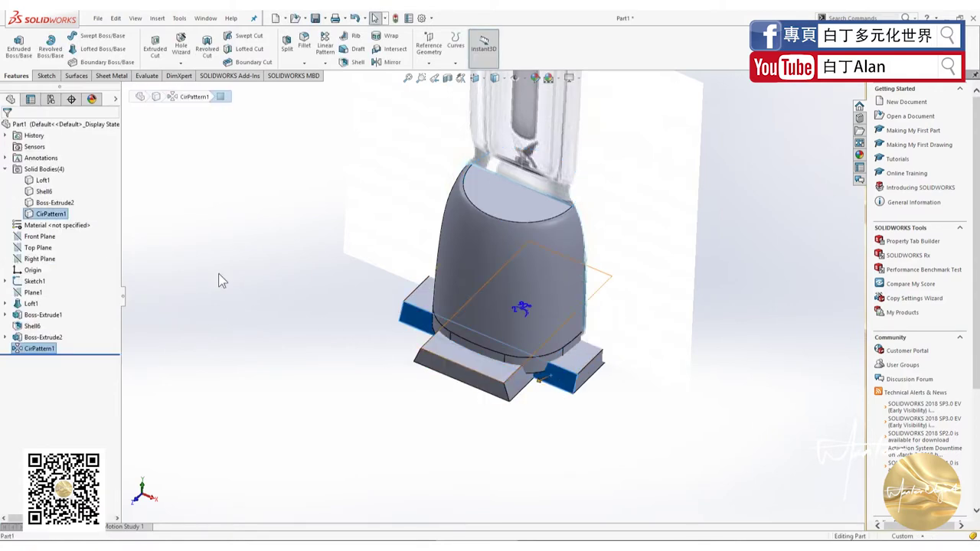
pyautogui.click(54, 202)
pyautogui.click(60, 215)
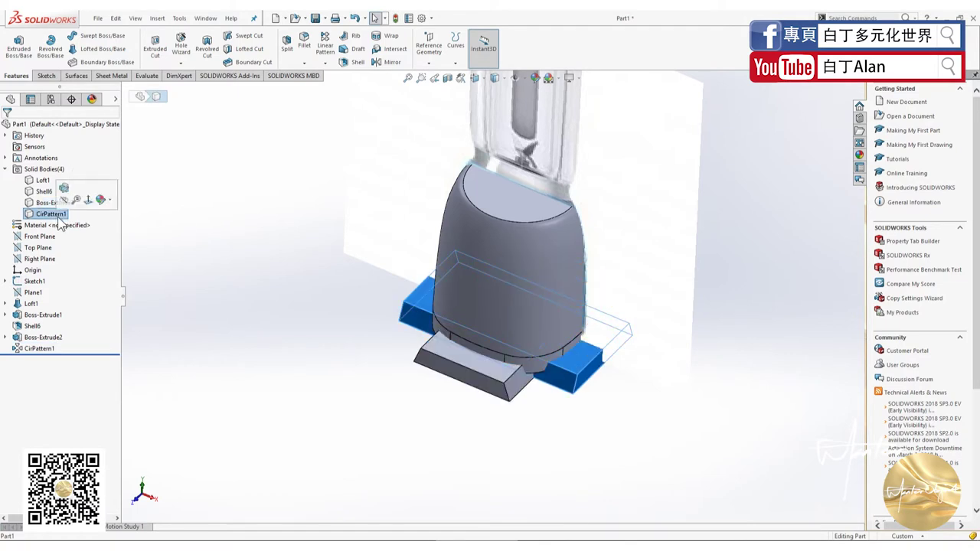
pyautogui.click(300, 346)
pyautogui.click(158, 18)
pyautogui.moveTo(182, 94)
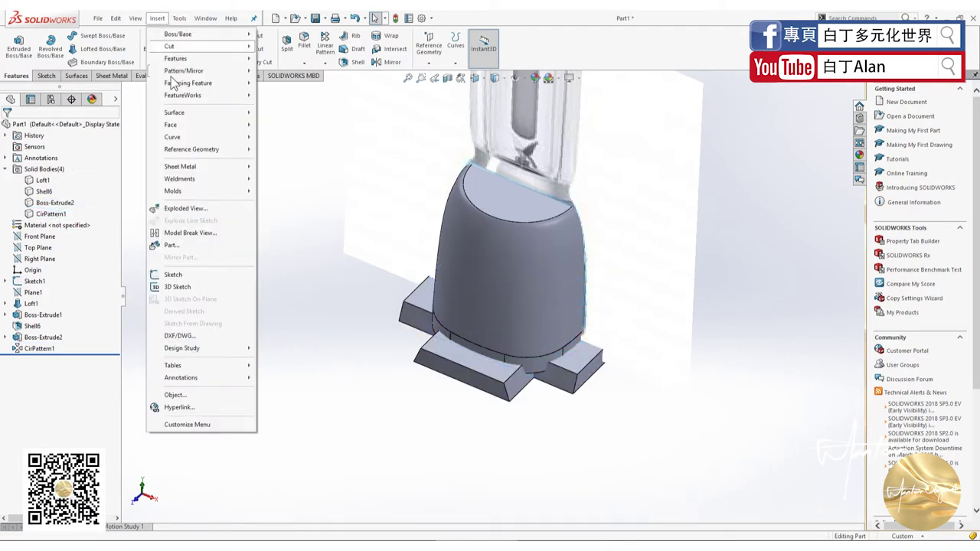
# - Start a Combine feature from Insert > Features
pyautogui.click(170, 20)
pyautogui.click(161, 19)
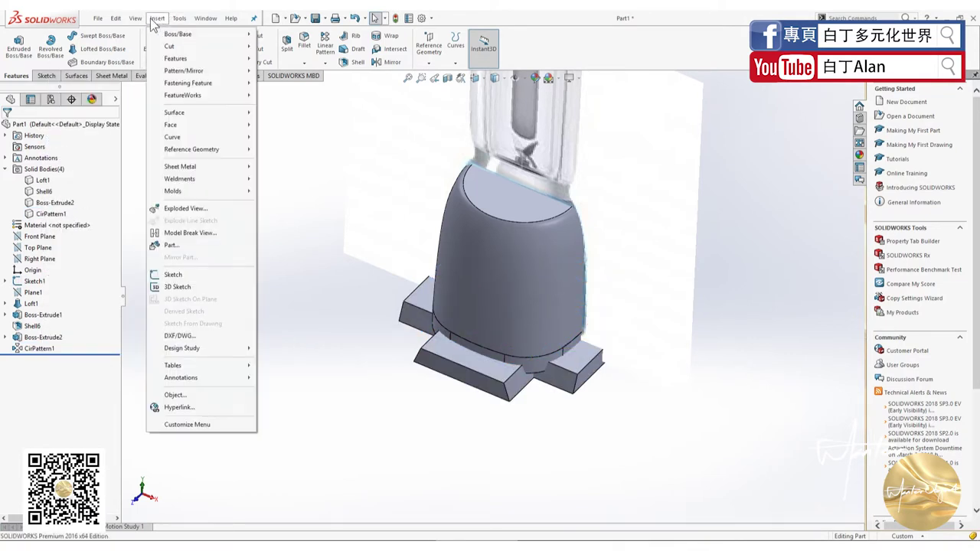
pyautogui.click(157, 20)
pyautogui.click(156, 22)
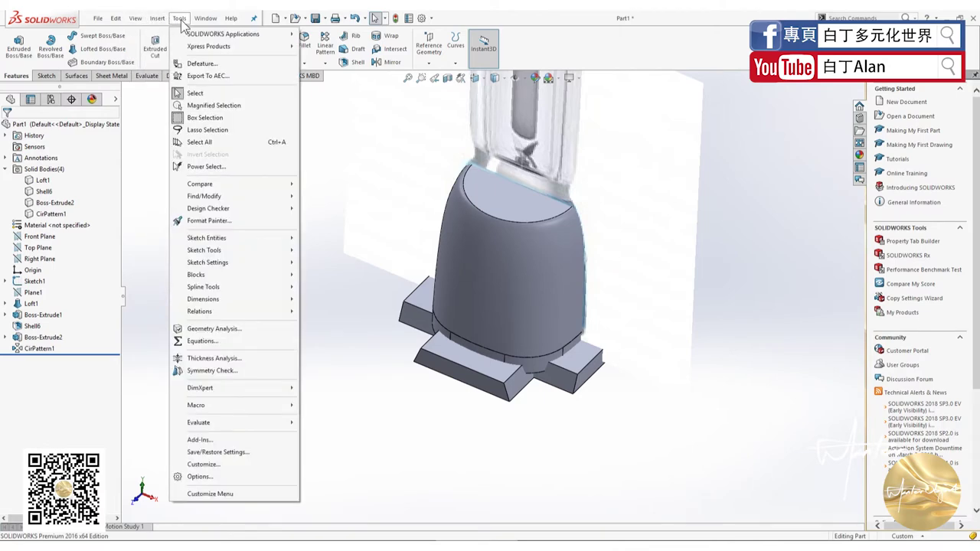
pyautogui.moveTo(175, 59)
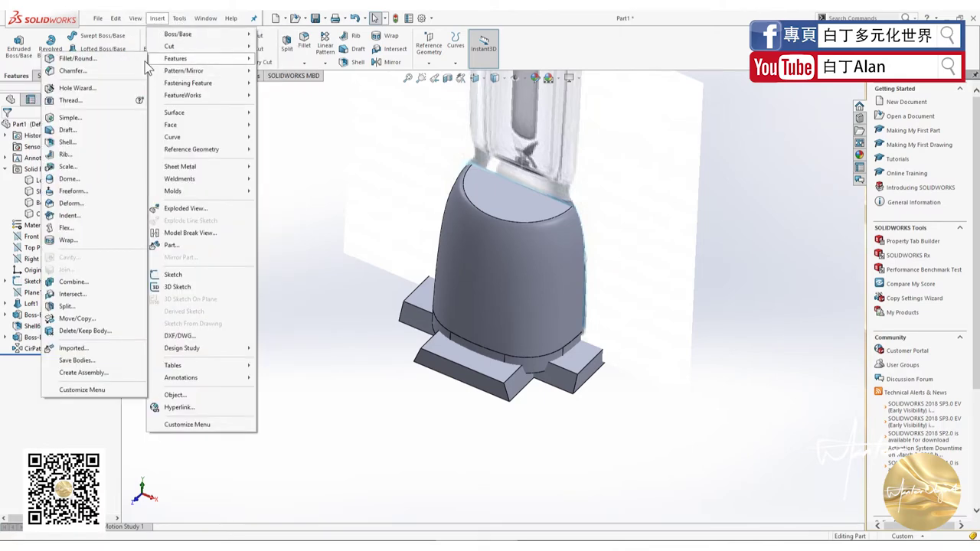
pyautogui.click(73, 282)
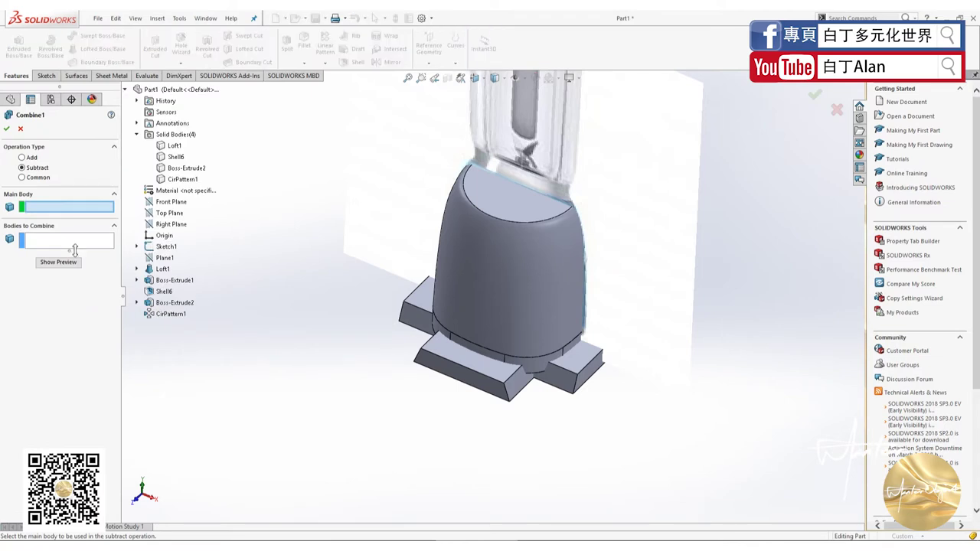
# - Set Shell6 as the main body and subtract the Boss-Extrude2 and CirPattern1 foot blocks
pyautogui.click(453, 276)
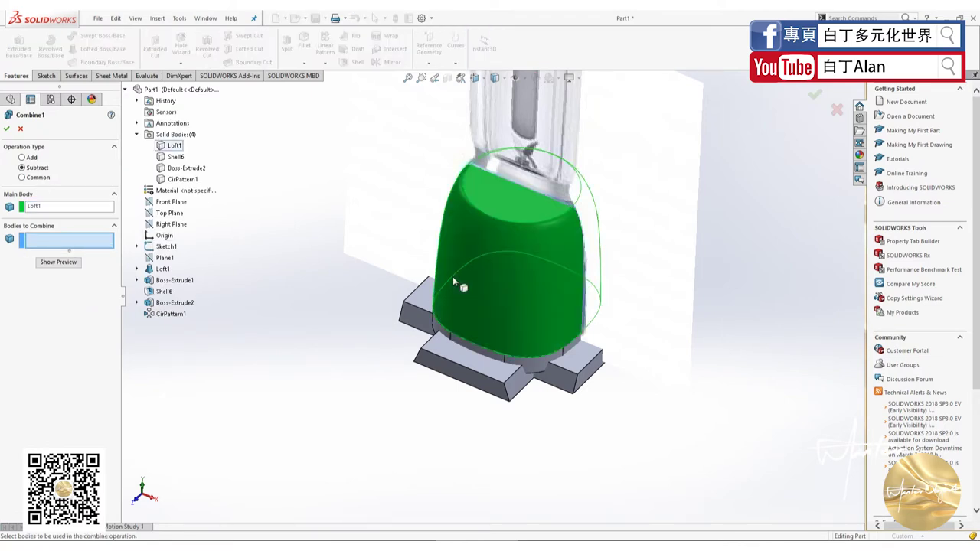
pyautogui.click(432, 329)
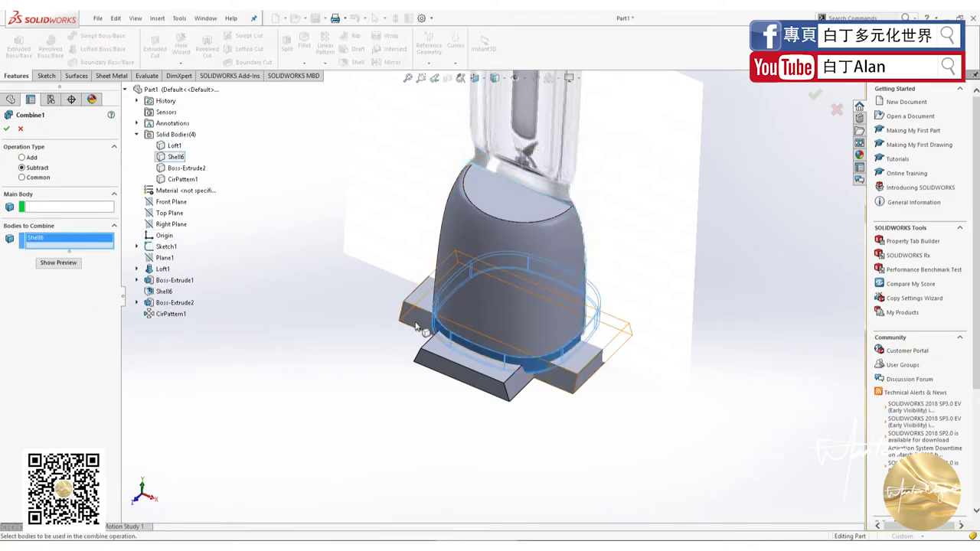
pyautogui.rightClick(69, 249)
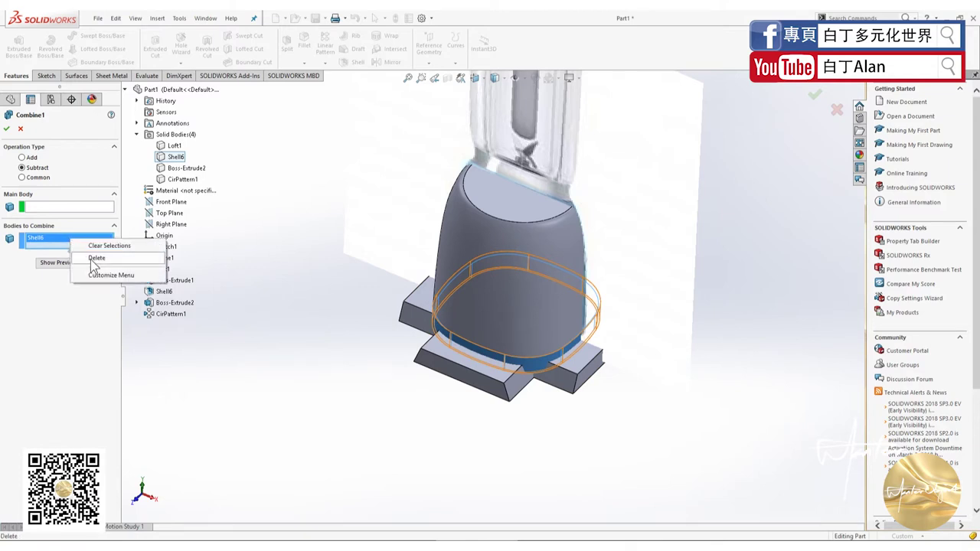
pyautogui.click(115, 258)
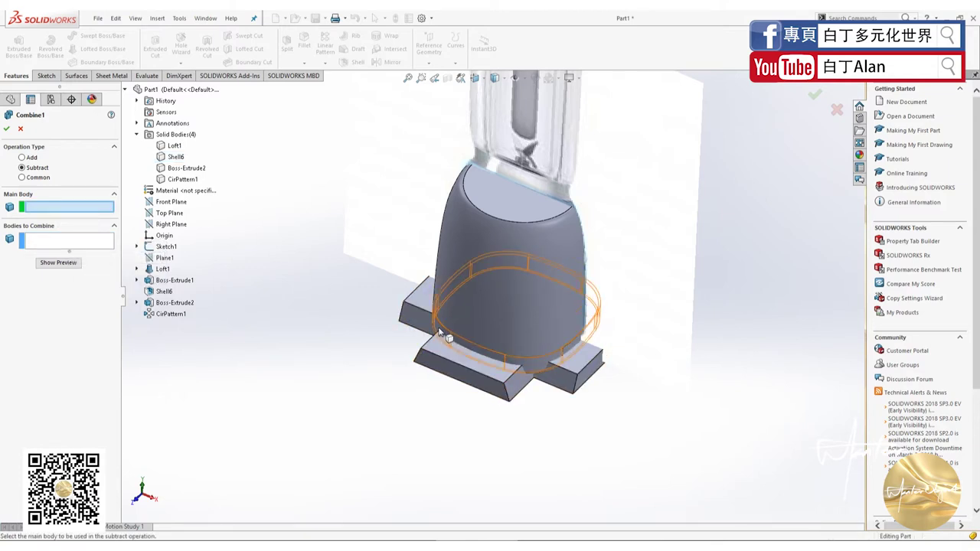
pyautogui.click(444, 337)
pyautogui.click(394, 317)
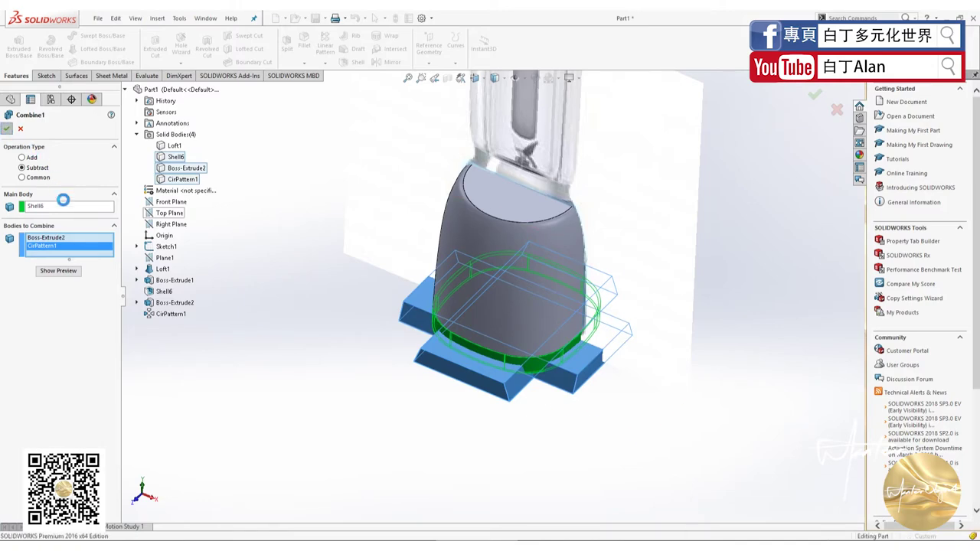
pyautogui.moveTo(339, 378); pyautogui.dragTo(578, 343, button='middle')
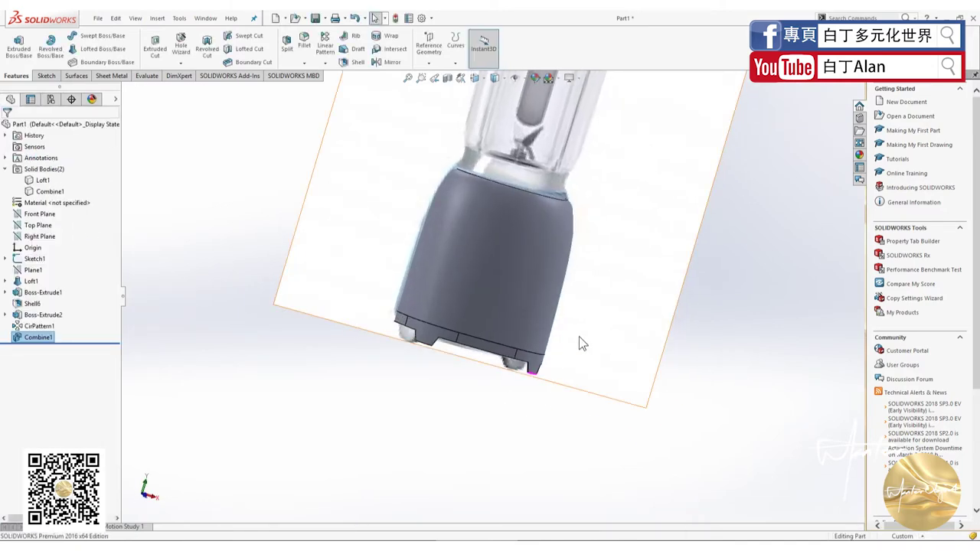
# - Start a 10 mm fillet on the first three notch edges of the base rim
pyautogui.scroll(-3, 450, 367)
pyautogui.moveTo(452, 370); pyautogui.dragTo(450, 366, button='middle')
pyautogui.scroll(-3, 449, 366)
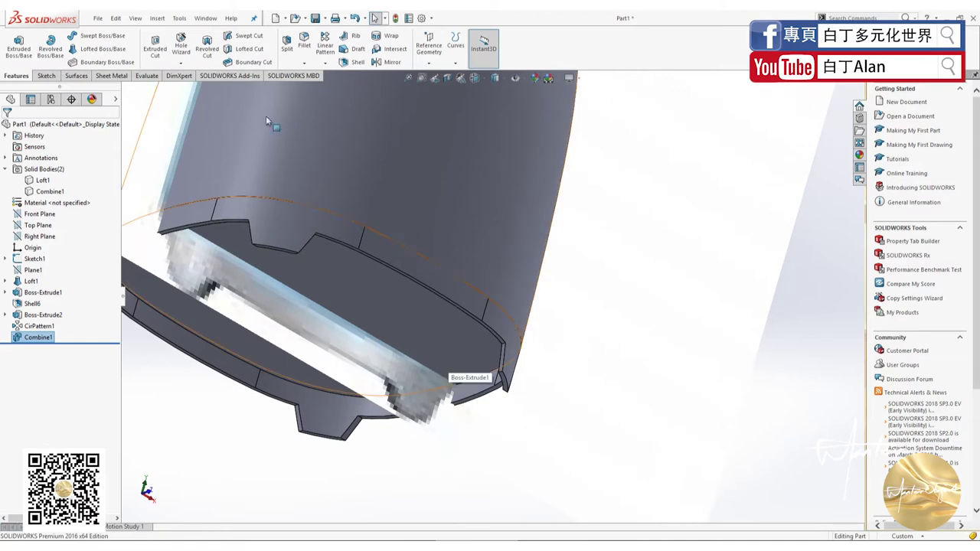
pyautogui.click(304, 42)
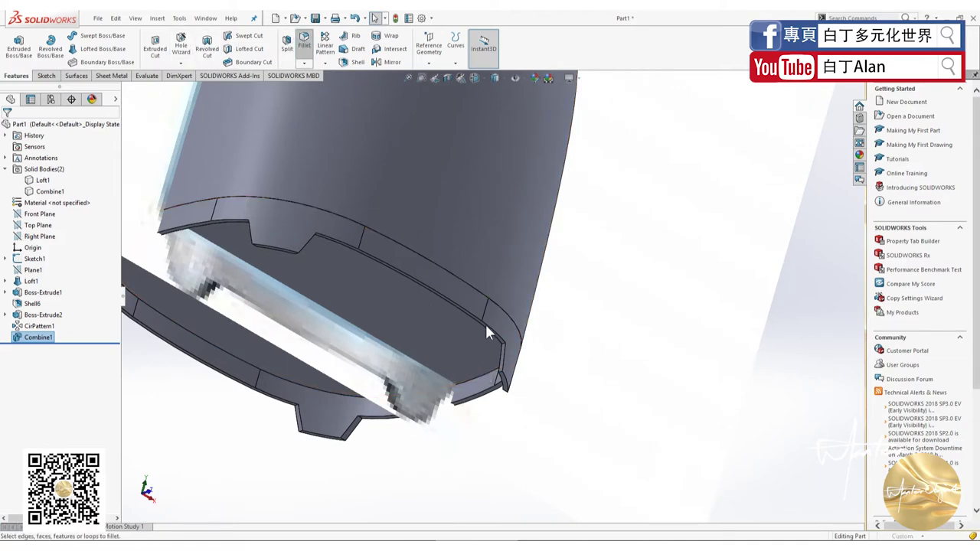
pyautogui.scroll(-2, 498, 344)
pyautogui.scroll(-2, 499, 347)
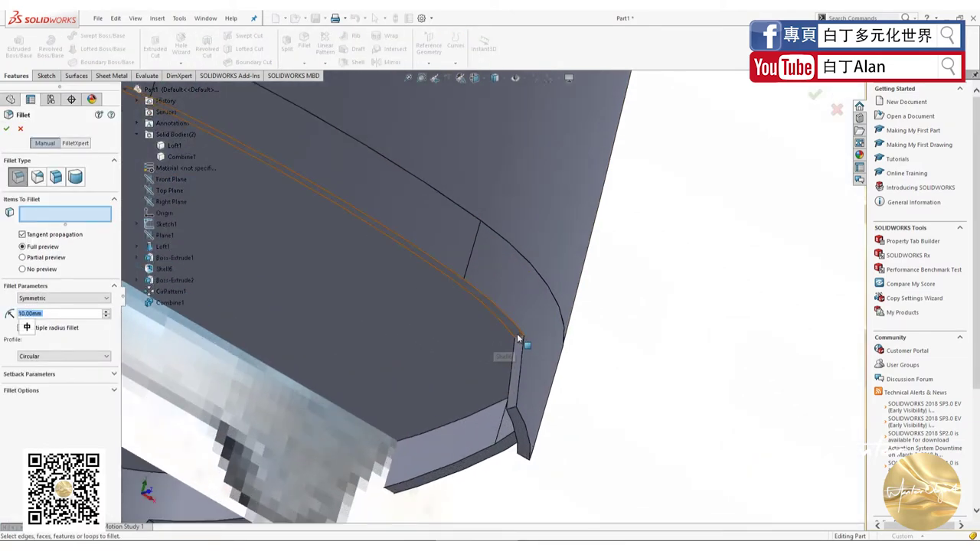
pyautogui.click(518, 338)
pyautogui.scroll(2, 517, 338)
pyautogui.scroll(2, 402, 311)
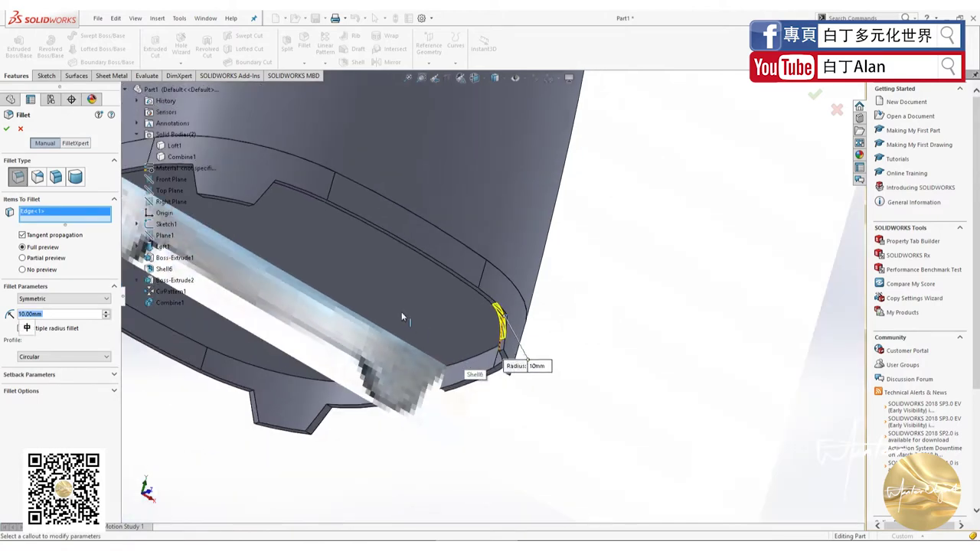
pyautogui.moveTo(401, 311); pyautogui.dragTo(299, 257, button='middle')
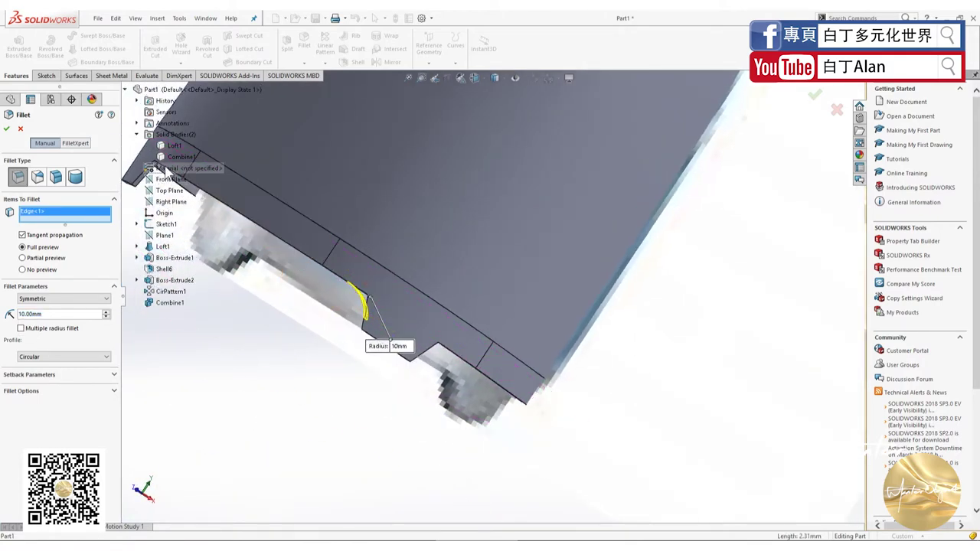
pyautogui.moveTo(266, 202)
pyautogui.mouseDown(button='middle')
pyautogui.moveTo(457, 300)
pyautogui.moveTo(440, 248)
pyautogui.mouseUp(button='middle')
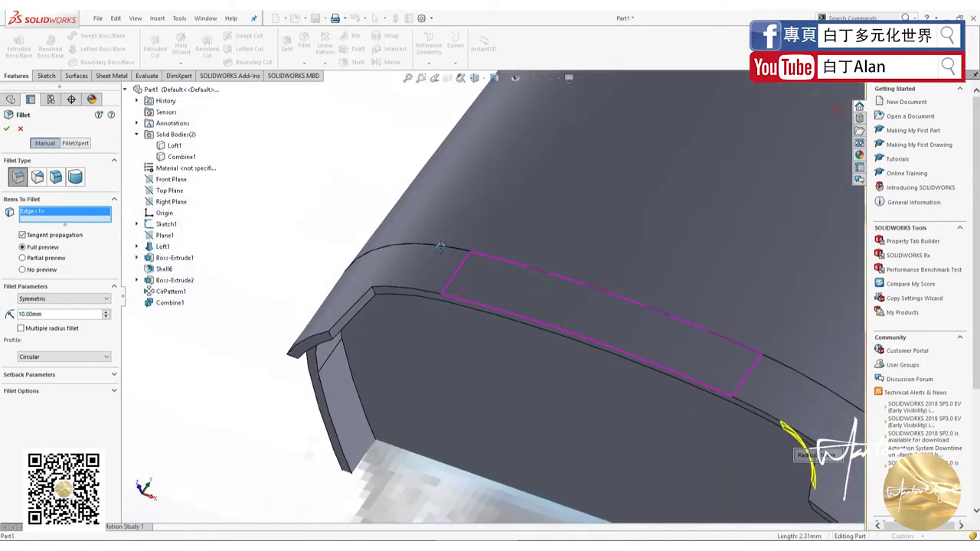
pyautogui.click(375, 292)
pyautogui.moveTo(374, 292)
pyautogui.mouseDown(button='middle')
pyautogui.moveTo(476, 373)
pyautogui.moveTo(470, 350)
pyautogui.mouseUp(button='middle')
pyautogui.click(472, 347)
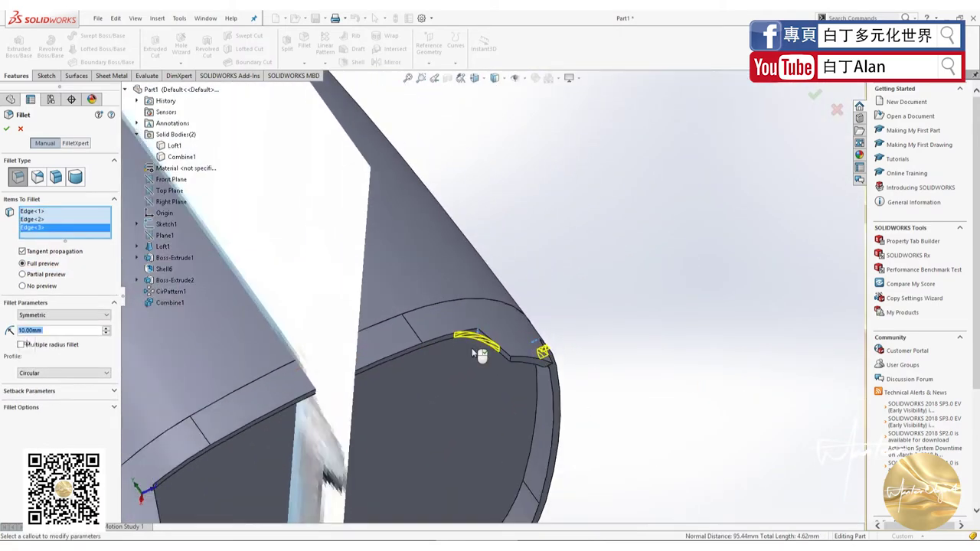
# - Add five more notch edges to the 10 mm fillet, eight edges in total
pyautogui.scroll(5, 471, 347)
pyautogui.scroll(-3, 335, 409)
pyautogui.scroll(-3, 357, 369)
pyautogui.scroll(-2, 279, 356)
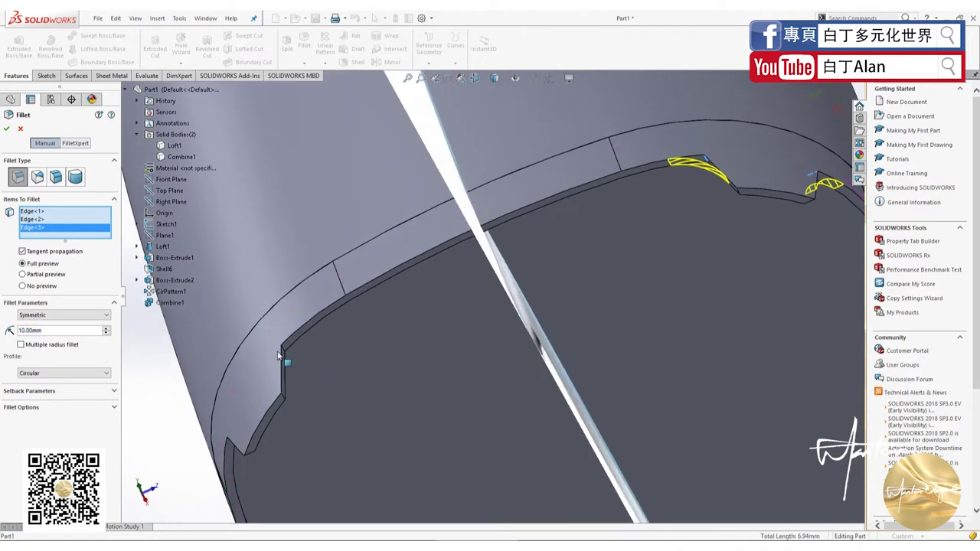
pyautogui.click(283, 347)
pyautogui.moveTo(283, 346)
pyautogui.mouseDown(button='middle')
pyautogui.moveTo(363, 382)
pyautogui.moveTo(342, 324)
pyautogui.mouseUp(button='middle')
pyautogui.click(288, 244)
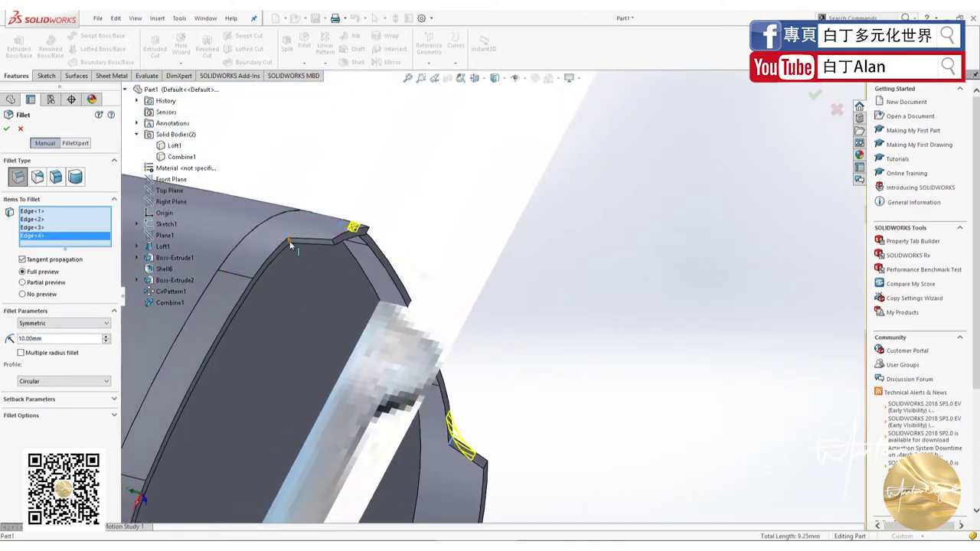
pyautogui.scroll(5, 340, 320)
pyautogui.scroll(-3, 417, 360)
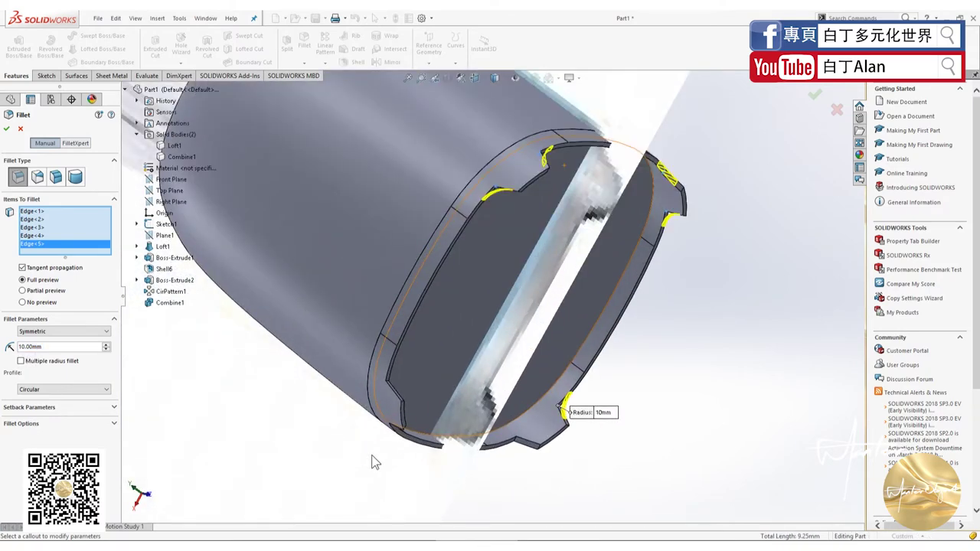
pyautogui.scroll(-2, 417, 360)
pyautogui.click(434, 261)
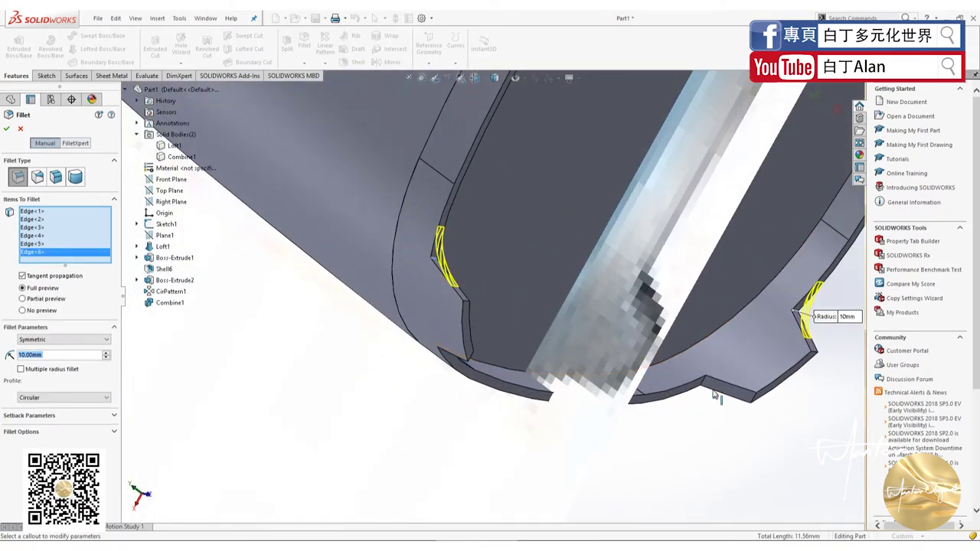
pyautogui.click(703, 387)
pyautogui.scroll(-2, 452, 326)
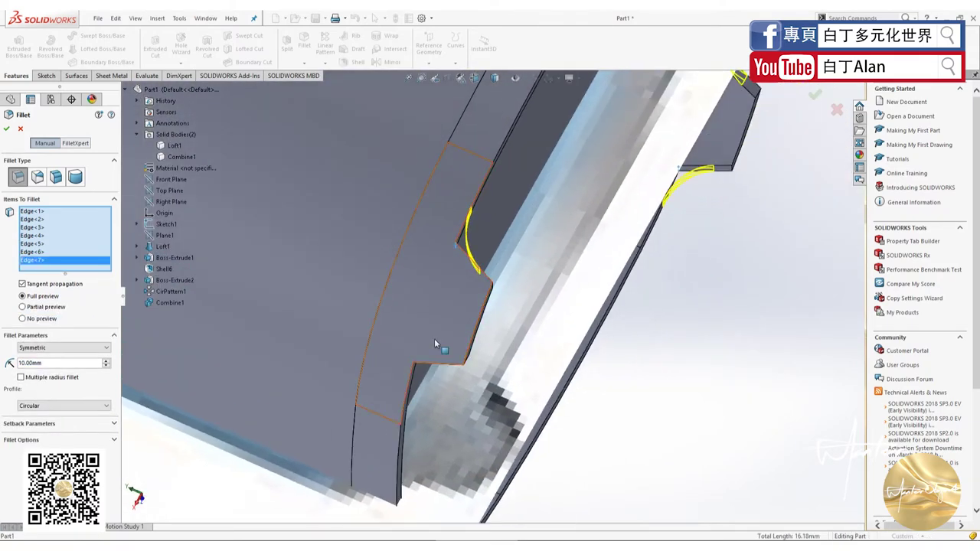
pyautogui.click(418, 361)
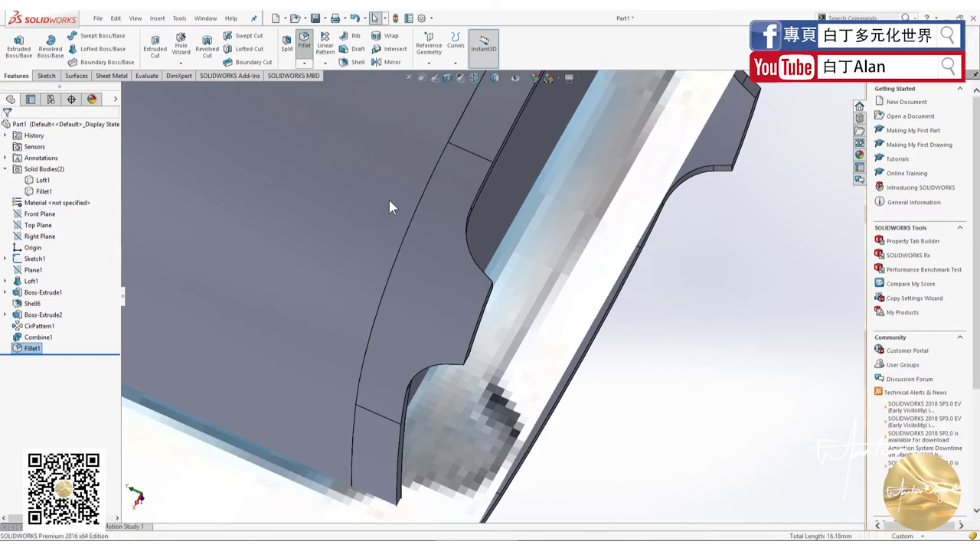
# - Fillet the leftover notch edge on the base rim with a 3 mm radius
pyautogui.press('Return')
pyautogui.moveTo(466, 261); pyautogui.dragTo(487, 297, button='middle')
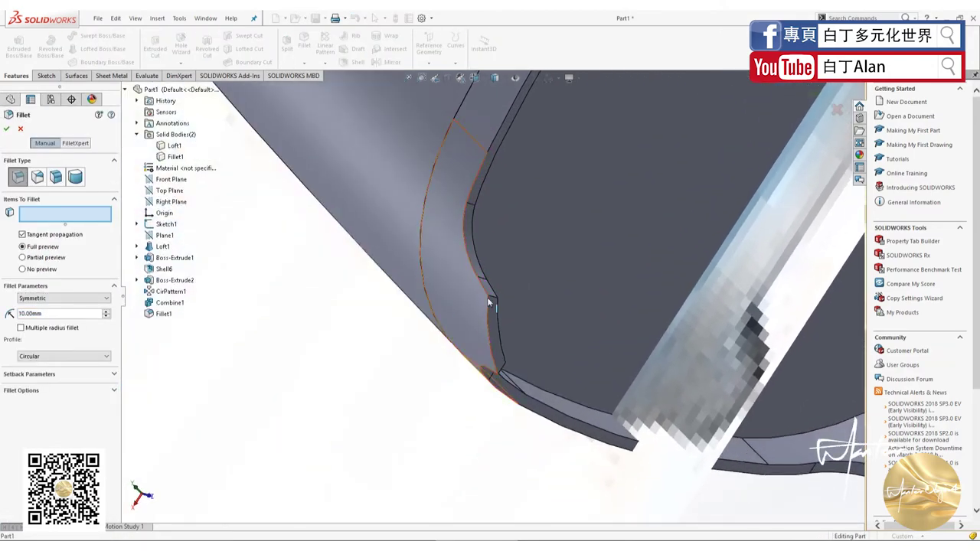
pyautogui.click(493, 300)
pyautogui.click(56, 311)
pyautogui.write('3')
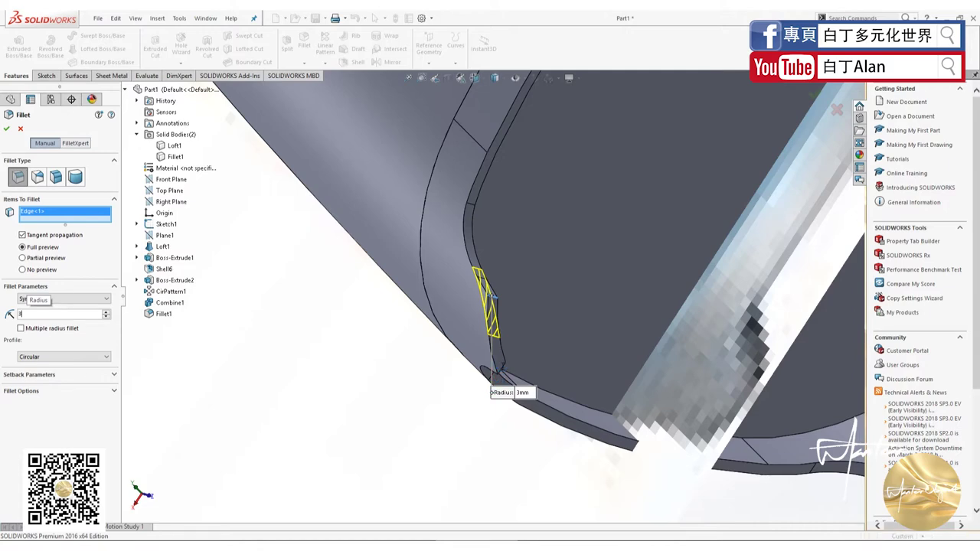
pyautogui.press('Return')
pyautogui.moveTo(532, 349)
pyautogui.mouseDown(button='middle')
pyautogui.moveTo(582, 327)
pyautogui.moveTo(576, 337)
pyautogui.mouseUp(button='middle')
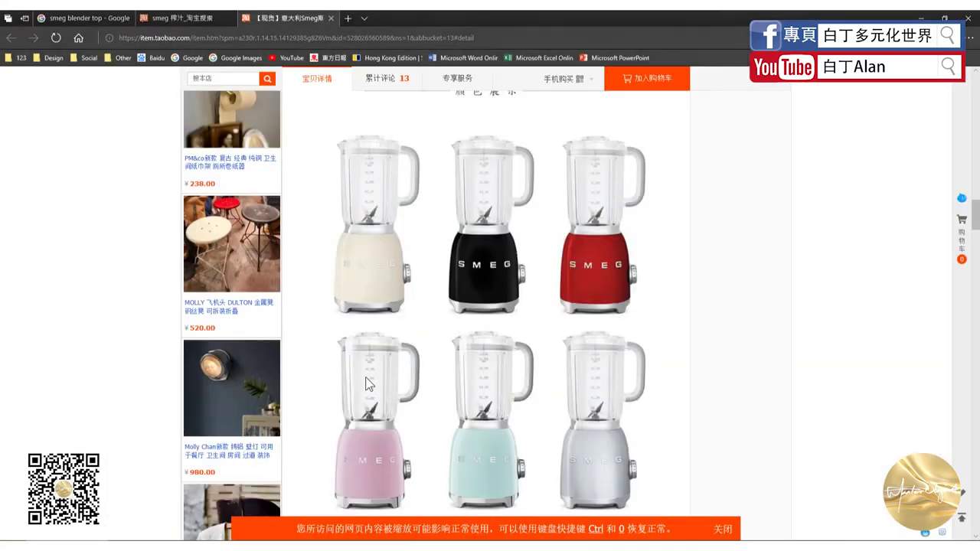
# - Enlarge the pastel blue Smeg Retro Blender in the 'smeg blender top' image results
pyautogui.scroll(10, 396, 320)
pyautogui.scroll(10, 388, 322)
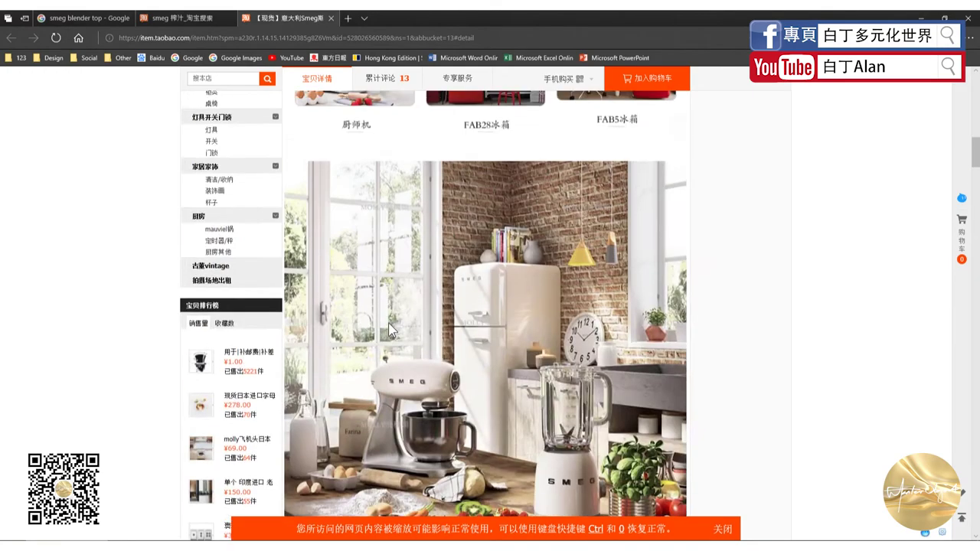
pyautogui.scroll(10, 388, 322)
pyautogui.click(81, 18)
pyautogui.moveTo(350, 137)
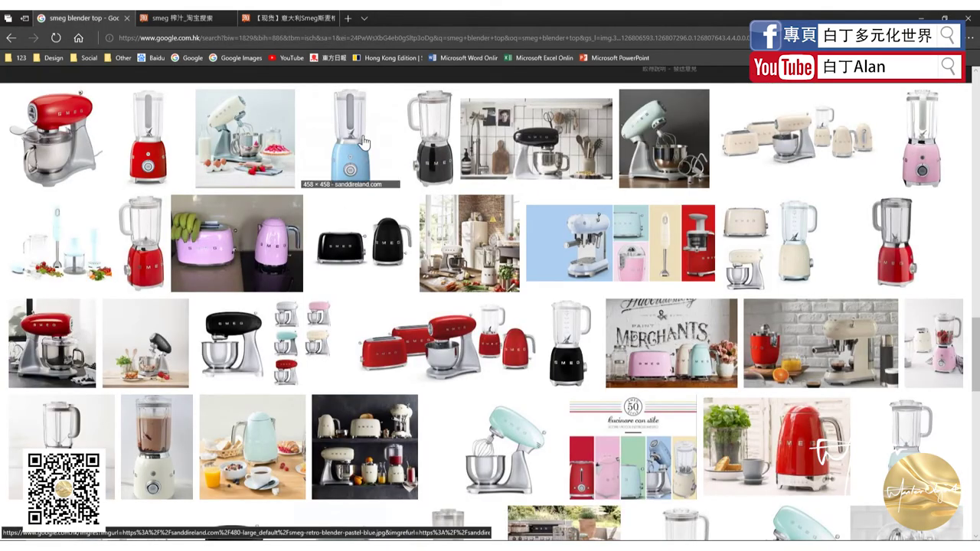
pyautogui.click(365, 149)
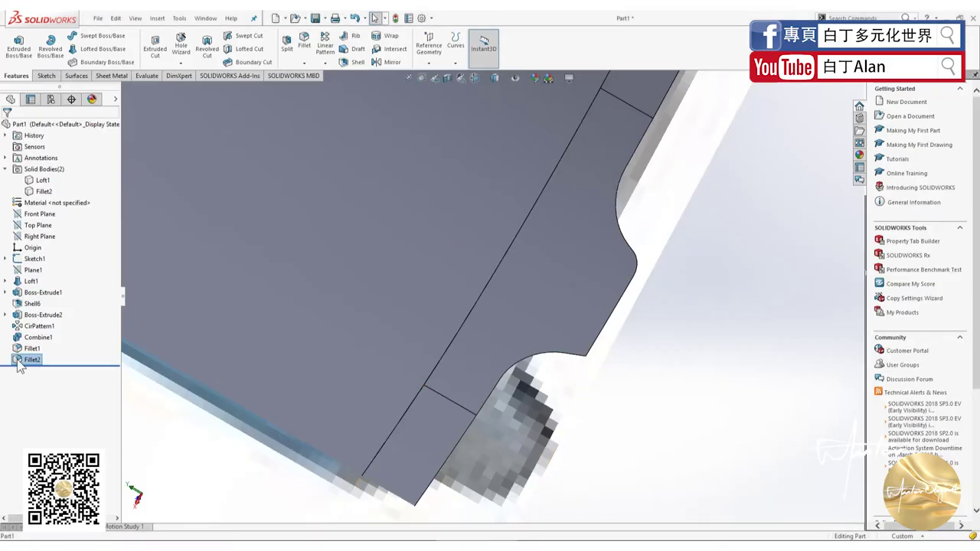
# - Edit Fillet2 to a 5 mm radius and add the near-side notch edges
pyautogui.rightClick(18, 362)
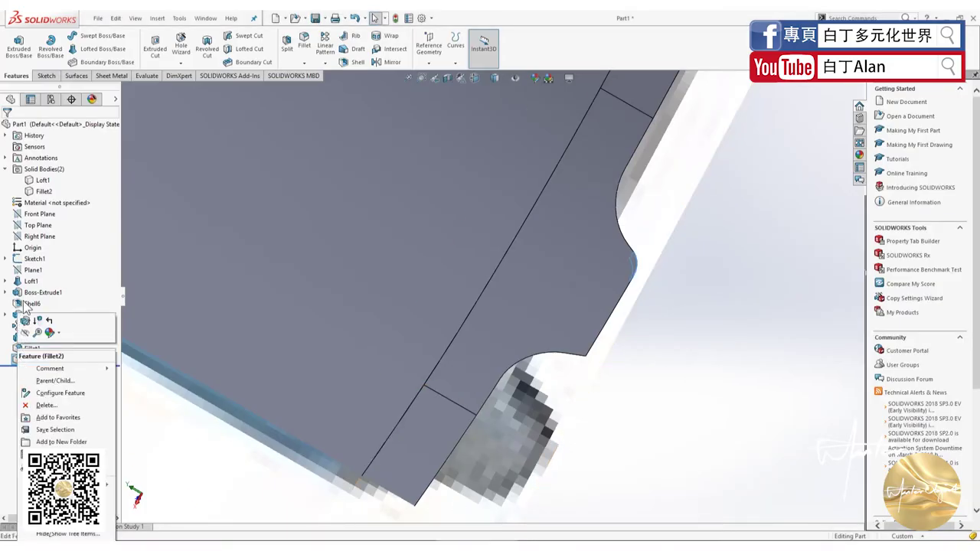
pyautogui.click(26, 320)
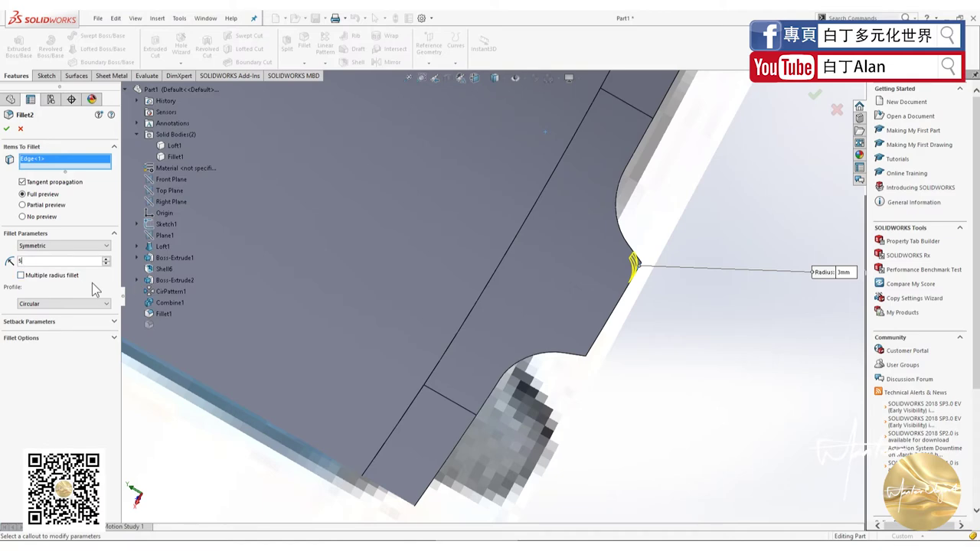
pyautogui.moveTo(642, 293); pyautogui.dragTo(537, 331, button='middle')
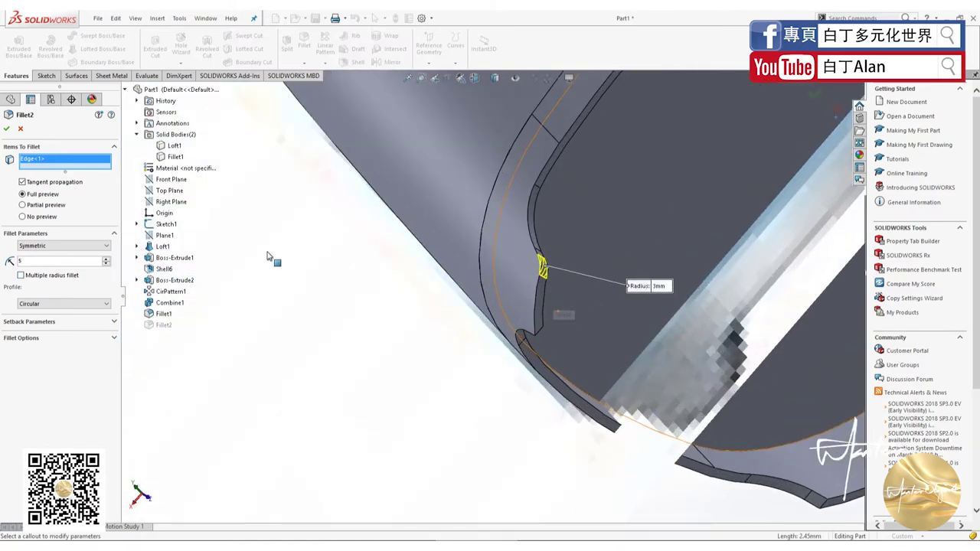
pyautogui.click(539, 331)
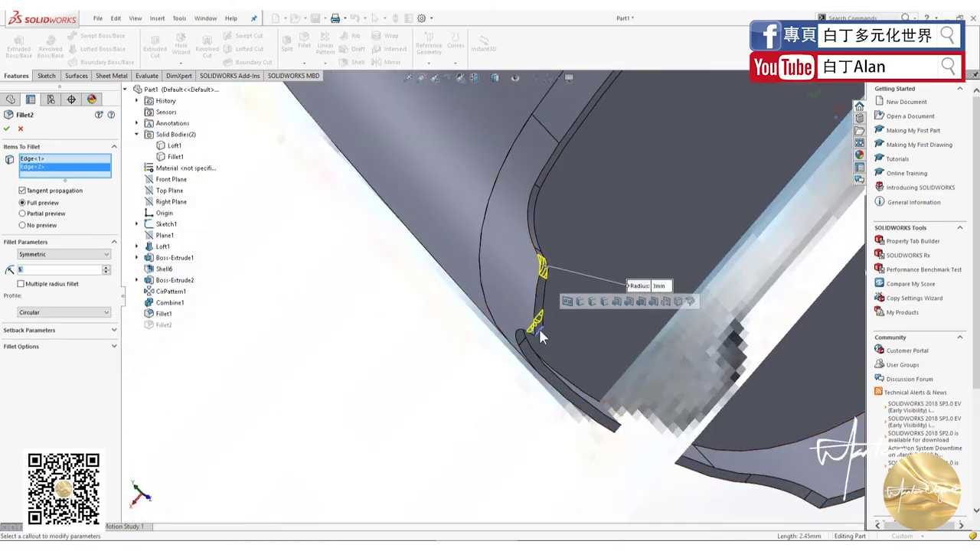
pyautogui.moveTo(549, 310)
pyautogui.mouseDown(button='middle')
pyautogui.moveTo(577, 284)
pyautogui.moveTo(578, 257)
pyautogui.mouseUp(button='middle')
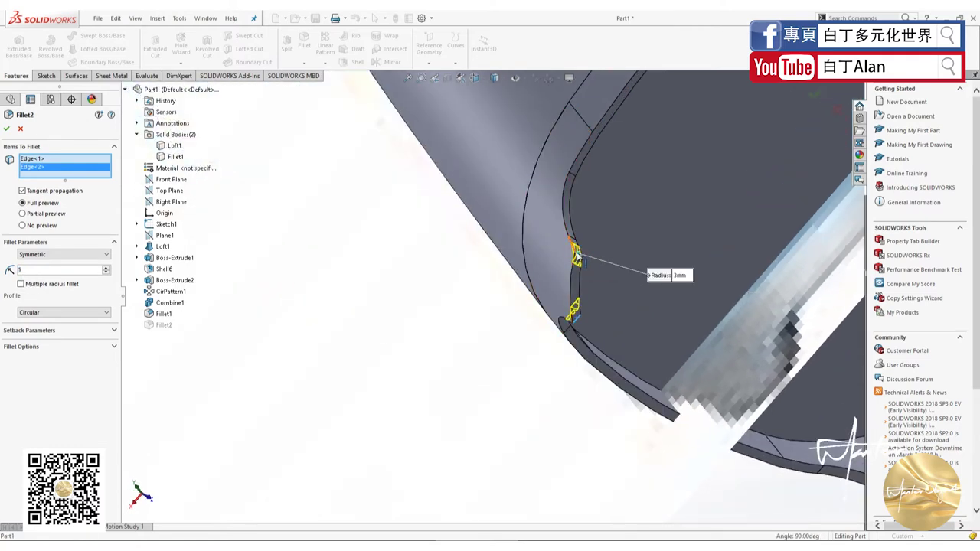
pyautogui.click(577, 255)
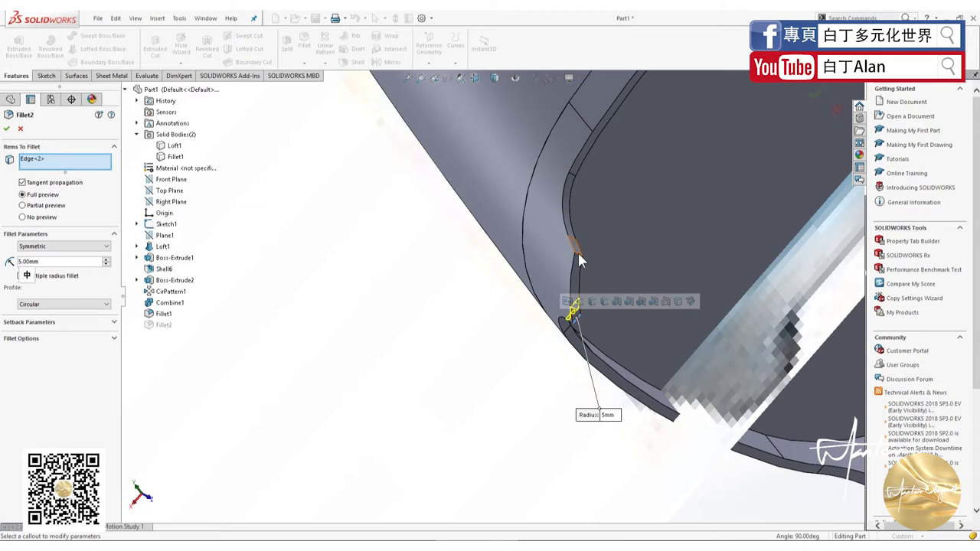
pyautogui.click(579, 258)
pyautogui.moveTo(578, 258)
pyautogui.mouseDown(button='middle')
pyautogui.moveTo(586, 294)
pyautogui.moveTo(674, 224)
pyautogui.mouseUp(button='middle')
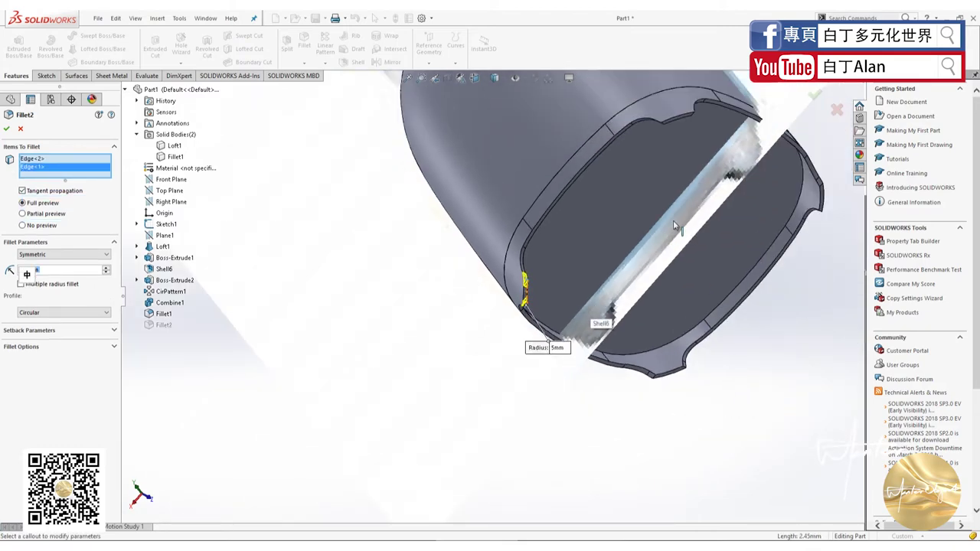
pyautogui.scroll(-5, 702, 98)
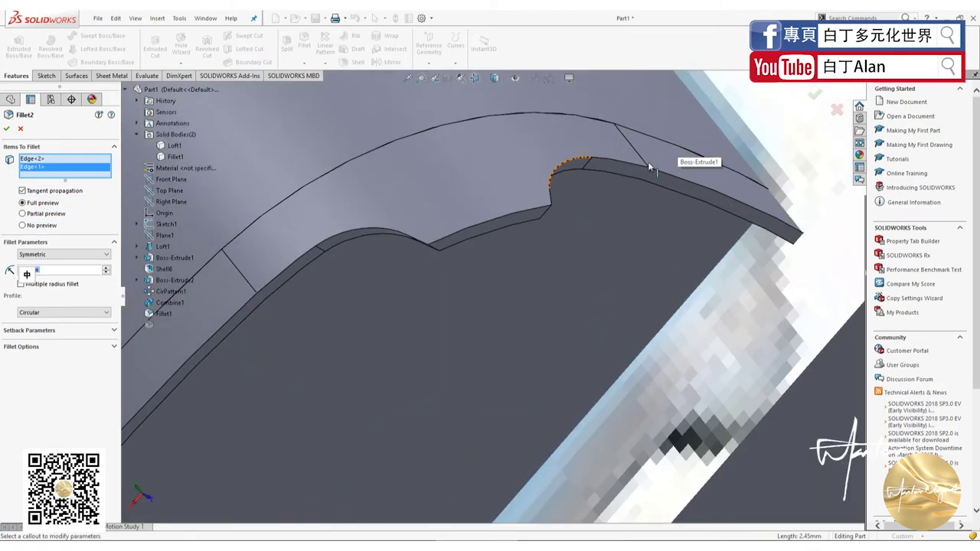
pyautogui.click(545, 216)
pyautogui.click(433, 252)
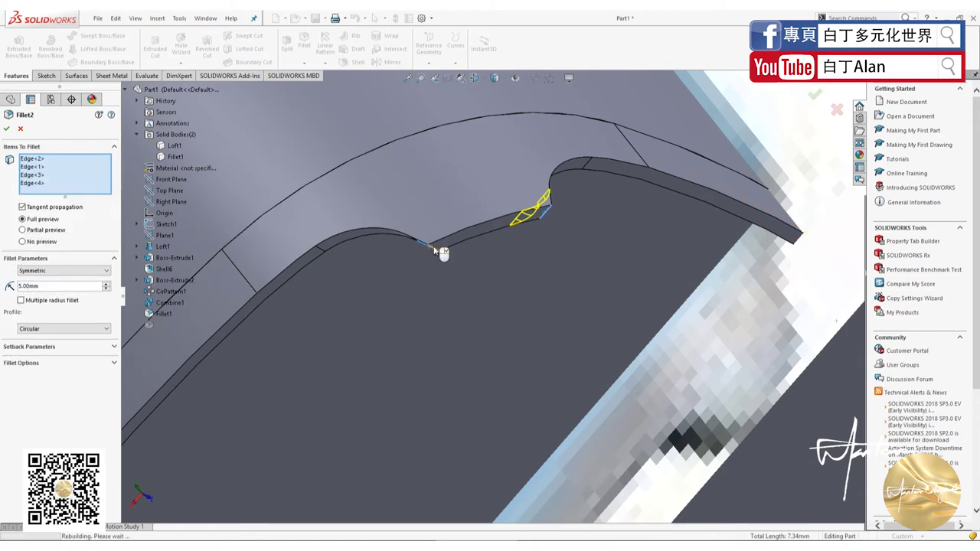
pyautogui.moveTo(433, 251)
pyautogui.mouseDown(button='middle')
pyautogui.moveTo(464, 266)
pyautogui.moveTo(440, 264)
pyautogui.mouseUp(button='middle')
pyautogui.click(457, 277)
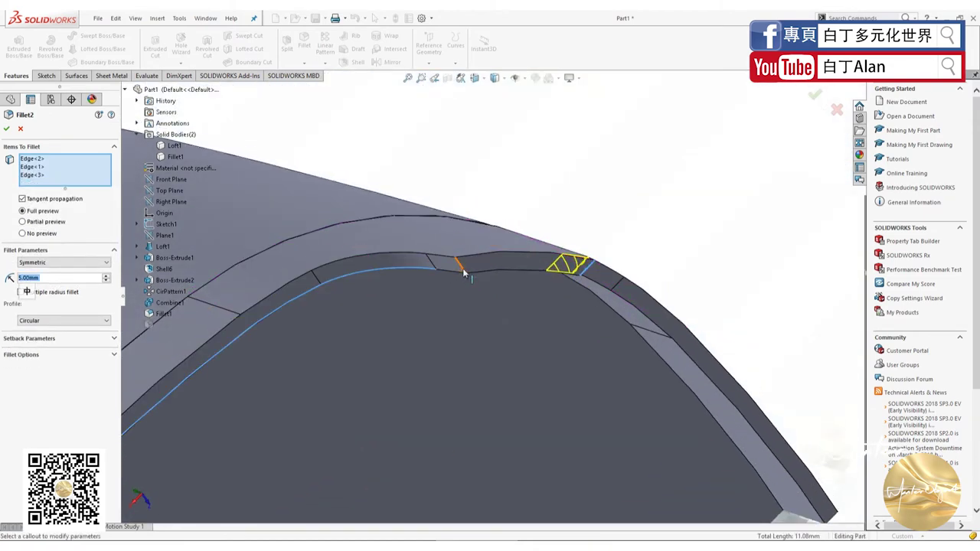
pyautogui.click(453, 272)
# - Add the far-side and lower rim notch edges, nine in total, and accept Fillet2
pyautogui.scroll(3, 456, 278)
pyautogui.moveTo(463, 283)
pyautogui.mouseDown(button='middle')
pyautogui.moveTo(521, 311)
pyautogui.moveTo(516, 333)
pyautogui.mouseUp(button='middle')
pyautogui.scroll(3, 516, 333)
pyautogui.scroll(-5, 519, 263)
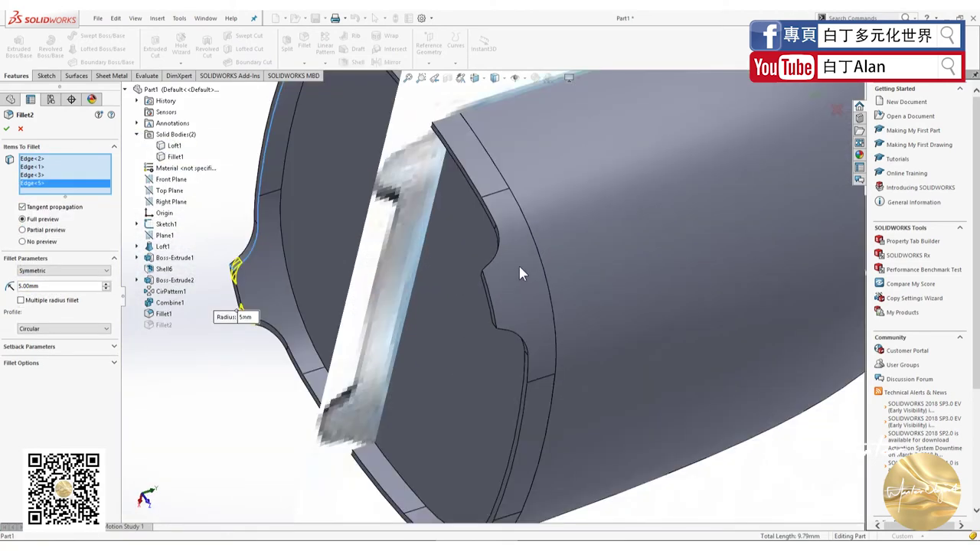
pyautogui.scroll(-3, 464, 268)
pyautogui.moveTo(464, 269); pyautogui.dragTo(644, 271, button='middle')
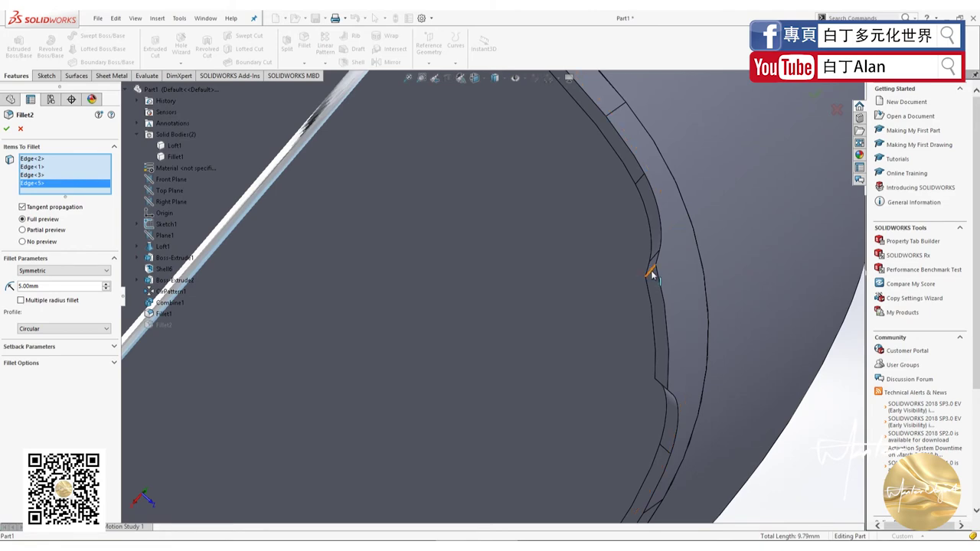
pyautogui.click(652, 274)
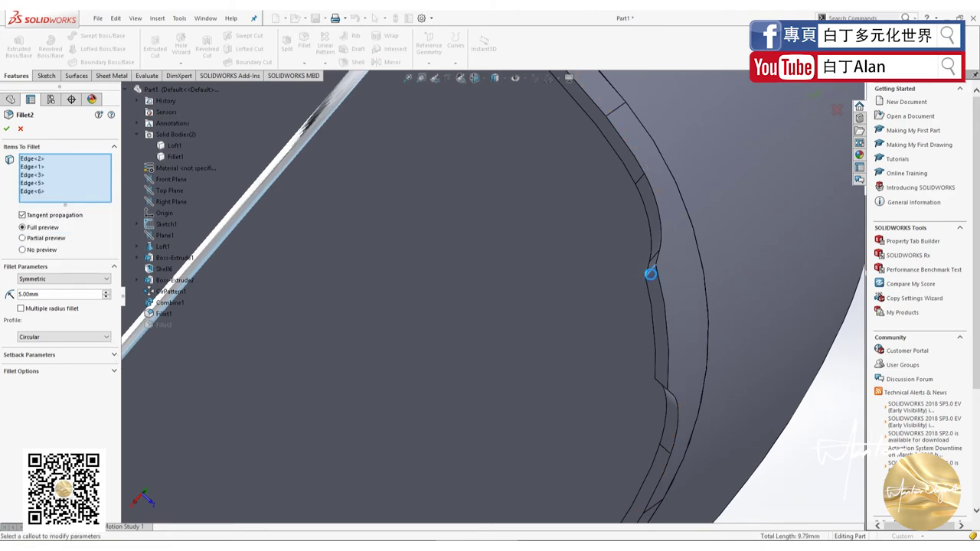
pyautogui.click(664, 390)
pyautogui.scroll(5, 665, 390)
pyautogui.scroll(1, 491, 367)
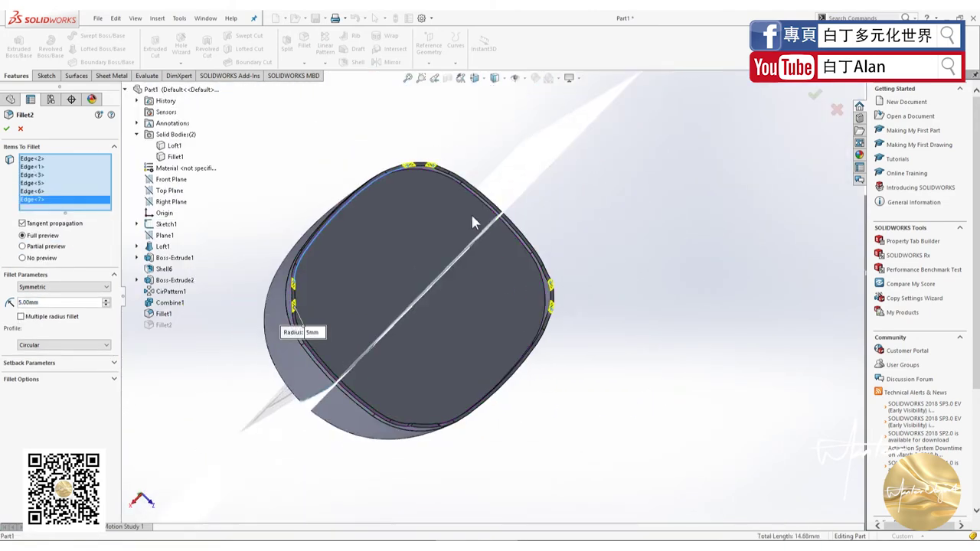
pyautogui.scroll(-3, 434, 222)
pyautogui.scroll(-3, 384, 207)
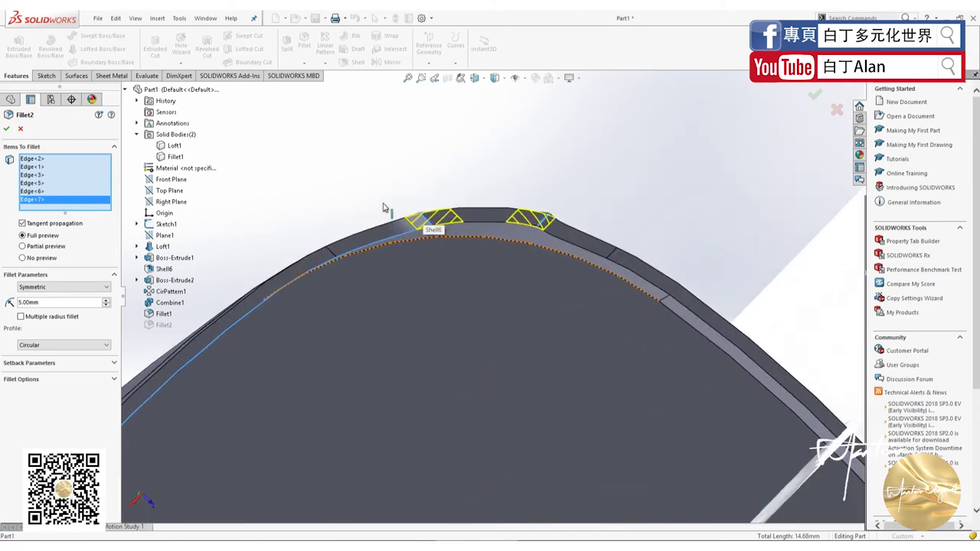
pyautogui.scroll(5, 423, 233)
pyautogui.scroll(2, 476, 383)
pyautogui.scroll(-5, 476, 382)
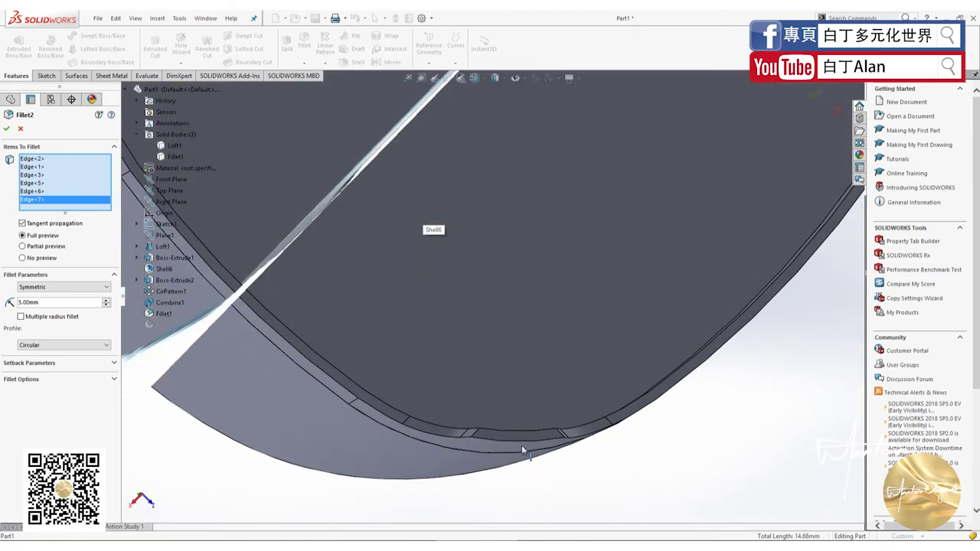
pyautogui.scroll(-2, 467, 424)
pyautogui.click(483, 427)
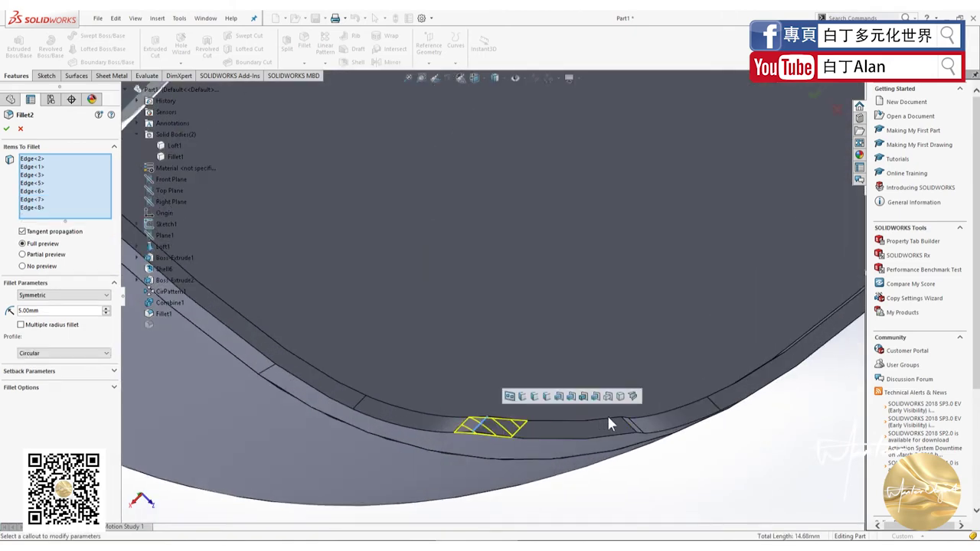
pyautogui.click(630, 425)
pyautogui.moveTo(600, 444)
pyautogui.mouseDown(button='middle')
pyautogui.moveTo(587, 243)
pyautogui.moveTo(582, 311)
pyautogui.mouseUp(button='middle')
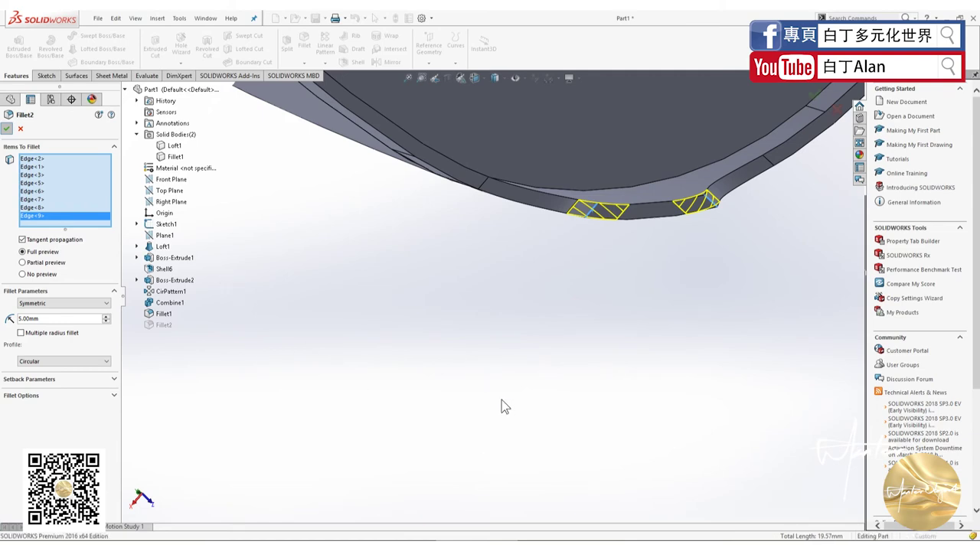
pyautogui.press('Return')
pyautogui.moveTo(501, 395)
pyautogui.mouseDown(button='middle')
pyautogui.moveTo(582, 293)
pyautogui.moveTo(551, 368)
pyautogui.moveTo(488, 406)
pyautogui.mouseUp(button='middle')
pyautogui.scroll(-5, 459, 429)
pyautogui.moveTo(437, 461); pyautogui.dragTo(444, 339, button='middle')
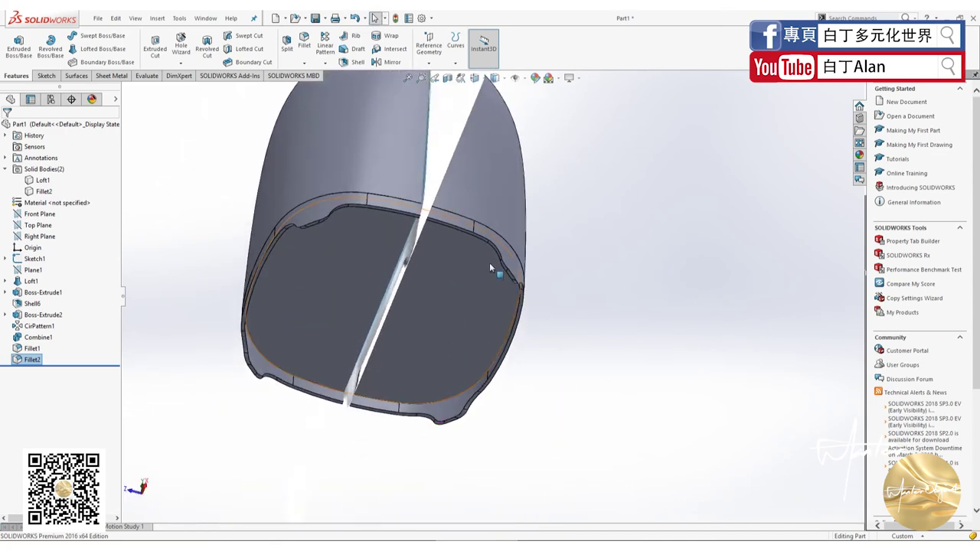
pyautogui.scroll(-3, 489, 263)
pyautogui.scroll(-1, 490, 263)
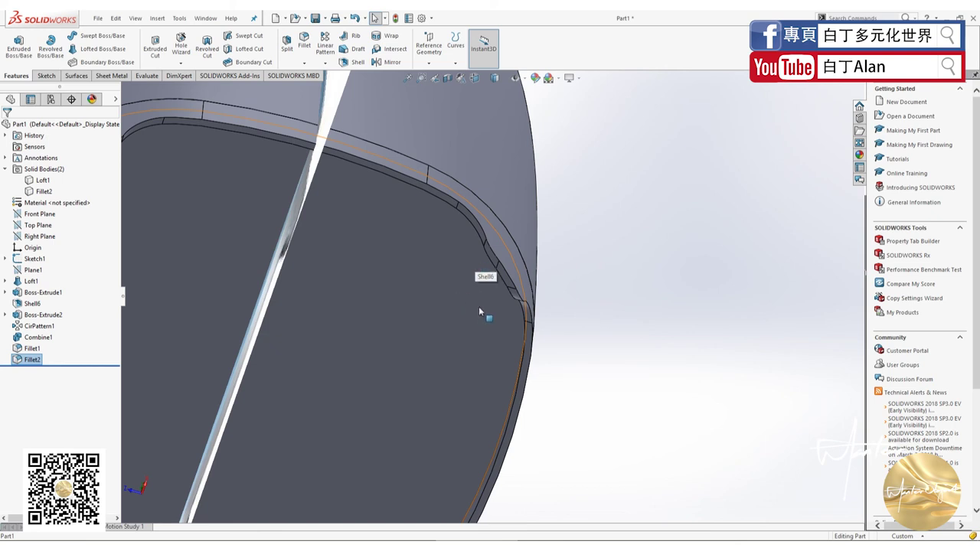
pyautogui.scroll(5, 515, 330)
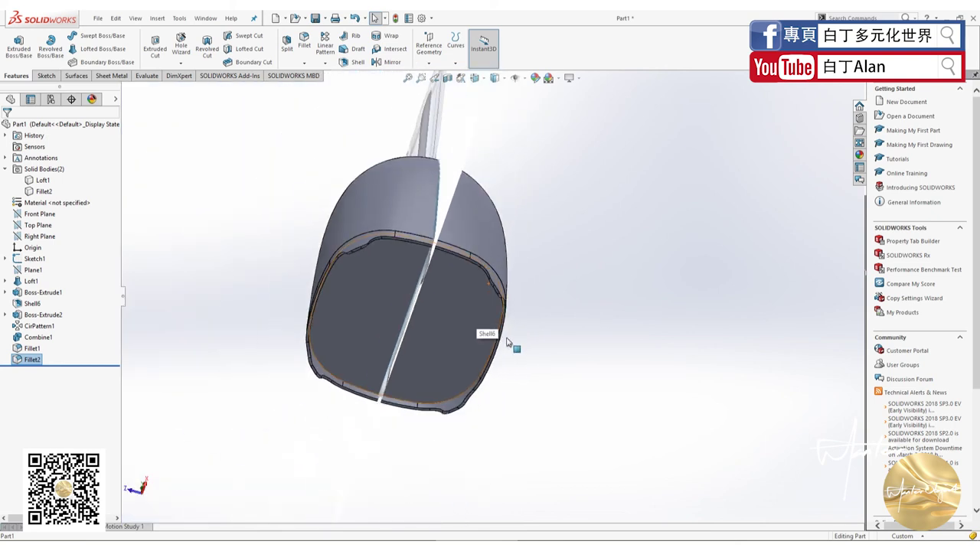
pyautogui.moveTo(510, 344)
pyautogui.mouseDown(button='middle')
pyautogui.moveTo(481, 337)
pyautogui.moveTo(466, 461)
pyautogui.mouseUp(button='middle')
pyautogui.scroll(1, 443, 366)
pyautogui.moveTo(443, 366); pyautogui.dragTo(519, 186, button='middle')
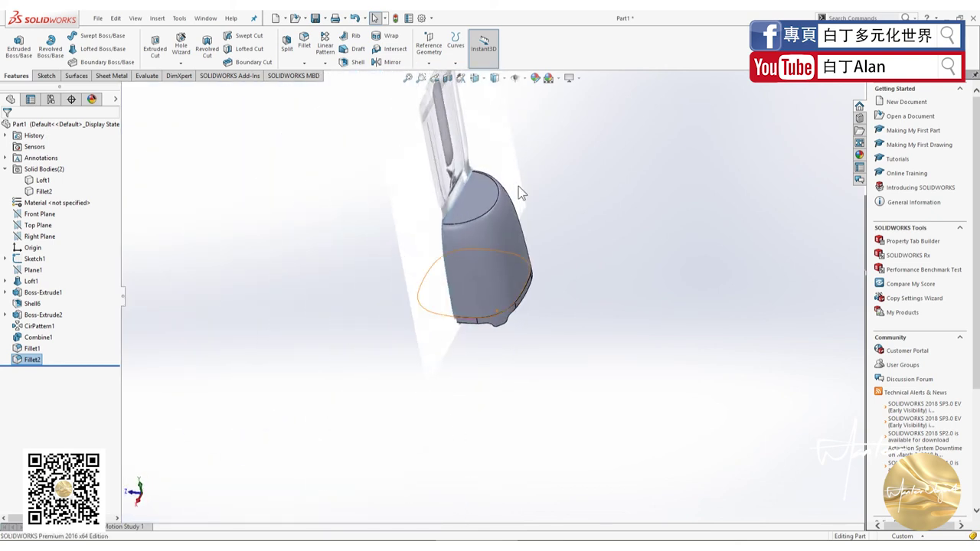
pyautogui.scroll(-3, 460, 227)
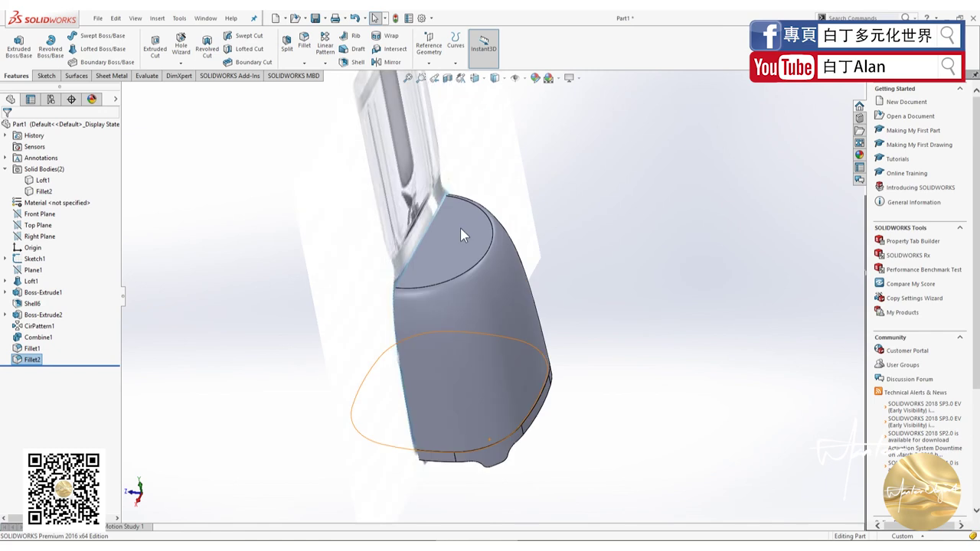
pyautogui.click(38, 225)
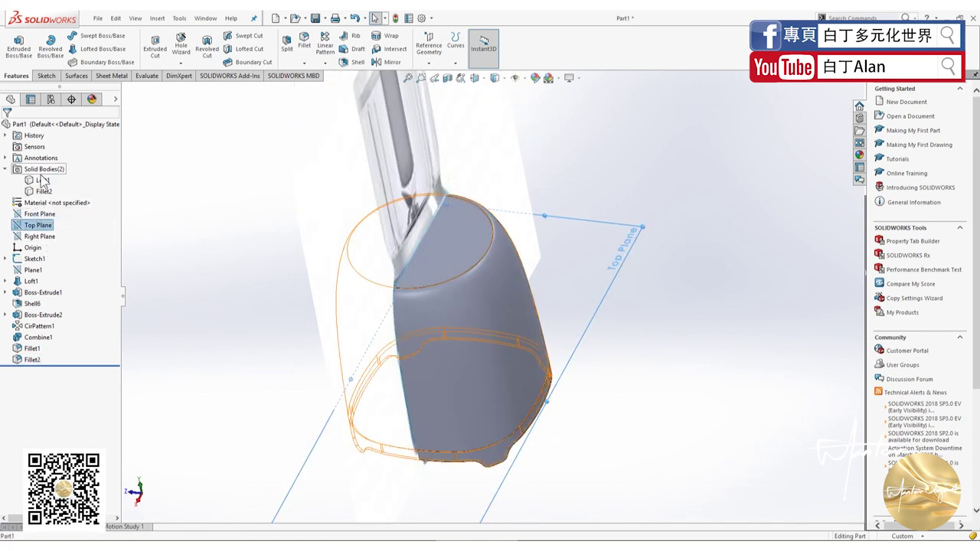
pyautogui.click(29, 217)
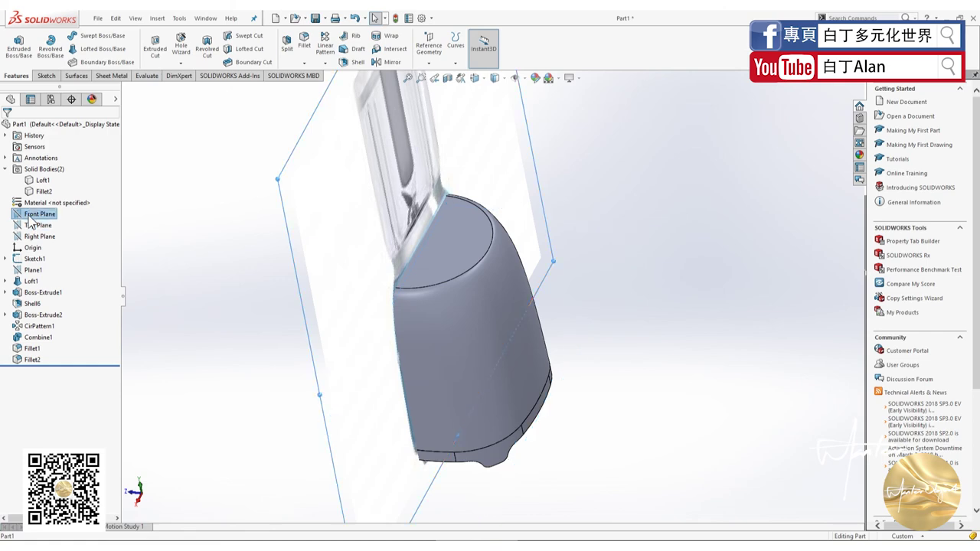